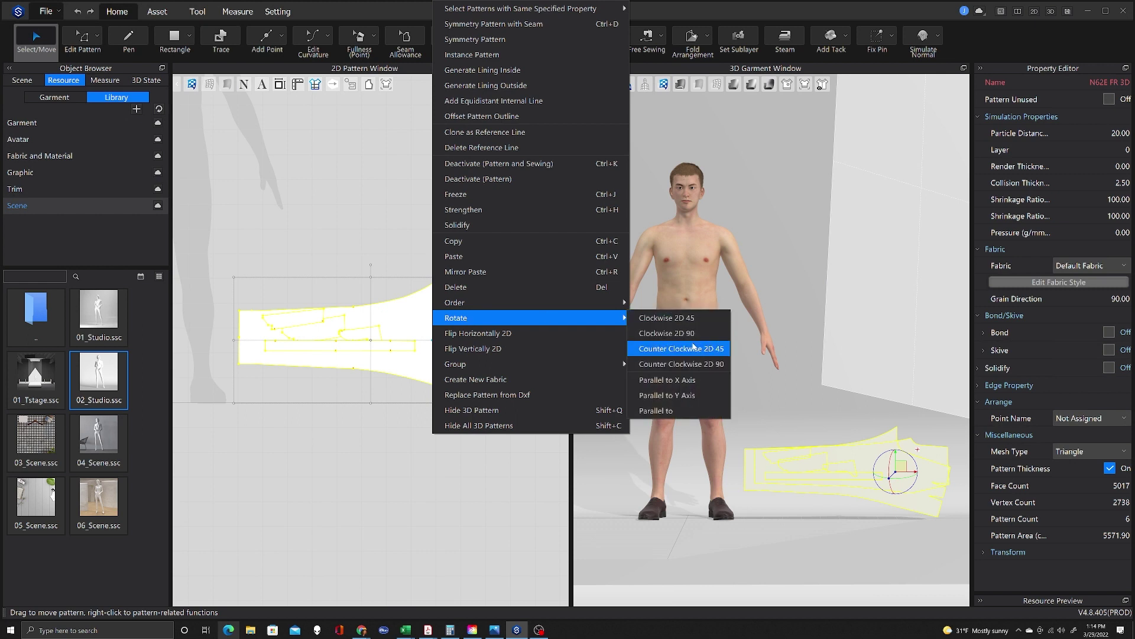
Rotate all the selected pattern pieces 90° counter-clockwise and move them beside the avatar silhouette in the 2D window.
click(700, 363)
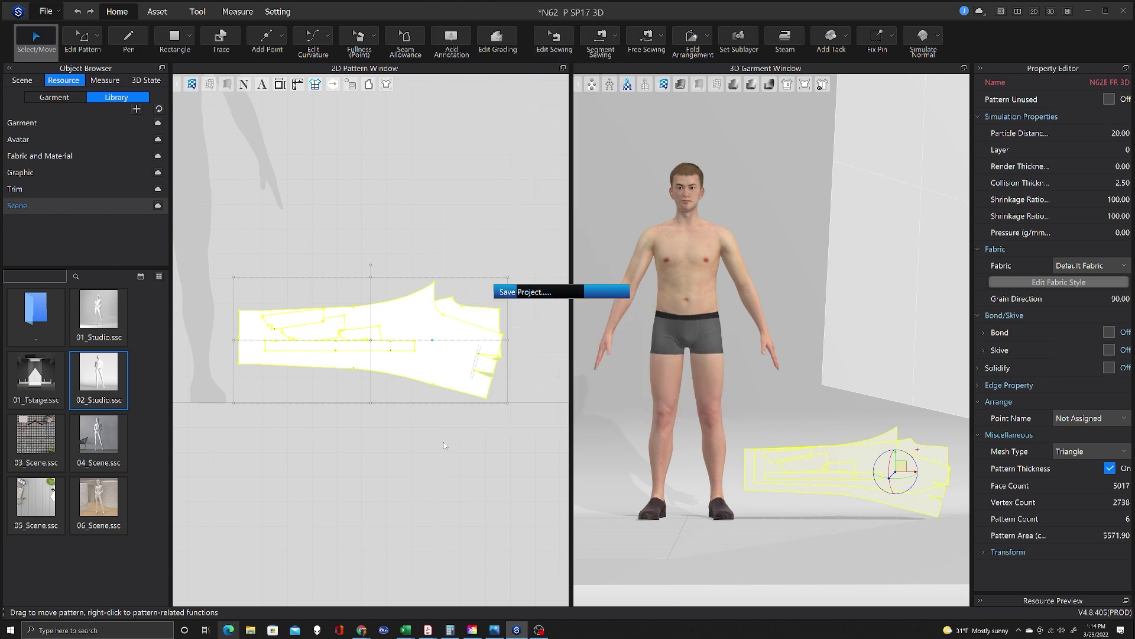
drag(454, 234, 442, 316)
scroll(492, 349, down, 4)
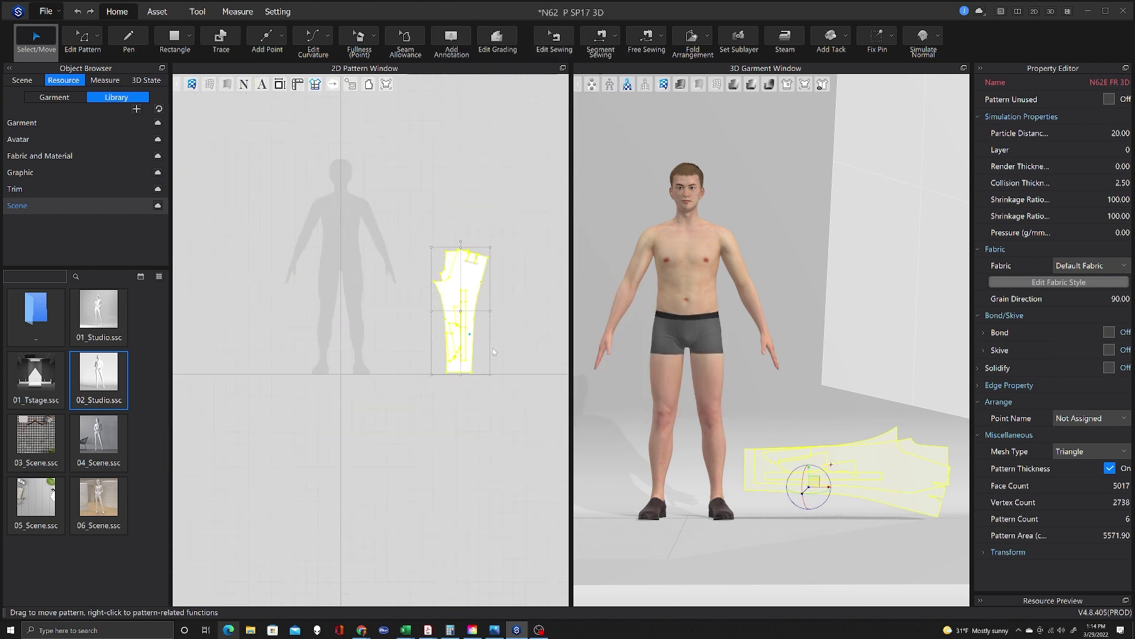
Separate the trouser panels, placing the front panel over the avatar silhouette's leg and the back panel next to it.
drag(475, 278, 347, 261)
click(499, 215)
drag(532, 279, 436, 281)
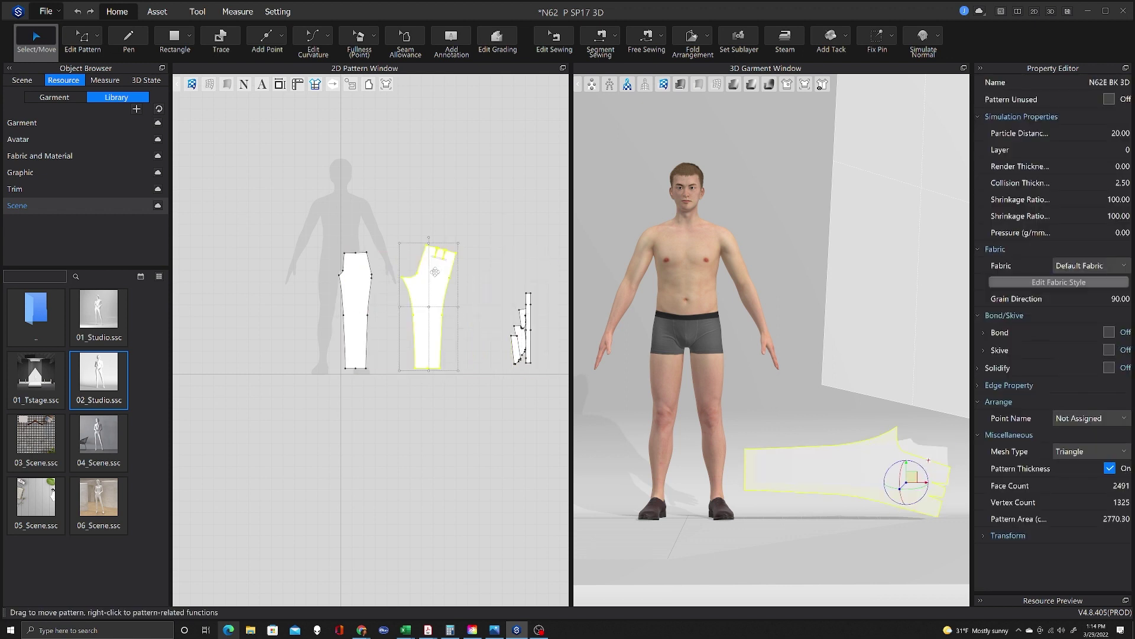
Flip the back trouser panel so its waist faces up and its crotch curve faces away from the front panel, and reposition it.
right_click(430, 295)
click(489, 358)
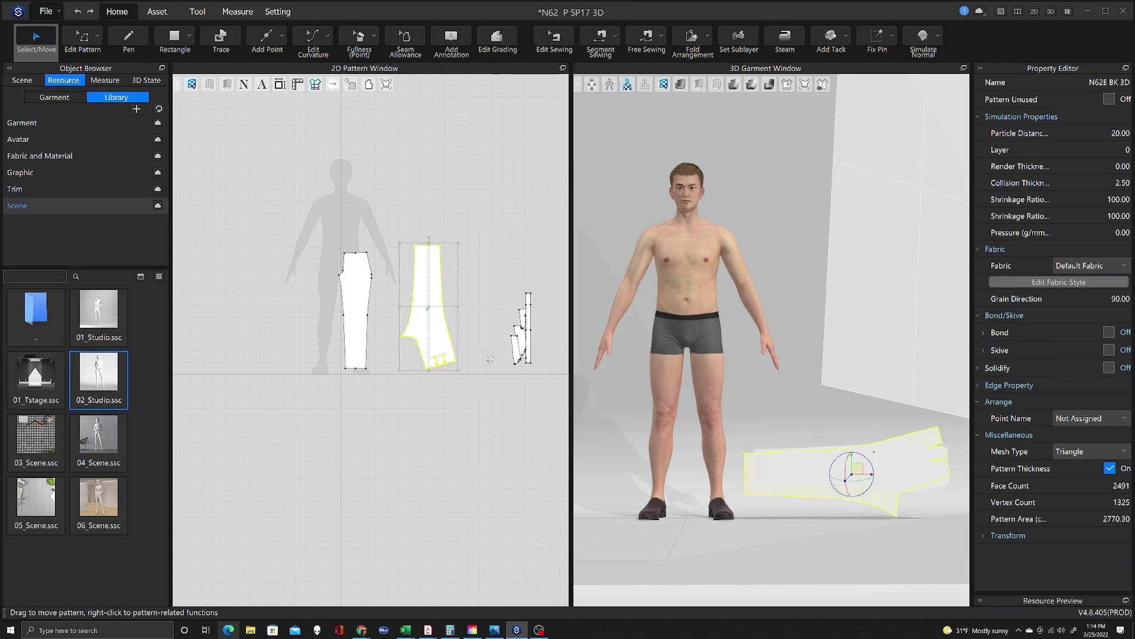
right_click(424, 280)
click(494, 362)
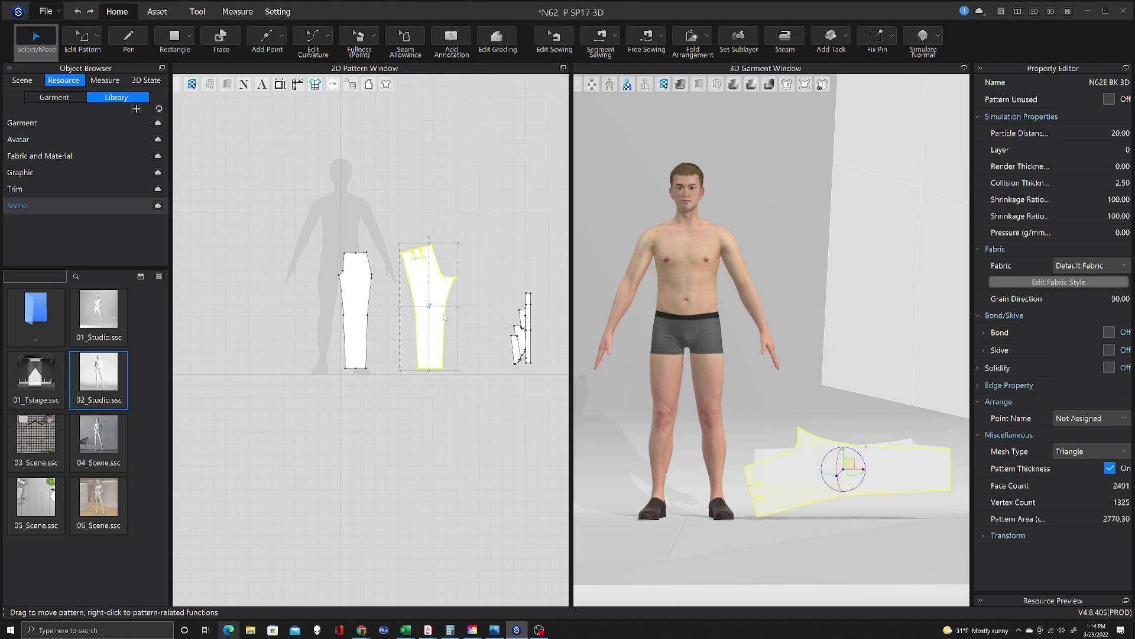
drag(428, 286, 407, 283)
Arrange the small pieces: the long strip above the back panel, two pocket pieces at the front's side, the fly at its crotch side.
drag(529, 342, 452, 214)
drag(523, 334, 379, 250)
drag(414, 301, 443, 300)
drag(378, 249, 390, 257)
drag(516, 351, 376, 250)
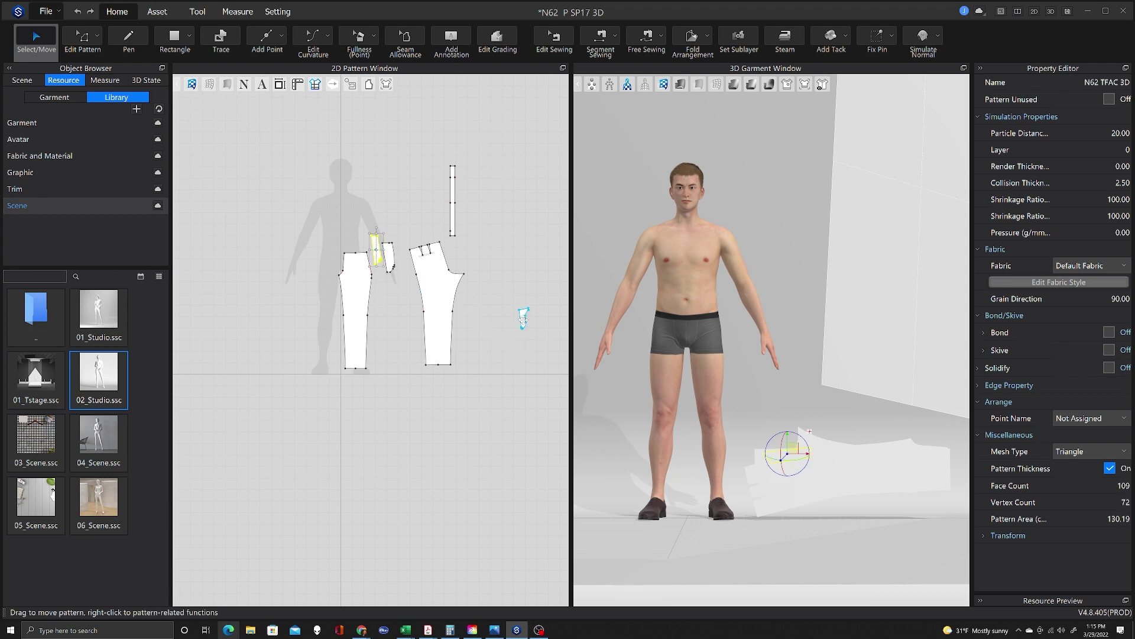
drag(523, 318, 332, 270)
scroll(332, 269, up, 5)
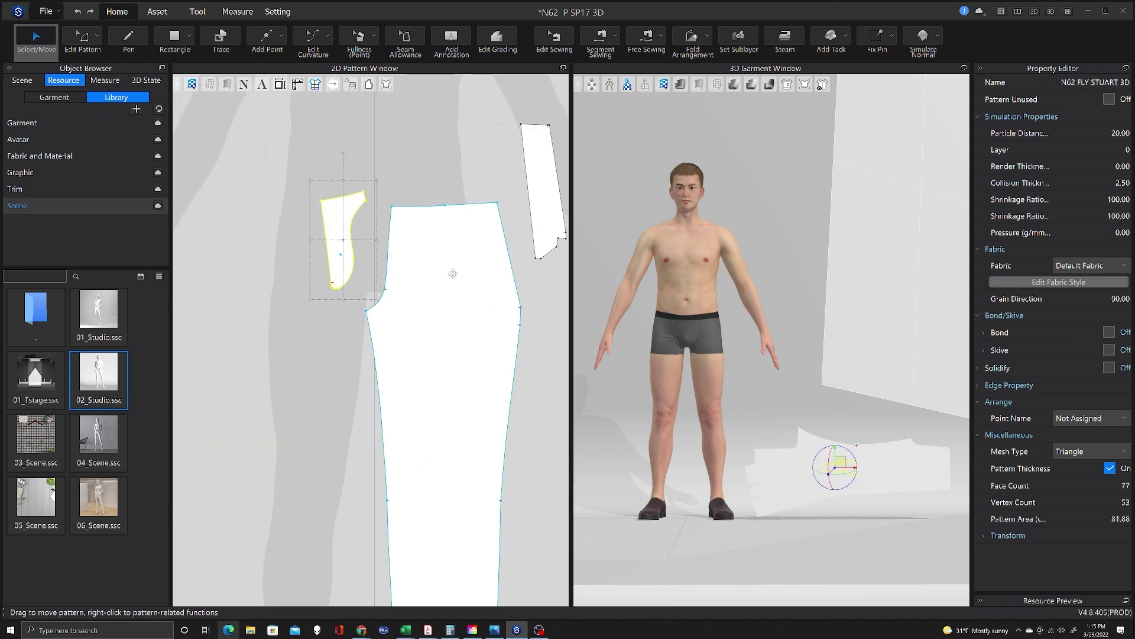
Add an internal line 1.5 in inside the front panel's centre-front edge and shorten its lower end to about 4.9 in long.
right_click(329, 207)
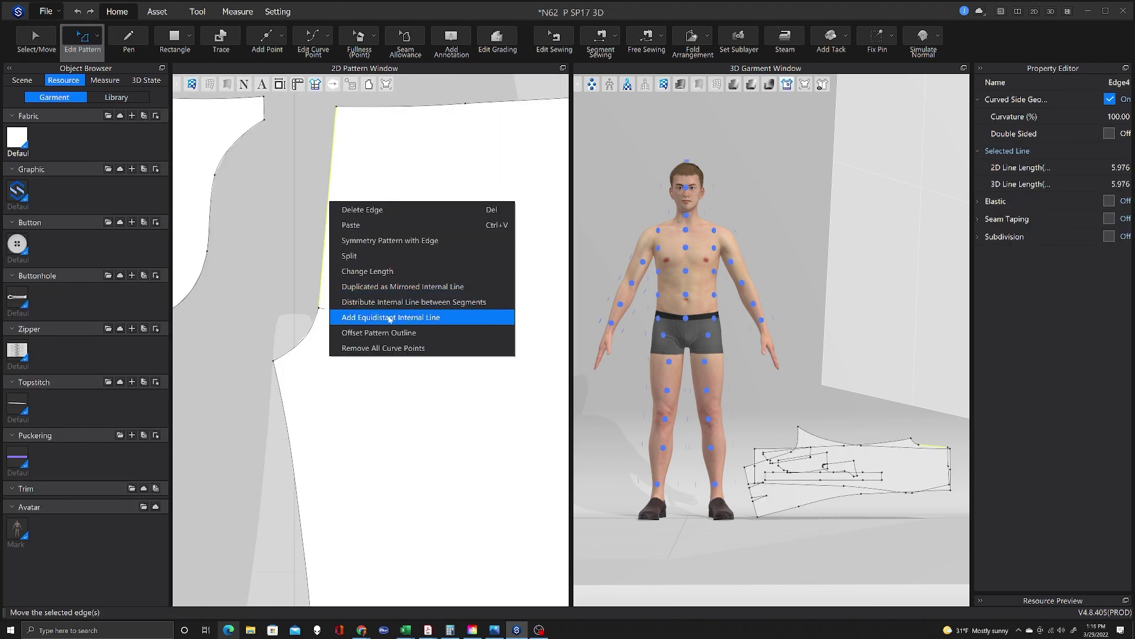
click(379, 317)
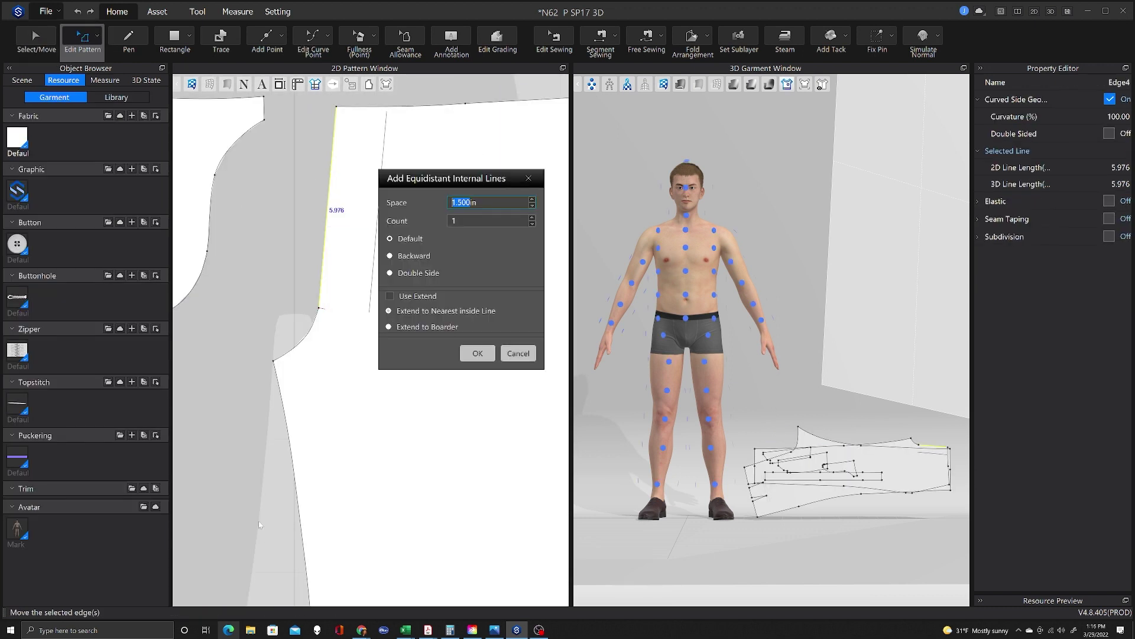
click(435, 352)
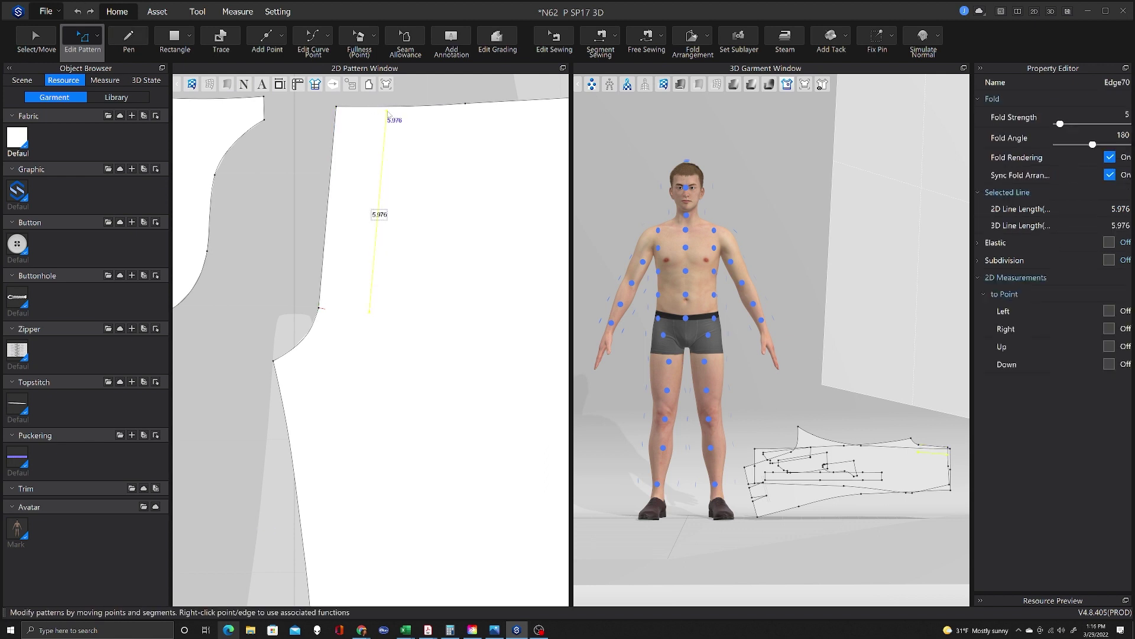
drag(370, 303, 373, 273)
click(382, 299)
Join the internal line's lower end to the crotch-curve point with a pen line and bend it into a rounded fly outline.
click(136, 40)
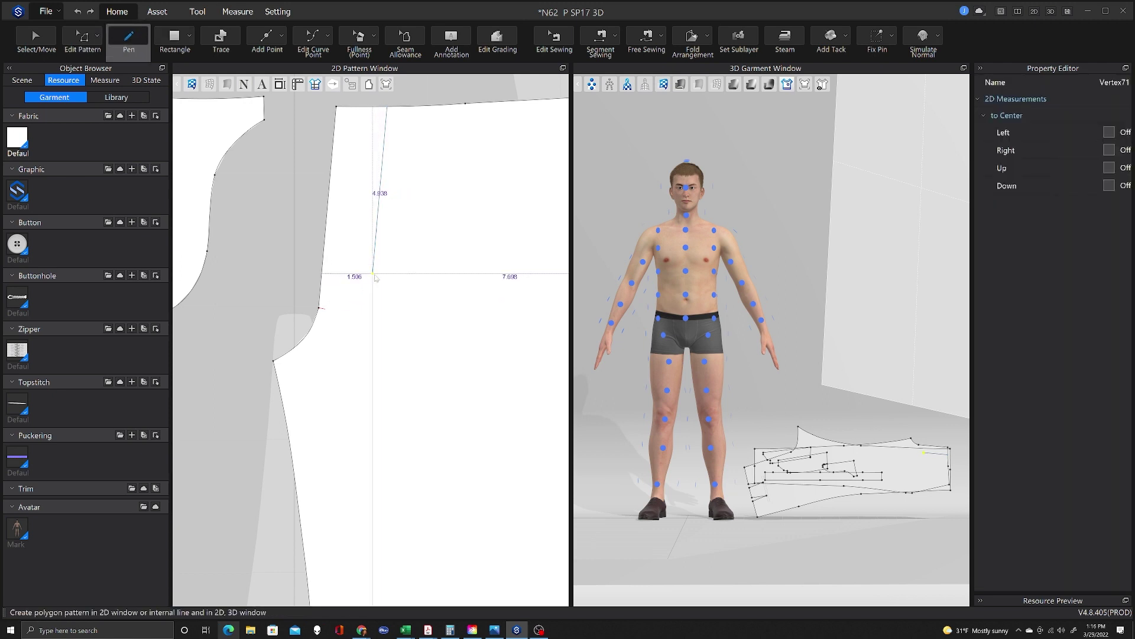
key(v)
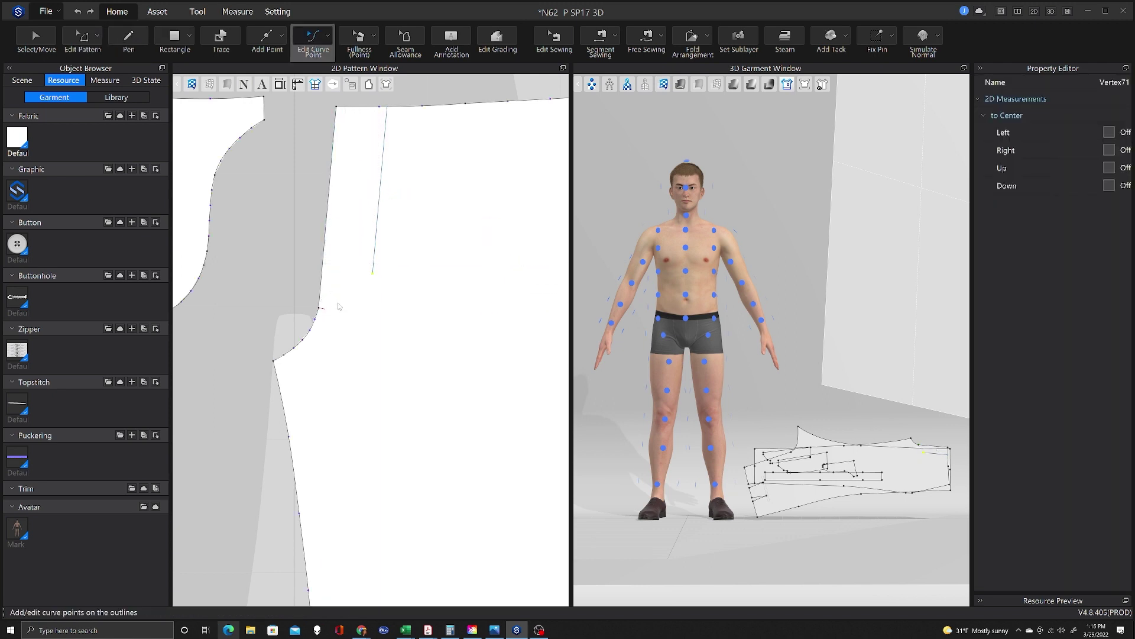
click(129, 40)
click(373, 273)
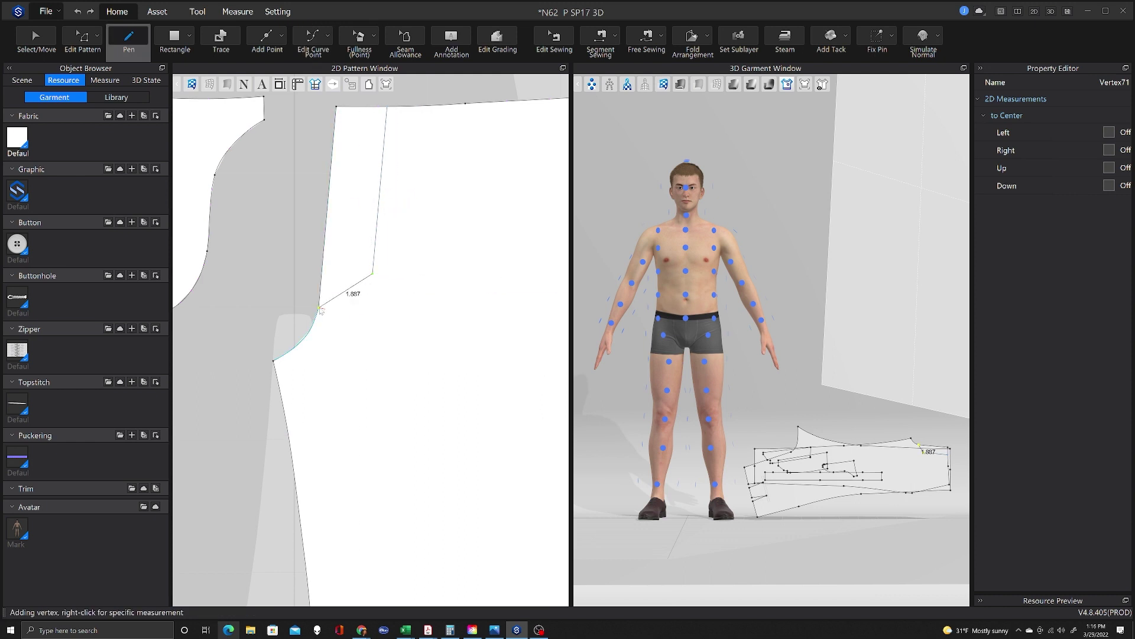
click(320, 308)
key(v)
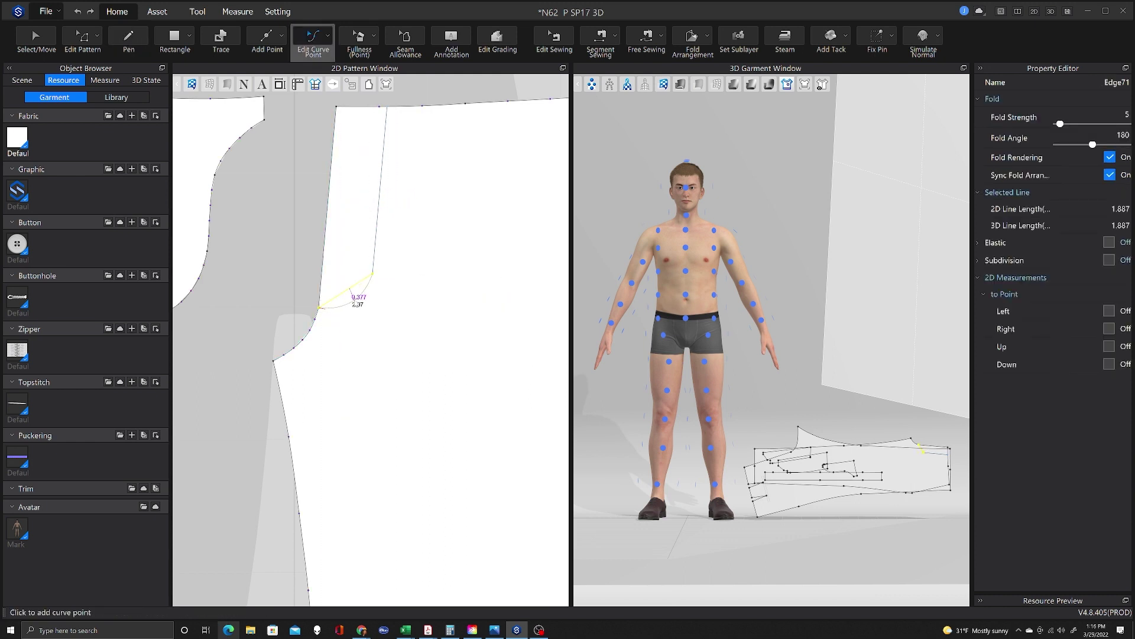
scroll(411, 267, down, 5)
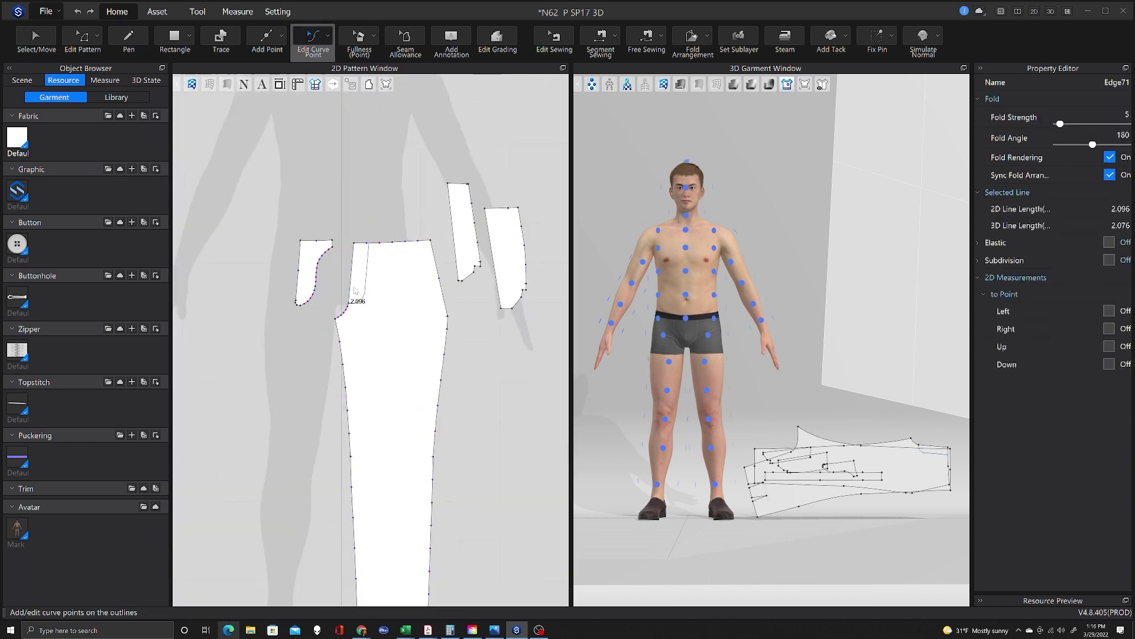
click(491, 342)
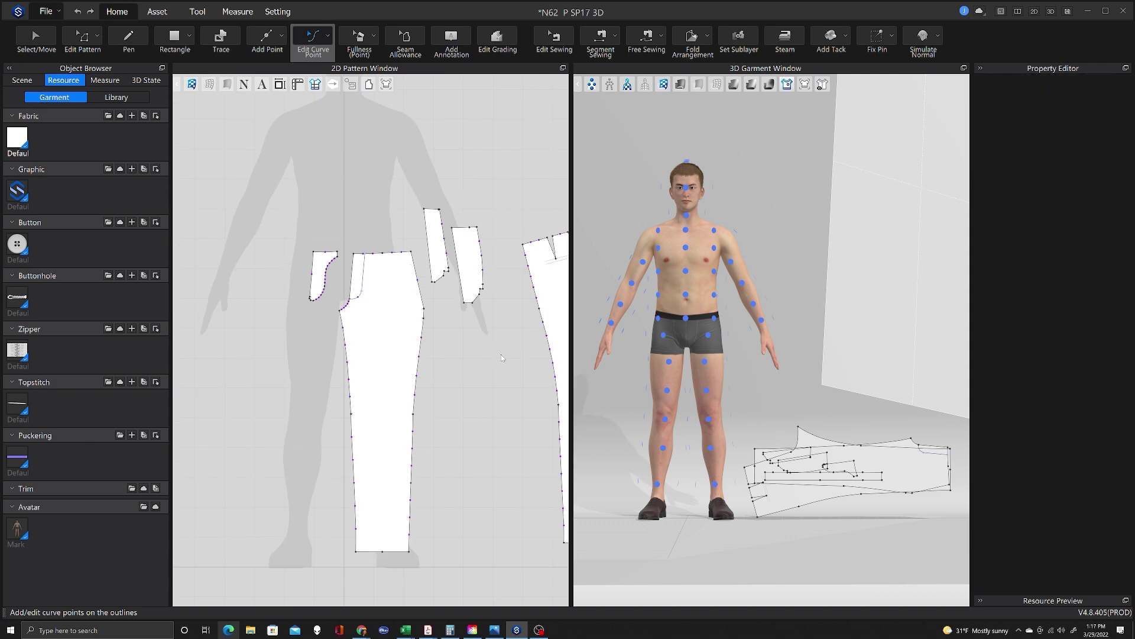
Compare the length of the narrow pocket piece's side edge with that of the front panel's upper side edge.
key(a)
scroll(421, 236, up, 4)
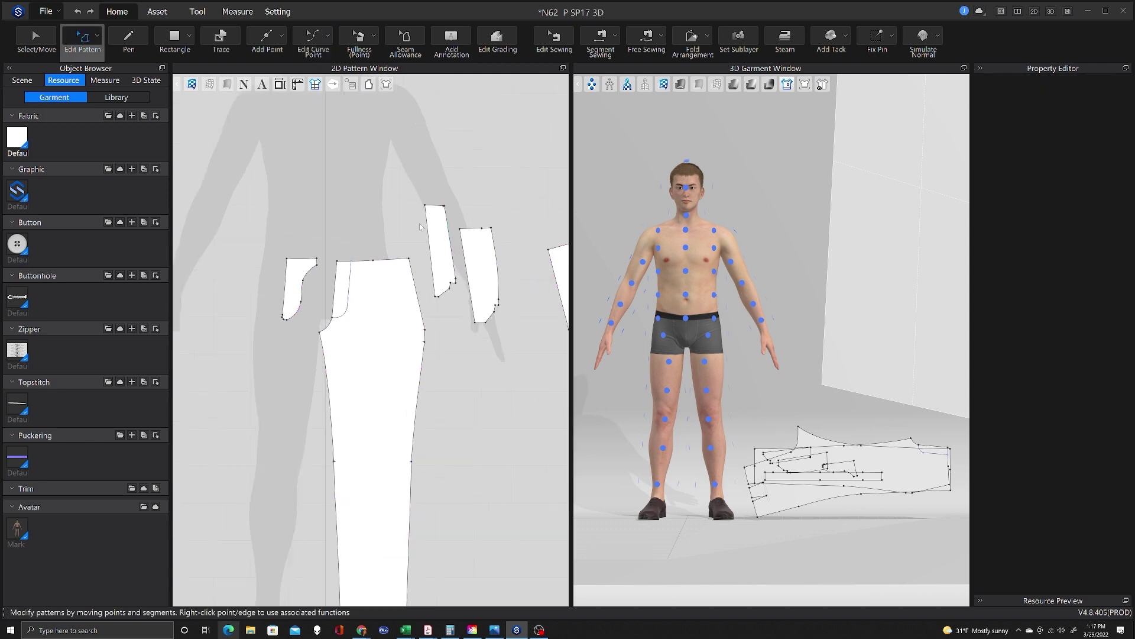
click(453, 254)
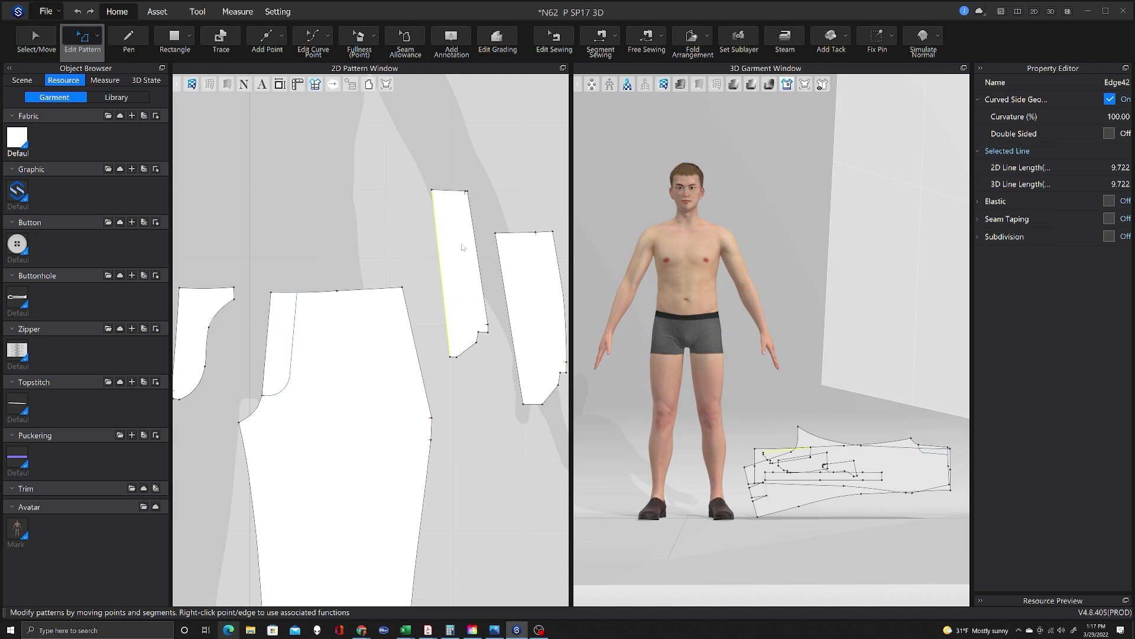
right_click(467, 198)
key(Escape)
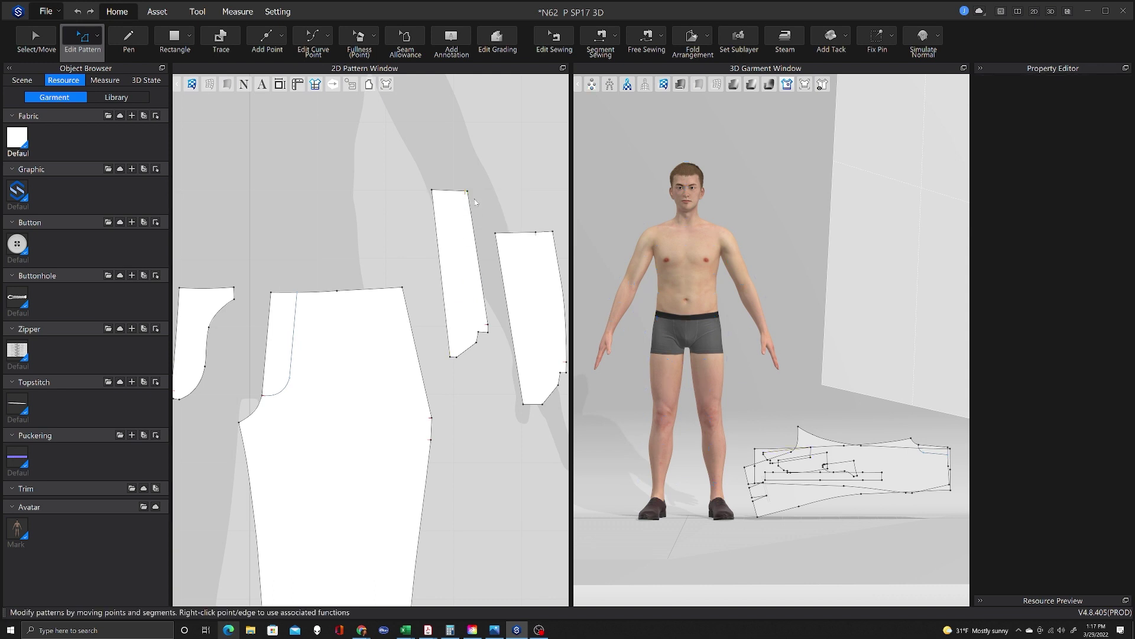
right_click(466, 193)
key(Escape)
click(415, 343)
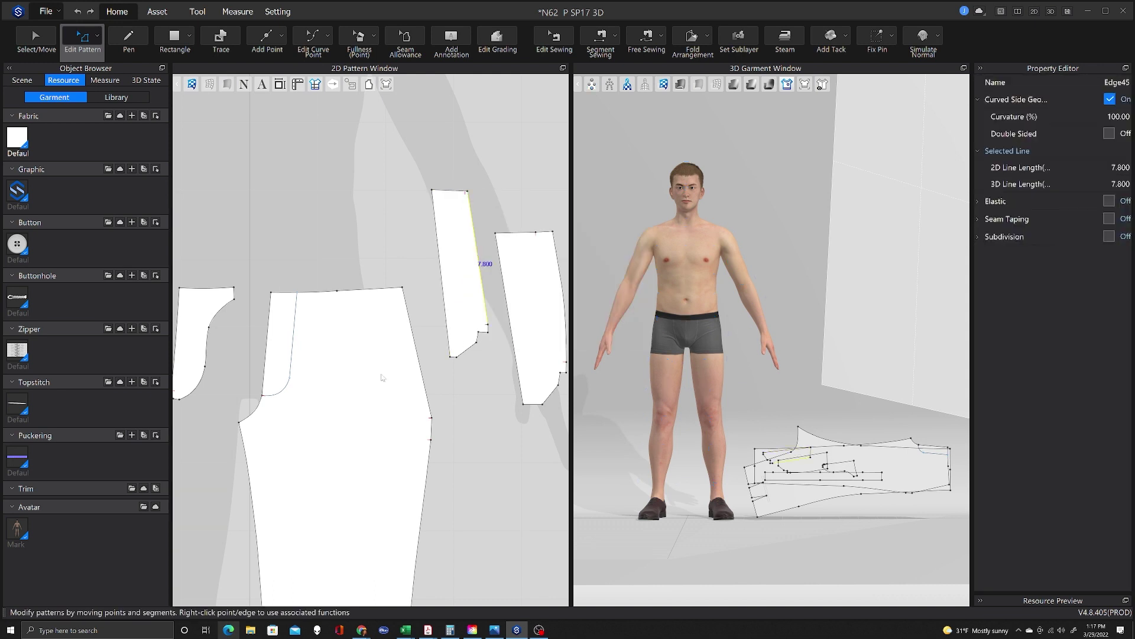
Segment-sew the narrow pocket piece's notched-side edge to the front panel's upper side edge and set the sewing type to Turned.
click(600, 36)
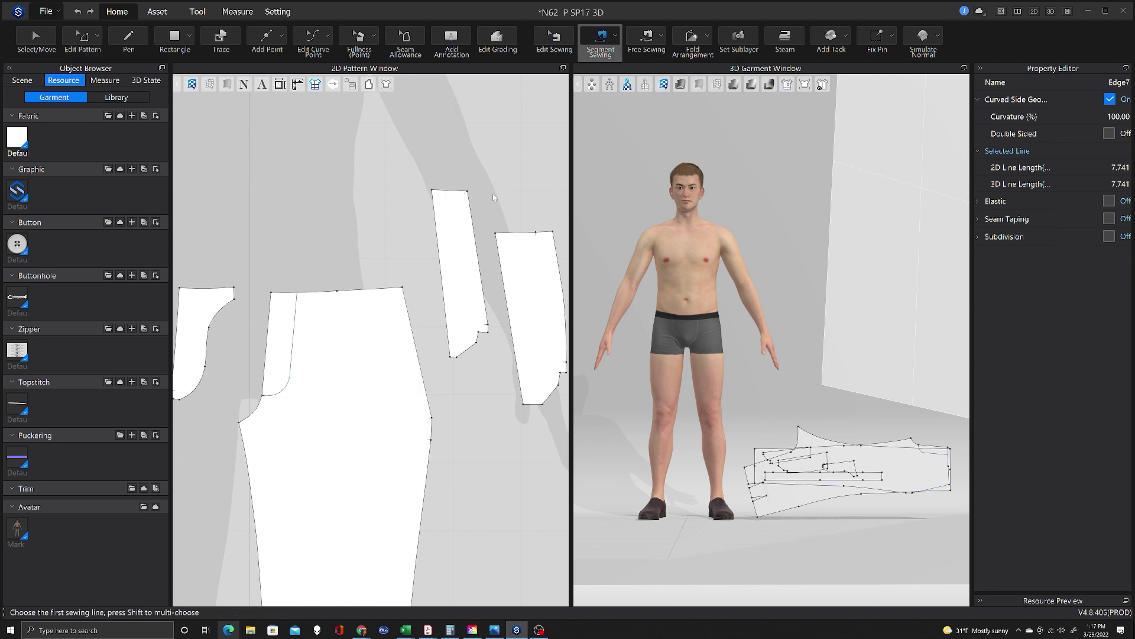
click(478, 236)
click(417, 352)
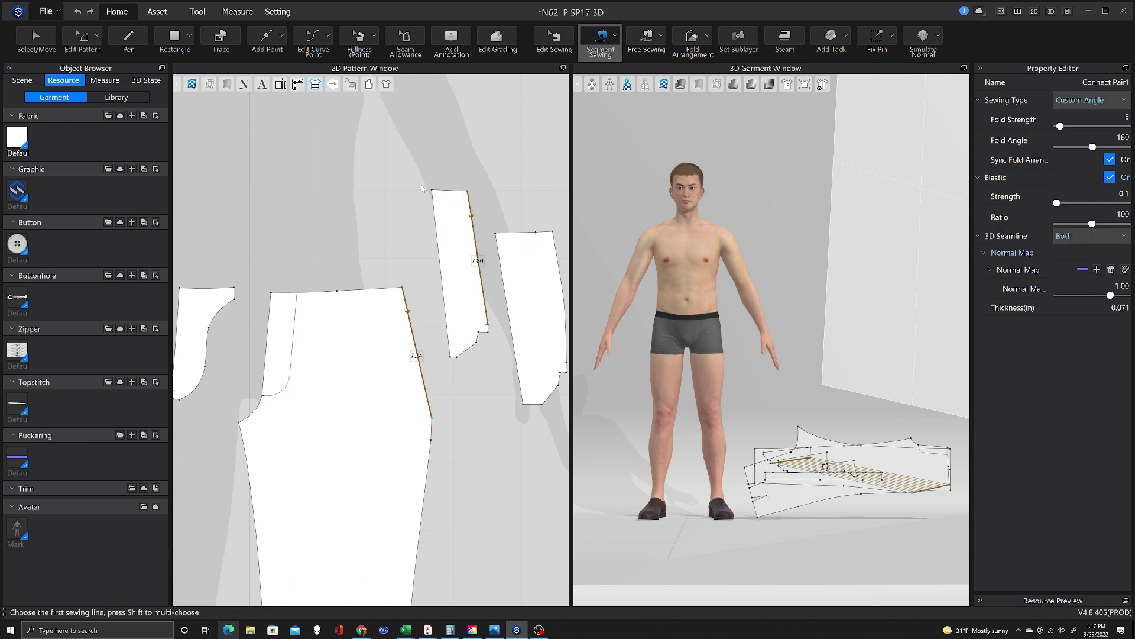
key(z)
click(416, 344)
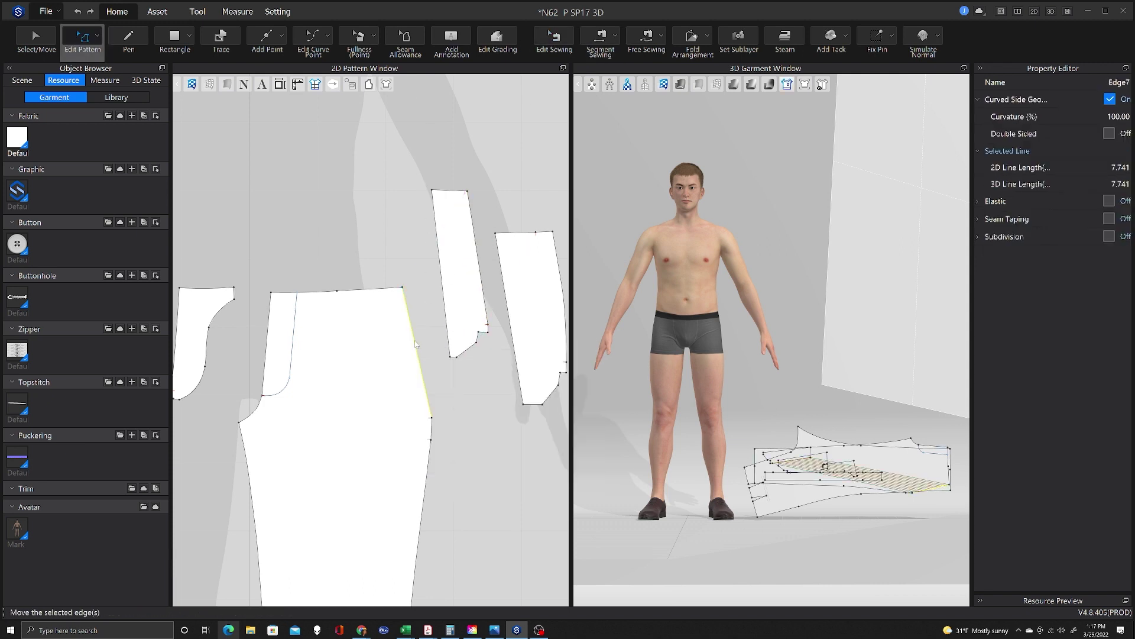
key(b)
click(417, 347)
click(1091, 100)
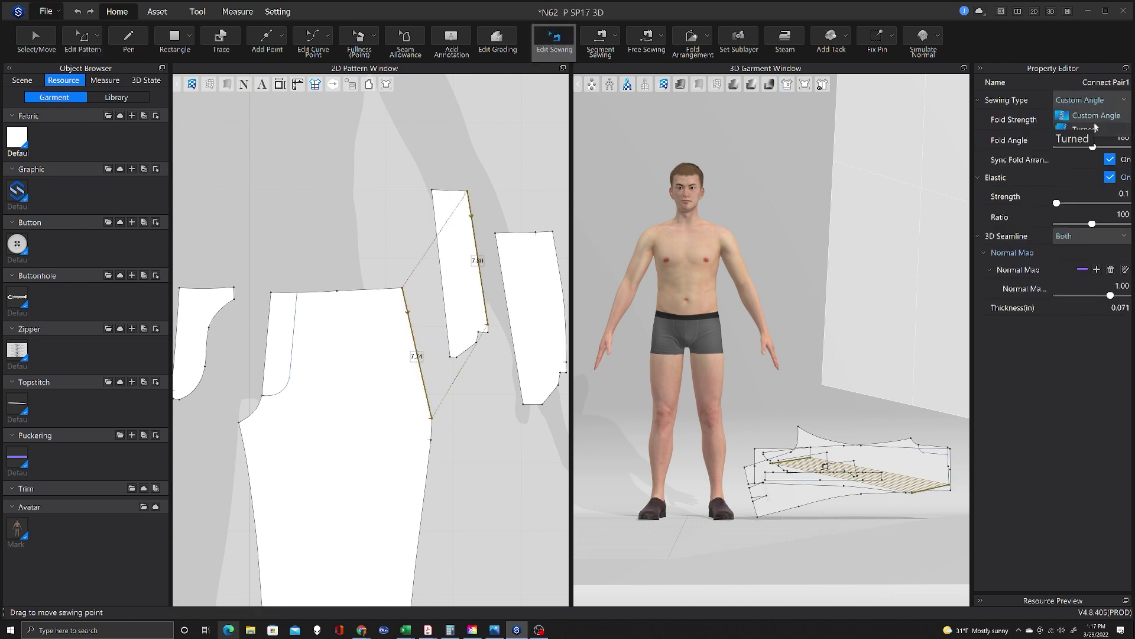
click(1094, 127)
click(343, 160)
Add a 0.25 in equidistant internal line along both sewn edges of the front panel and narrow pocket piece.
key(z)
click(416, 345)
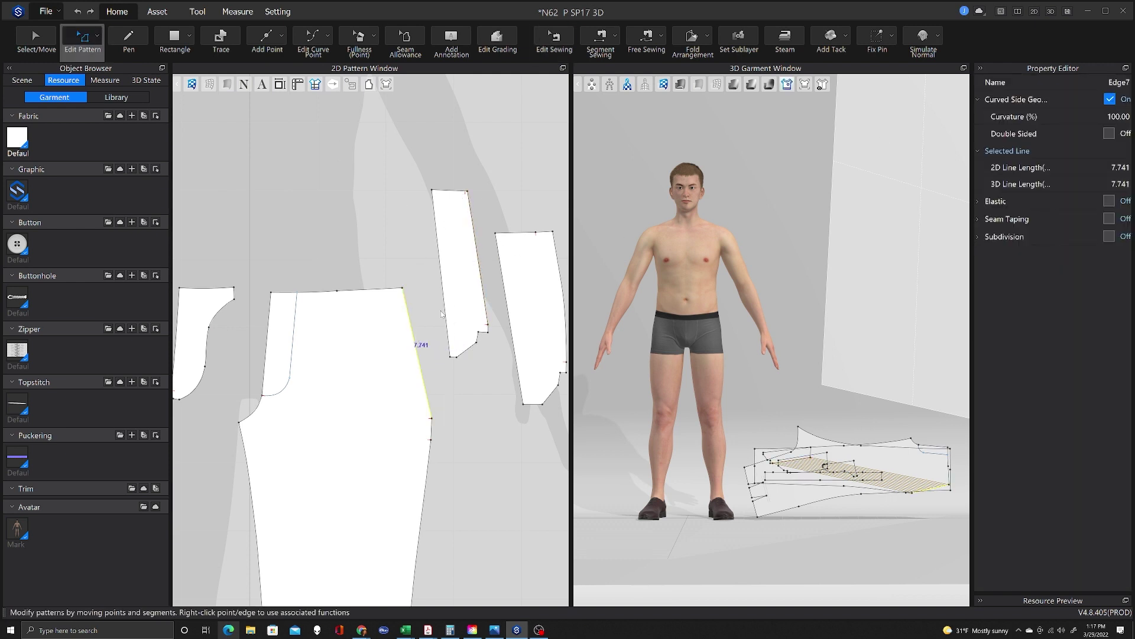
shift+click(480, 272)
right_click(481, 273)
click(571, 358)
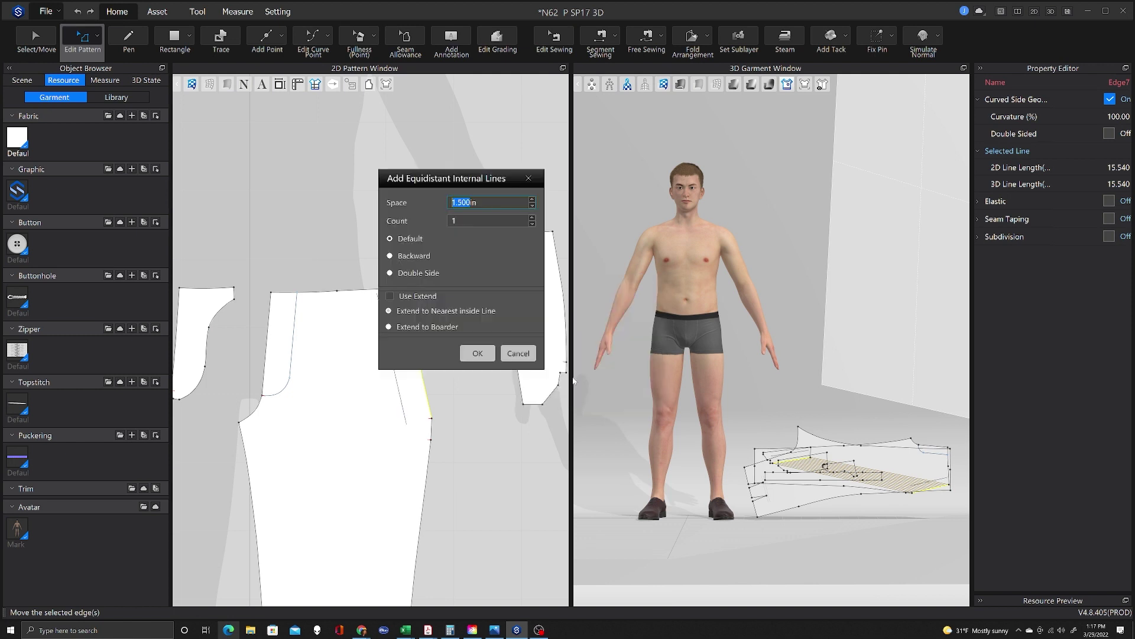
text(.25)
key(Return)
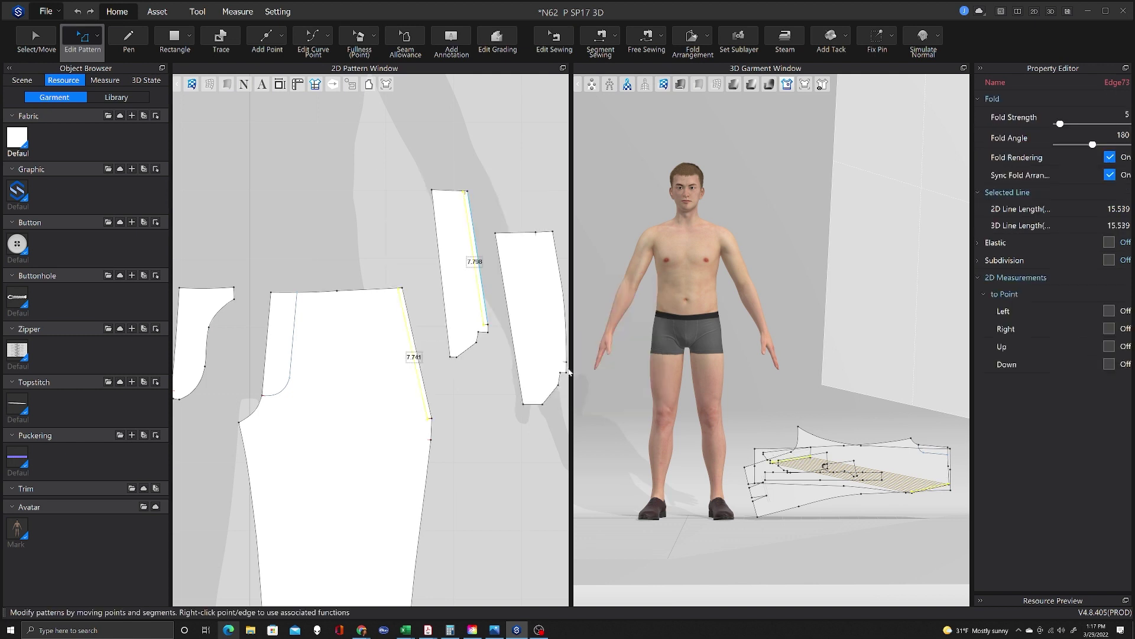
Segment-sew the narrow pocket piece's offset internal line to the matching offset line on the front panel.
click(600, 40)
click(471, 228)
click(438, 387)
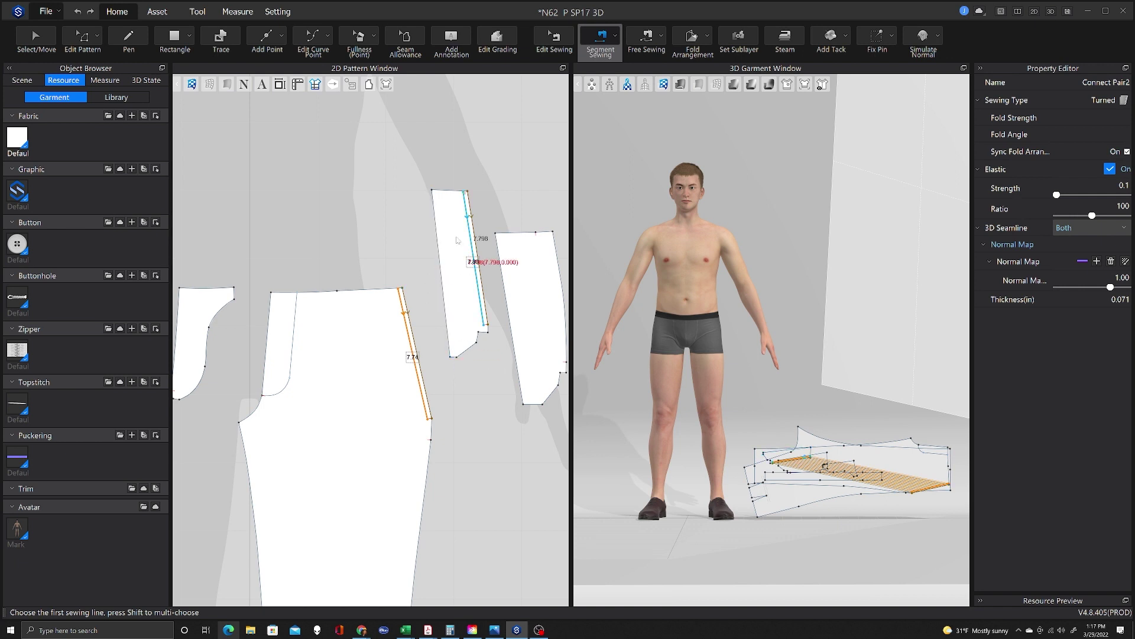
Free-sew the wider pocket piece's top edge, from its notch to the inner corner, to the front panel's waist beside the side seam.
click(652, 44)
click(535, 232)
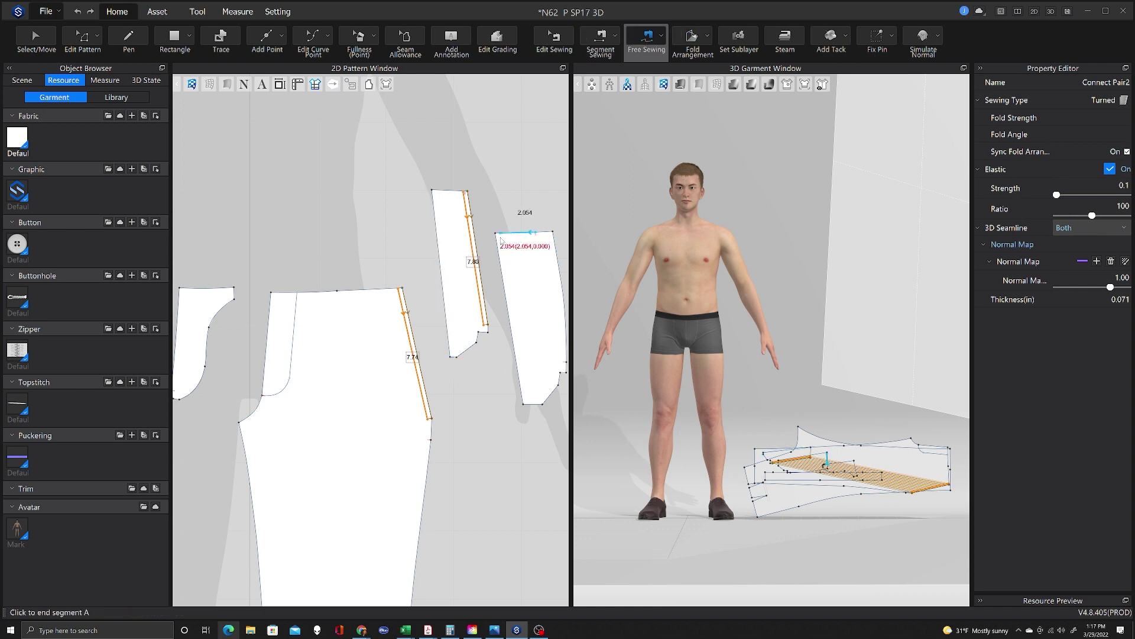
click(495, 233)
click(402, 290)
click(362, 290)
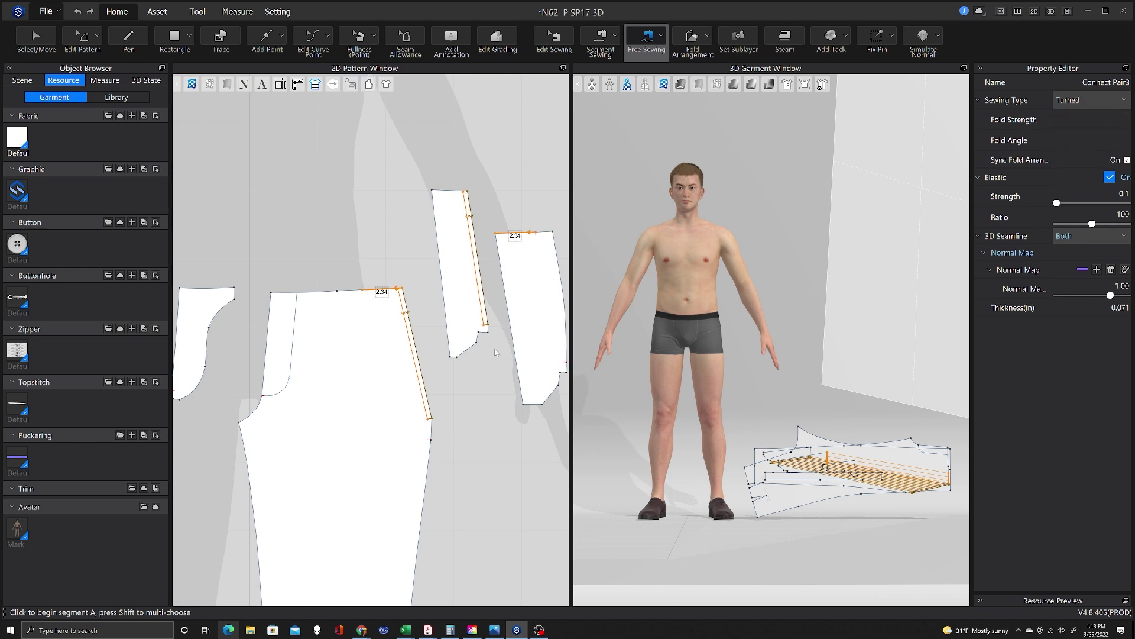
Free-sew the short edge at the narrow pocket piece's lower corner to the front panel's side edge at the pocket opening's end.
click(488, 331)
click(486, 324)
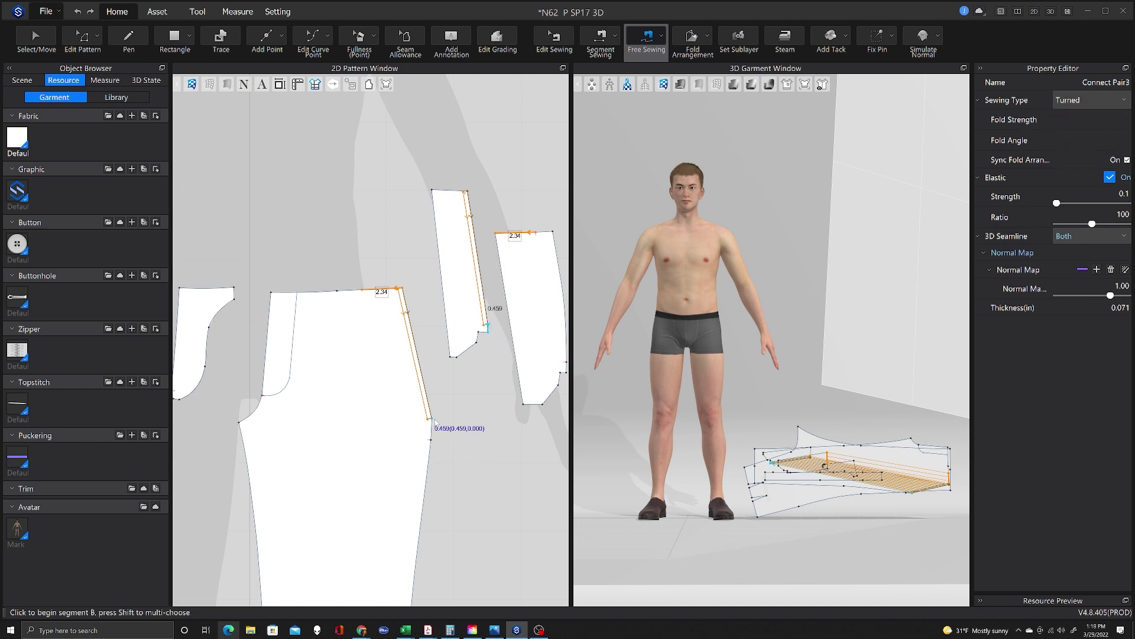
click(431, 419)
click(430, 414)
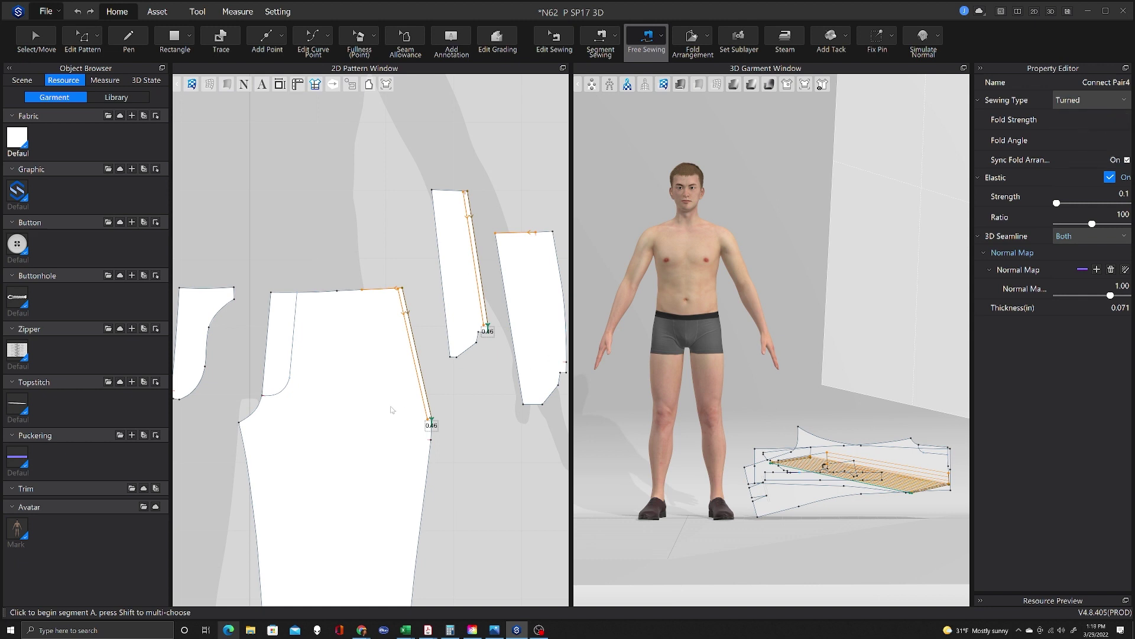
Free-sew the wider pocket piece's short lower side edge to the front panel's side below the pocket opening, with sewing type Turned.
scroll(391, 409, down, 3)
scroll(492, 416, up, 3)
click(450, 333)
click(451, 343)
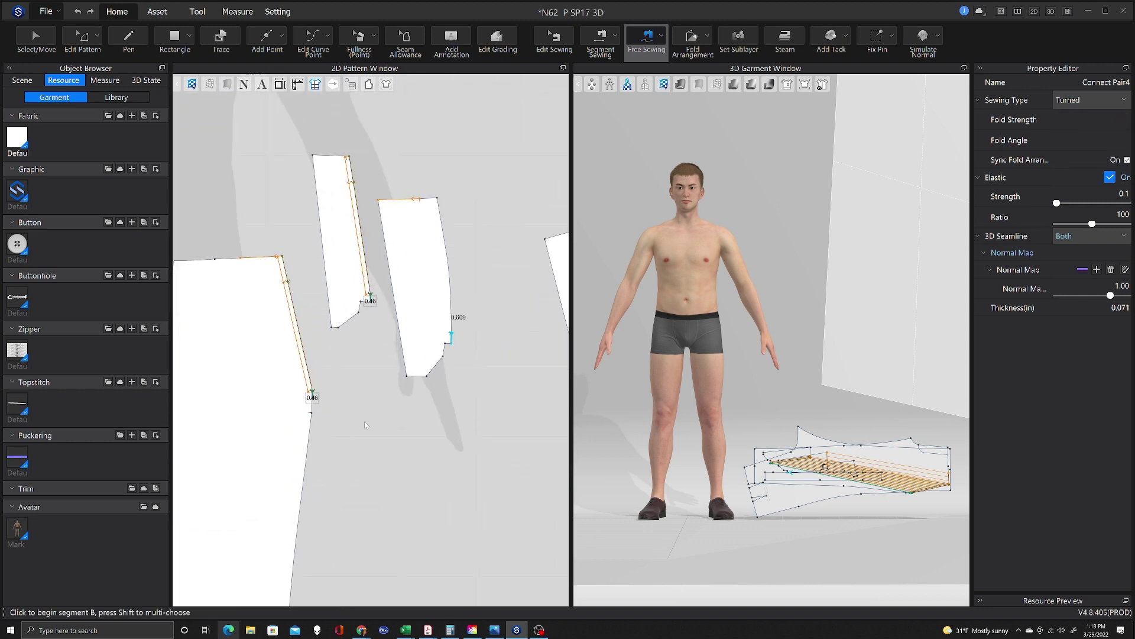
click(313, 391)
click(312, 403)
click(1101, 101)
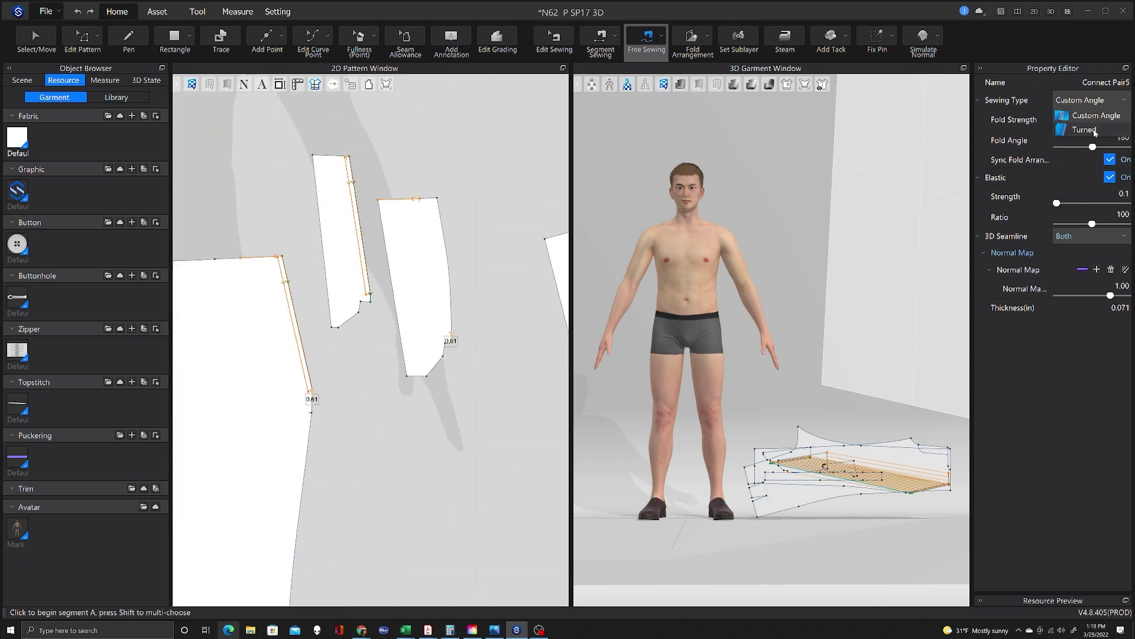
click(1093, 131)
Free-sew the wider pocket piece's curved outer edge to the back panel's upper side edge, running down from the waist.
scroll(401, 387, down, 3)
scroll(469, 332, up, 3)
click(387, 303)
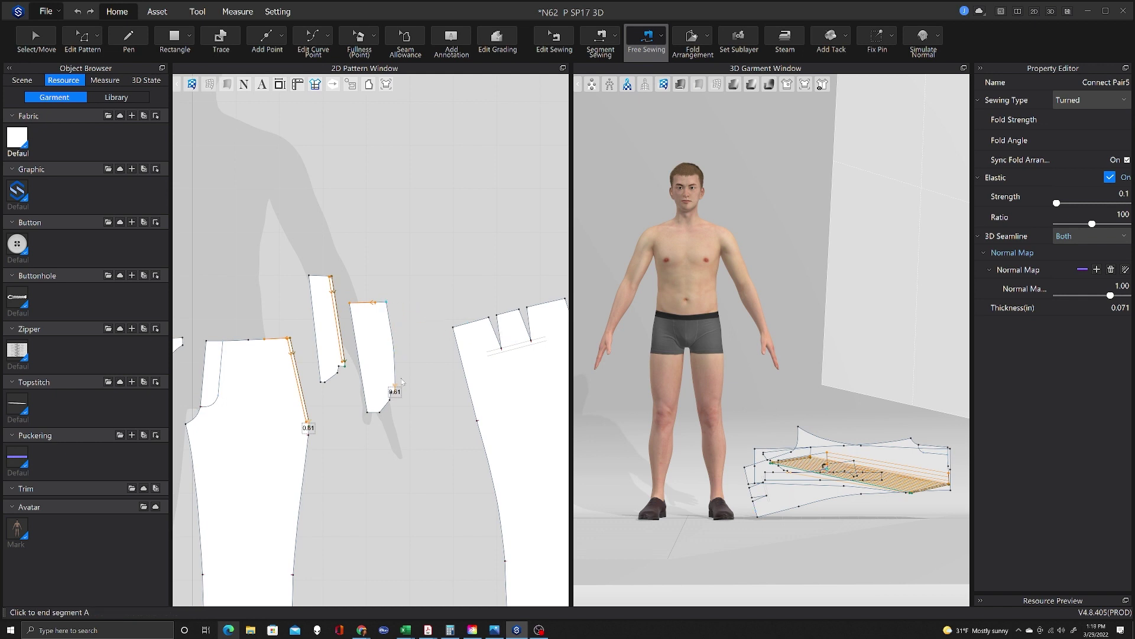
scroll(406, 382, up, 5)
click(361, 400)
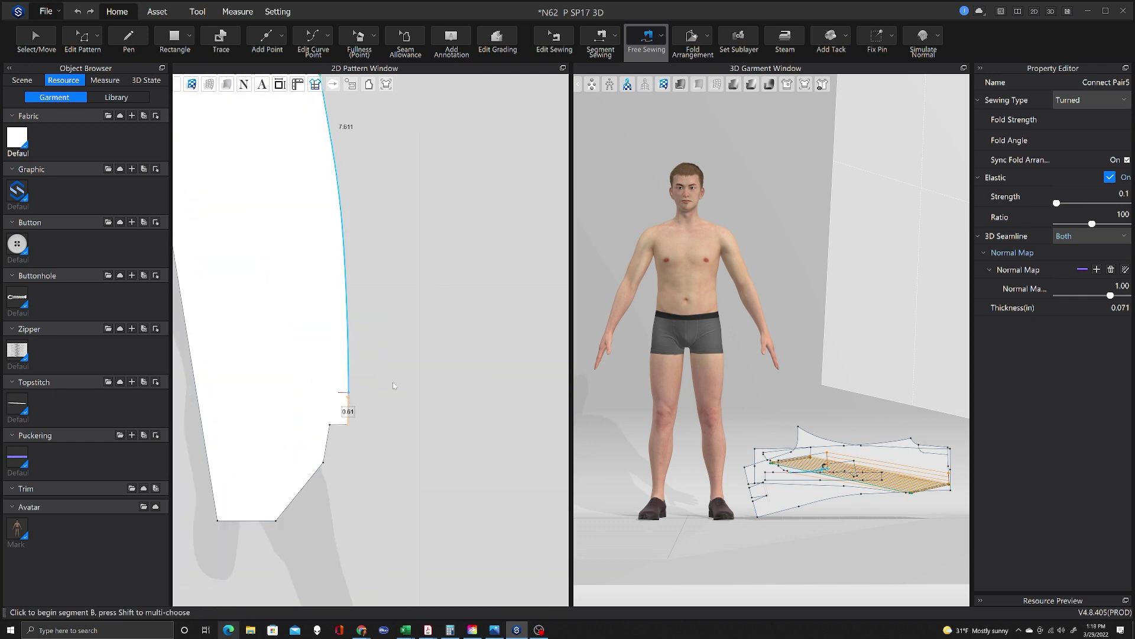
scroll(401, 382, down, 5)
click(438, 336)
click(456, 404)
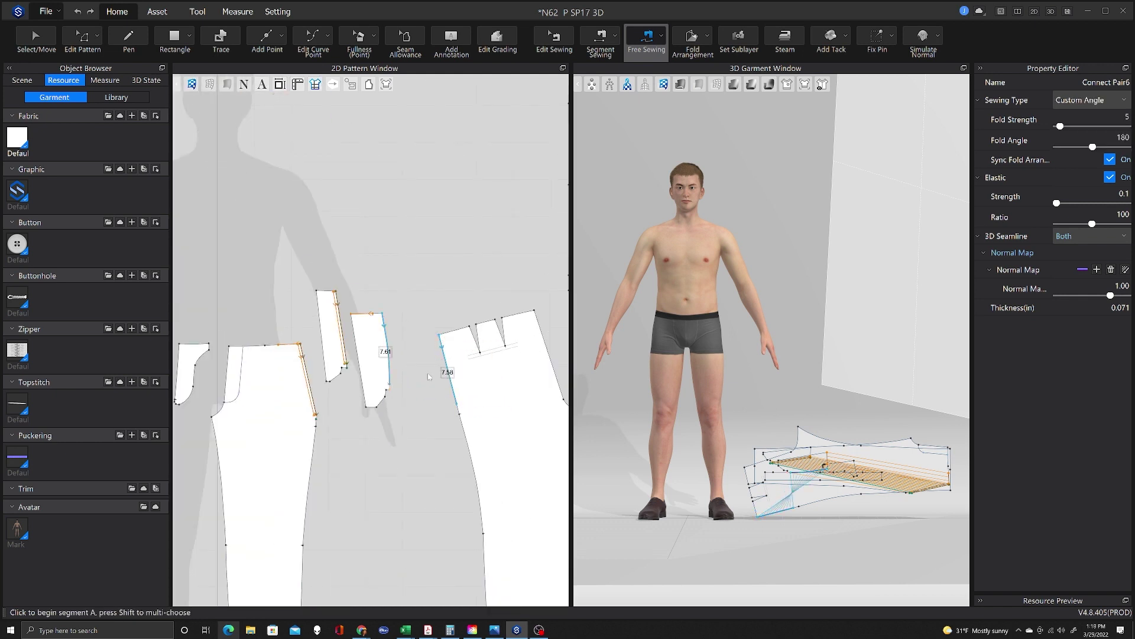
Free-sew the front panel's outseam, from the pocket opening's end to the knee notch, to the matching part of the back panel's outseam.
scroll(378, 397, down, 3)
scroll(341, 372, up, 2)
scroll(349, 332, up, 3)
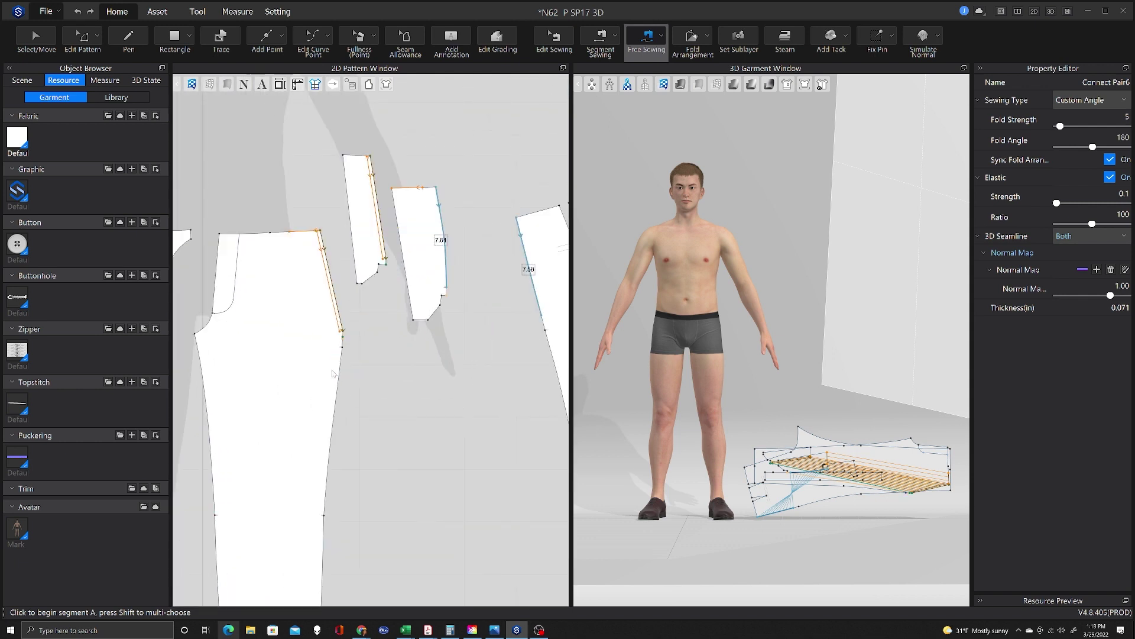
click(347, 332)
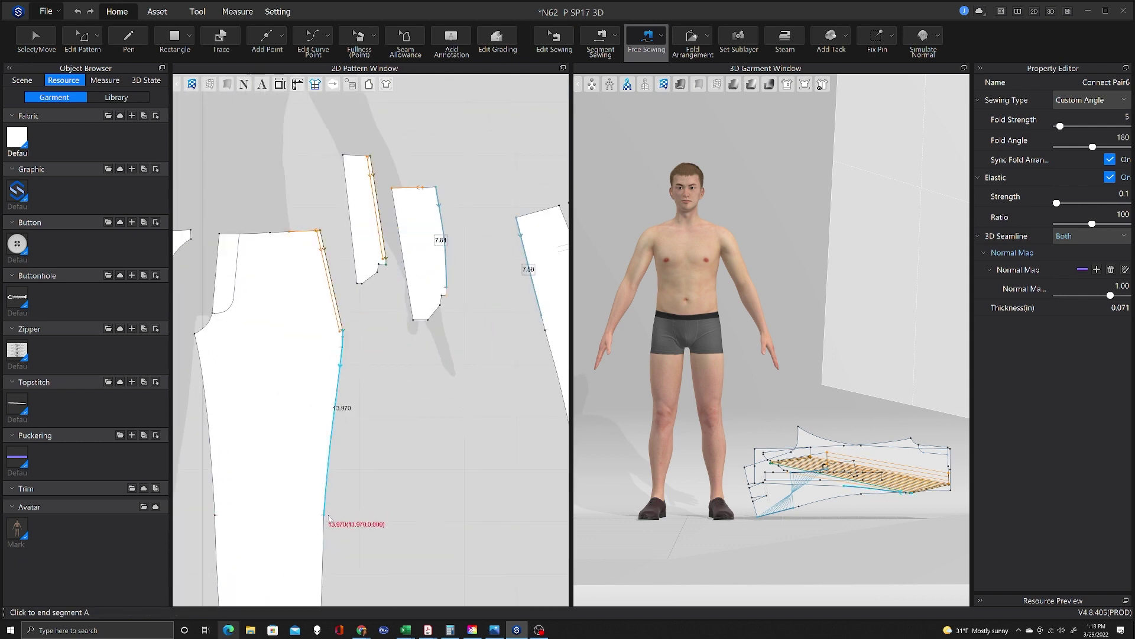
click(328, 516)
scroll(354, 439, down, 6)
click(407, 408)
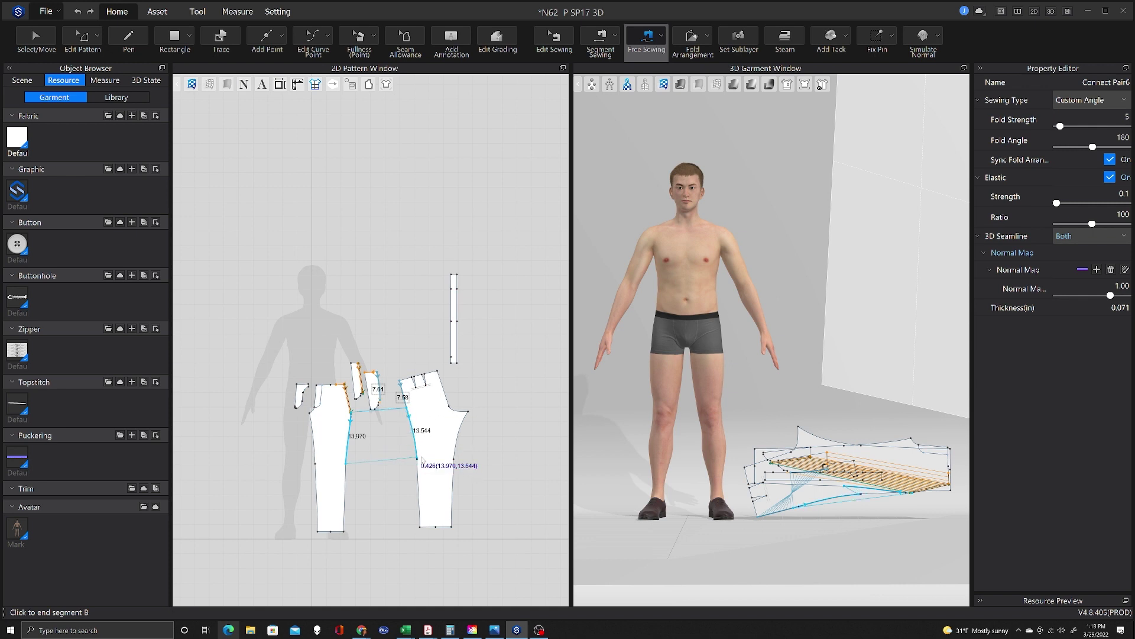
scroll(421, 460, up, 5)
click(362, 430)
scroll(343, 437, down, 4)
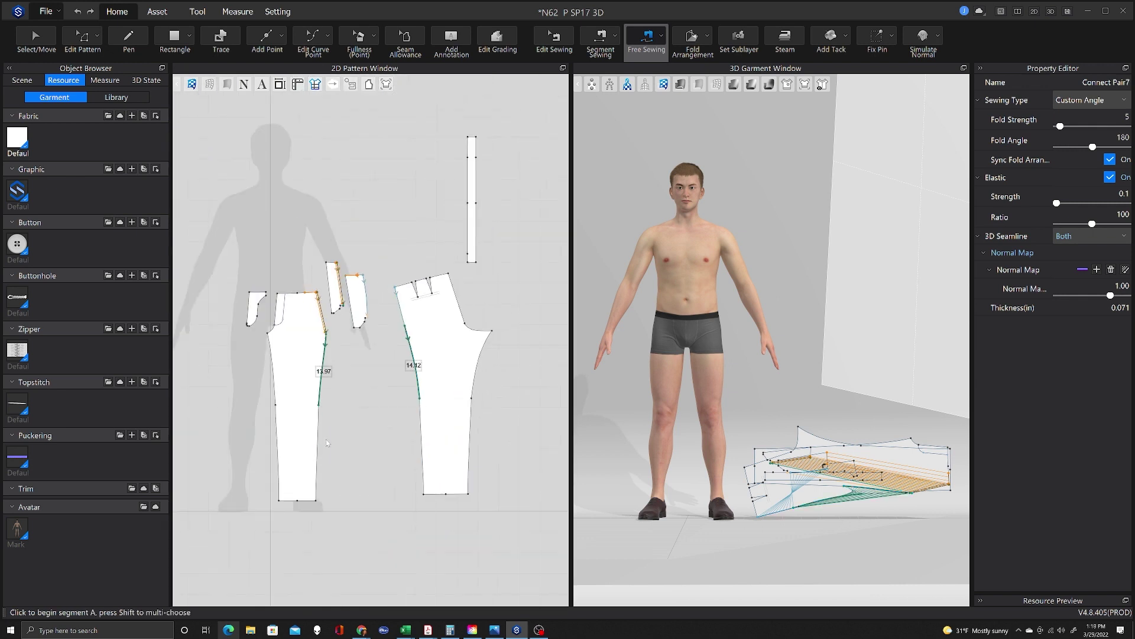
Free-sew the front and back panels' outseams together from the hem up to the knee notches.
scroll(327, 442, up, 2)
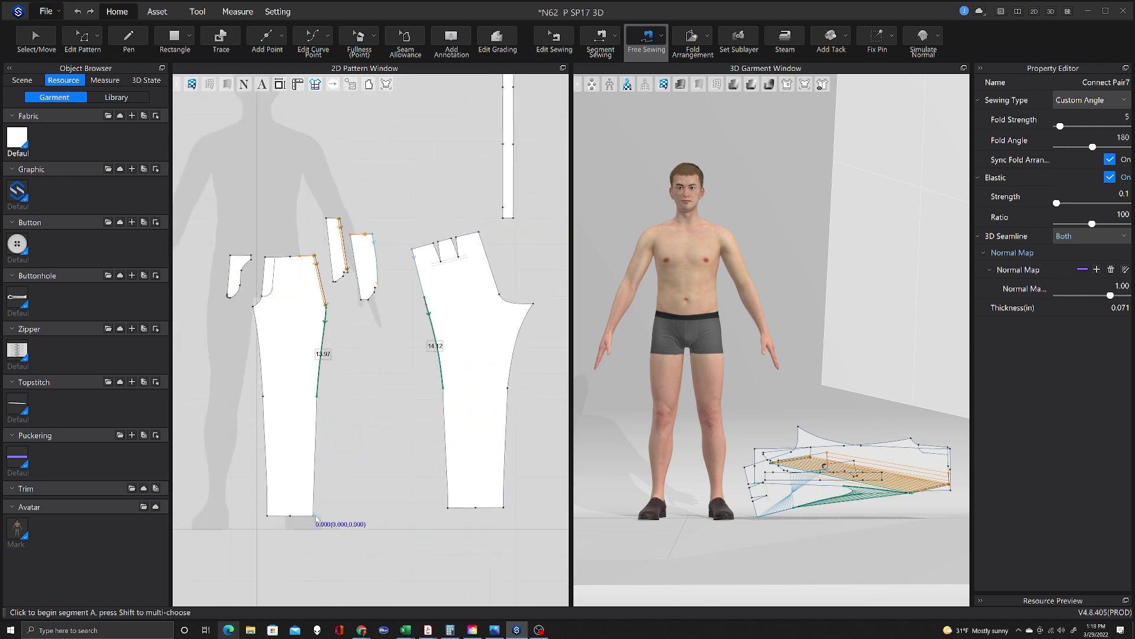
click(315, 515)
click(318, 395)
click(447, 508)
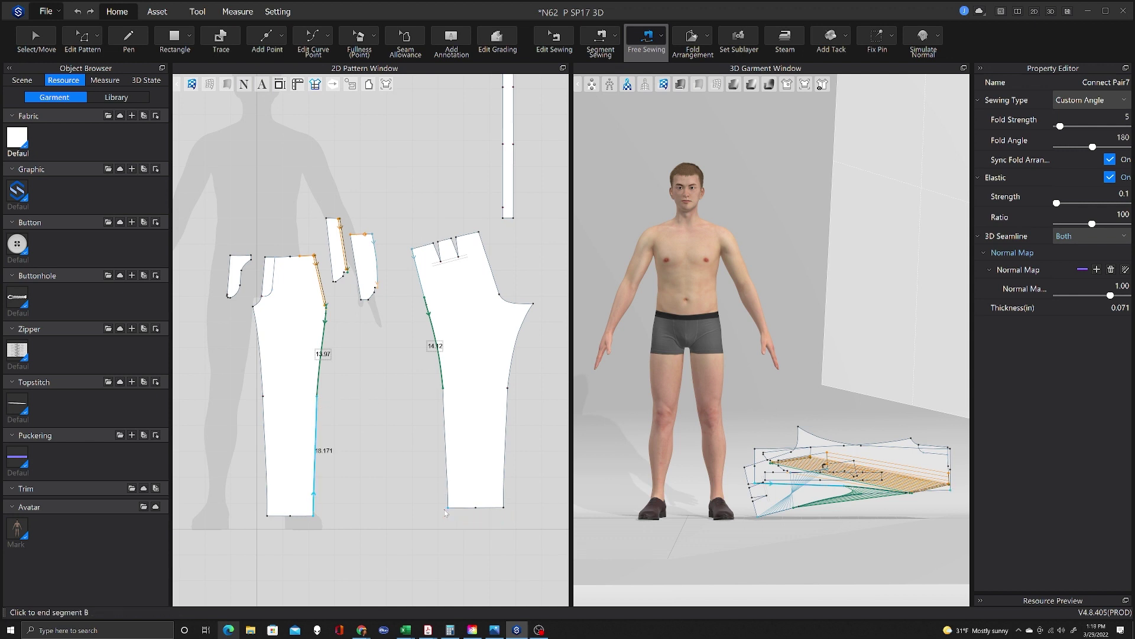
click(444, 387)
Free-sew the back and front panels' inseams together from the hem up to the knee notches.
click(503, 507)
click(506, 389)
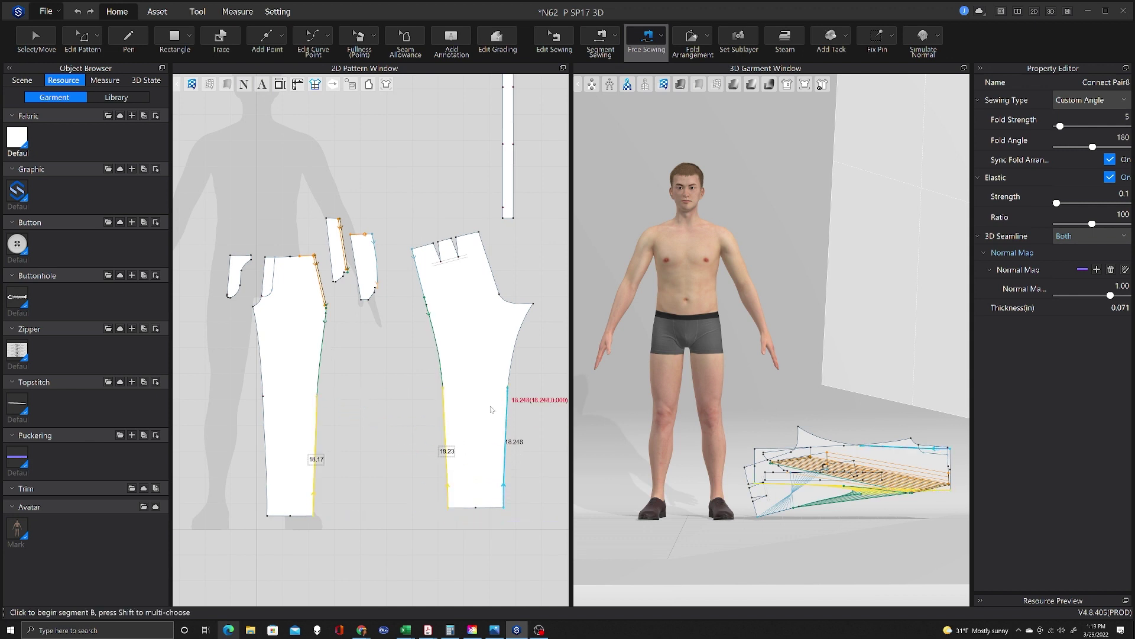
click(267, 515)
click(263, 395)
Free-sew the front panel's inseam from the knee notch to the crotch point to the back panel's matching inseam.
click(264, 395)
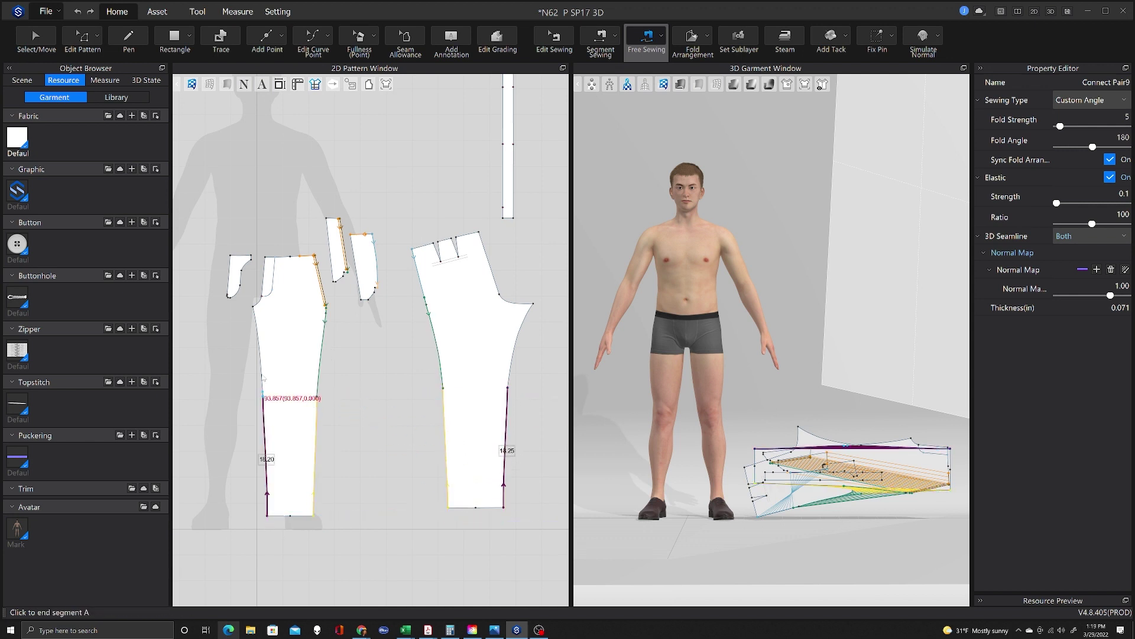
click(256, 307)
click(508, 388)
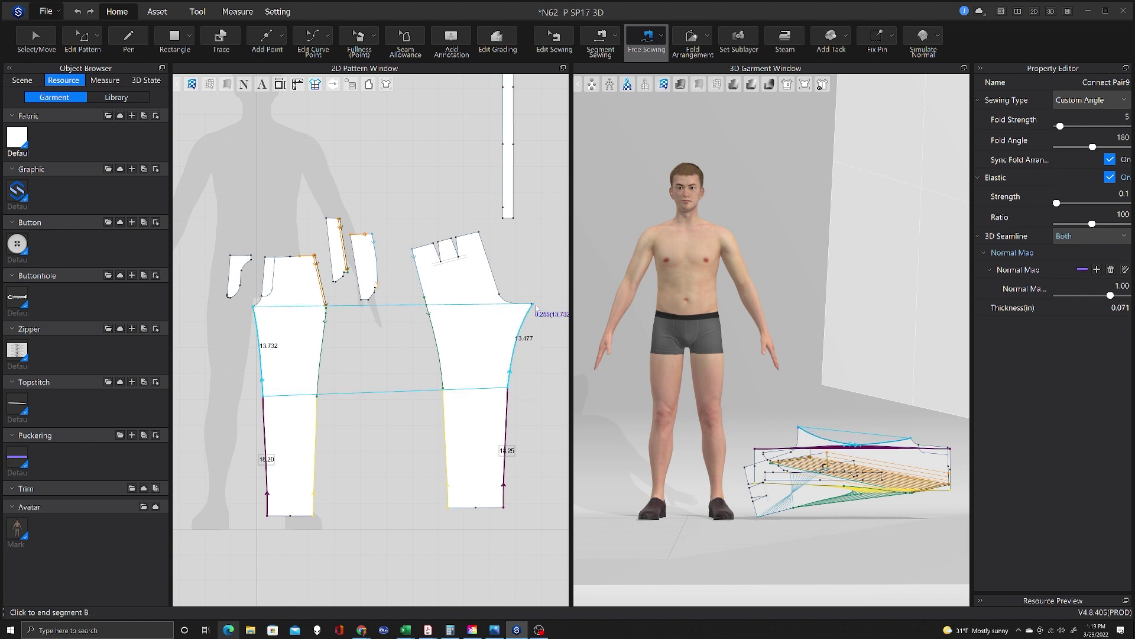
click(533, 304)
Turn on Elastic for the back panel's upper inseam edge, with strength 10.0 and ratio 103.
key(z)
click(516, 349)
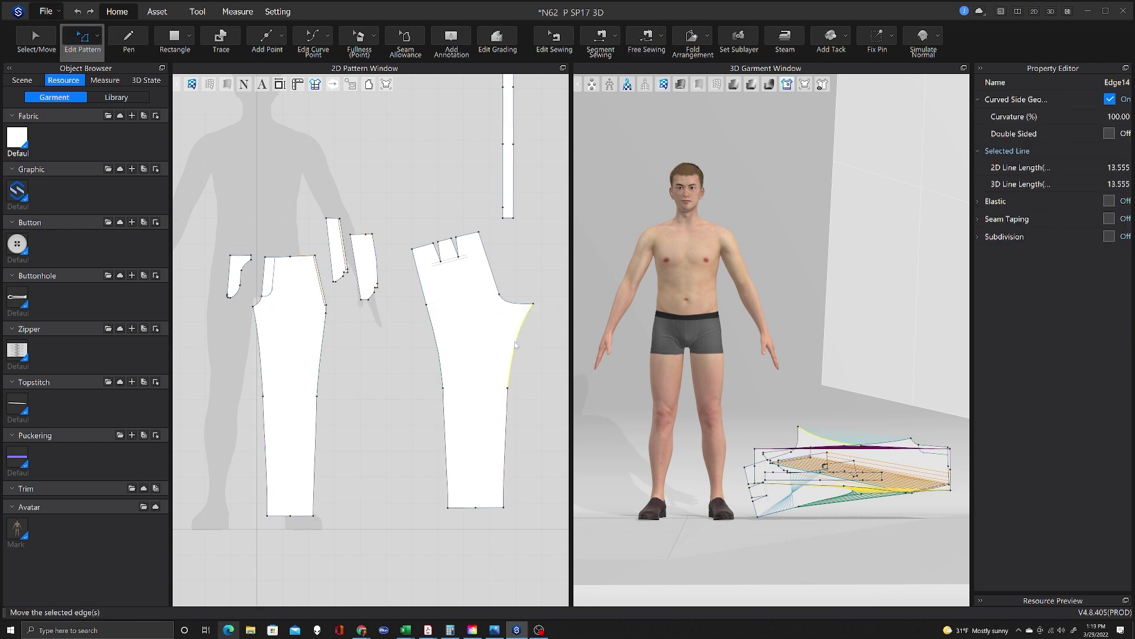
click(1110, 201)
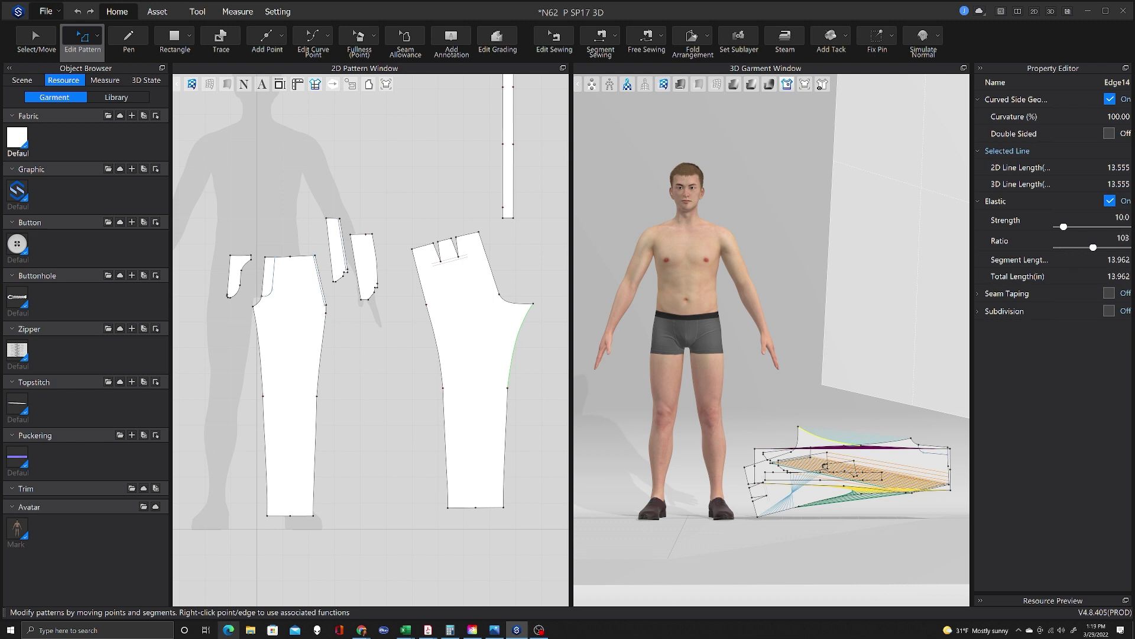
Segment-sew the sides of both back waist darts together to close them.
scroll(428, 224, up, 3)
scroll(427, 223, down, 4)
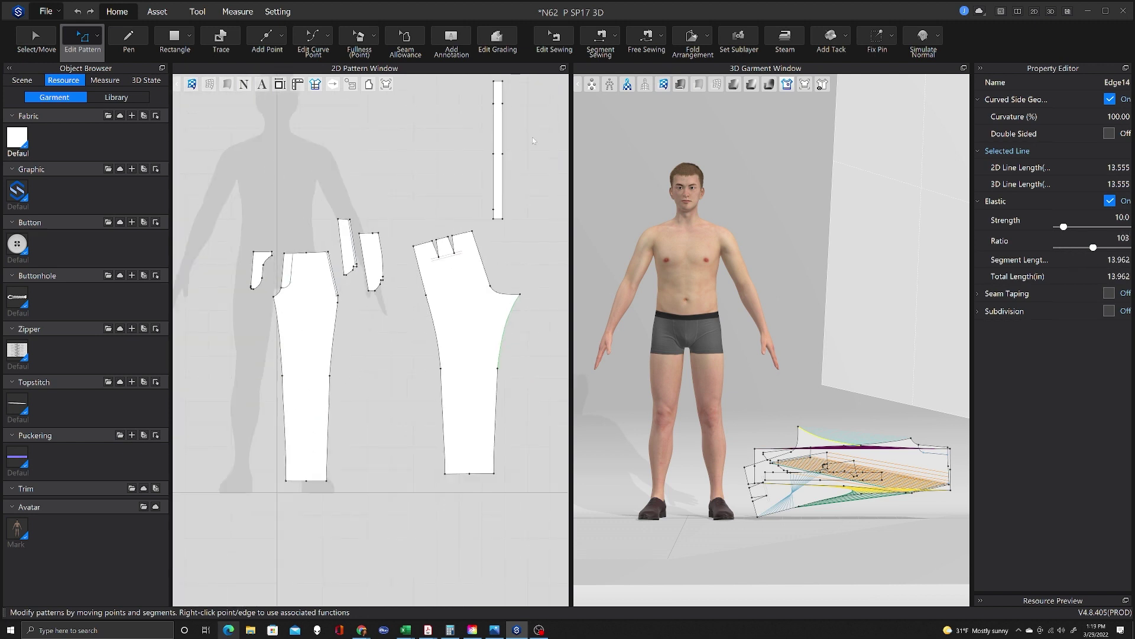
click(601, 43)
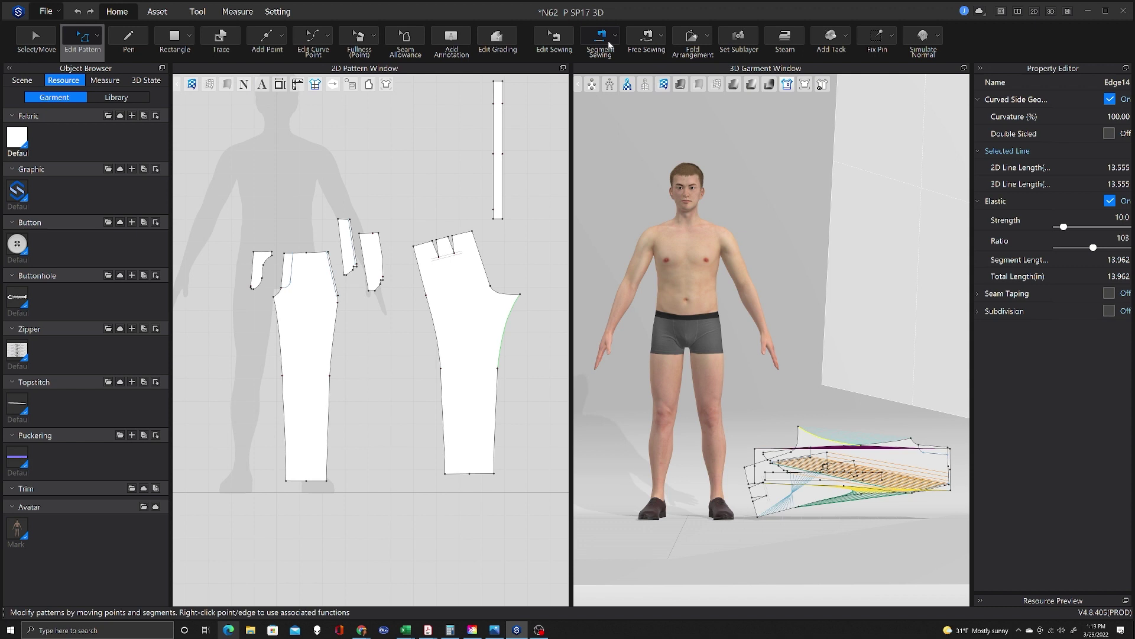
click(436, 247)
click(452, 244)
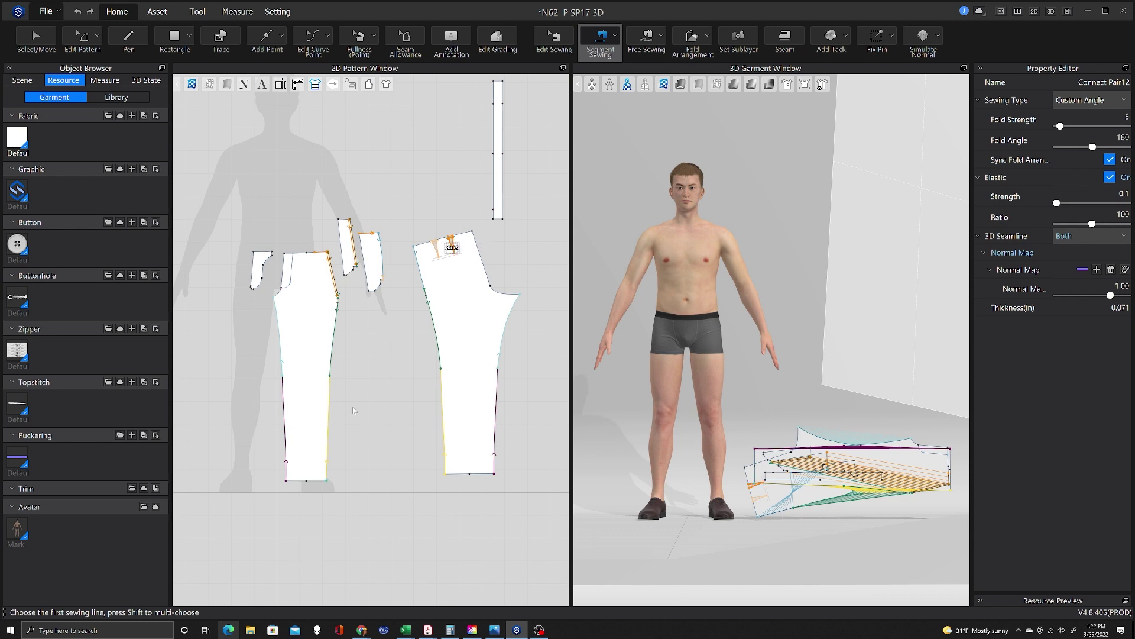
Trace the fly area on the front panel as a separate pattern piece and place it above the panel.
scroll(289, 222, up, 5)
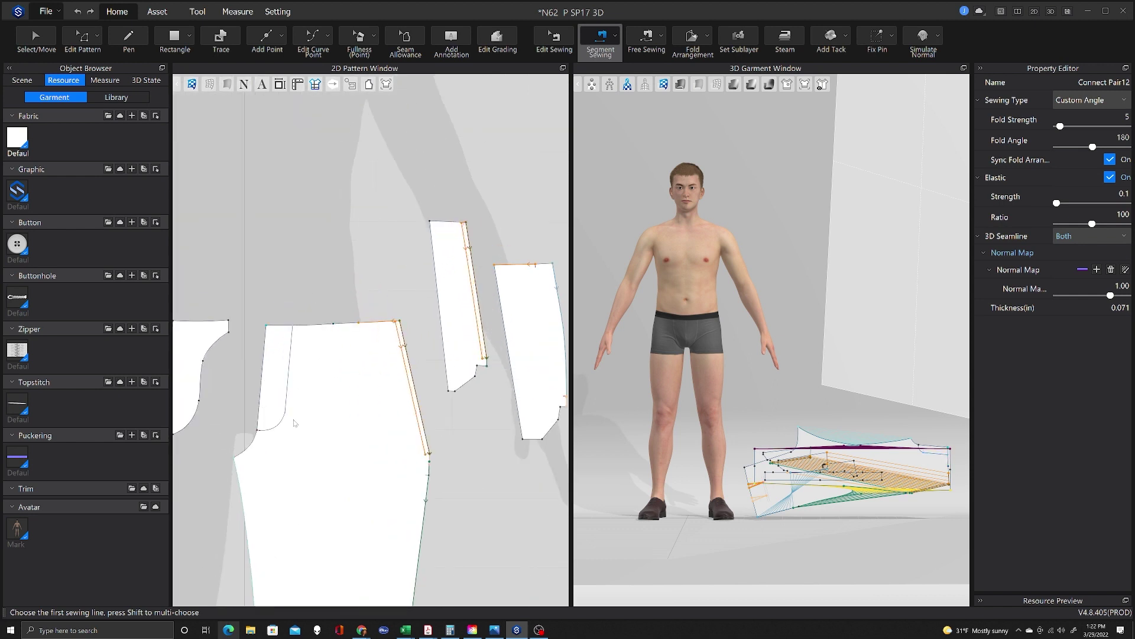
click(211, 37)
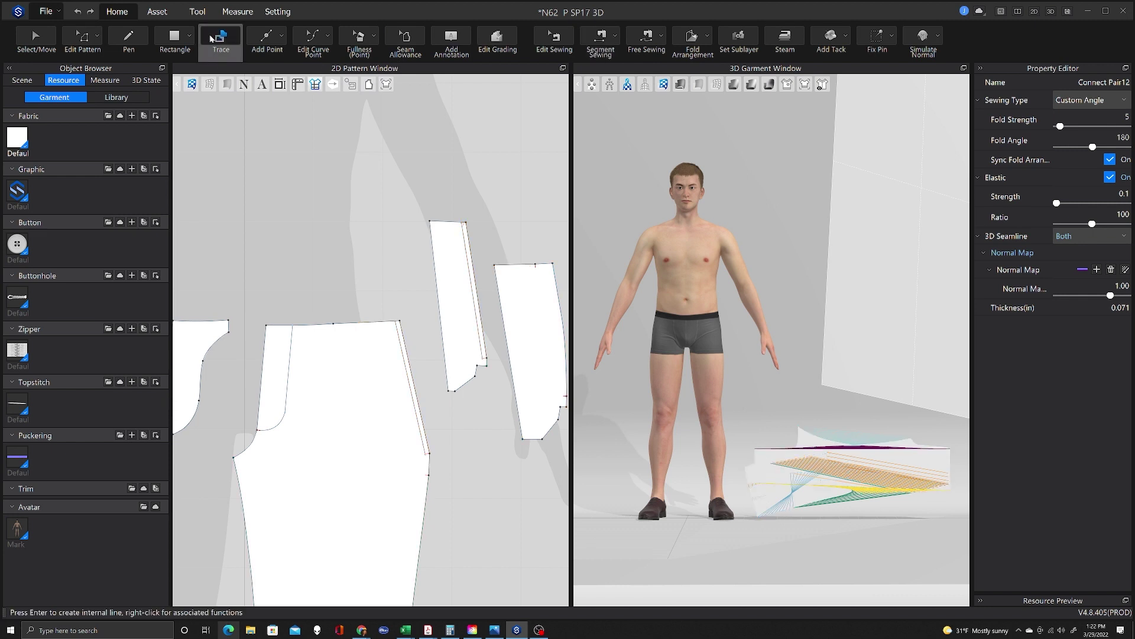
click(276, 329)
click(291, 342)
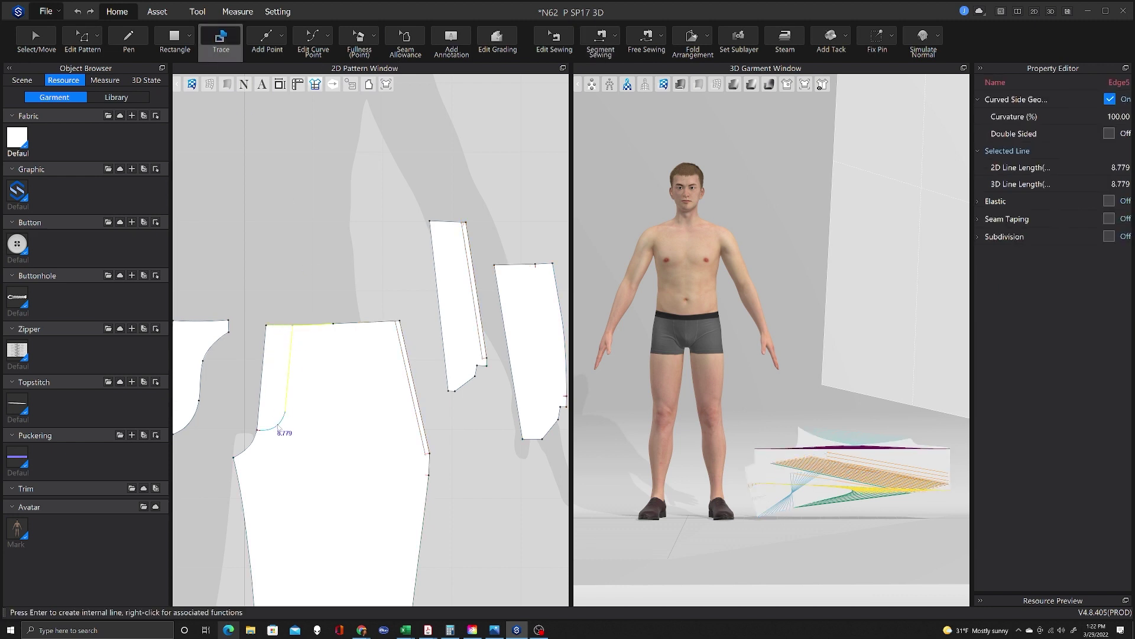
right_click(262, 403)
click(290, 408)
click(286, 265)
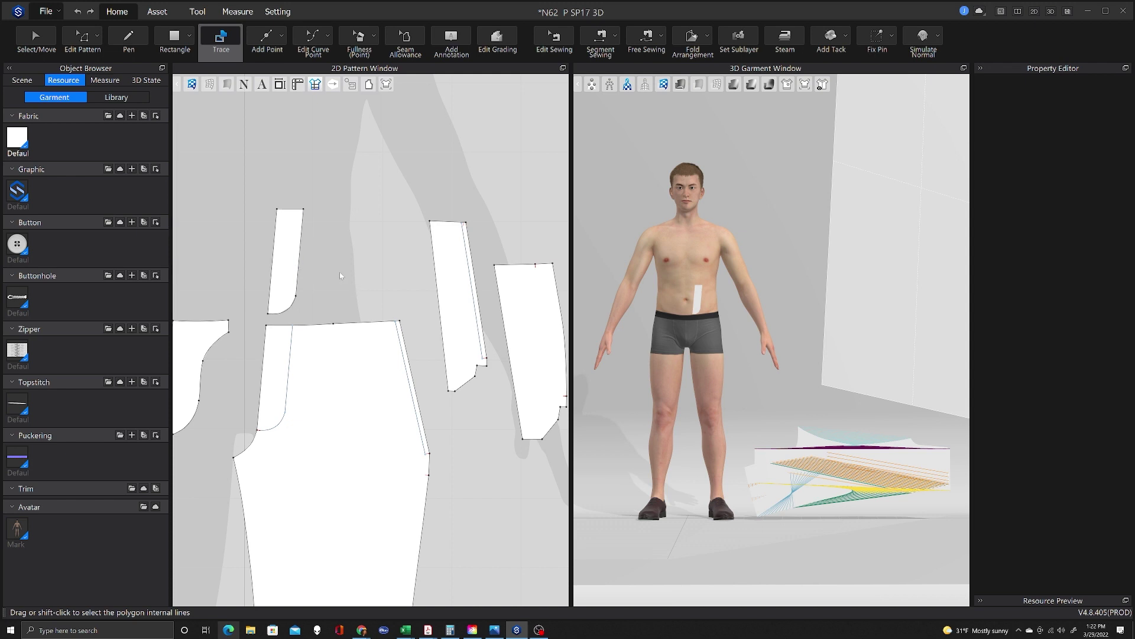
Compare the combined length of the back panel's waist edges with the waistband's edge segments.
scroll(331, 320, down, 4)
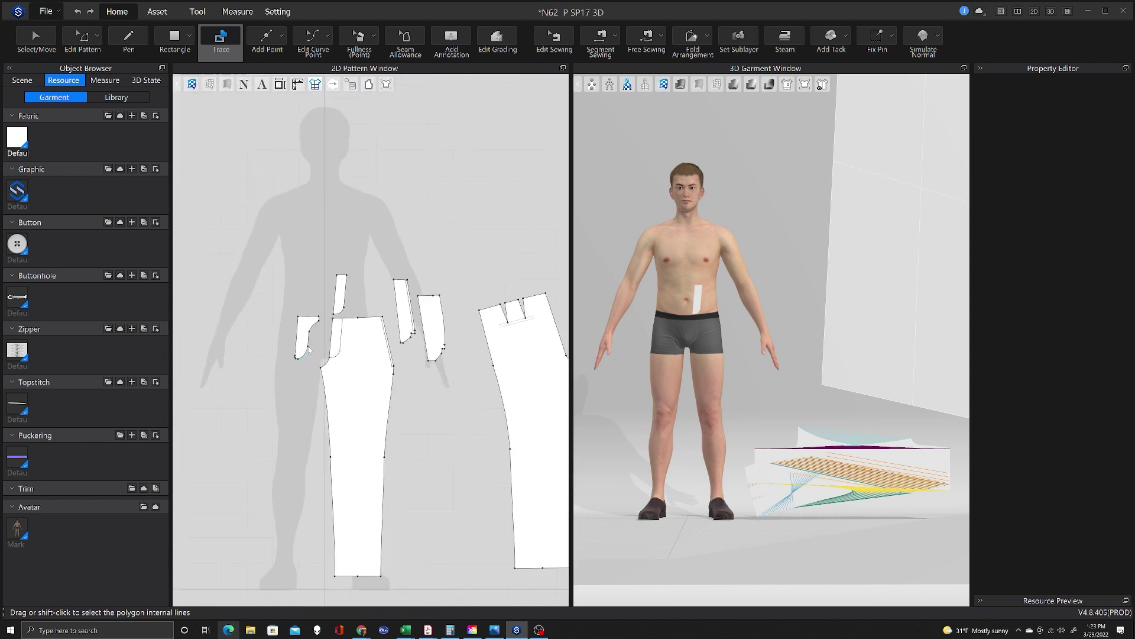
scroll(374, 378, down, 2)
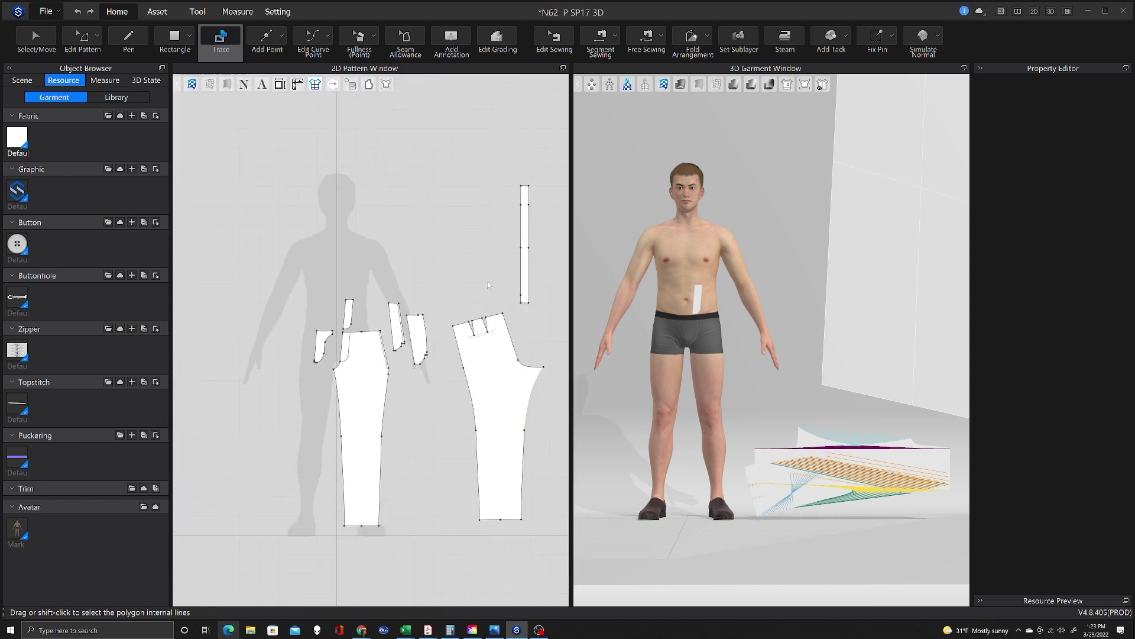
scroll(535, 296, up, 4)
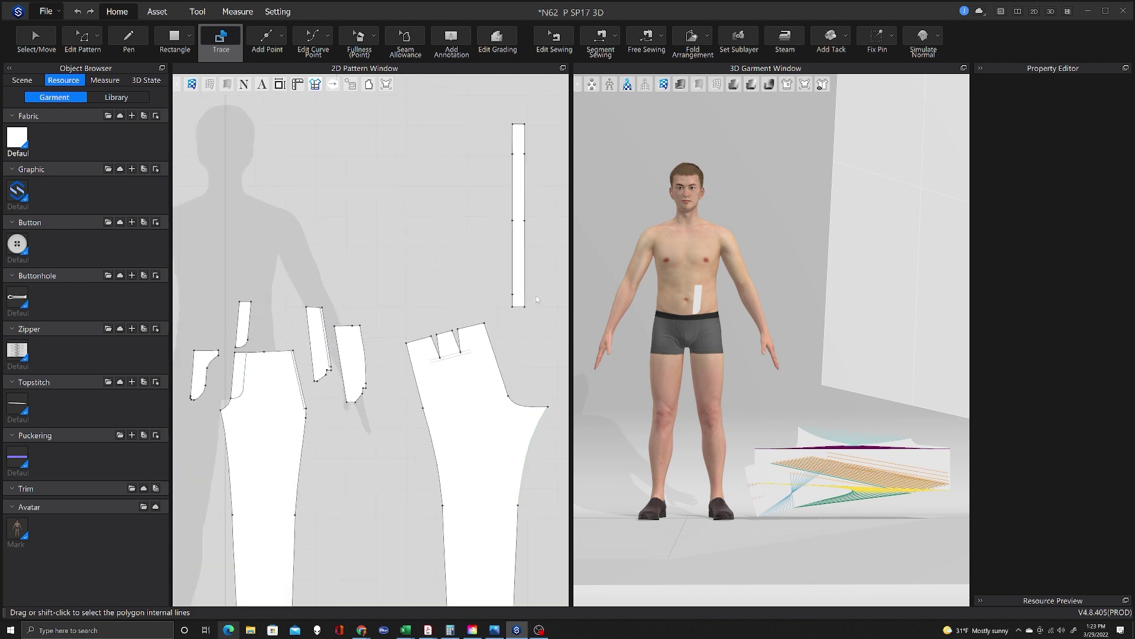
scroll(530, 300, down, 2)
click(461, 333)
shift+click(429, 341)
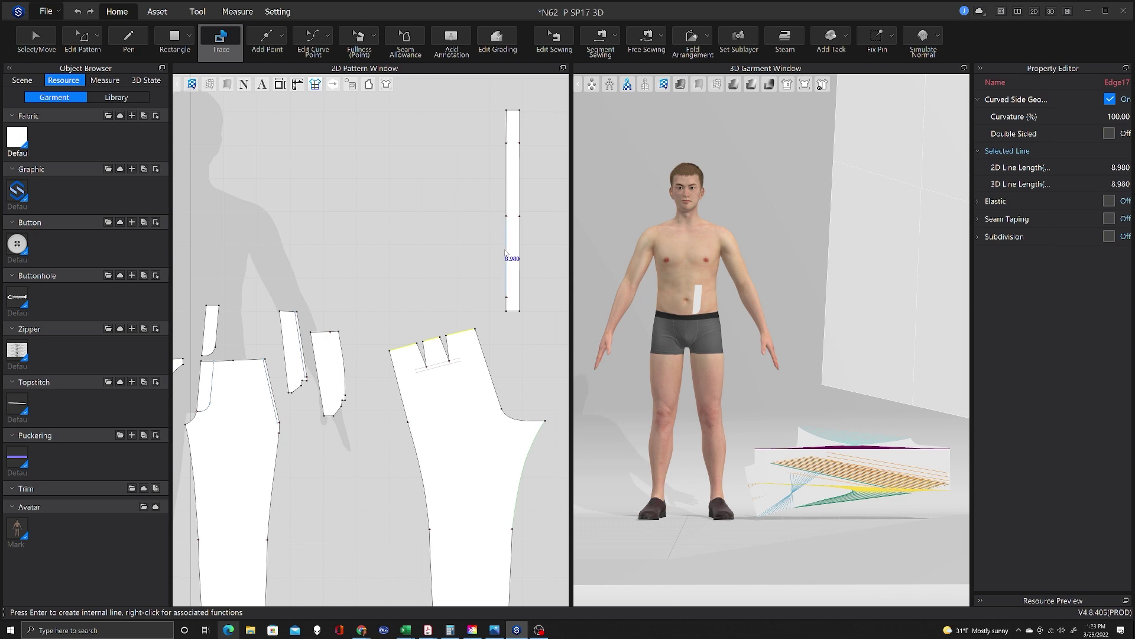
click(503, 169)
scroll(510, 303, up, 2)
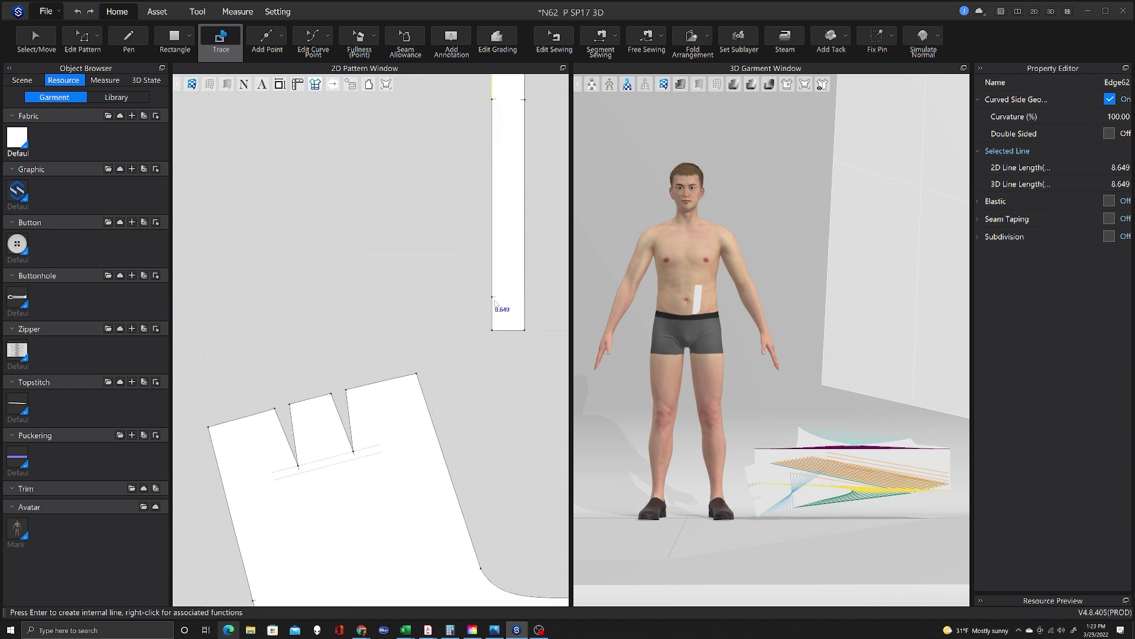
Draw an internal line across the waistband at its lowest notch and cut the waistband along it.
key(d)
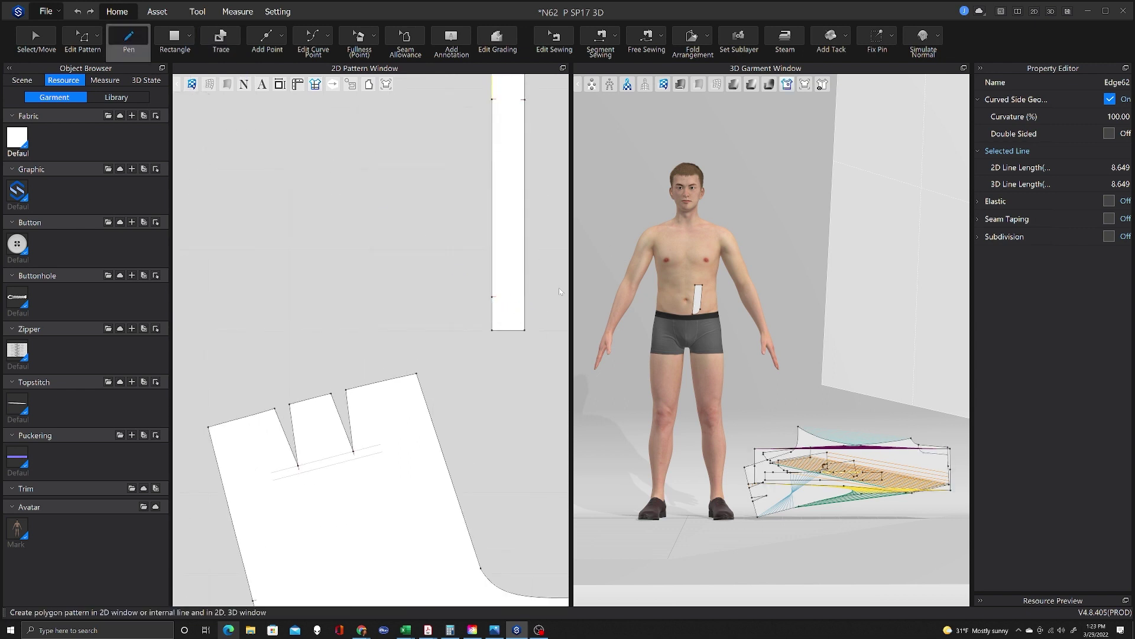
double_click(525, 299)
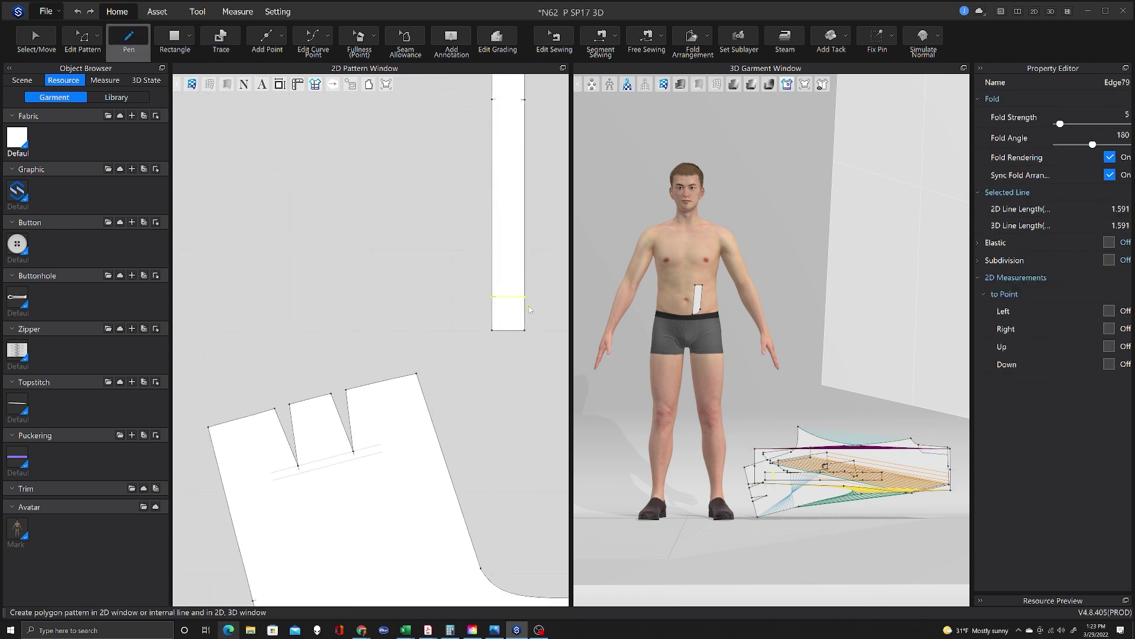
key(z)
right_click(513, 297)
click(546, 368)
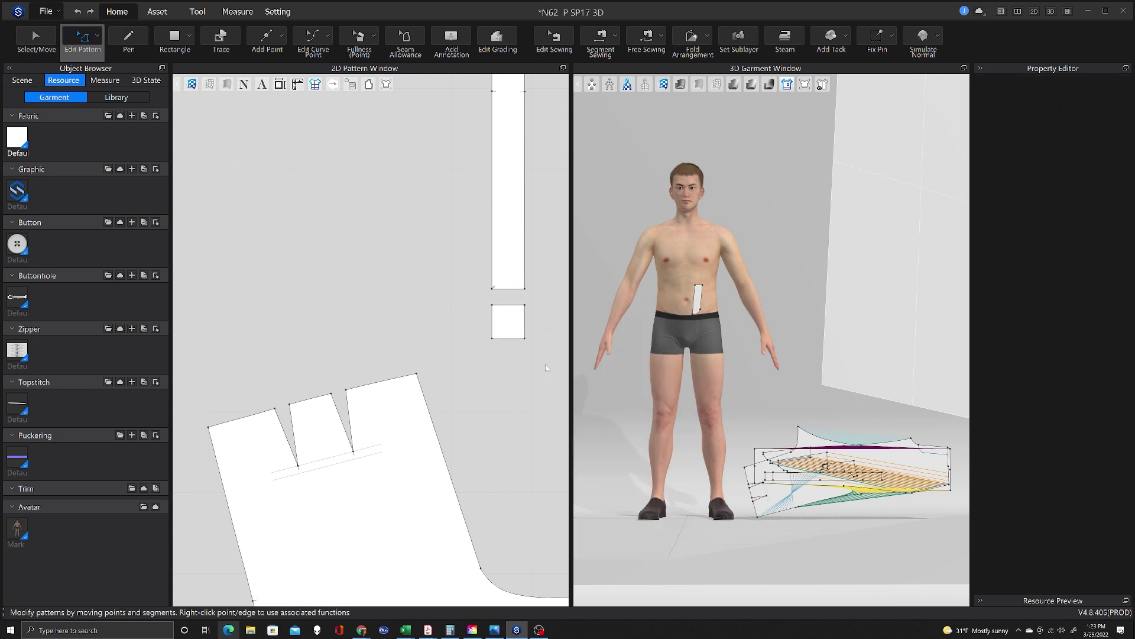
Delete the small square piece cut off the waistband's lower end.
key(a)
click(516, 322)
key(Delete)
scroll(509, 353, up, 3)
scroll(508, 353, down, 6)
scroll(482, 300, up, 2)
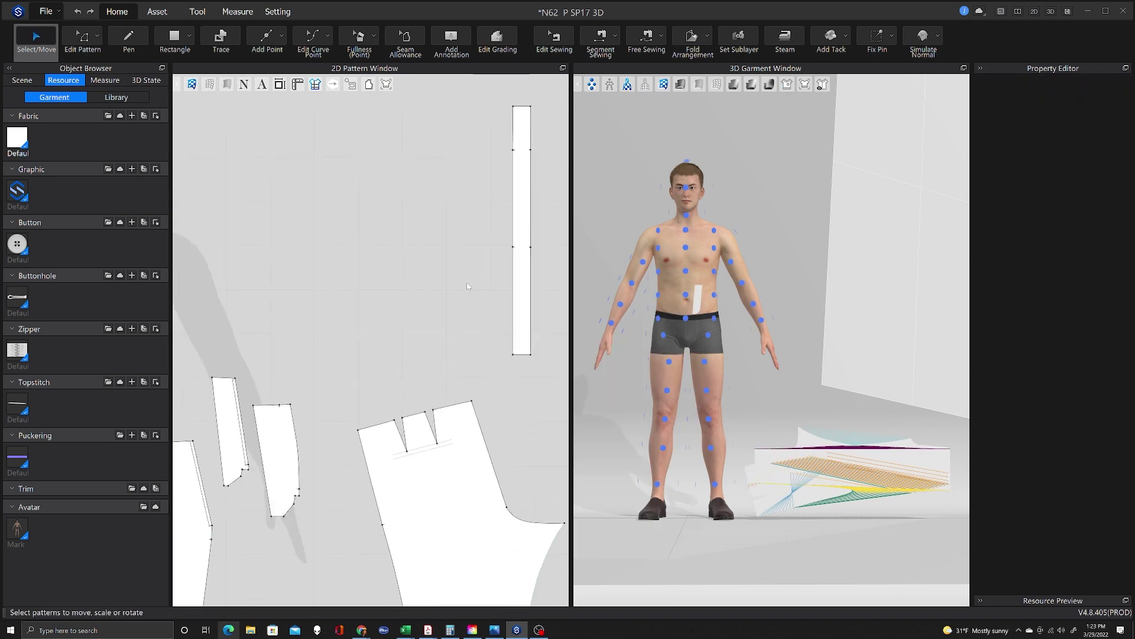
Compare the length of the front waist, including the pocket piece's top edge, with the waistband's segment lengths.
scroll(475, 267, down, 2)
key(z)
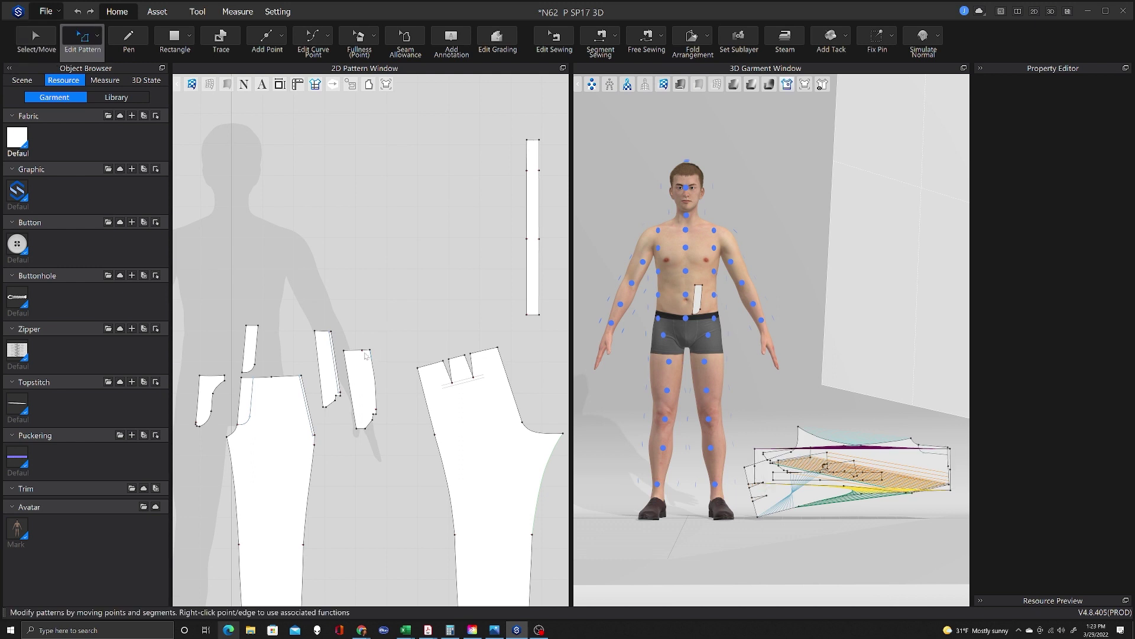
click(366, 350)
click(271, 378)
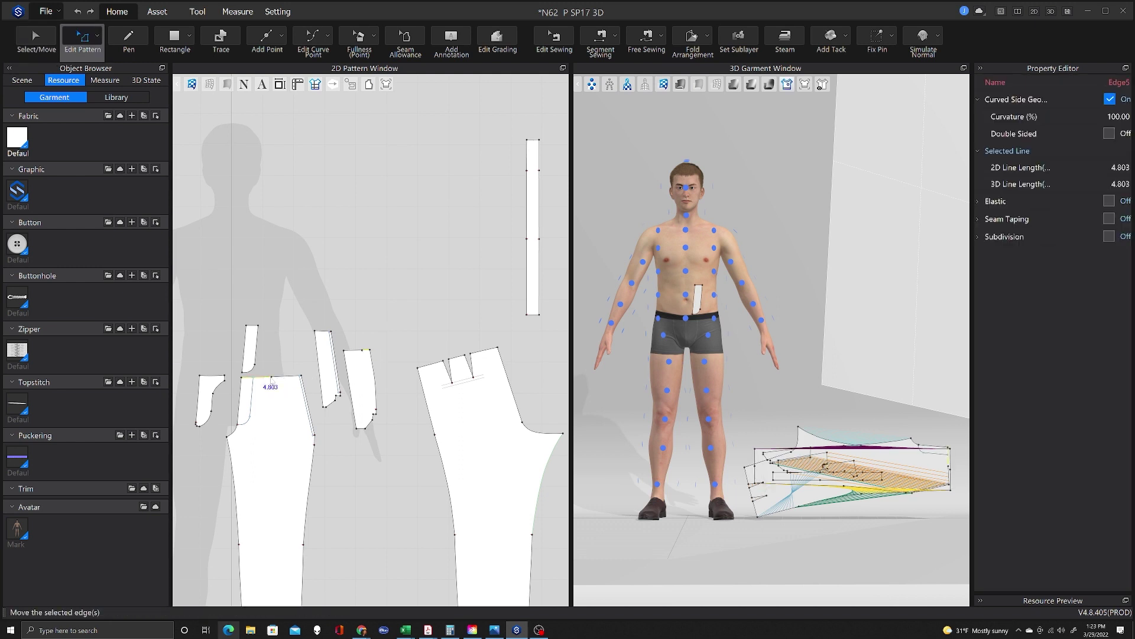
click(364, 307)
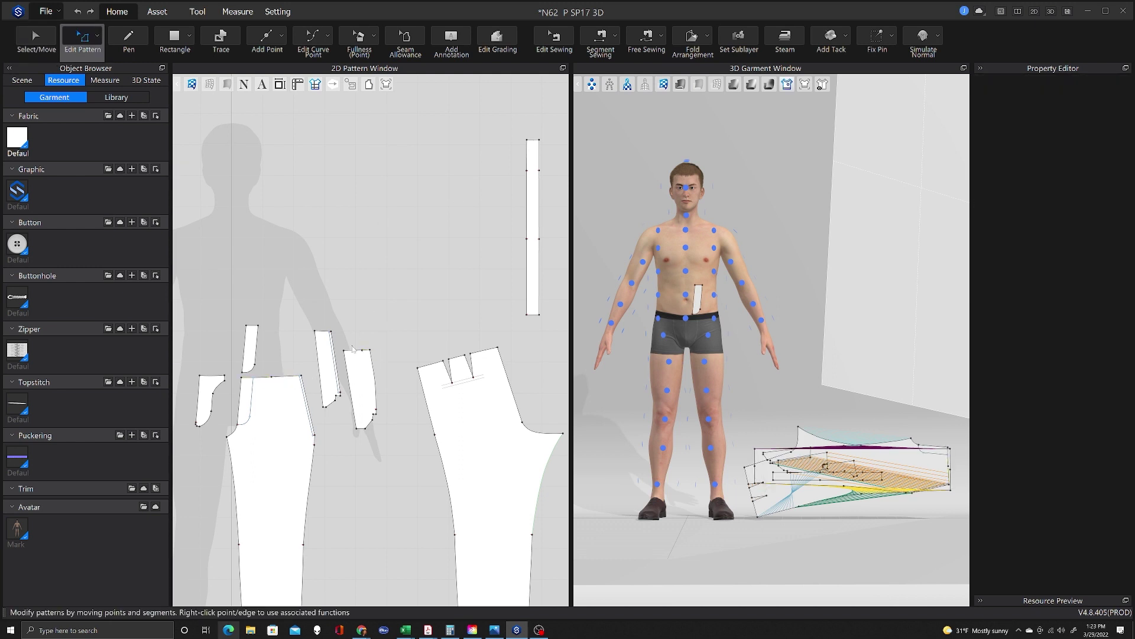
click(264, 376)
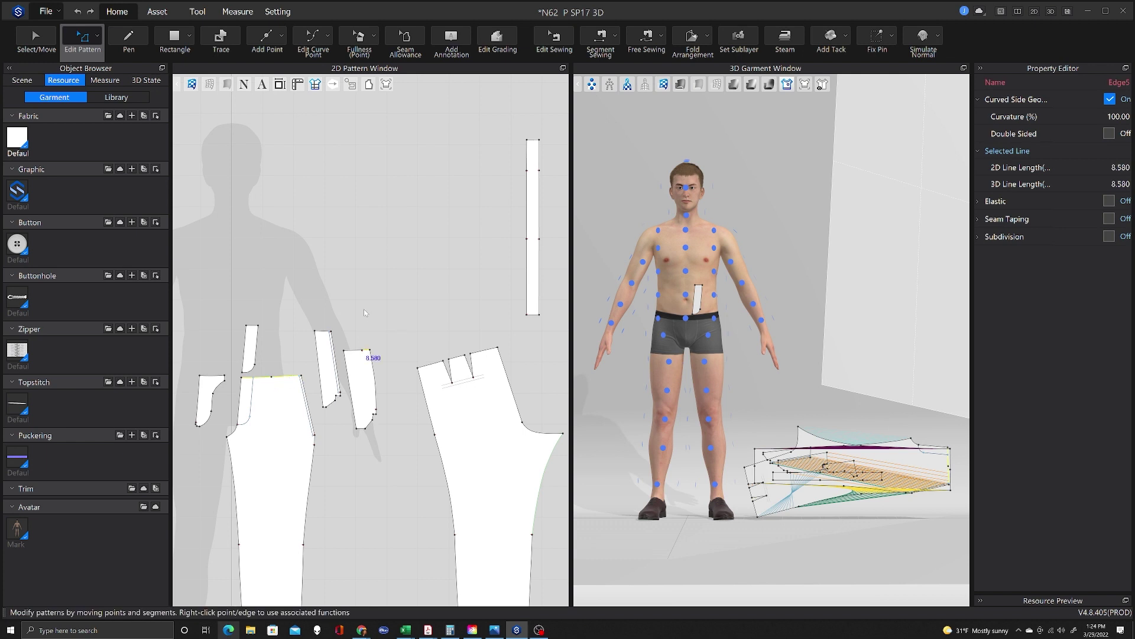
click(527, 243)
click(527, 204)
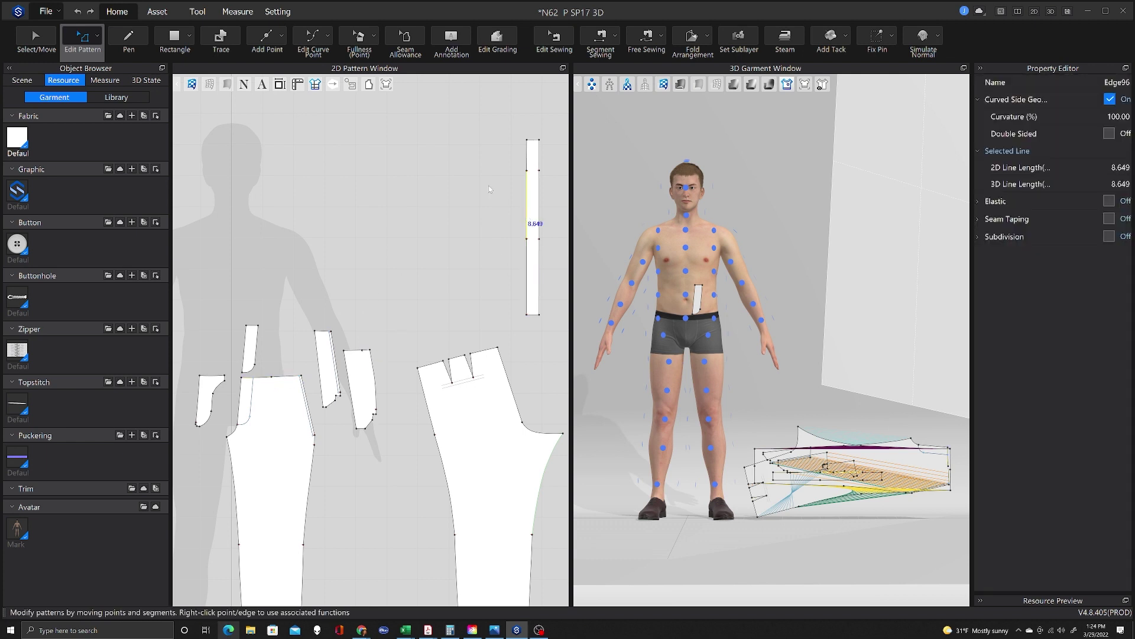
Calculate the difference between the waistband's front segment and the front waist in Calculator as 8.649 minus 8.58.
scroll(485, 164, down, 1)
scroll(485, 163, up, 2)
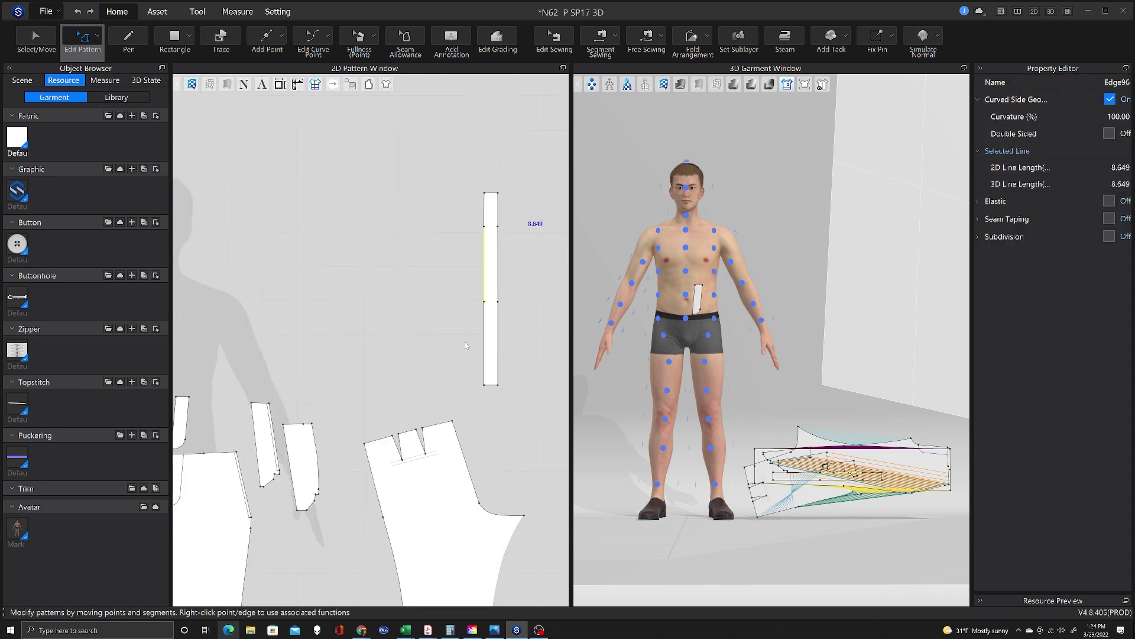
click(450, 629)
text(8.649-)
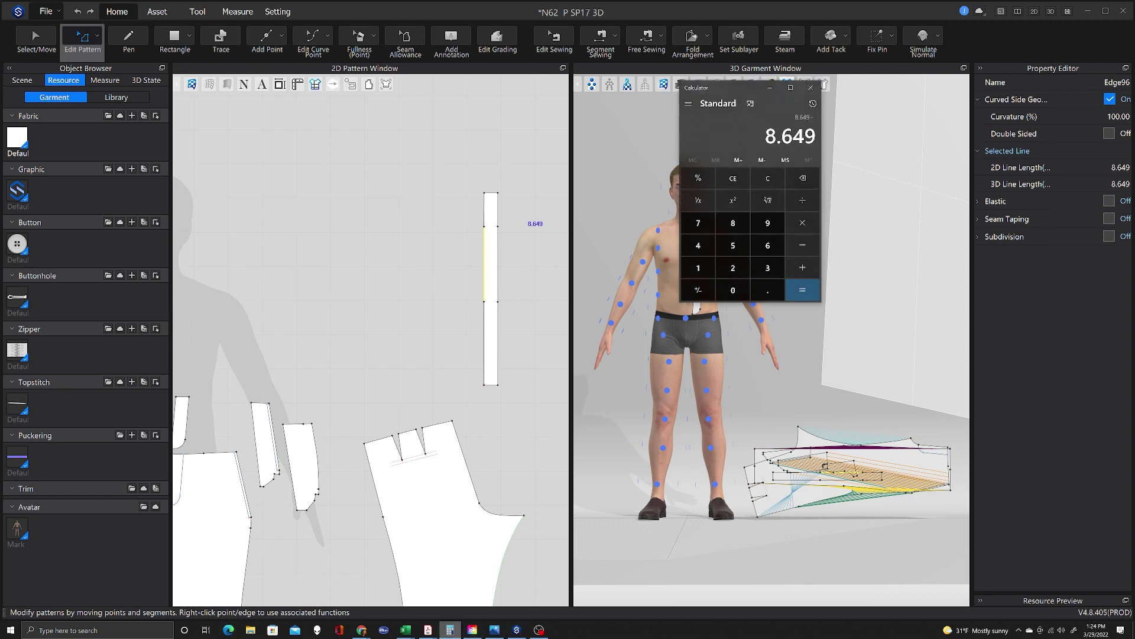
text(8.58)
key(Return)
Move the edges of the waistband's upper end section down by 0.069 in.
click(436, 393)
click(499, 214)
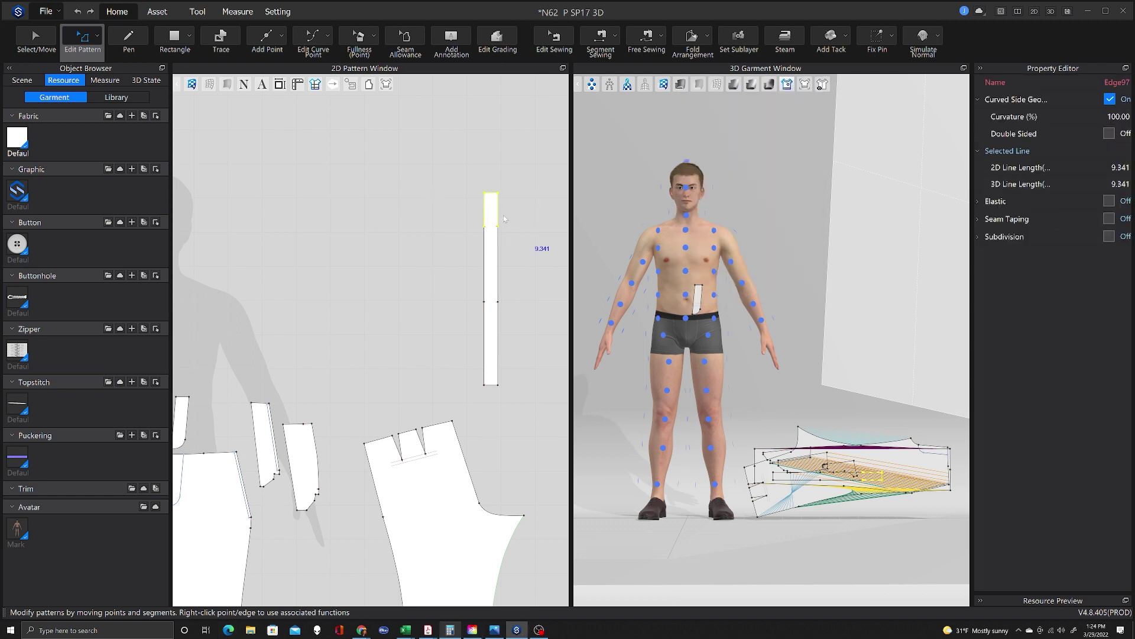
drag(495, 197, 494, 189)
key(Return)
text(.)
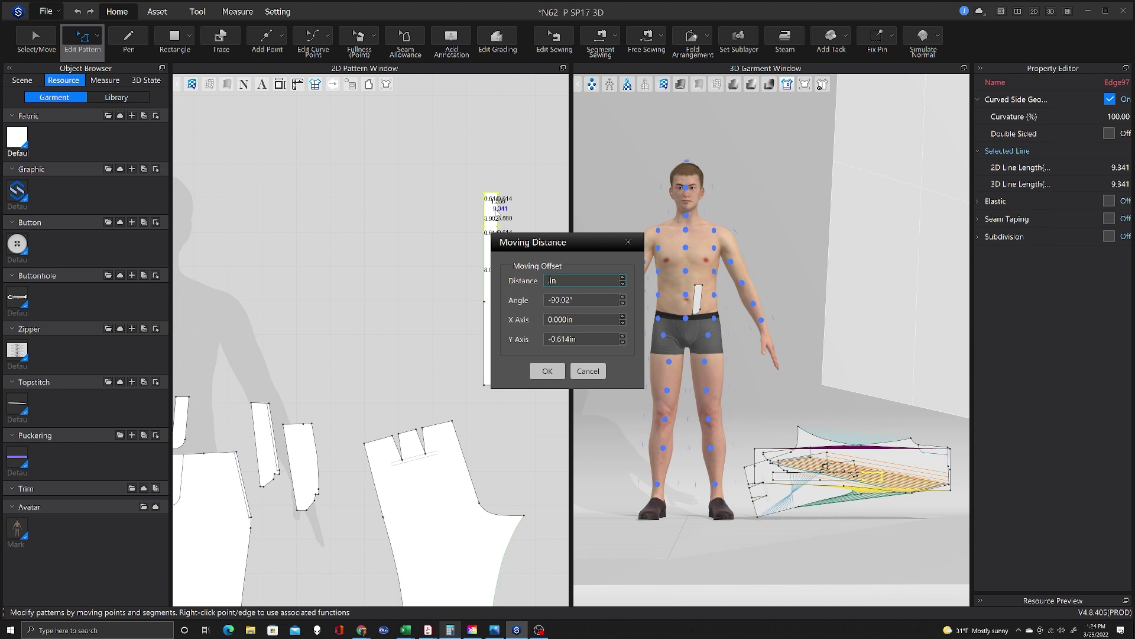
text(069)
key(Return)
Check the back panel's combined waist edge length and move the waistband's lower end edge up by 0.625 in.
click(423, 405)
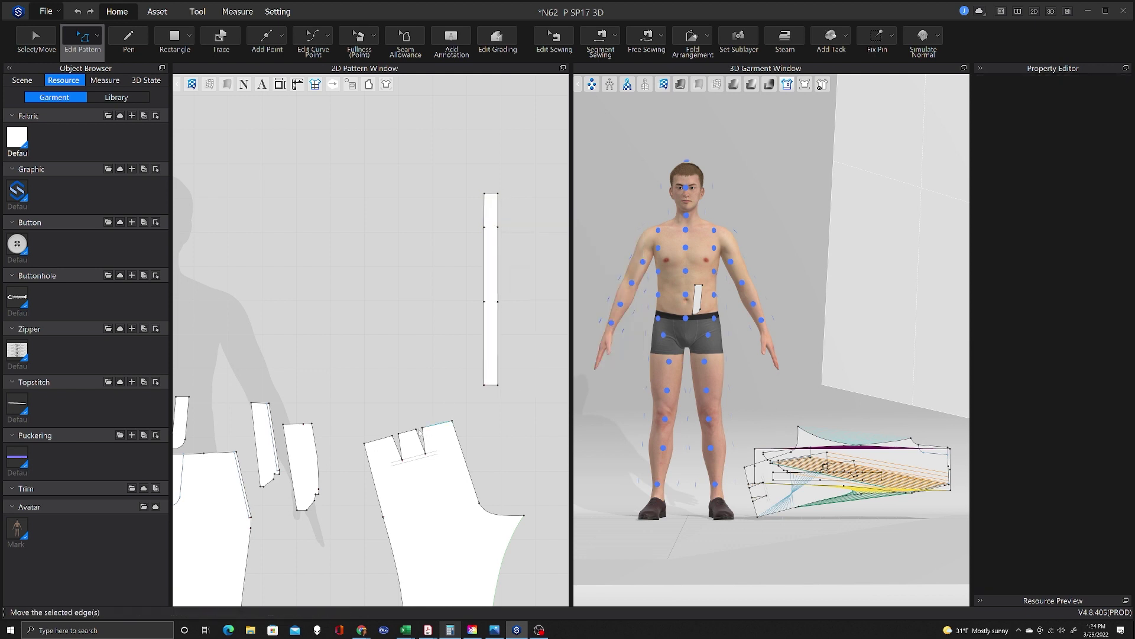
click(420, 430)
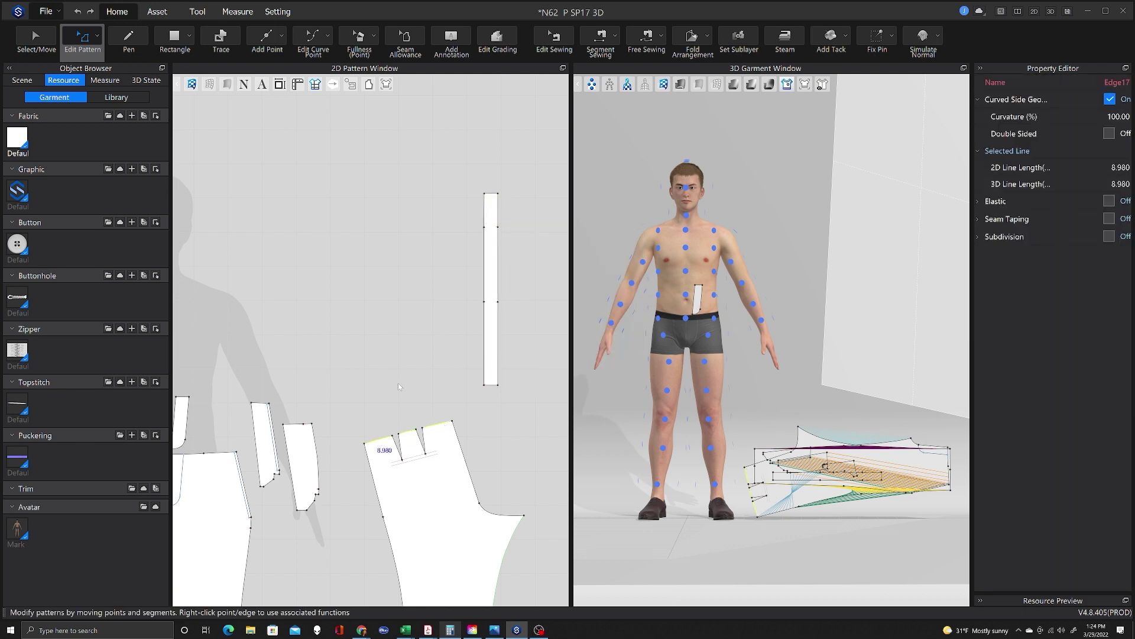
click(484, 360)
drag(491, 385, 491, 379)
right_click(491, 380)
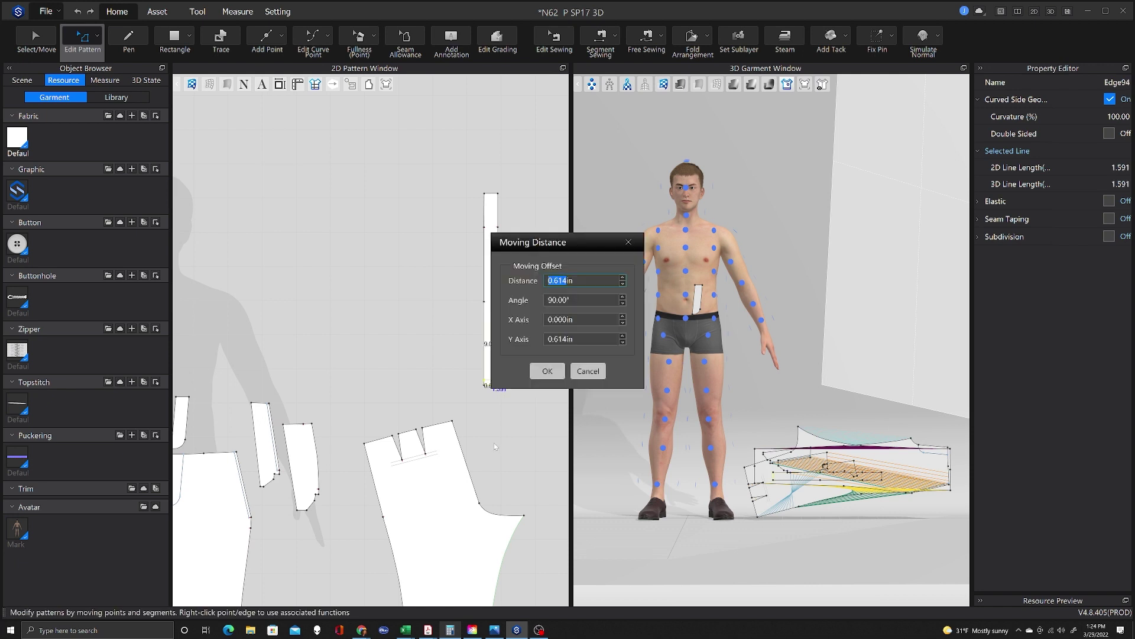
text(.625)
key(Return)
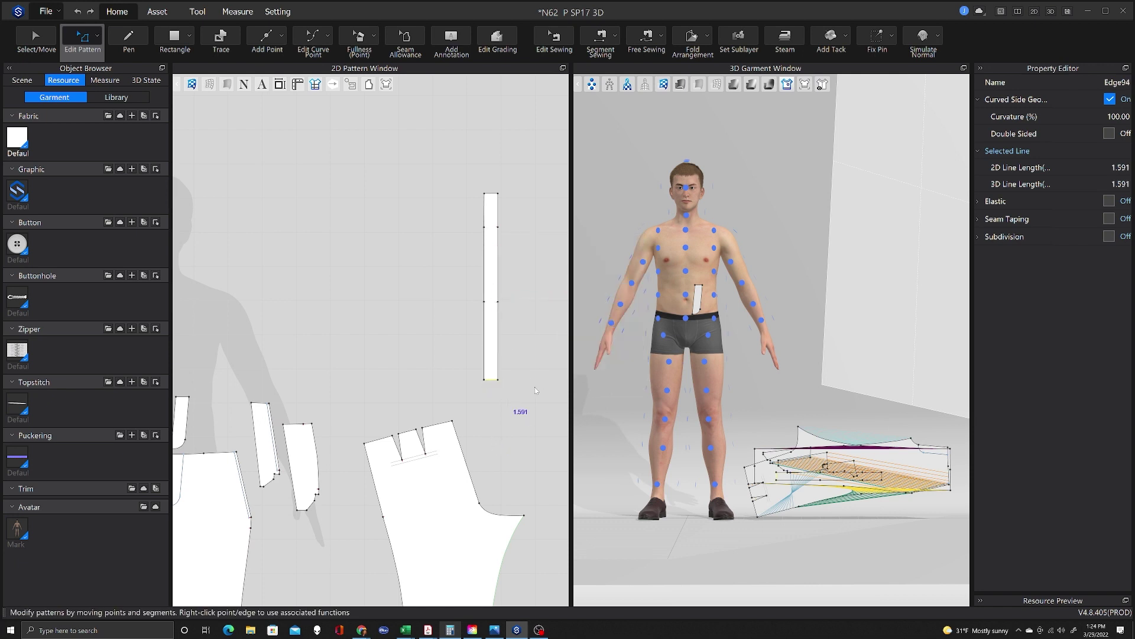
Free-sew the back panel's waist segment between centre back and the nearest dart to the waistband's lower end.
click(646, 39)
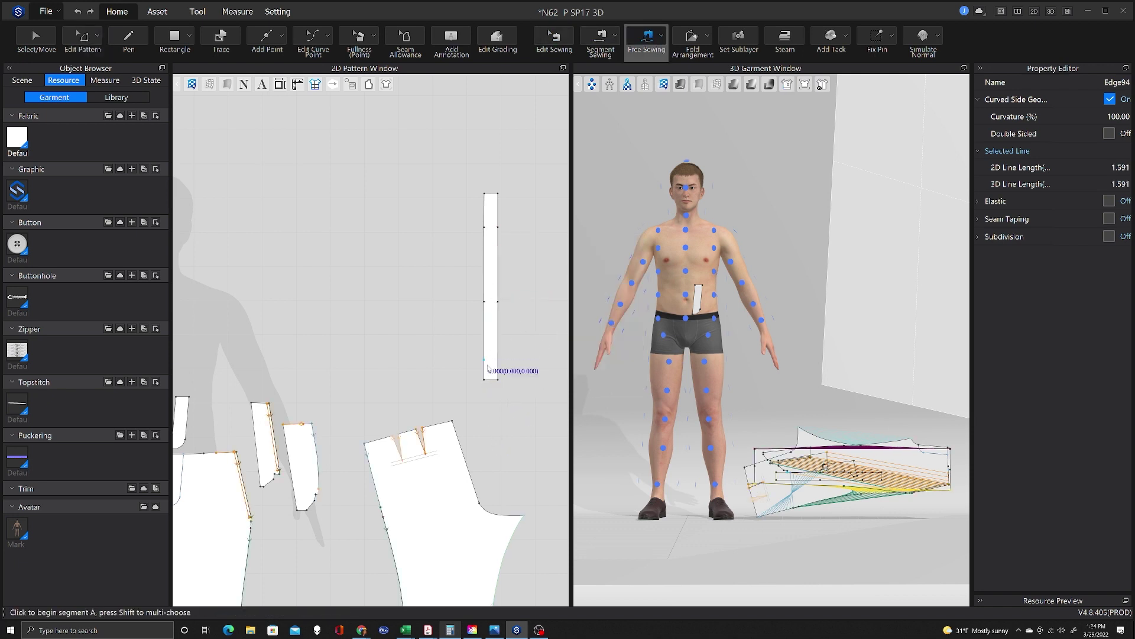
click(452, 421)
click(423, 426)
click(483, 379)
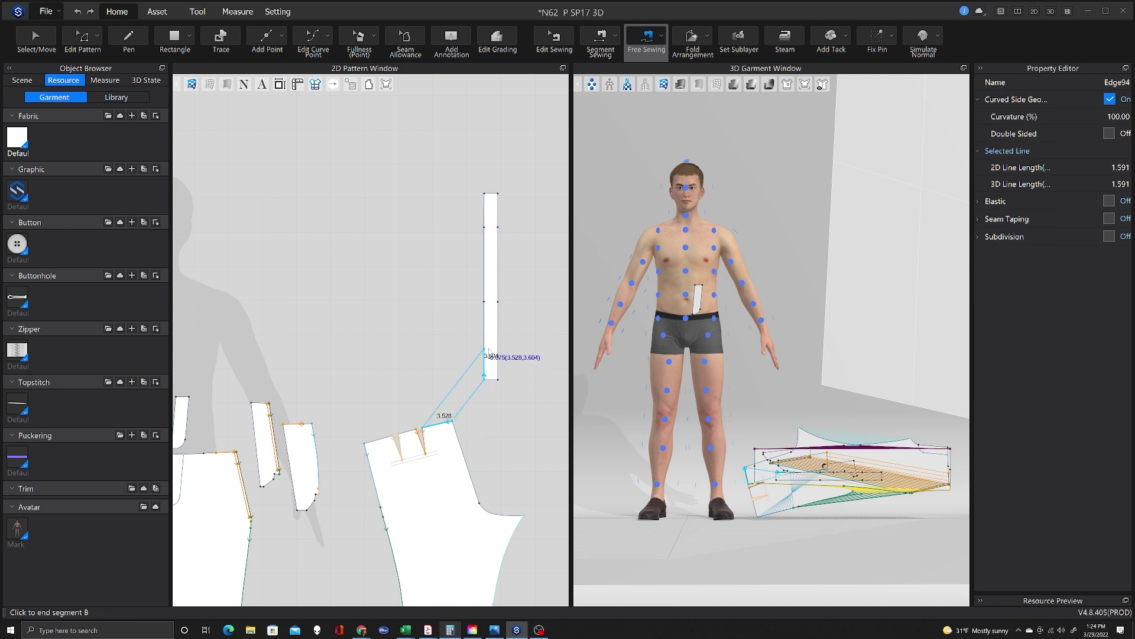
click(484, 349)
Sew the back waist segments between the darts and out to the side seam onto the waistband, up to its middle notch.
click(417, 428)
click(399, 435)
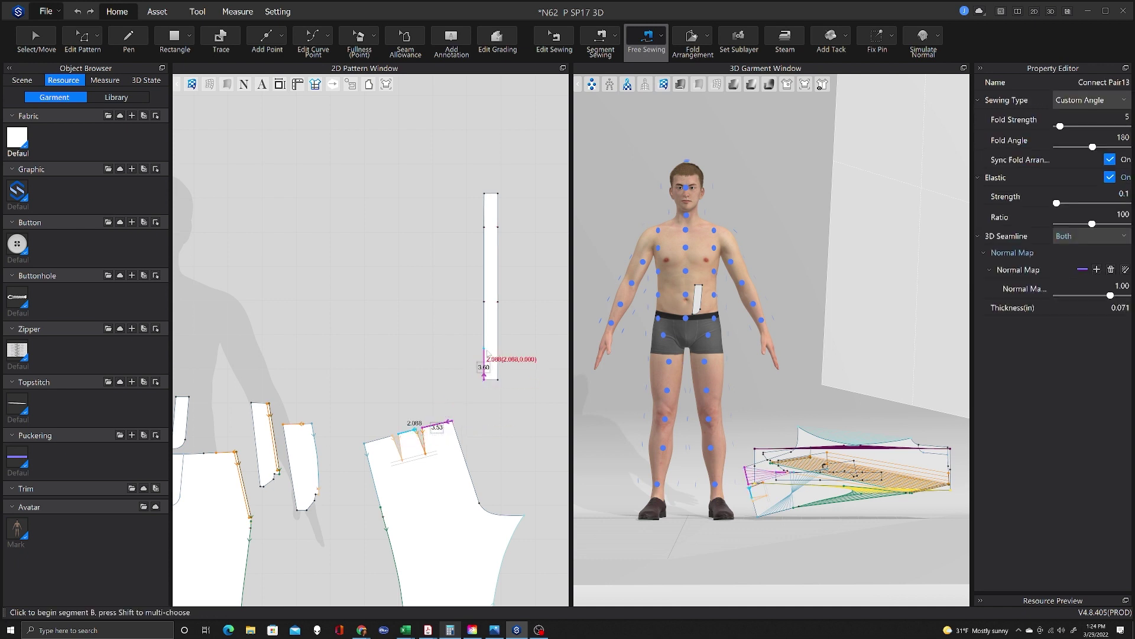
click(483, 379)
click(484, 329)
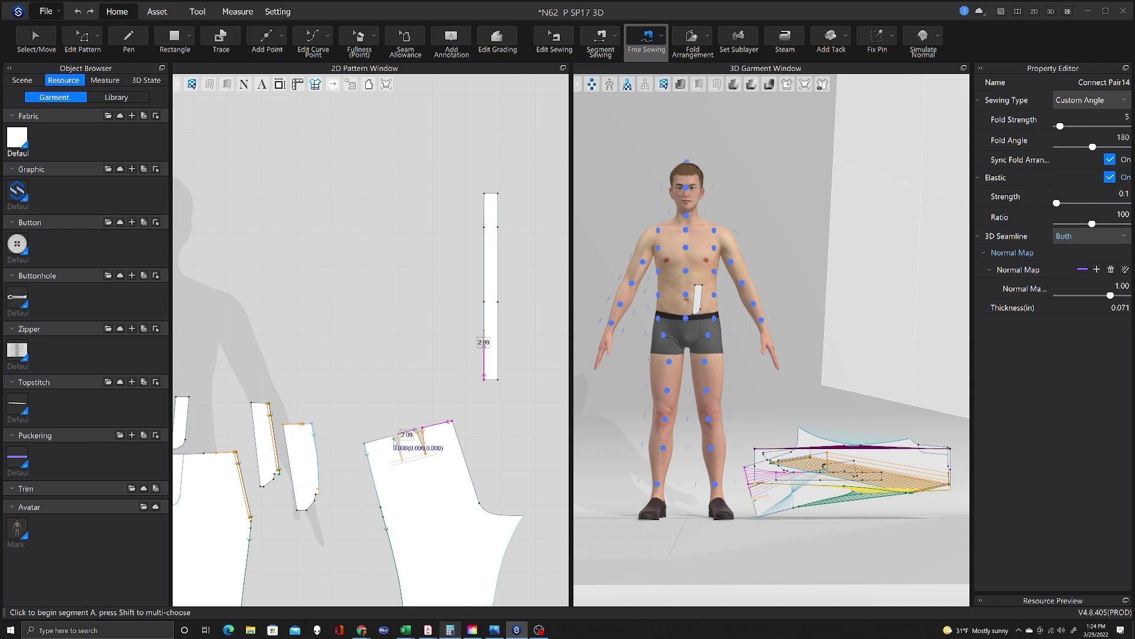
click(391, 437)
click(365, 442)
click(484, 327)
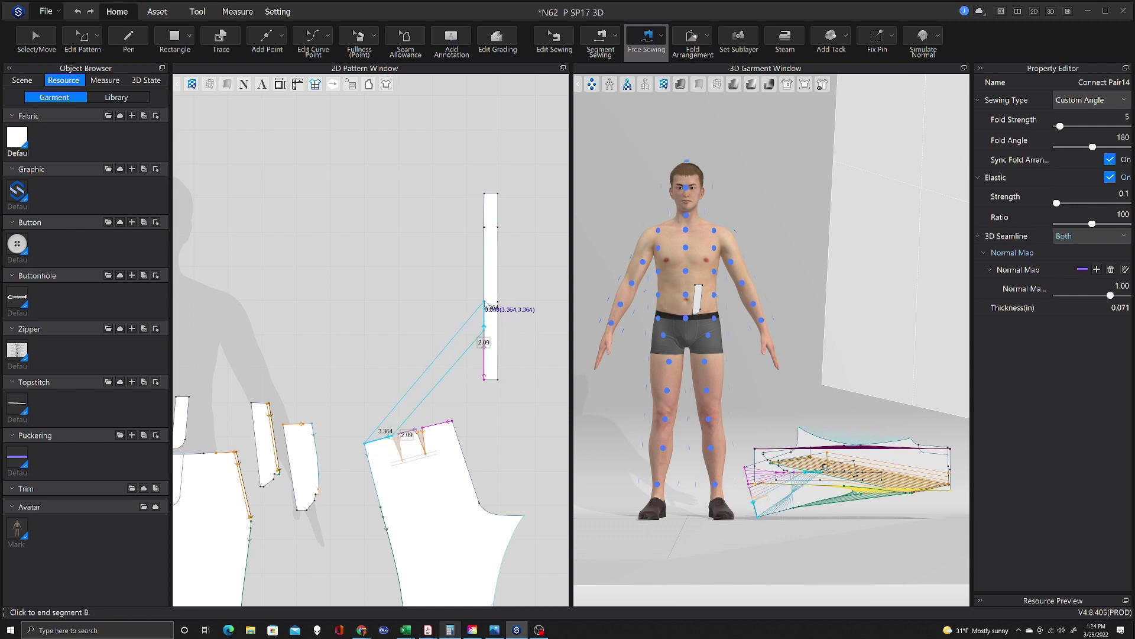
click(484, 302)
click(311, 424)
click(284, 425)
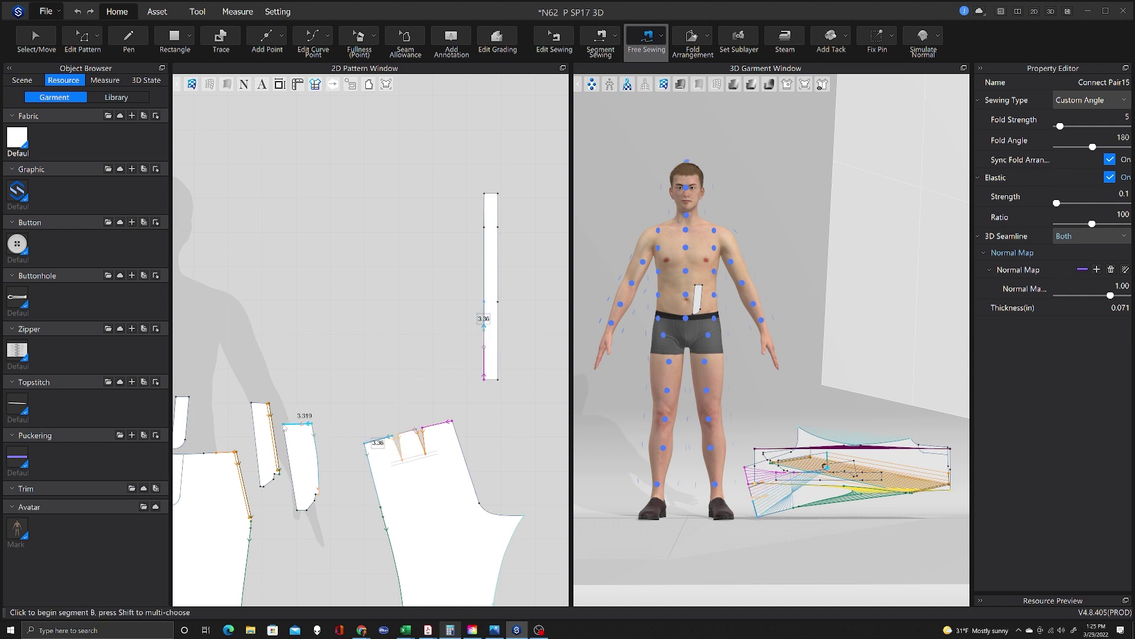
click(484, 303)
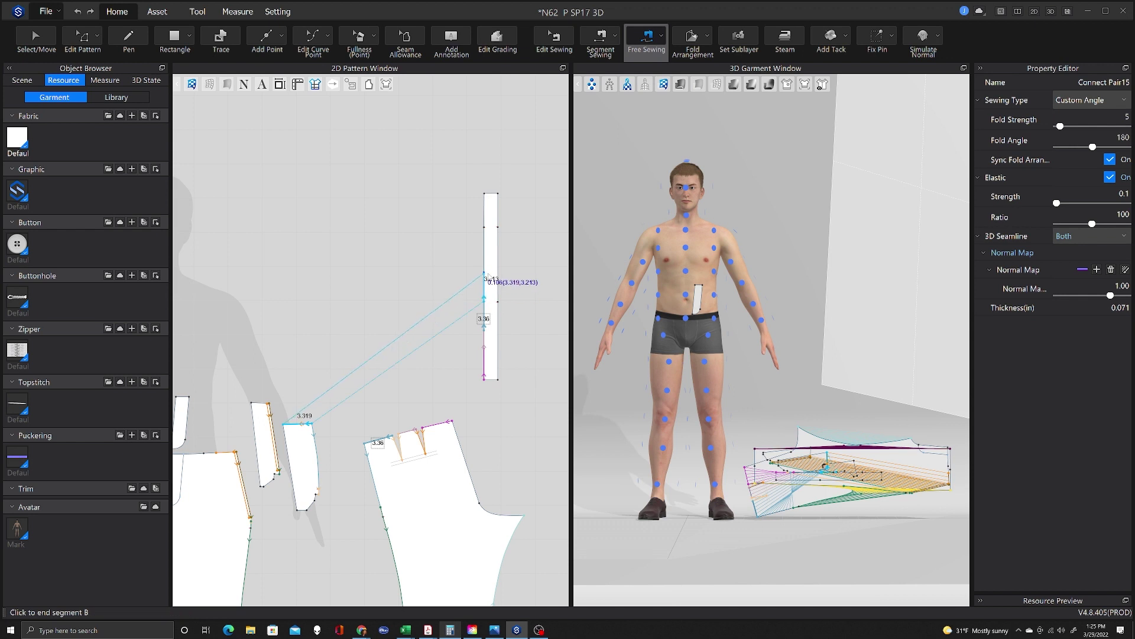
click(488, 275)
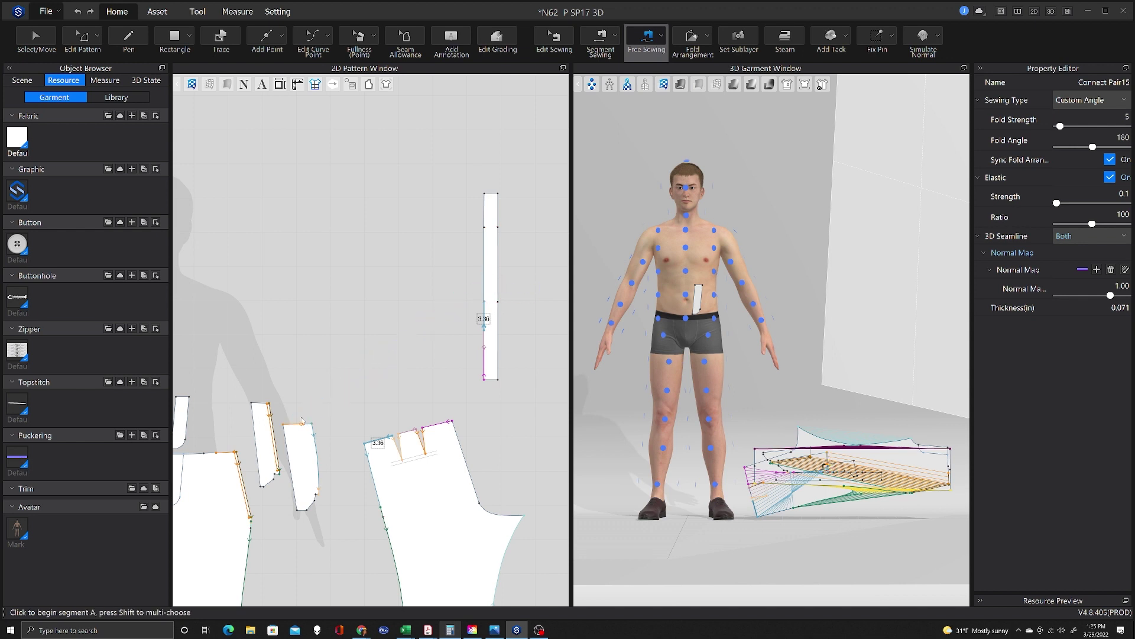
Sew the outer 0.983 in part of the pocket piece's top edge to the waistband just above the middle notch.
click(314, 426)
click(313, 425)
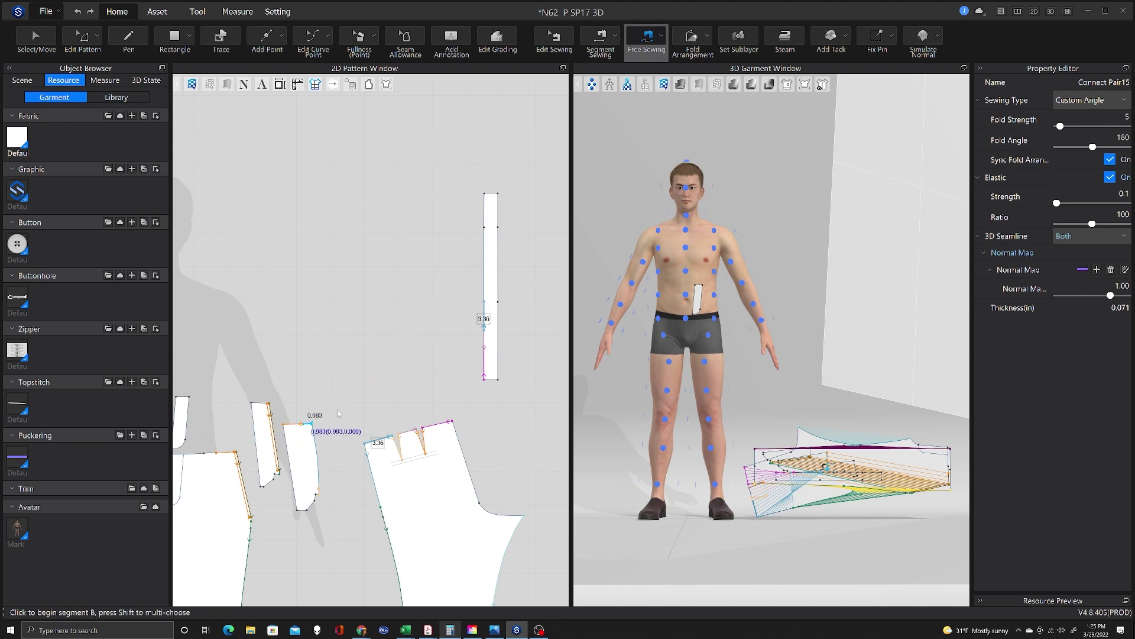
click(484, 301)
click(484, 292)
Sew the front panel's waist edge, from side to fly line, to the waistband up to its upper notch.
scroll(319, 446, up, 3)
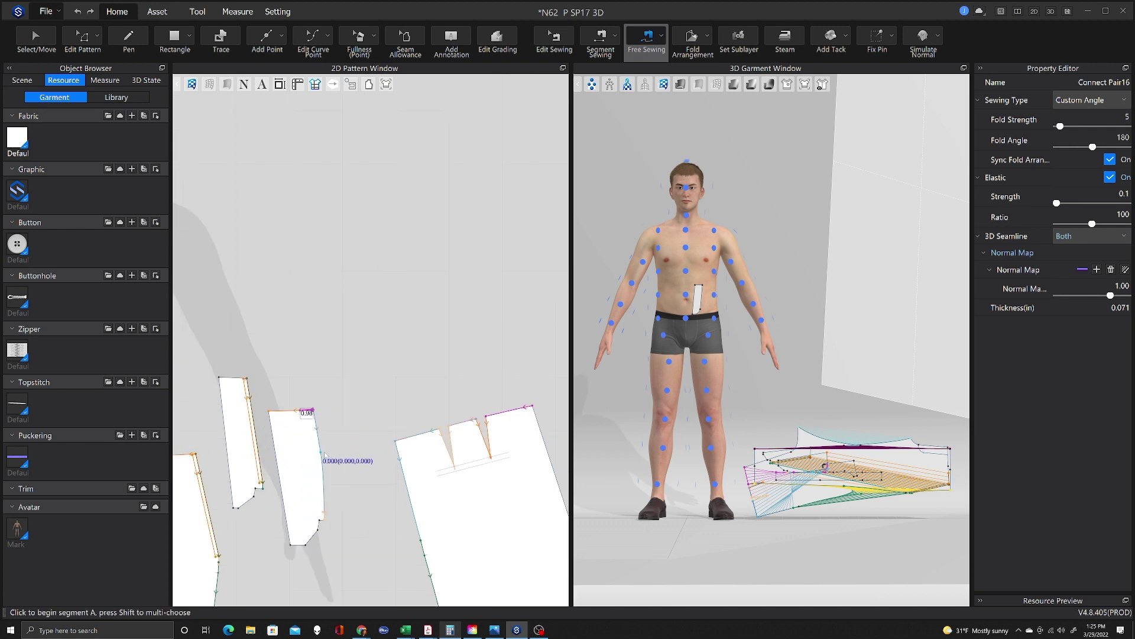
scroll(314, 452, down, 2)
middle_drag(186, 465, 296, 450)
click(324, 444)
click(246, 447)
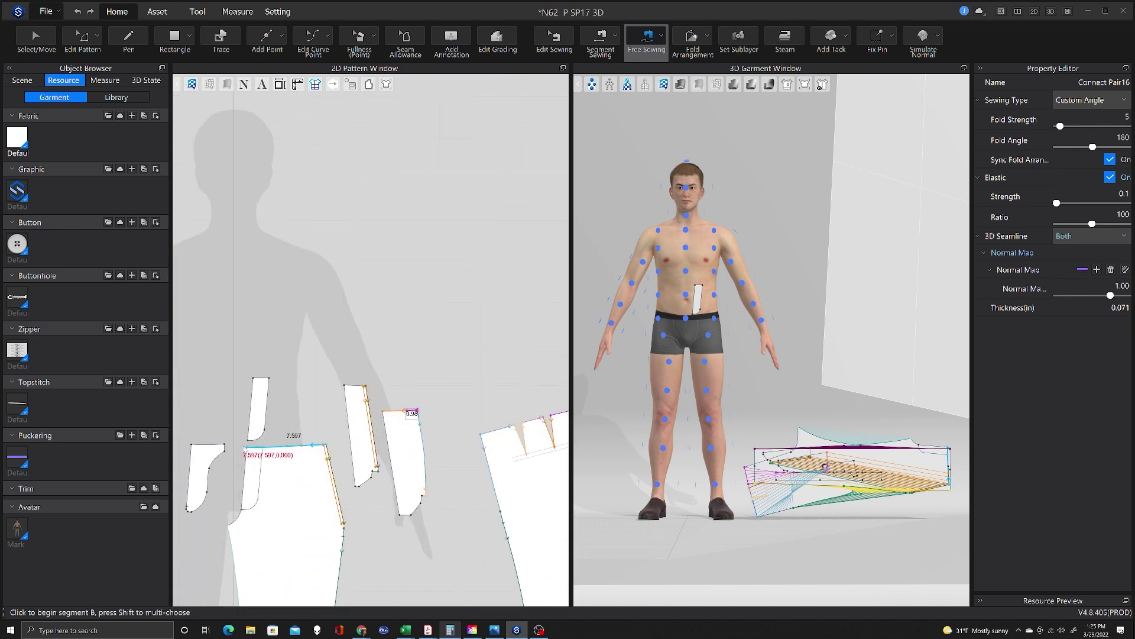
scroll(246, 447, up, 4)
scroll(403, 349, down, 4)
scroll(404, 349, up, 1)
click(418, 449)
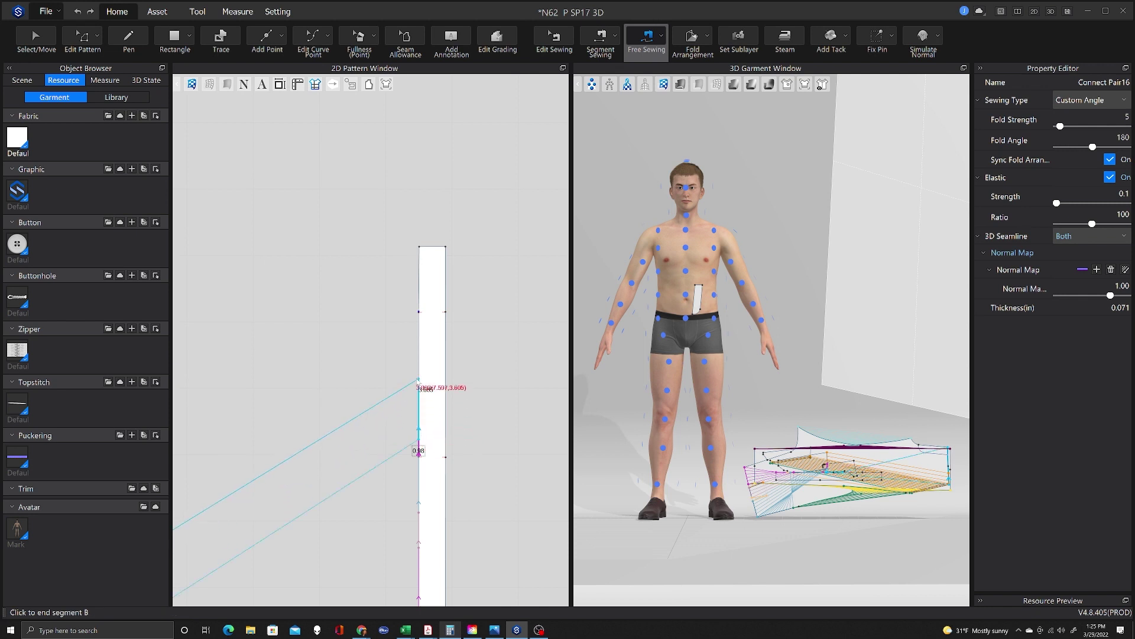
click(419, 312)
Draw an internal line straight across the waistband at its upper notch with the Pen tool.
scroll(407, 471, down, 5)
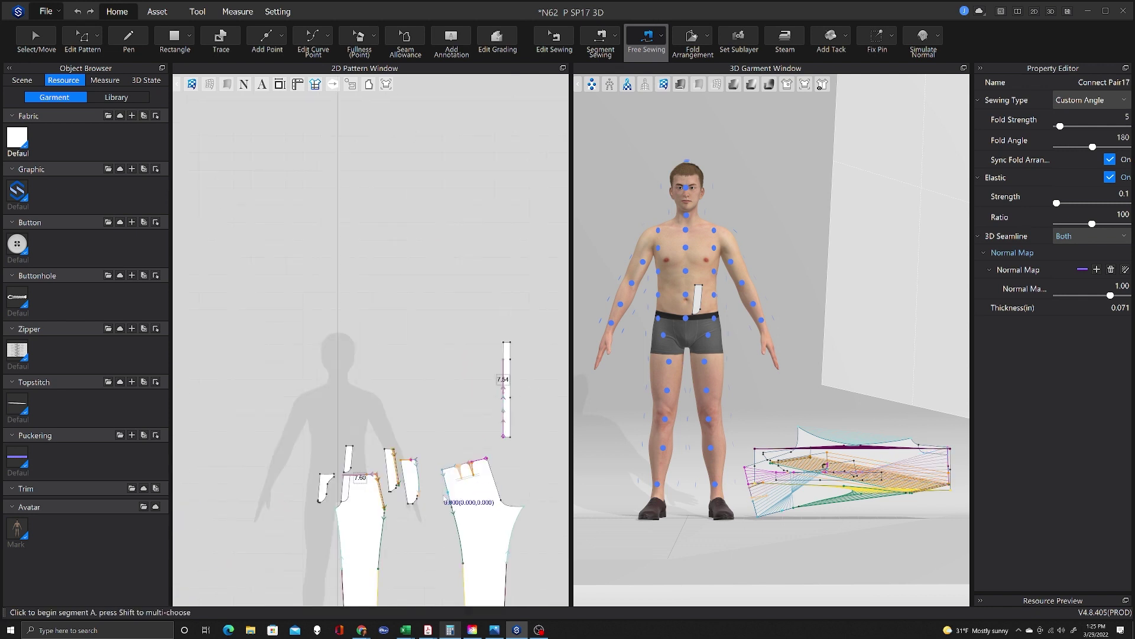
scroll(406, 471, up, 3)
scroll(389, 313, down, 3)
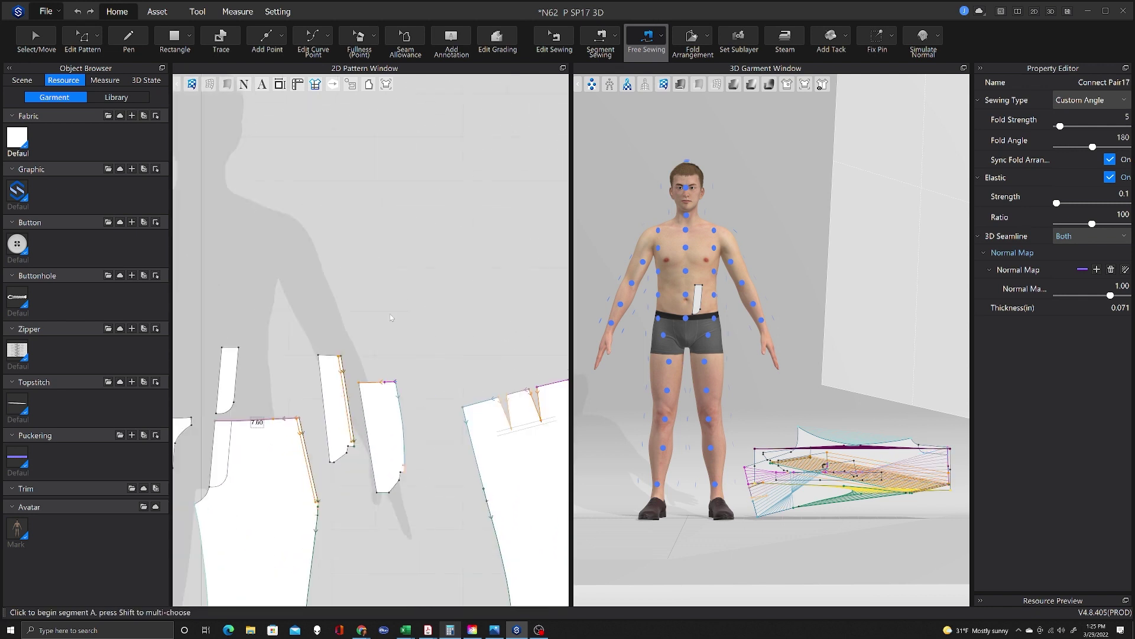
scroll(535, 260, up, 1)
scroll(535, 260, up, 5)
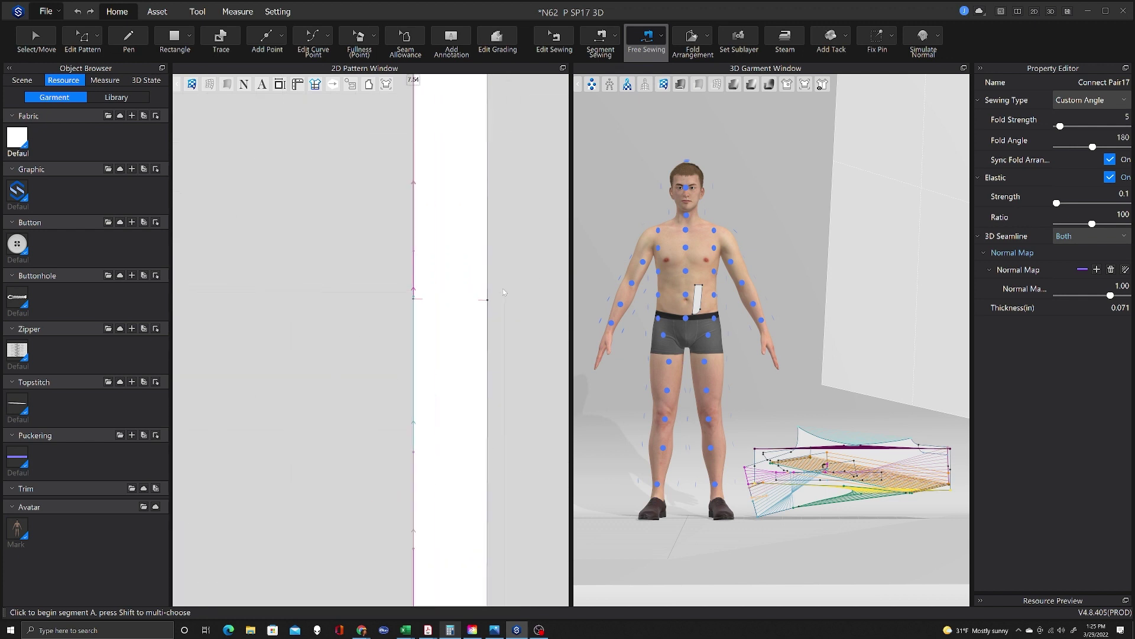
scroll(499, 293, down, 6)
scroll(458, 386, up, 3)
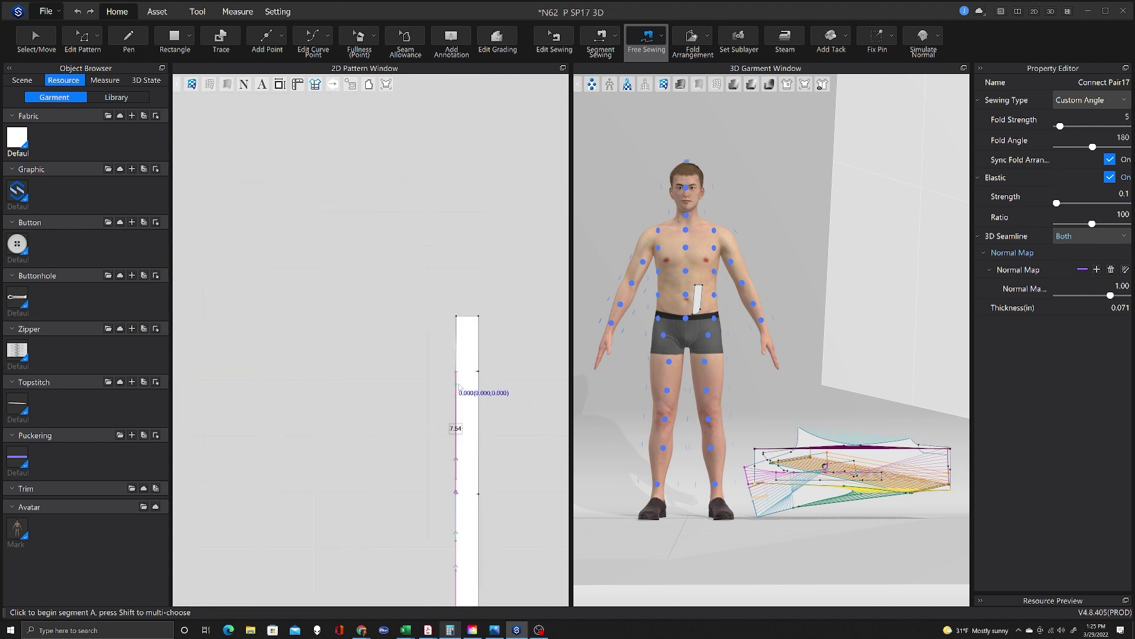
key(h)
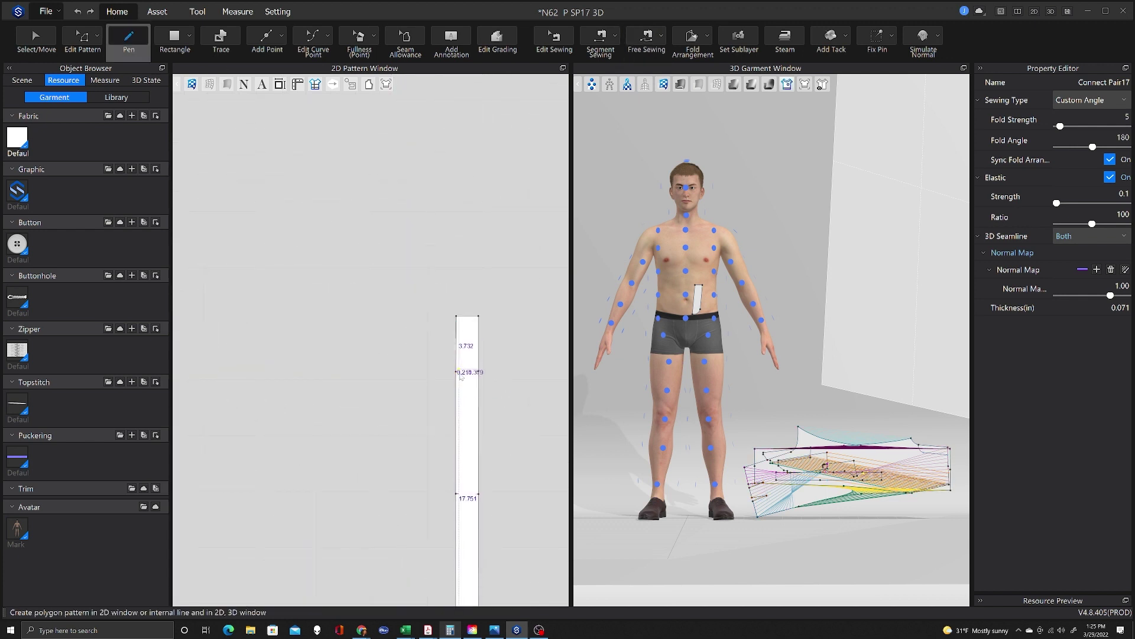
click(457, 371)
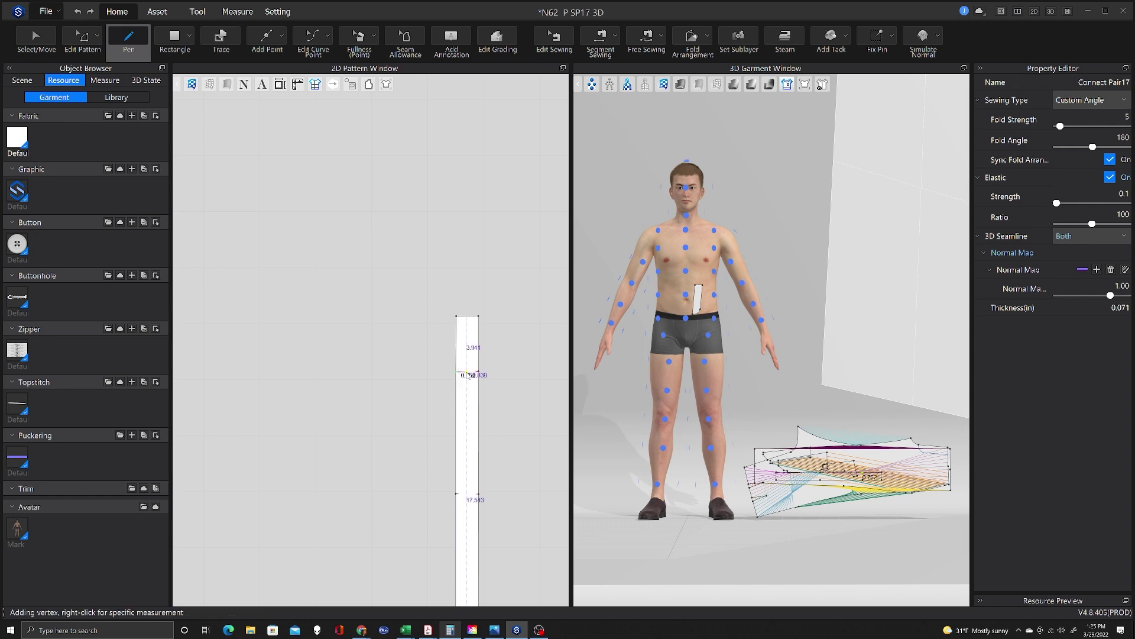
click(479, 372)
Create a symmetric copy of all patterns on the other side of the avatar silhouette and delete the mirrored fly piece.
scroll(522, 343, down, 3)
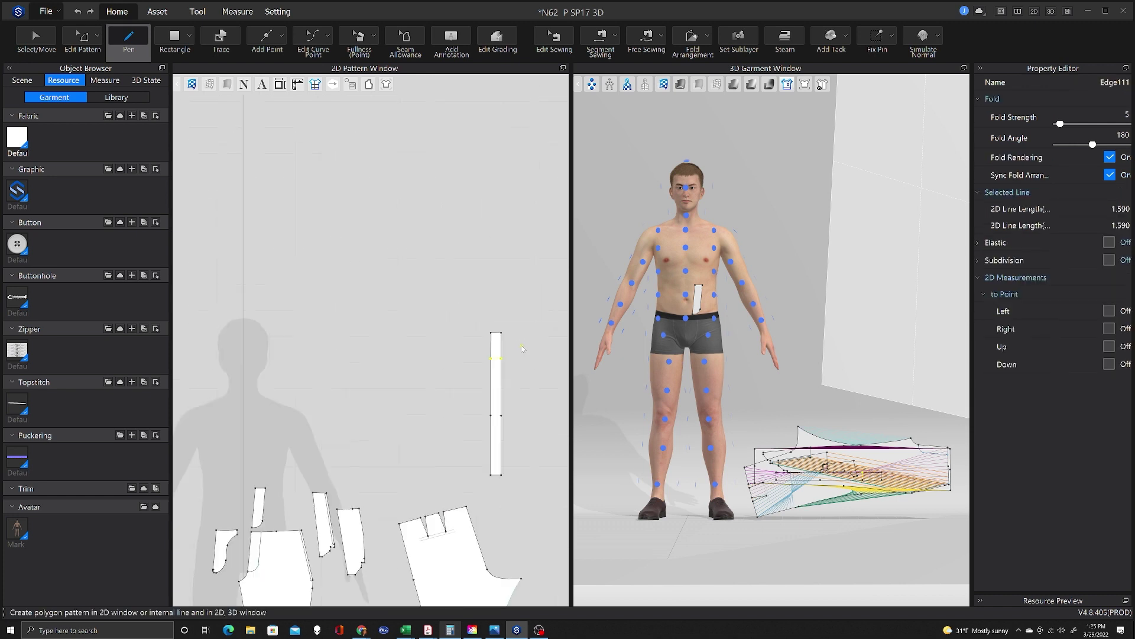
scroll(446, 393, down, 3)
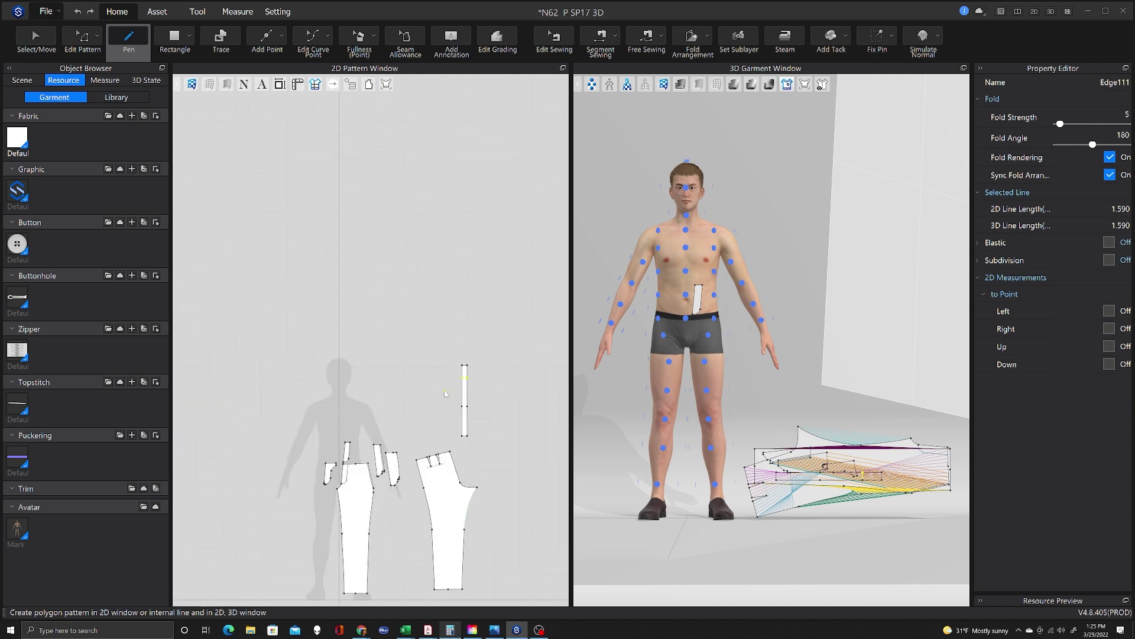
key(ctrl+a)
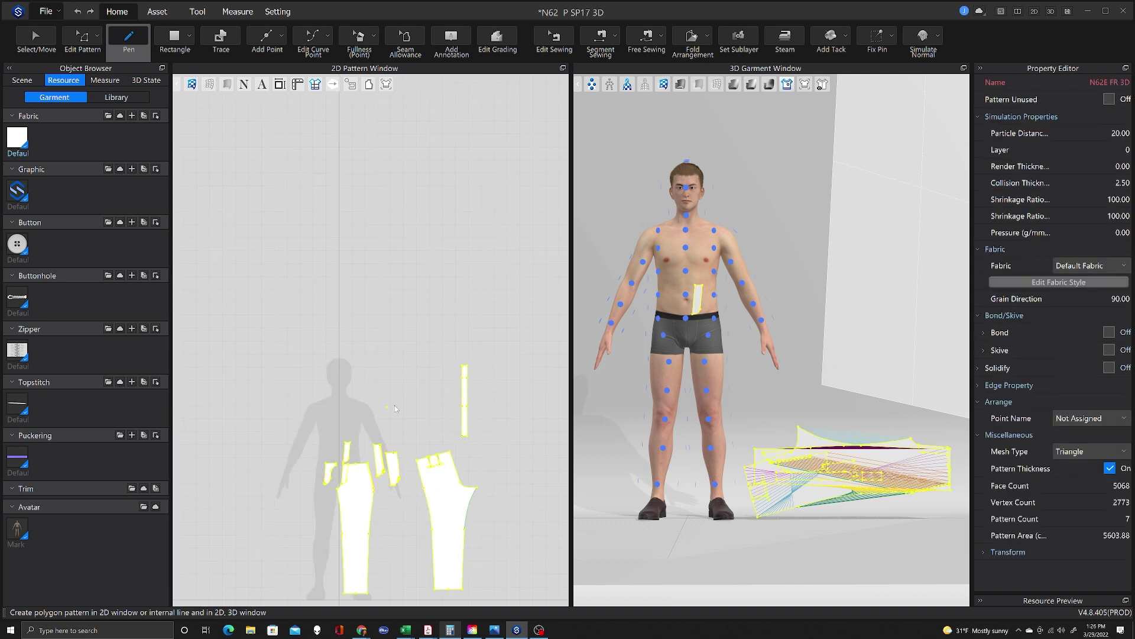
click(285, 397)
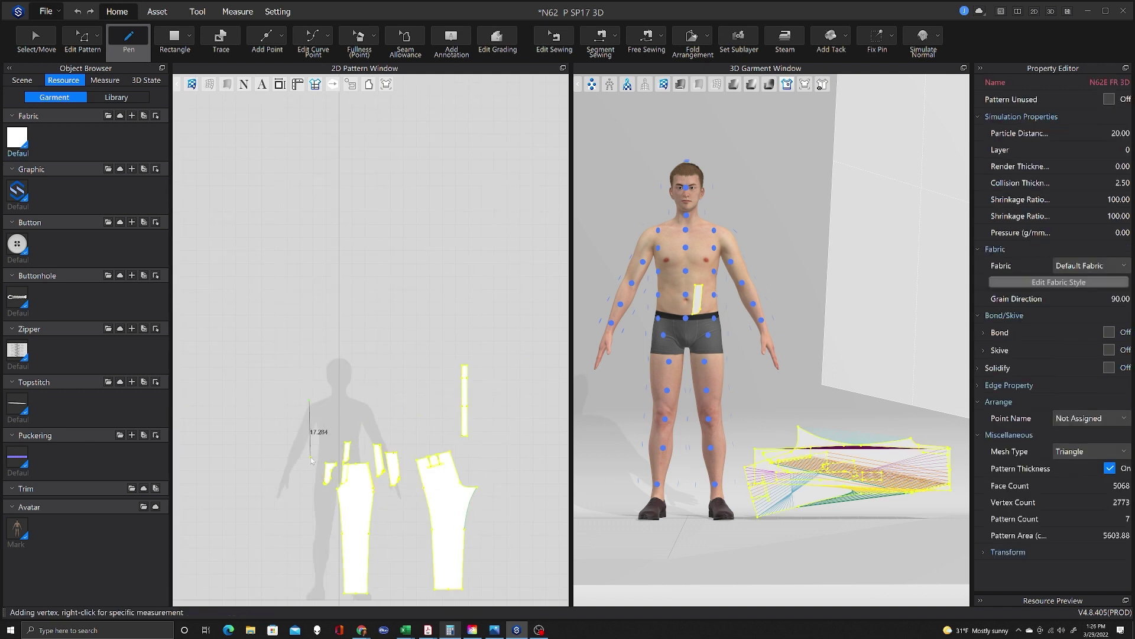
key(Escape)
click(26, 43)
key(ctrl+d)
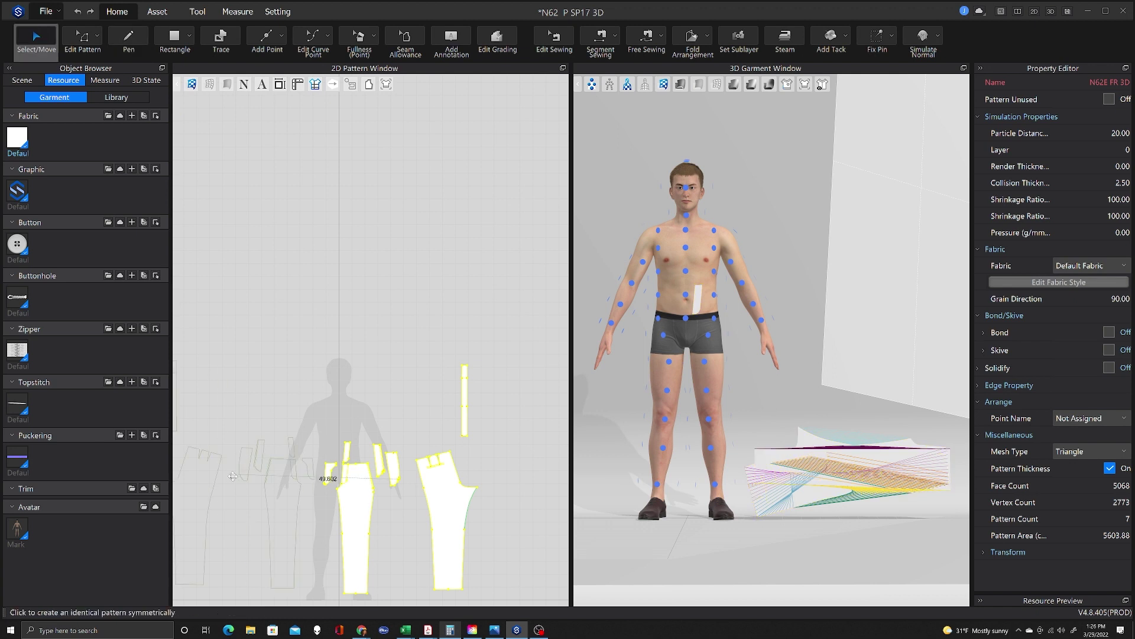
click(238, 481)
click(317, 473)
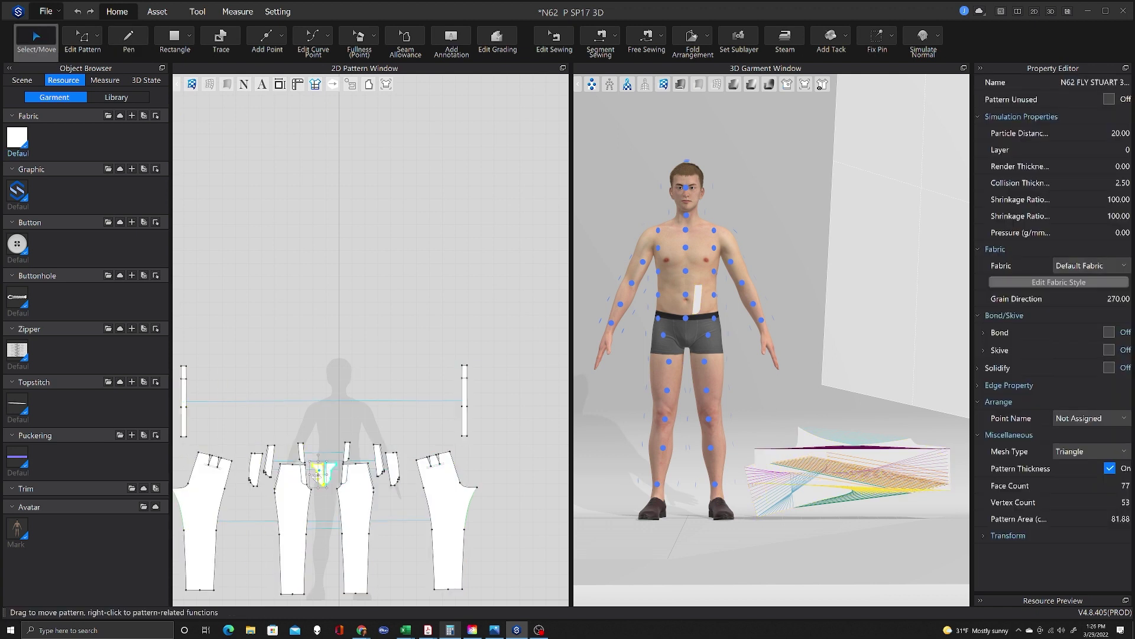
click(373, 548)
Sew the lower short ends of the two mirrored waistband halves together along their full width with segment sewing.
scroll(439, 386, up, 2)
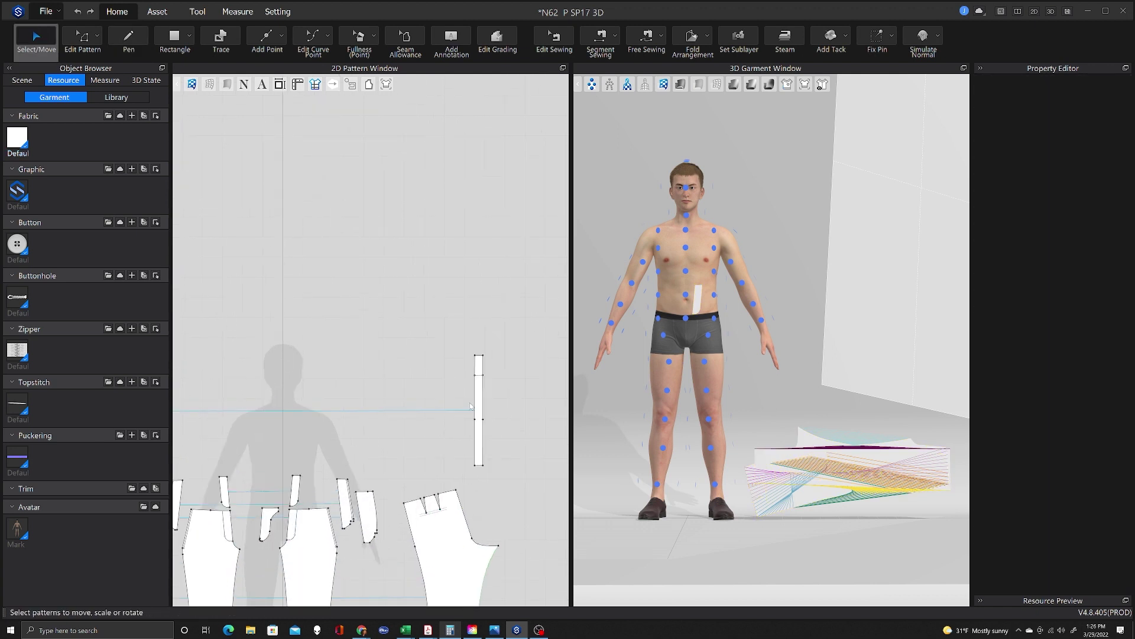
scroll(520, 488, down, 3)
scroll(509, 488, up, 2)
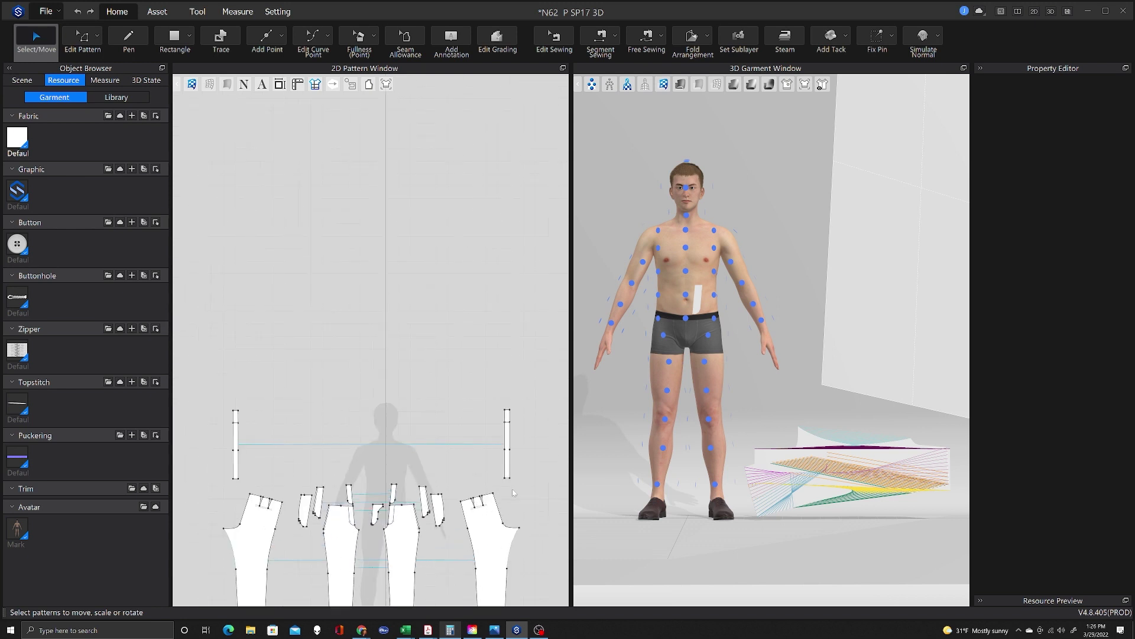
click(600, 38)
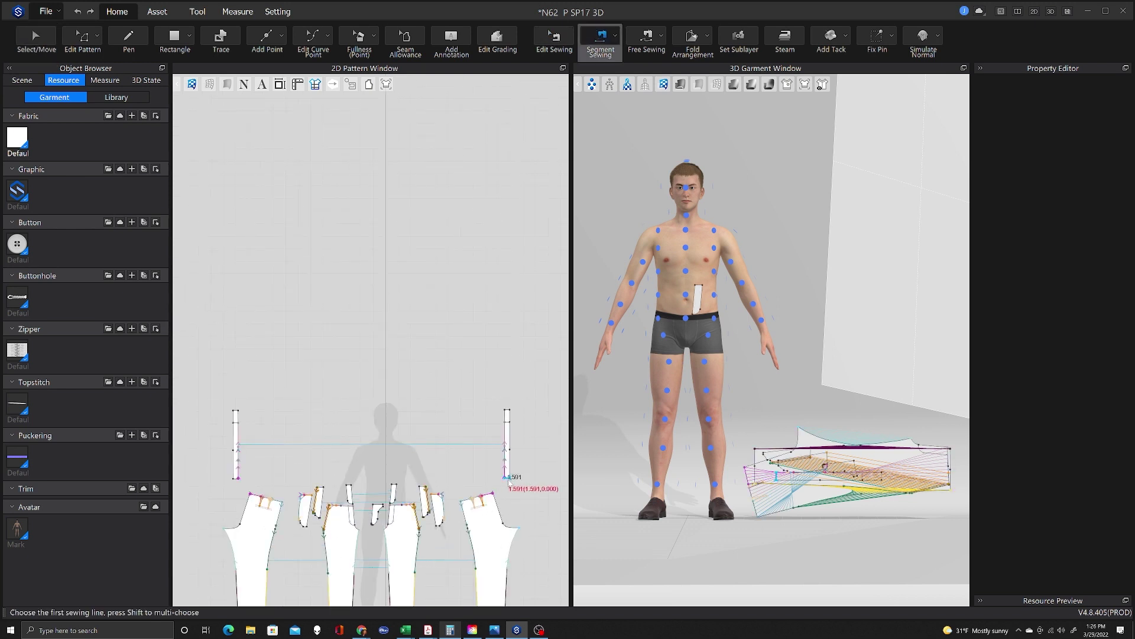
click(508, 479)
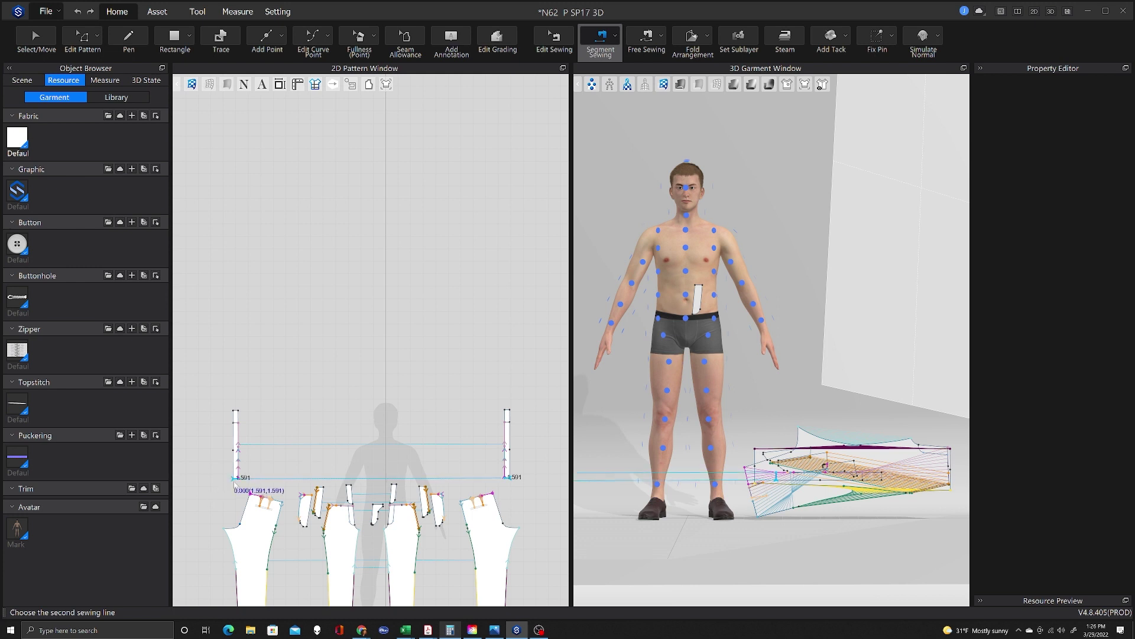
click(236, 470)
Sew the two front panels together along their lower crotch curves, from the fly end to the inseam corner, with free sewing.
scroll(449, 342, up, 2)
scroll(449, 355, down, 2)
scroll(449, 484, up, 2)
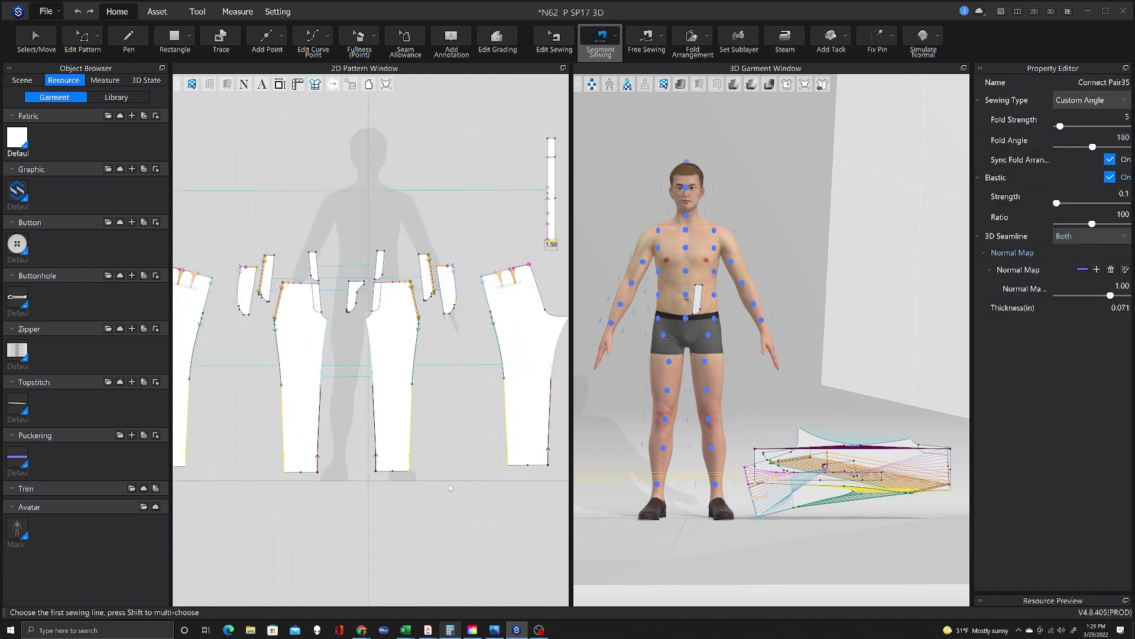
scroll(311, 276, up, 3)
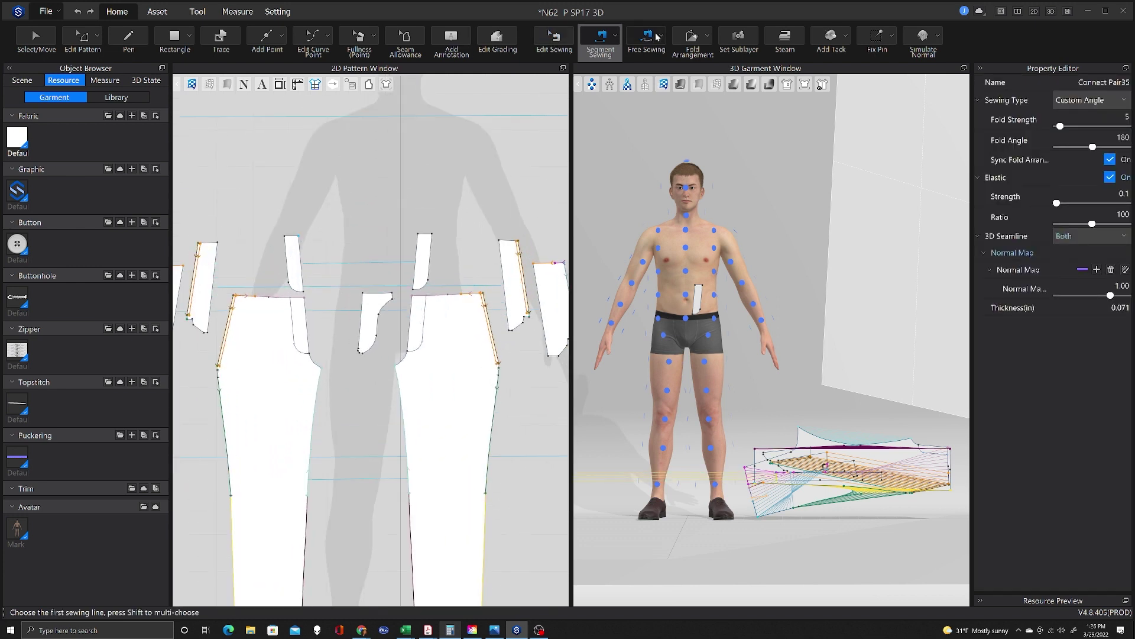
key(m)
click(309, 354)
click(324, 368)
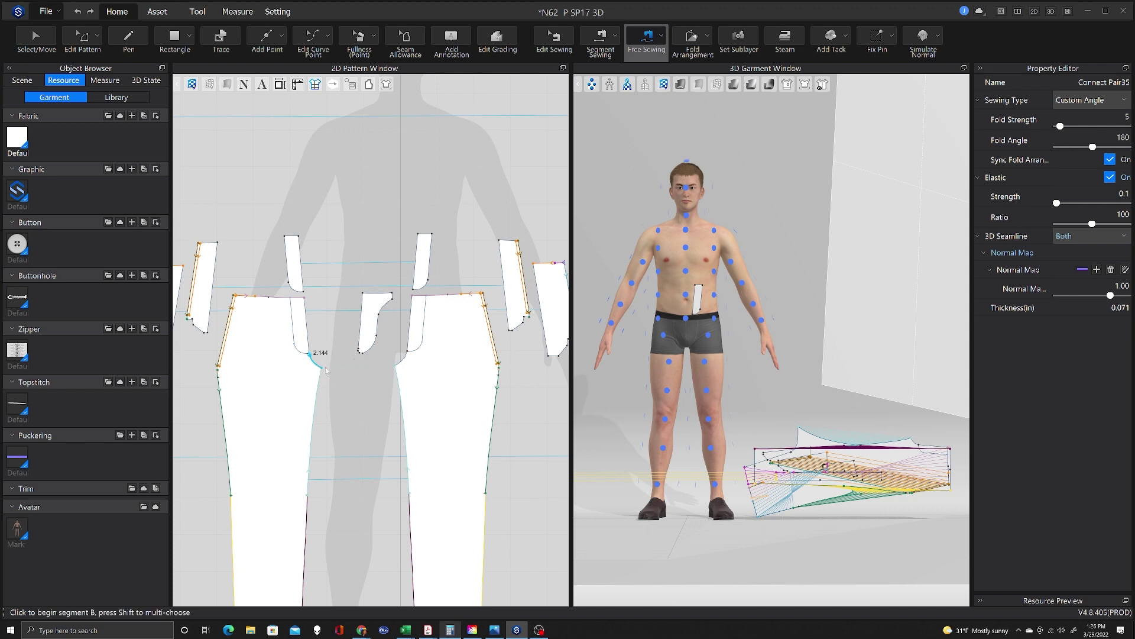
click(409, 357)
click(395, 365)
Sew the two front panels' centre-front edges together from the waist to the crotch curve, 5.92 in long.
click(411, 297)
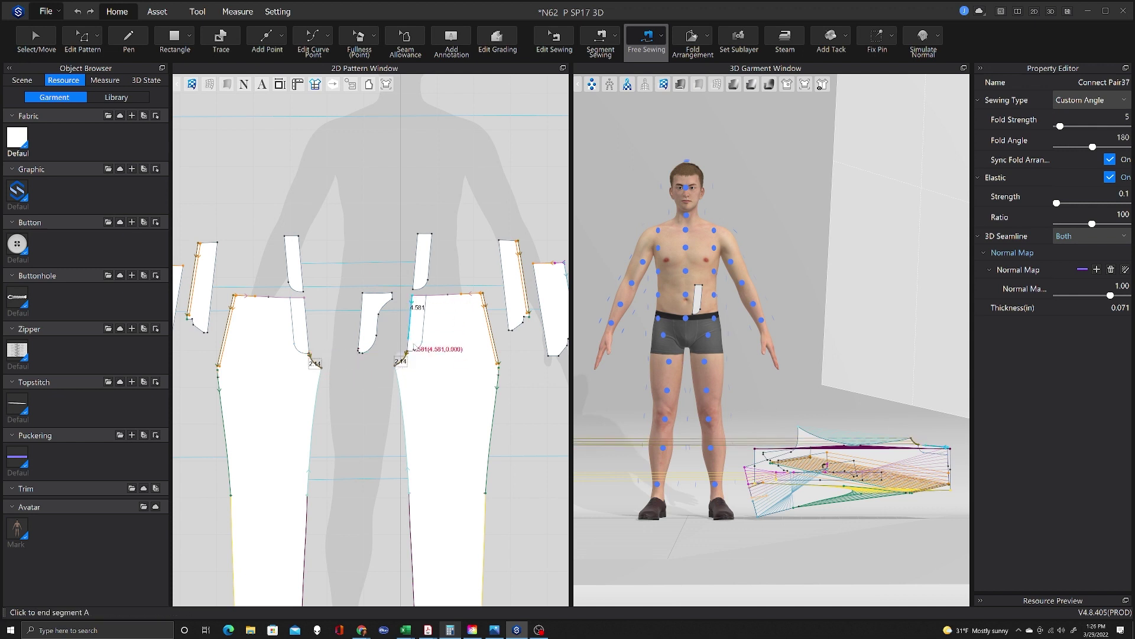
click(408, 353)
click(307, 301)
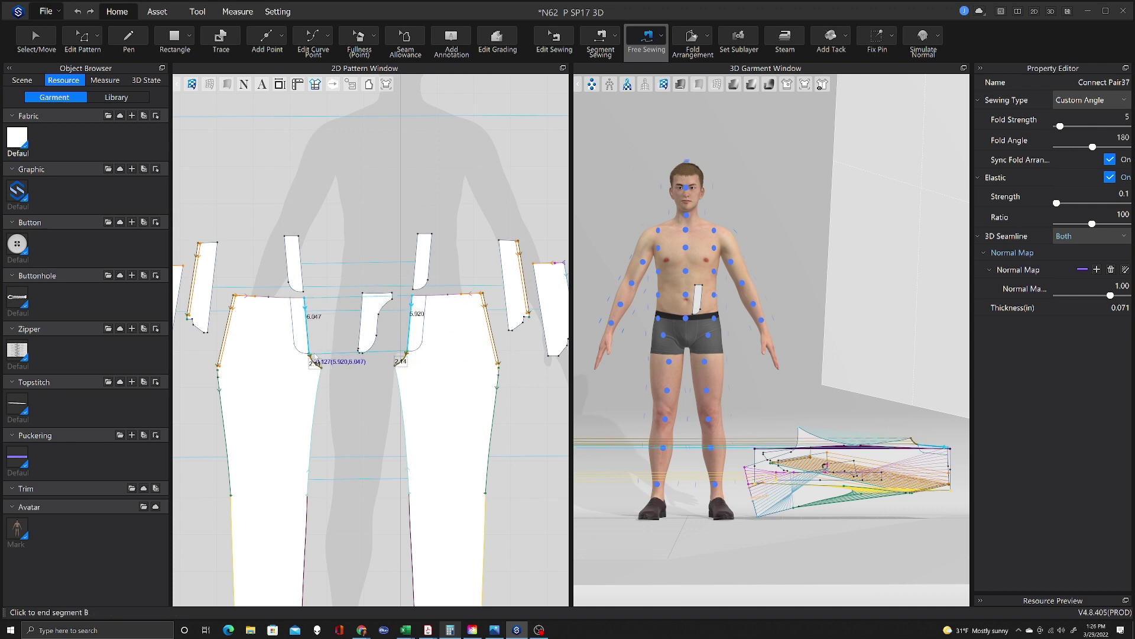
click(314, 357)
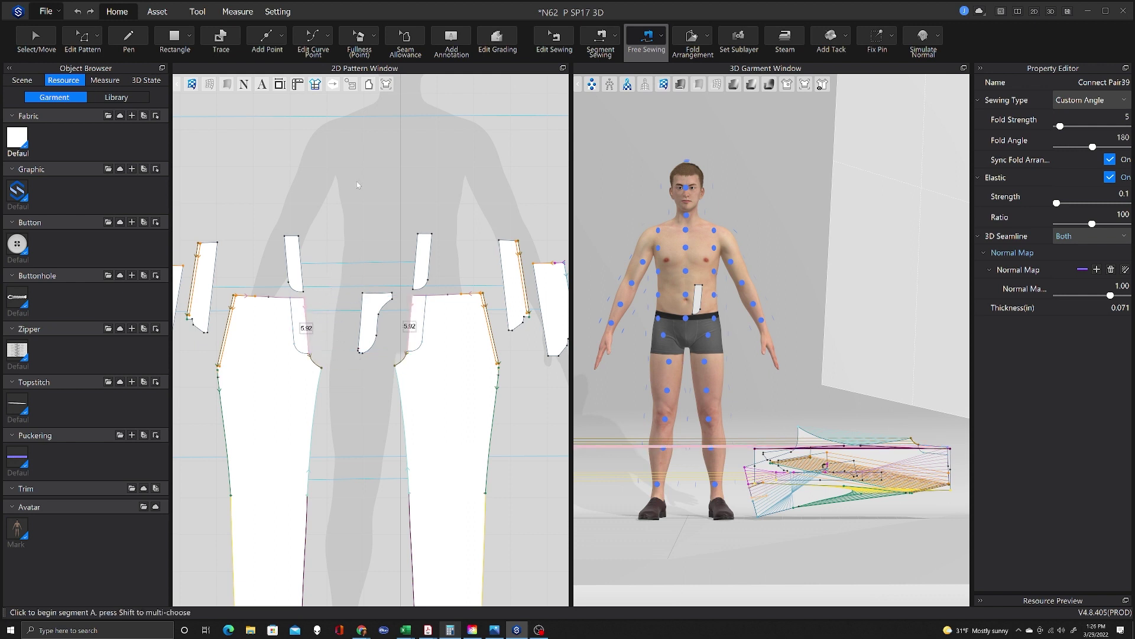
Sew the single fly piece's straight edge to the left-hand front panel's centre-front edge, from the waist to the crotch curve.
scroll(330, 314, up, 3)
click(416, 269)
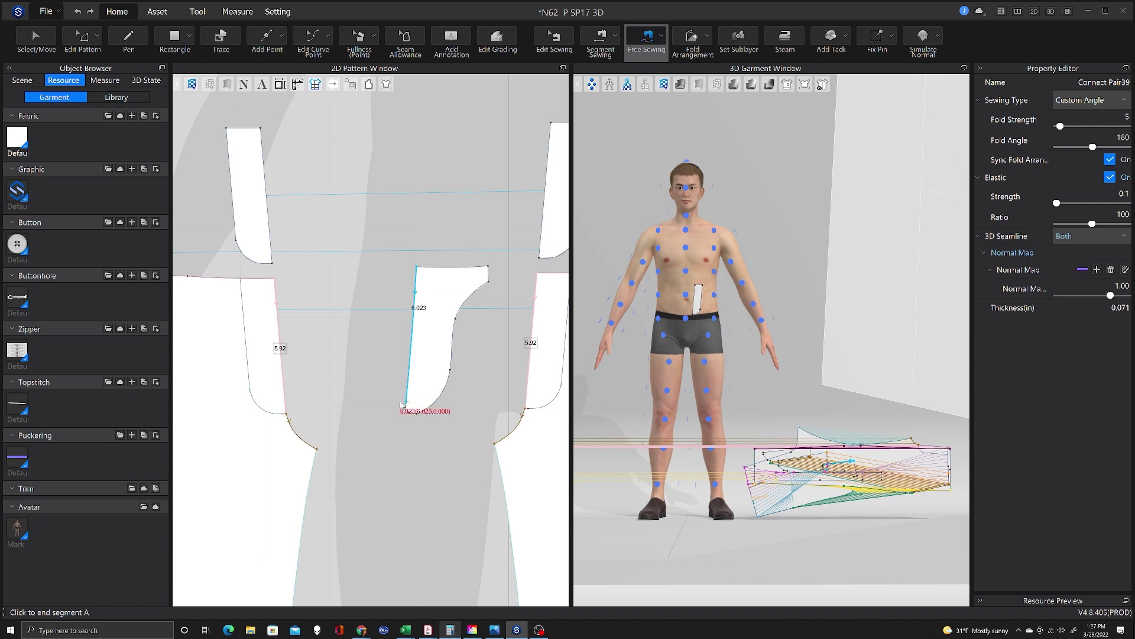
click(407, 405)
click(277, 278)
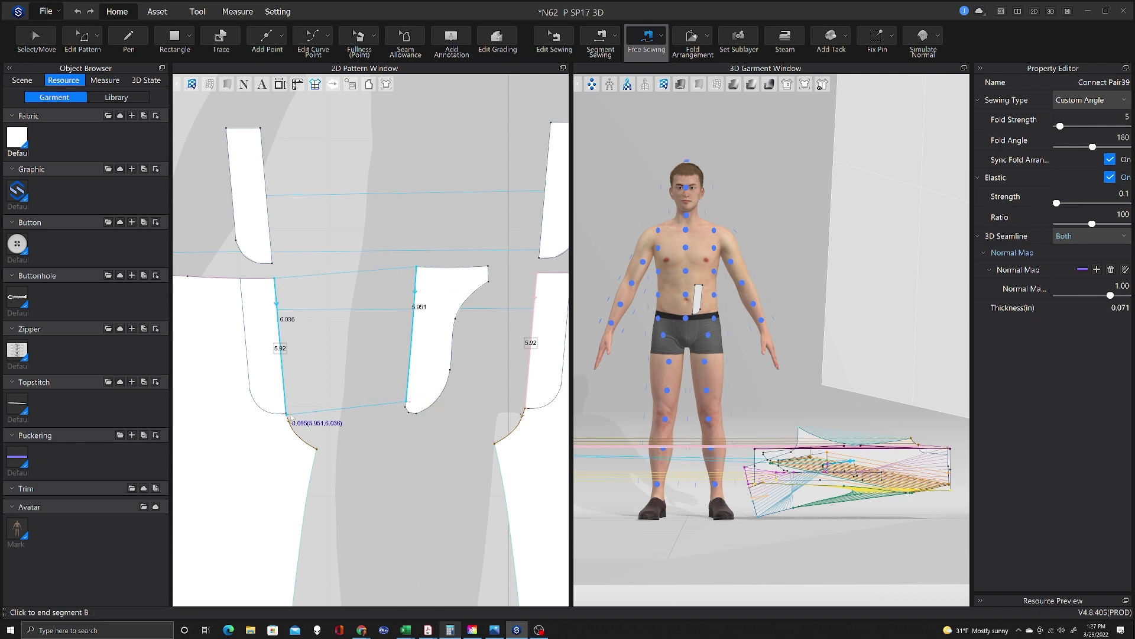
click(295, 412)
Sew the right-hand fly facing's inner straight edge to the matching front panel's centre-front edge, from waist to crotch curve.
scroll(341, 304, down, 3)
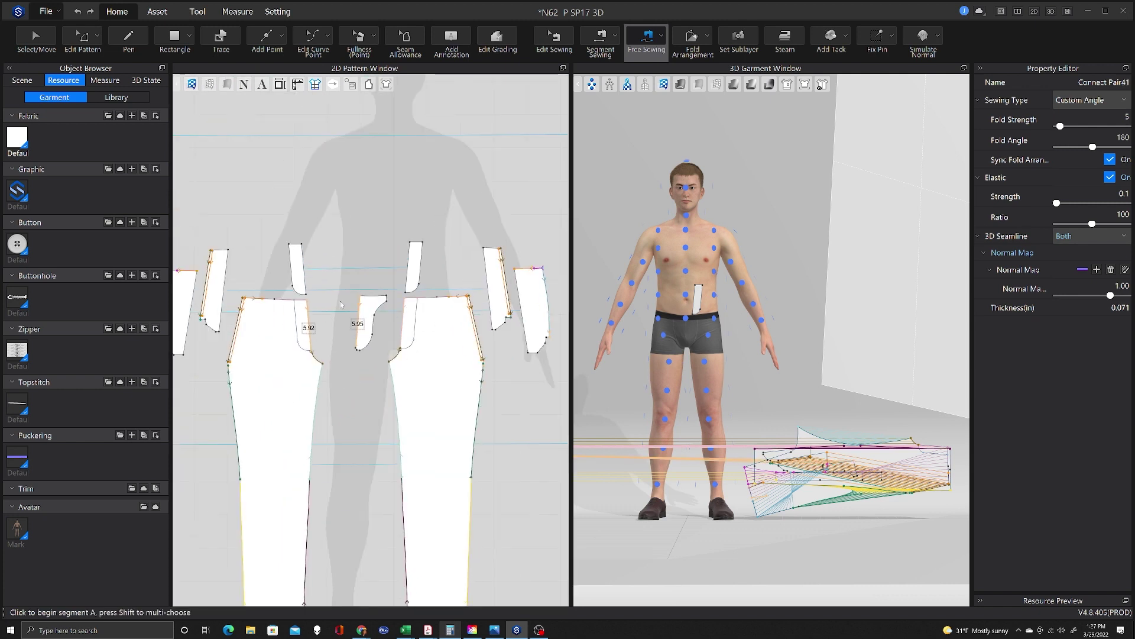
click(409, 244)
click(407, 291)
click(405, 298)
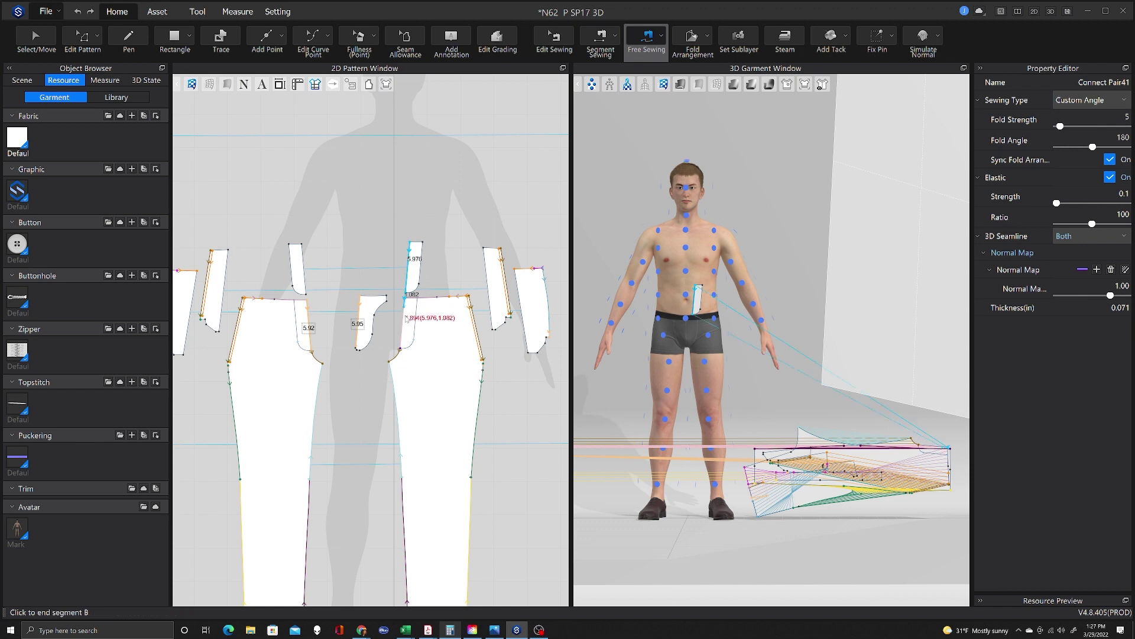
click(401, 349)
click(421, 242)
click(408, 293)
click(416, 299)
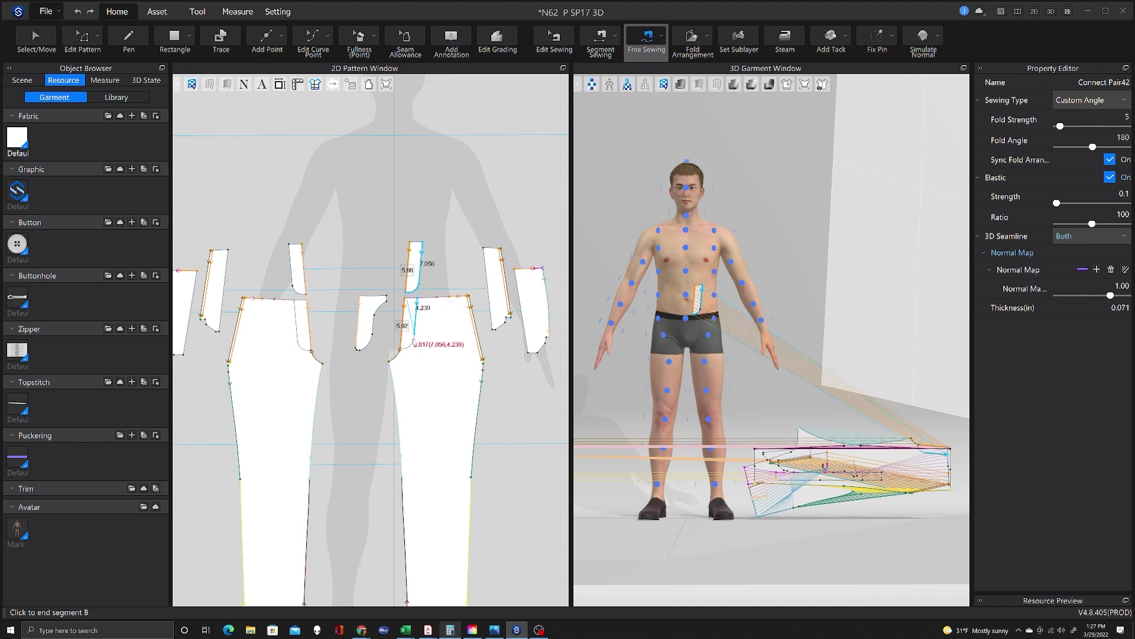
key(Escape)
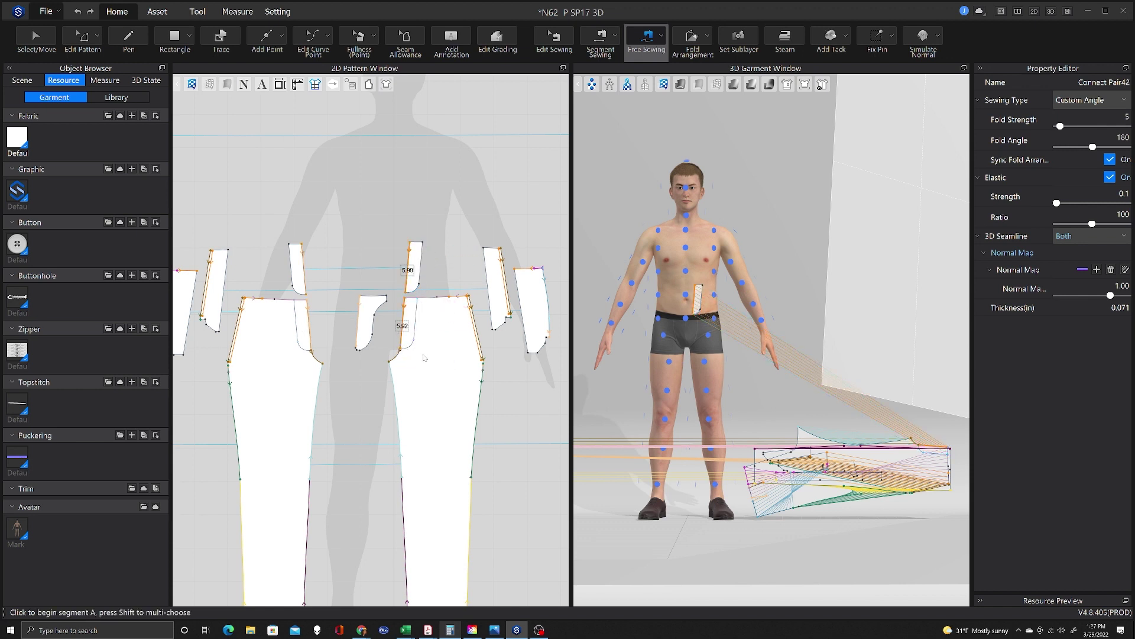
Sew the straight 4.96 in part of the fly facing's outer edge to the internal fly line on the front panel.
scroll(432, 270, up, 3)
click(415, 221)
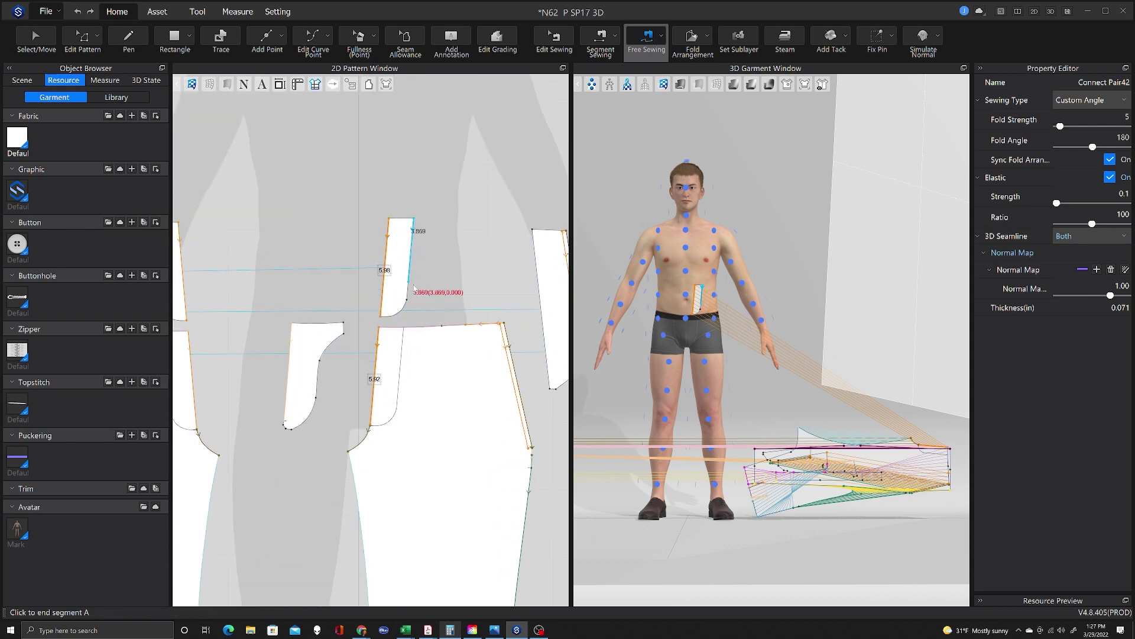
click(407, 299)
click(403, 327)
click(396, 408)
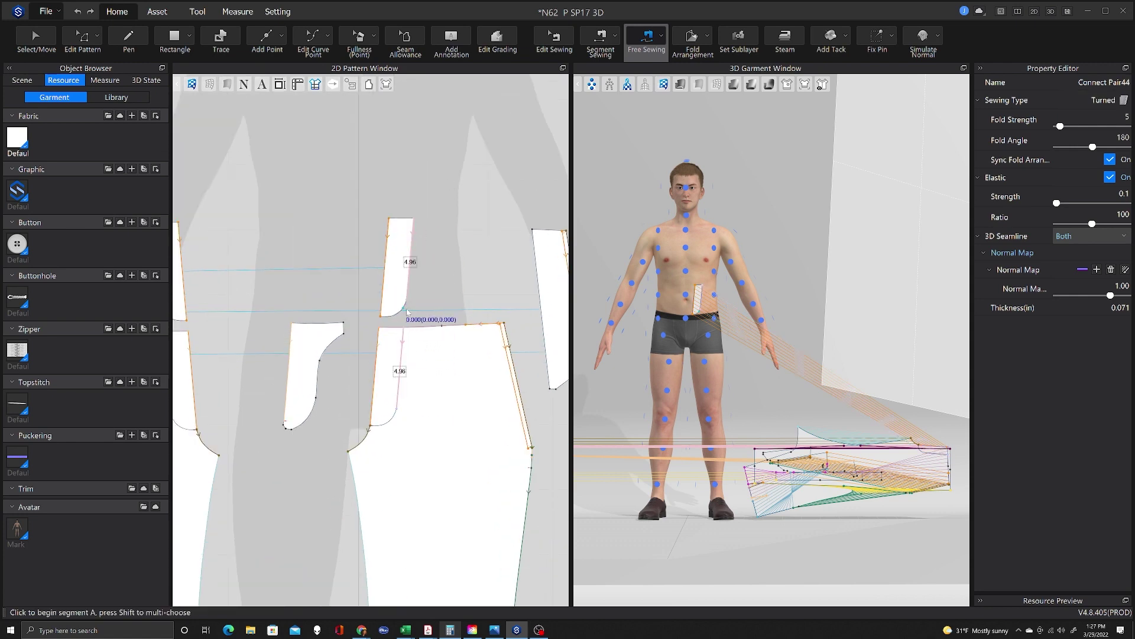
Sew the fly facing's curved lower edge to the curved end of the front panel's internal fly line.
click(407, 300)
click(381, 315)
click(394, 412)
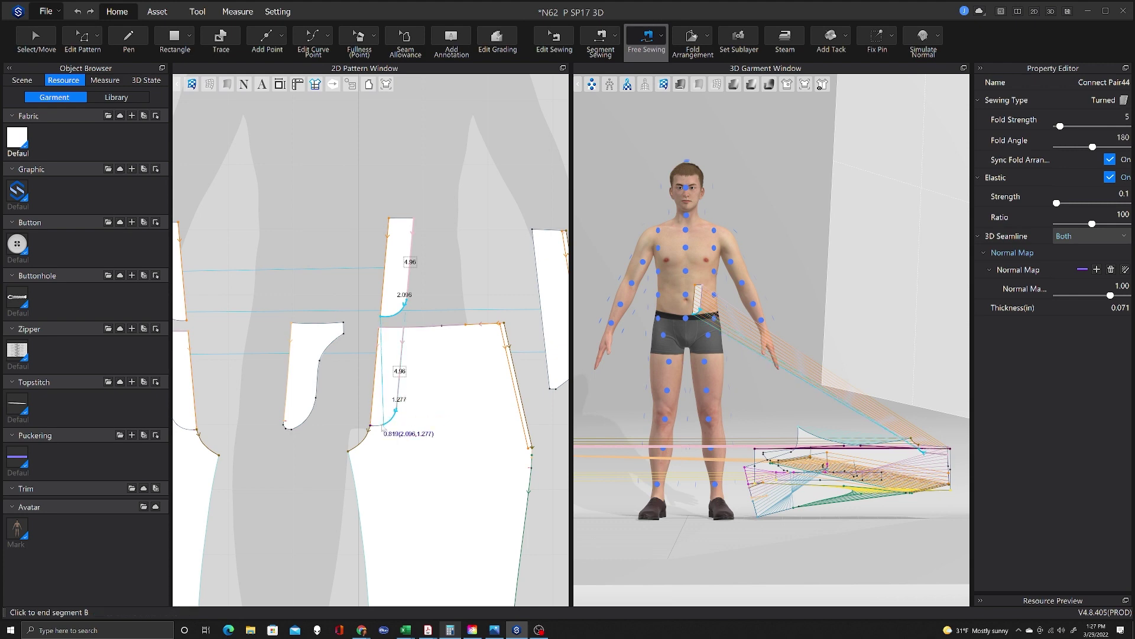
click(368, 426)
Sew the fly facing's top edge to the front panel's waist edge between the centre front and the internal fly line.
click(389, 219)
click(414, 219)
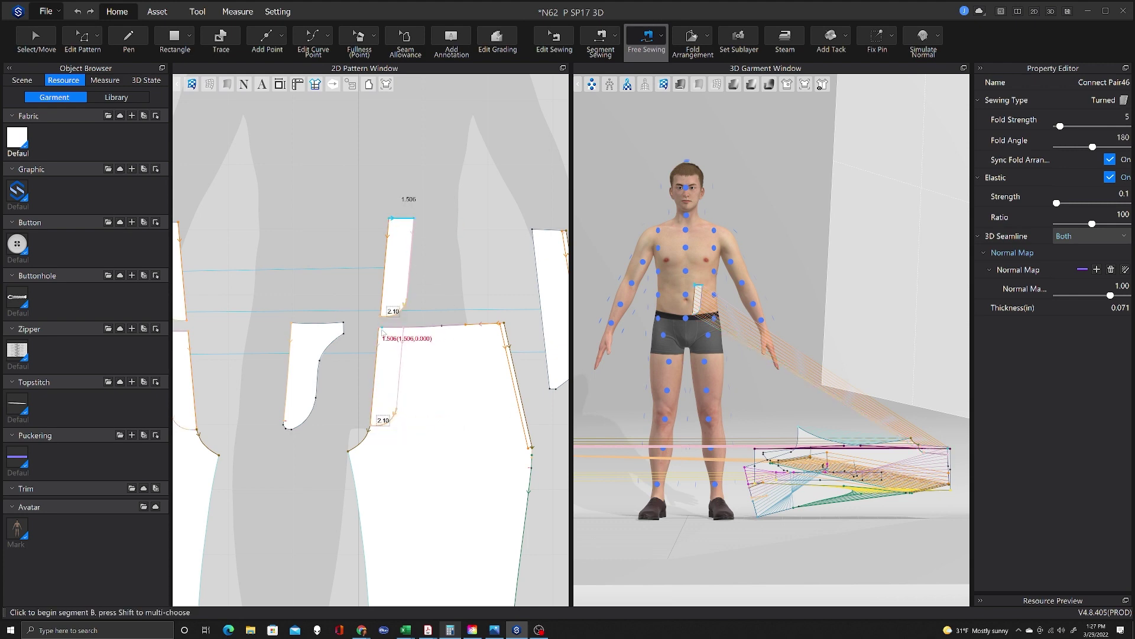
click(379, 327)
click(403, 326)
Set the sewing type to Turned for the fly facing's top seam and its centre-front seam.
click(1084, 100)
click(1078, 132)
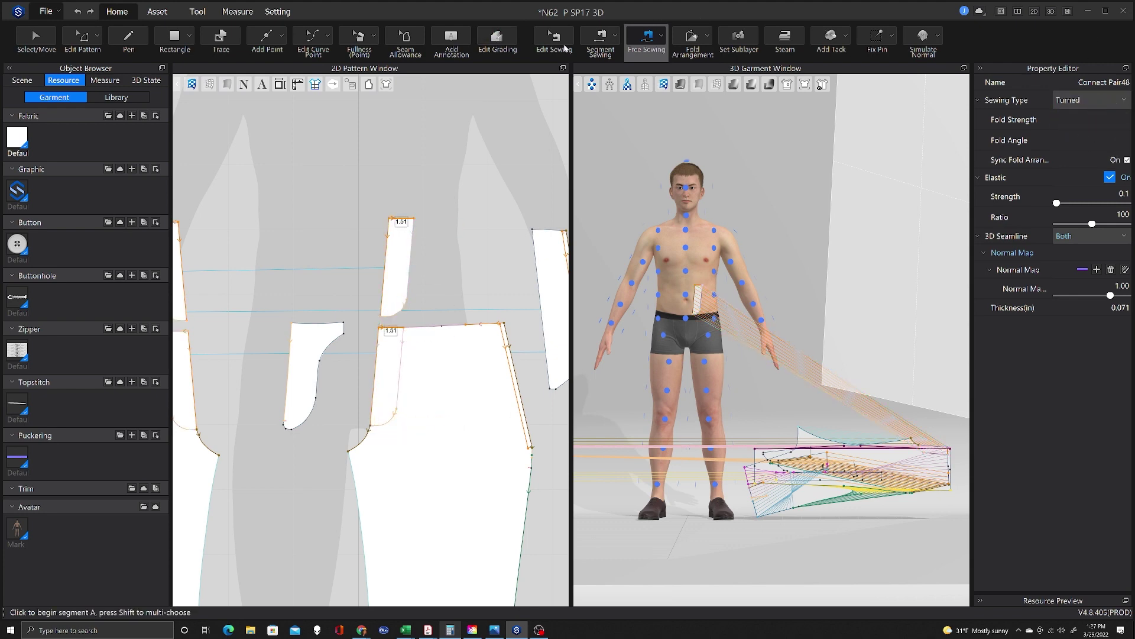
click(556, 43)
click(375, 359)
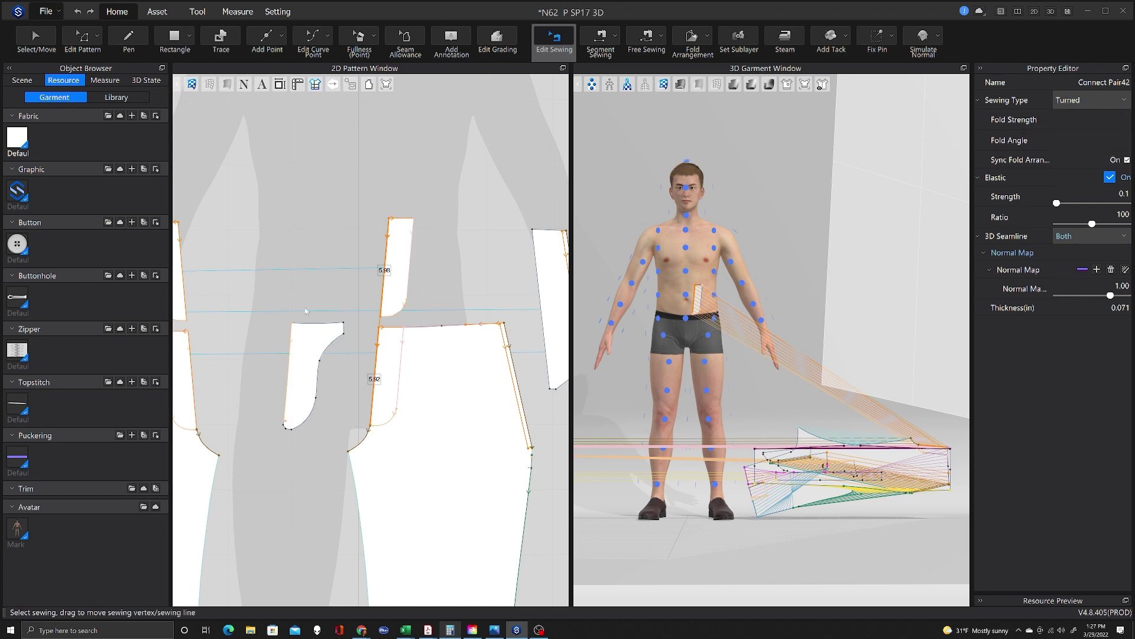
Sew the left-hand waistband's extension, from its upper end to the internal line, to the top edge of the single fly piece.
scroll(498, 295, down, 6)
scroll(461, 277, up, 4)
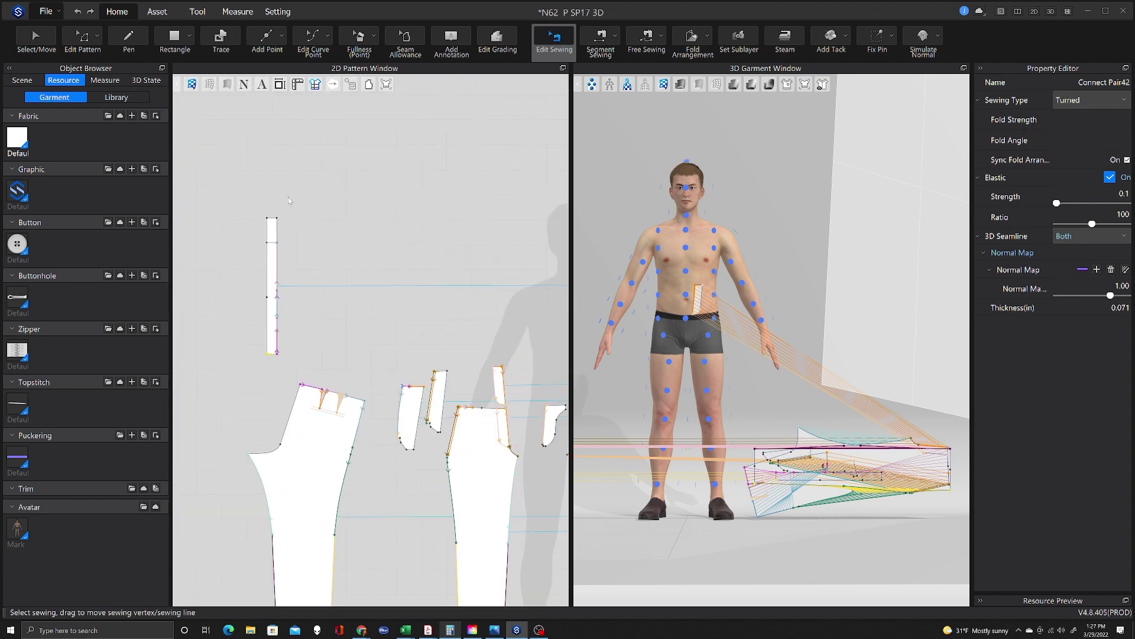
key(m)
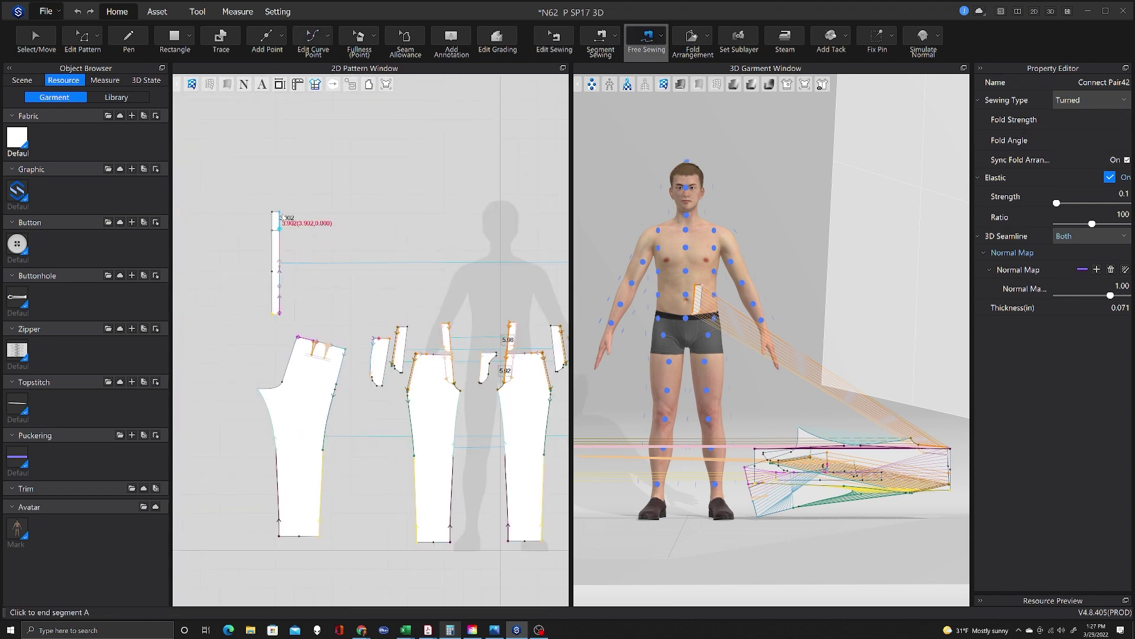
scroll(465, 236, up, 2)
scroll(501, 400, up, 2)
click(502, 397)
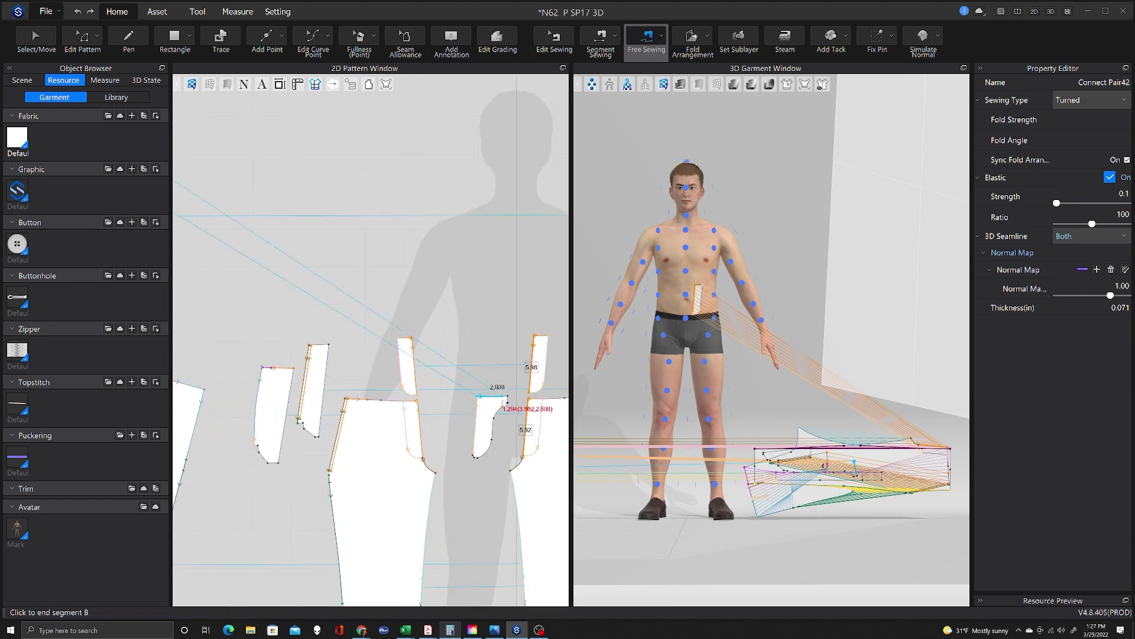
click(510, 398)
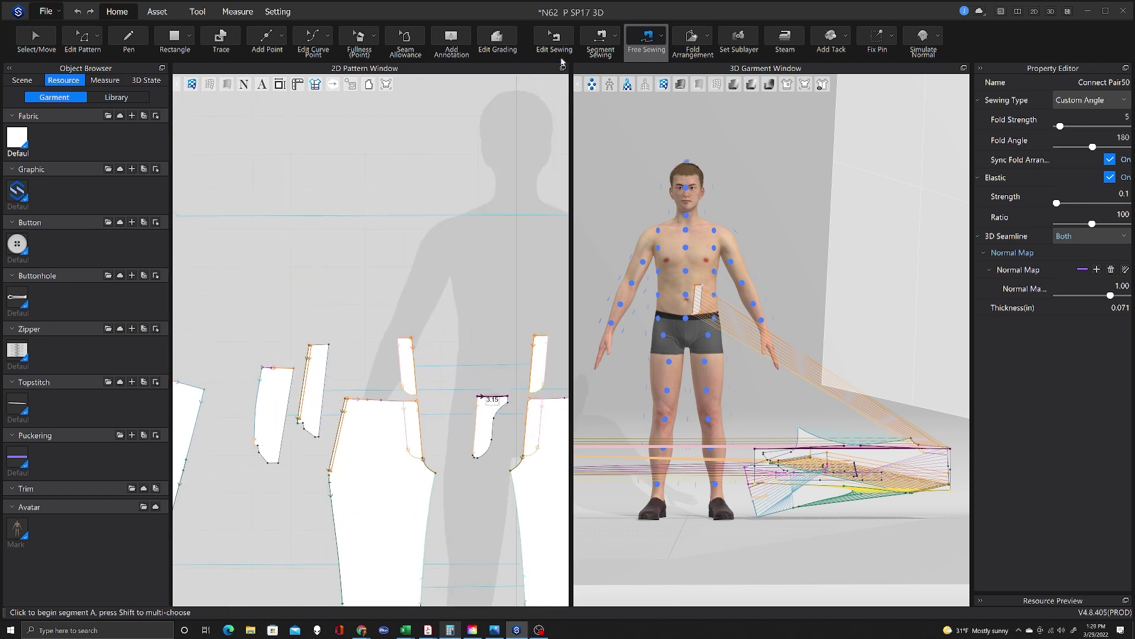
Shorten the left-hand waistband's extension by moving its upper end edge down towards the internal line.
key(b)
scroll(282, 332, up, 6)
drag(289, 329, 330, 345)
key(z)
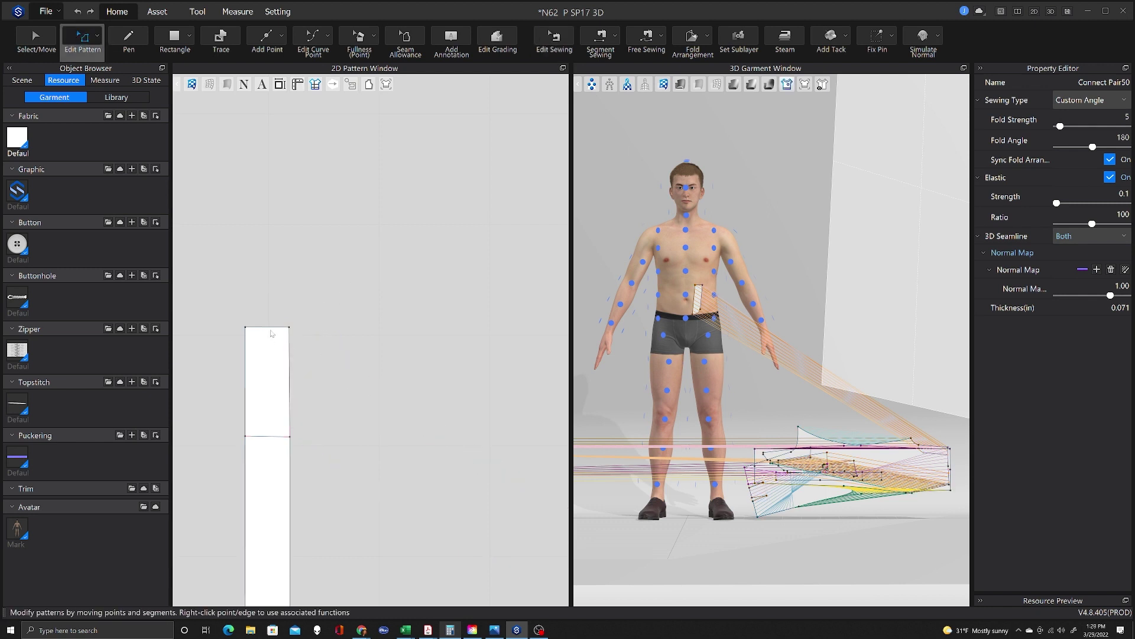
click(269, 353)
key(Escape)
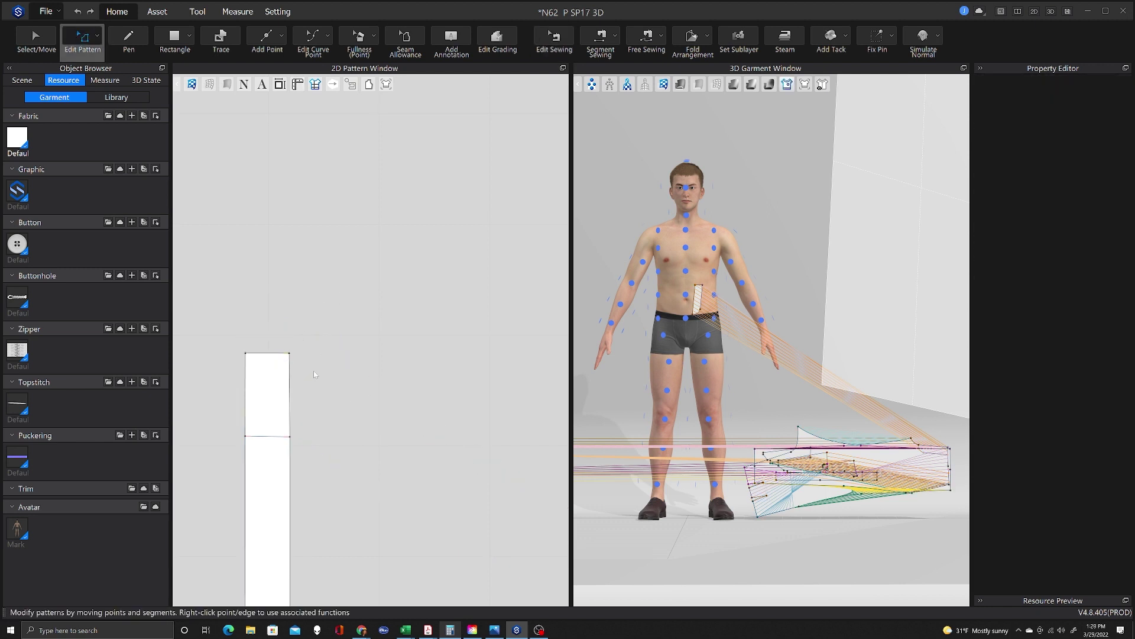
Sew the two back panels together along the full centre-back rise, from the waist corner to the crotch point.
scroll(506, 428, down, 6)
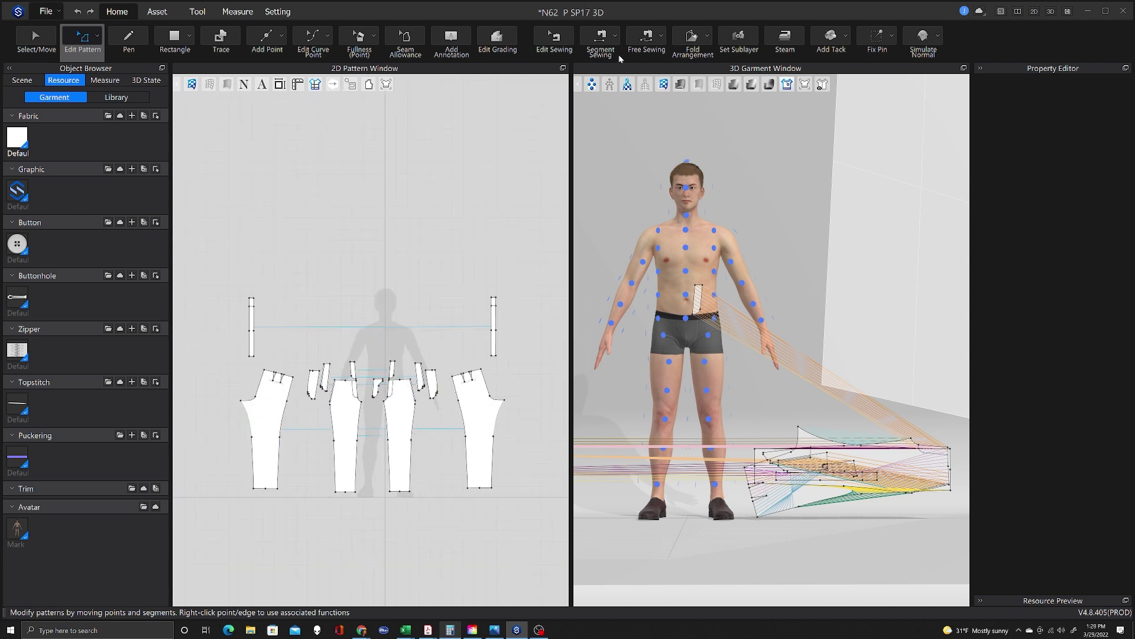
click(647, 39)
click(482, 370)
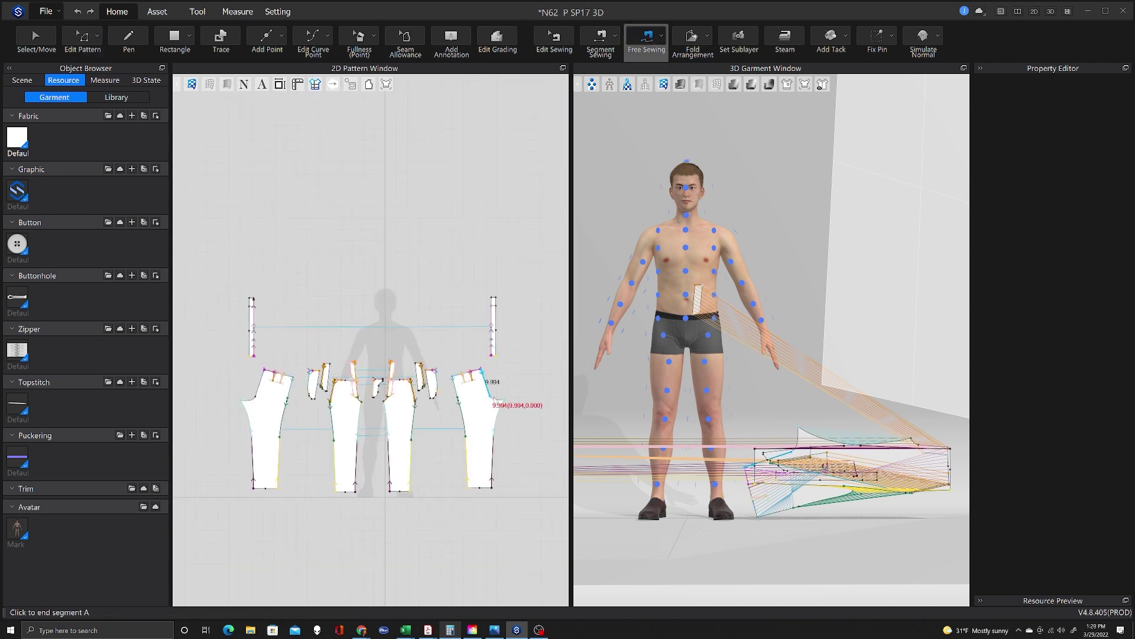
click(496, 401)
click(265, 371)
click(244, 402)
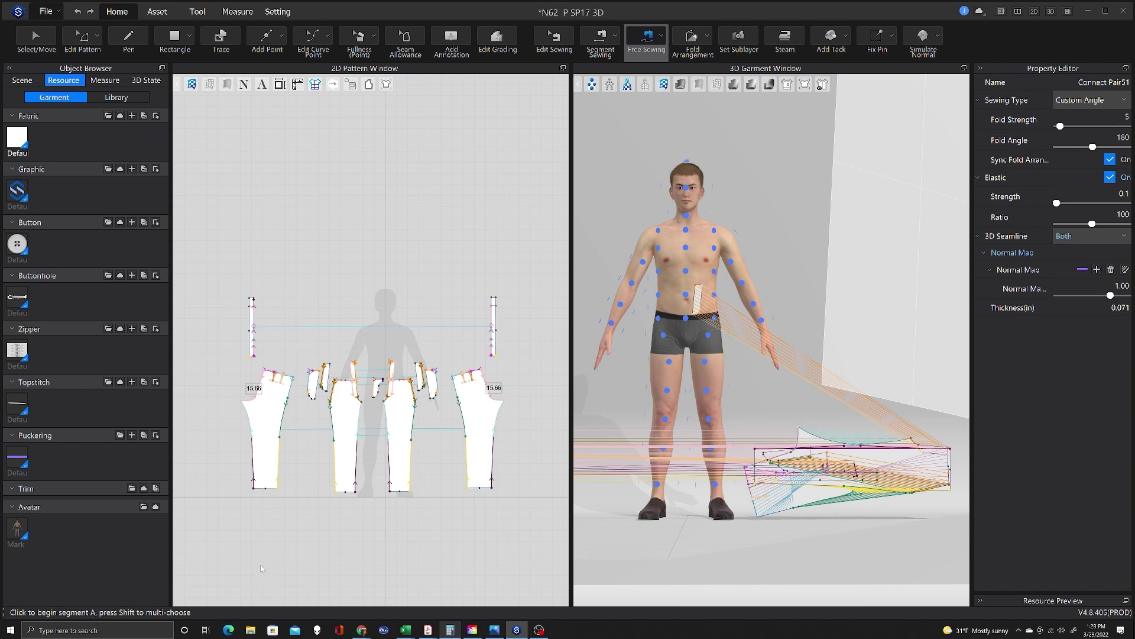
Draw a vertical internal line about 31.63 in long up the middle of the front panel, from the hem to hip level.
scroll(352, 502, up, 3)
click(129, 39)
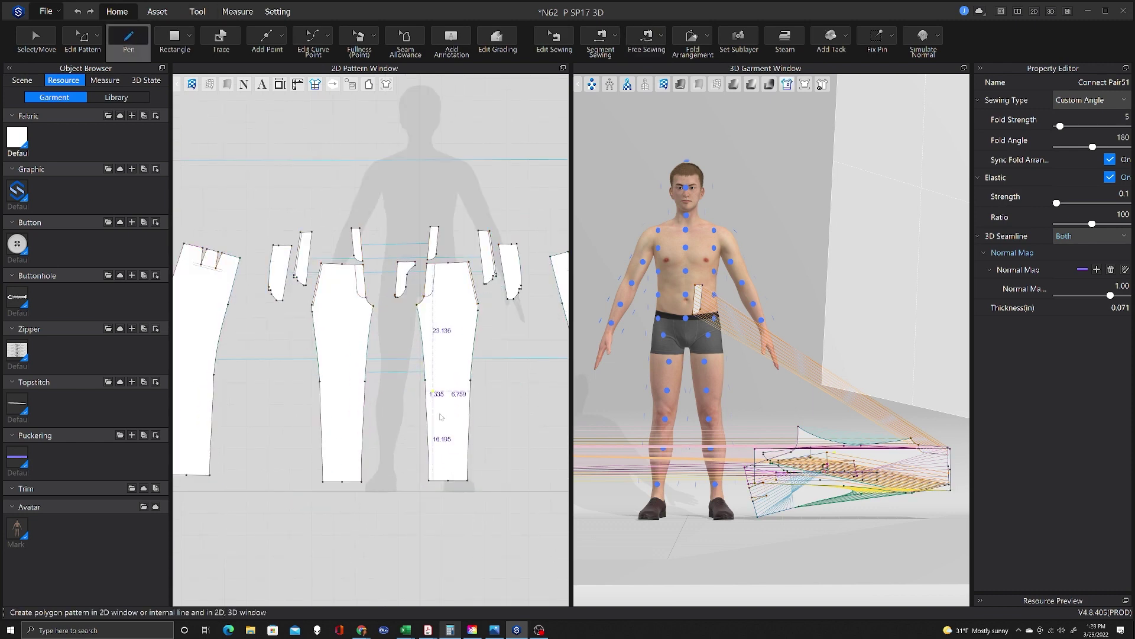
click(447, 480)
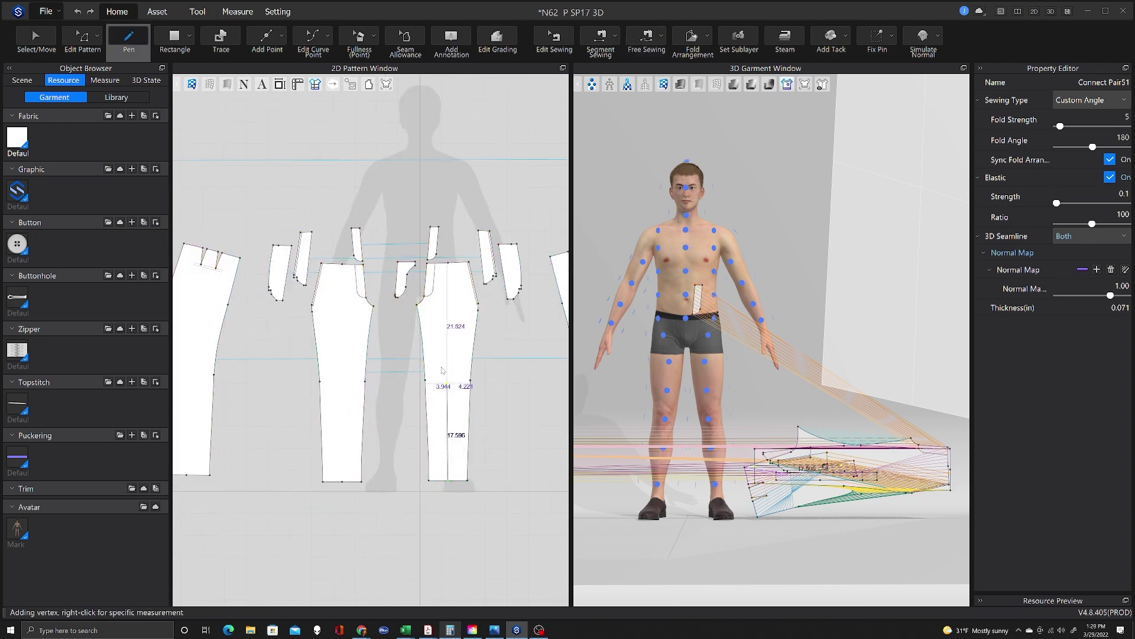
double_click(447, 306)
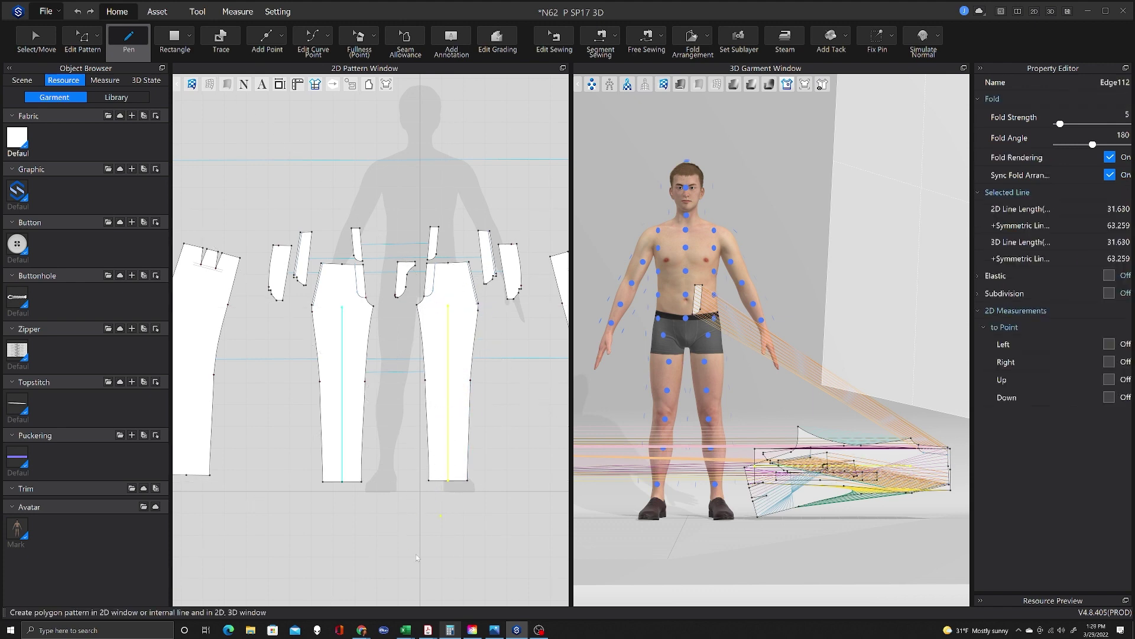
scroll(543, 423, down, 2)
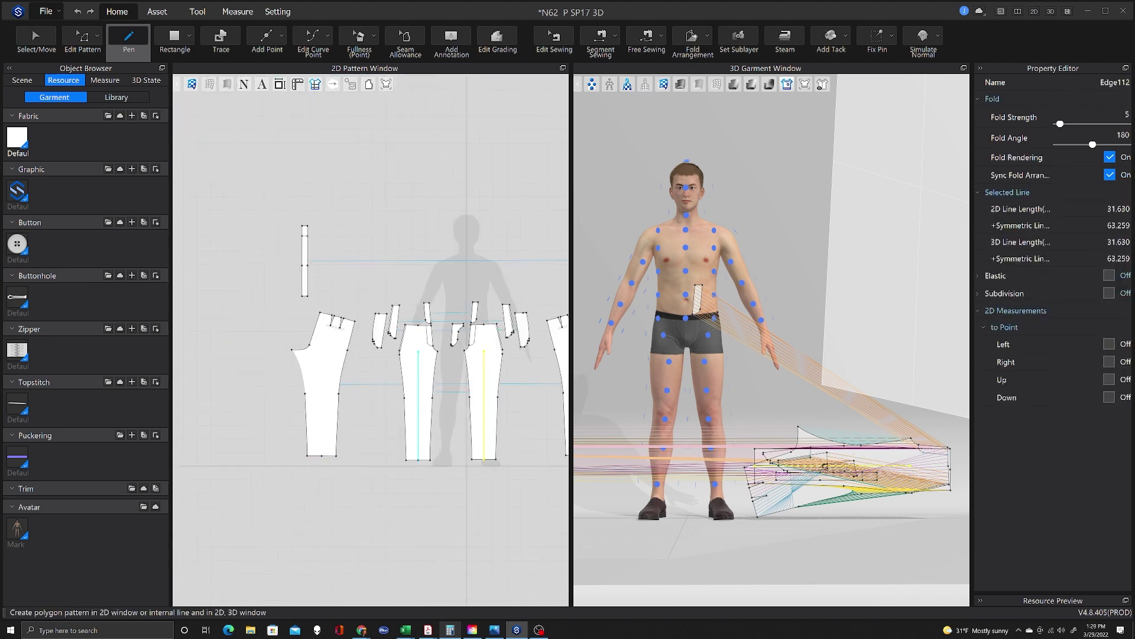
Lower the front crease's fold angle, and draw an internal line about 31.04 in long up the back panel with fold strength 47 and angle 0.
drag(1092, 144, 1044, 152)
click(321, 455)
double_click(326, 353)
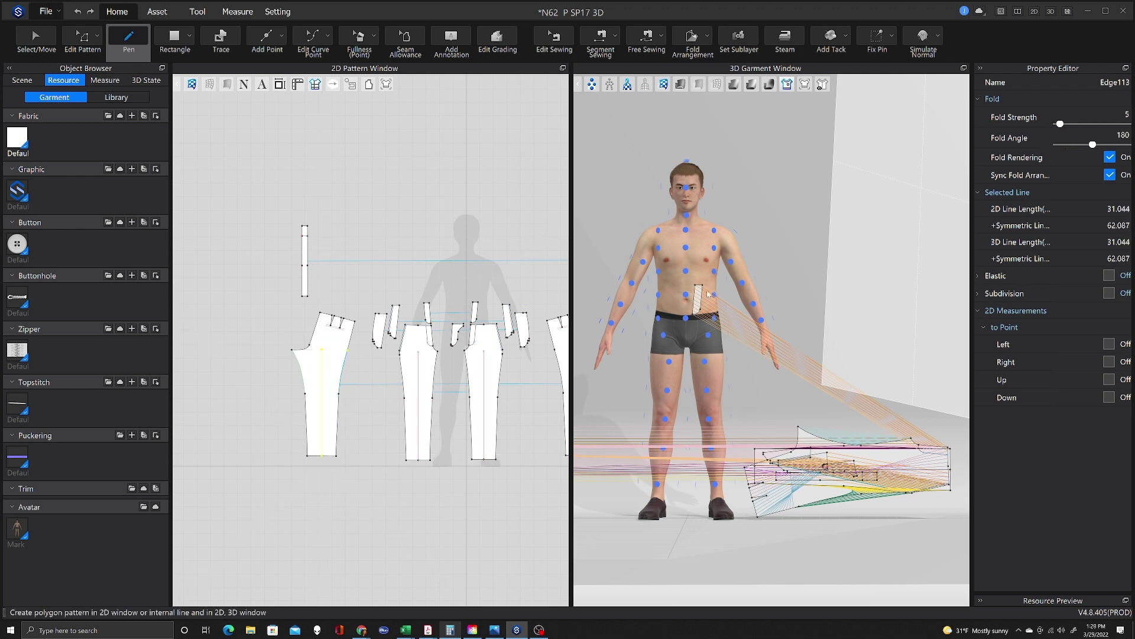
drag(1103, 145, 1057, 132)
Set the simulation layer of the left-hand front panel in the 2D layout to 2.
scroll(447, 407, up, 4)
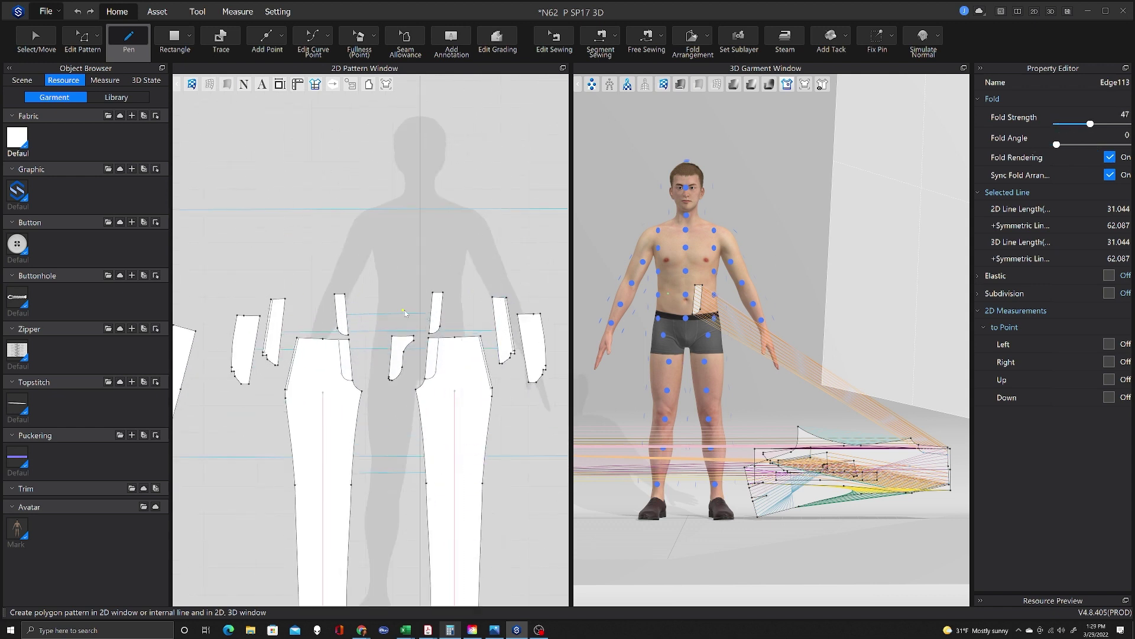
scroll(405, 313, up, 2)
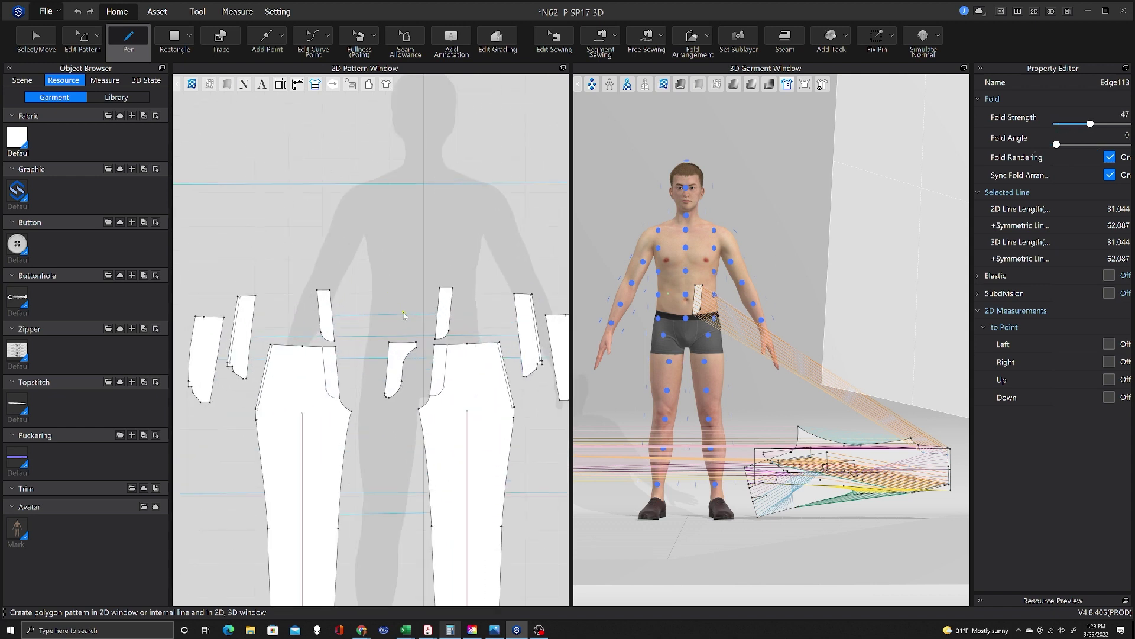
key(a)
click(294, 381)
text(2)
key(Return)
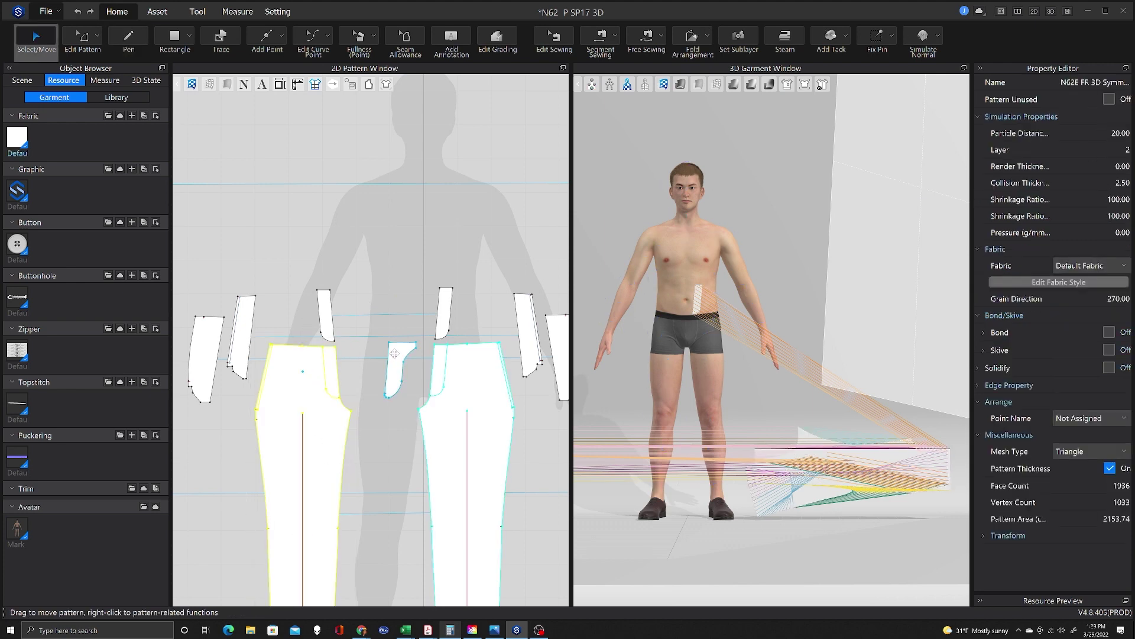
Set the simulation layer to 1 for the right-hand fly facing and the narrow right-hand pocket facing.
click(450, 301)
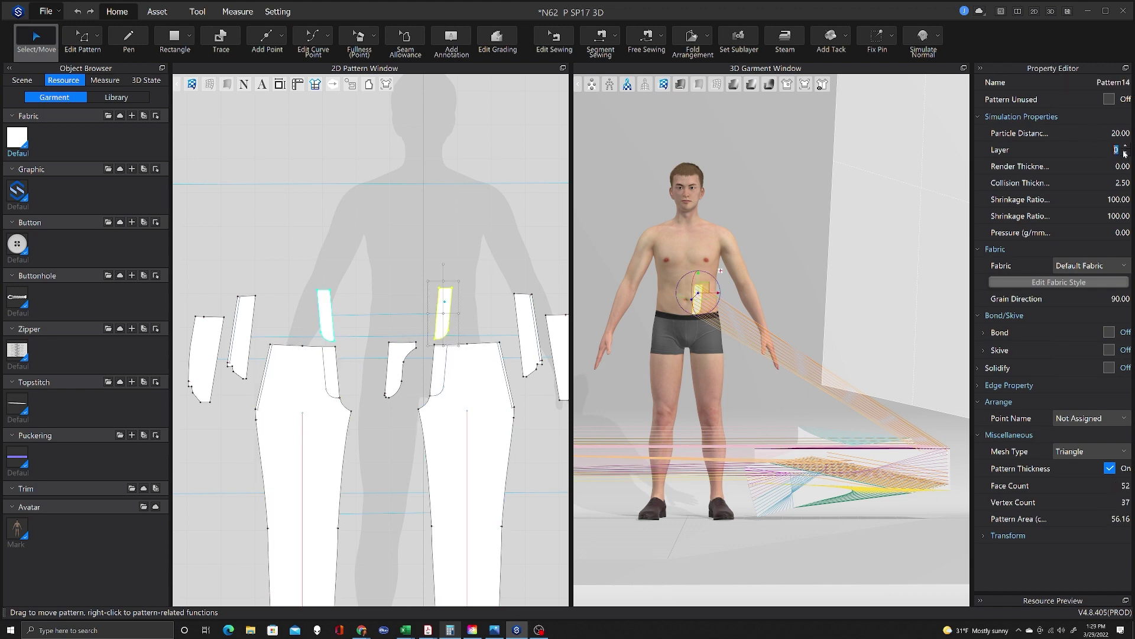
click(1125, 151)
scroll(460, 286, down, 3)
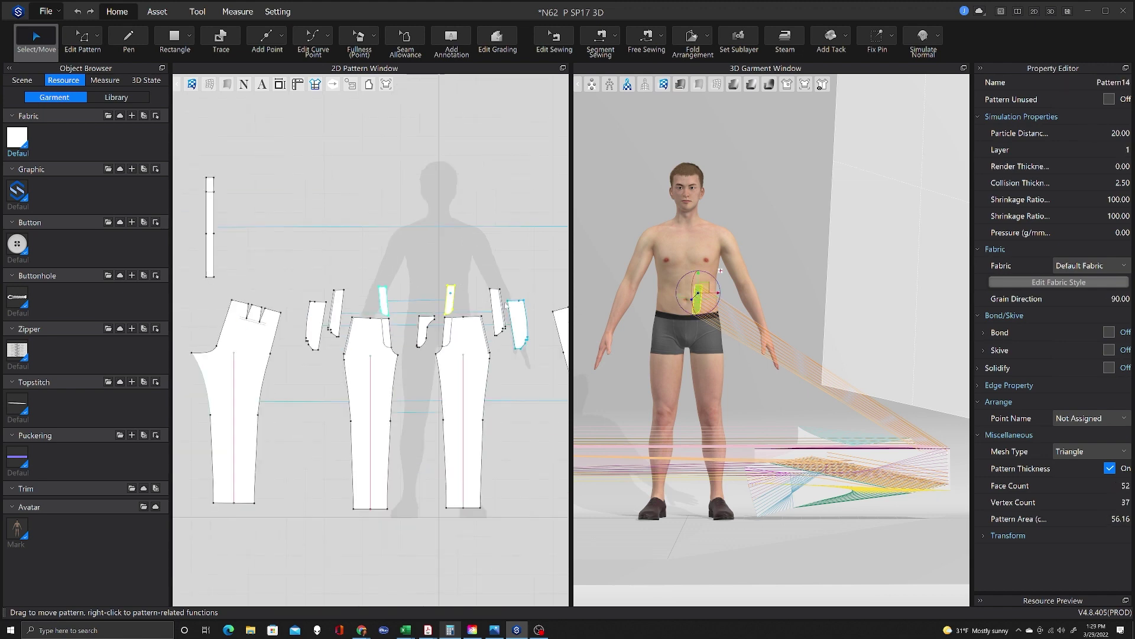
click(498, 316)
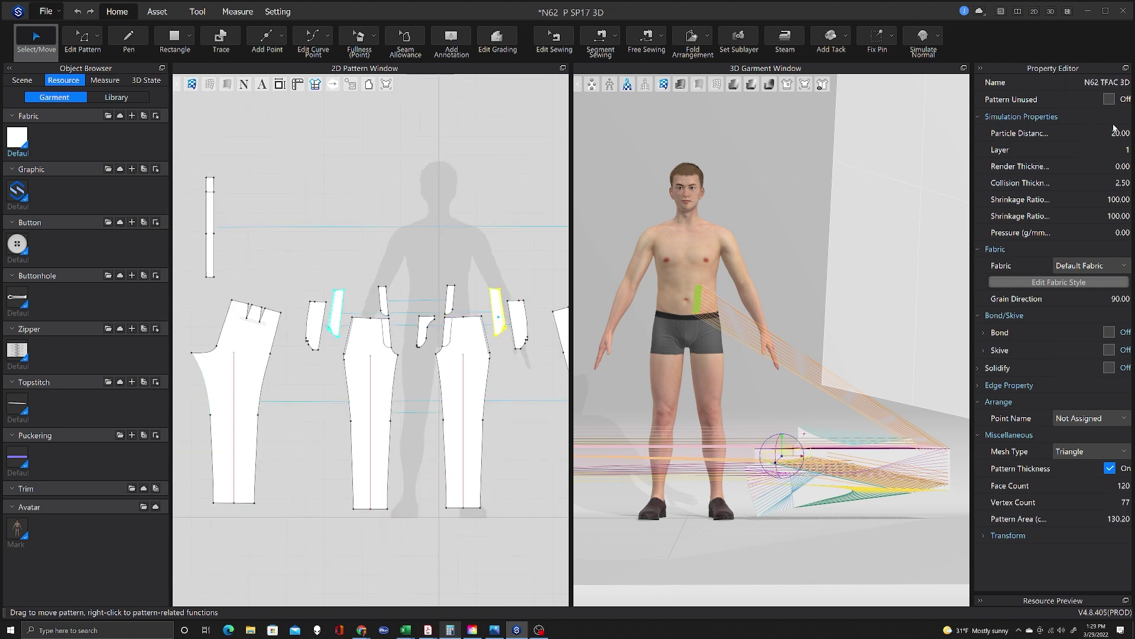
Delete the mirrored fly facing above the left-hand front panel in the 2D layout.
scroll(393, 269, up, 3)
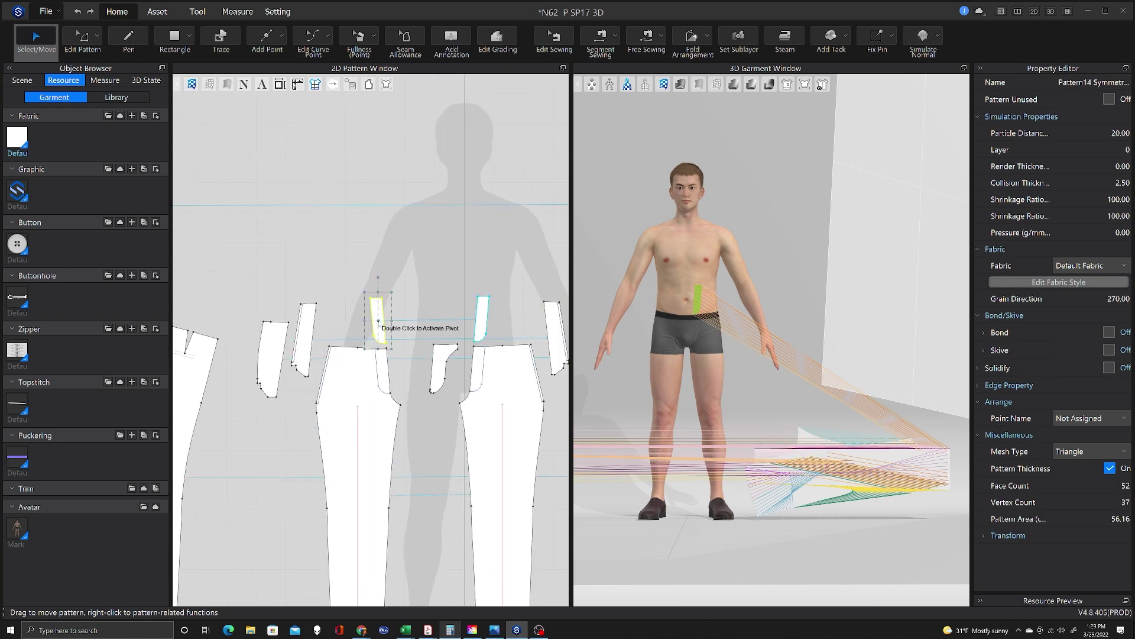
click(409, 330)
scroll(410, 331, down, 3)
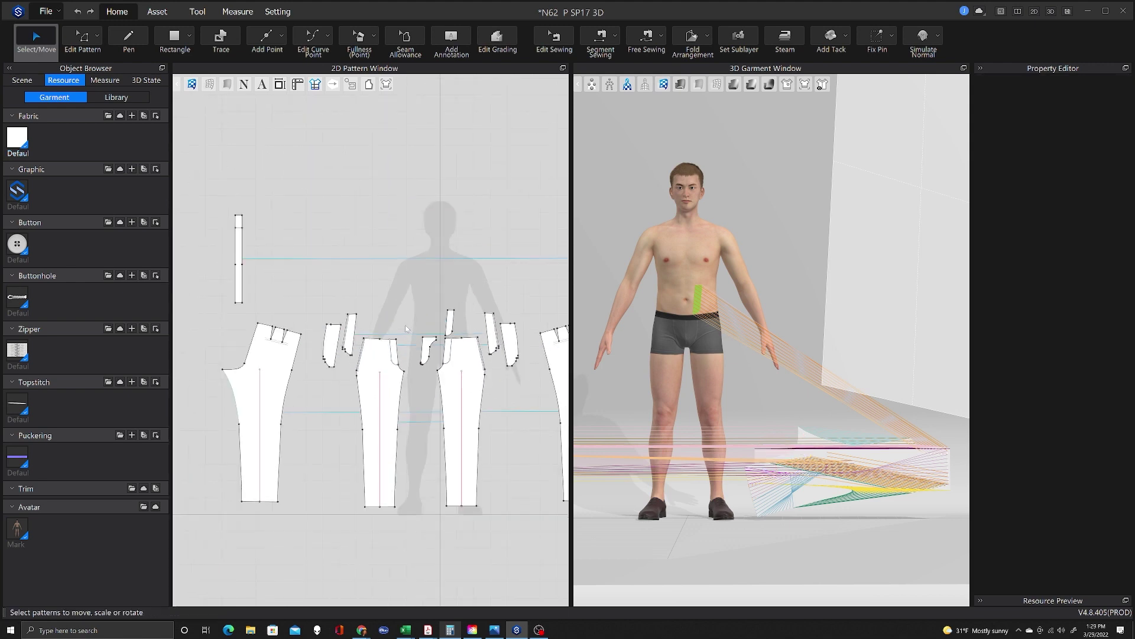
Arrange the symmetric front panels on the avatar's legs using the left-leg centre point LeftLegCenter3_1, and raise them to the waist.
scroll(405, 325, down, 2)
click(447, 368)
click(449, 345)
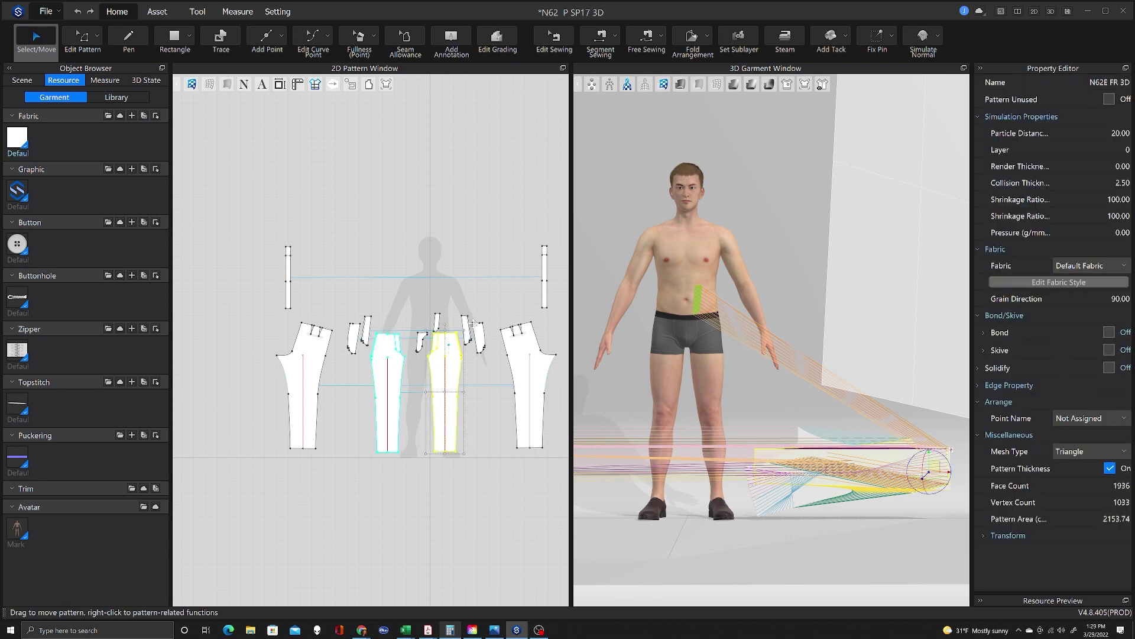
click(594, 87)
click(709, 421)
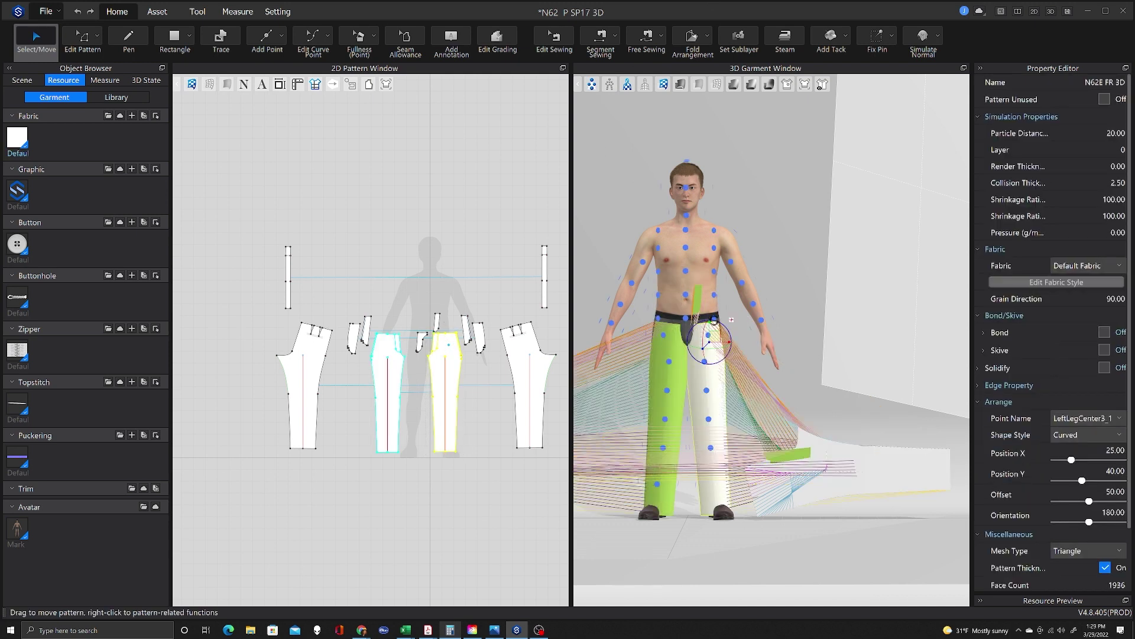
click(674, 341)
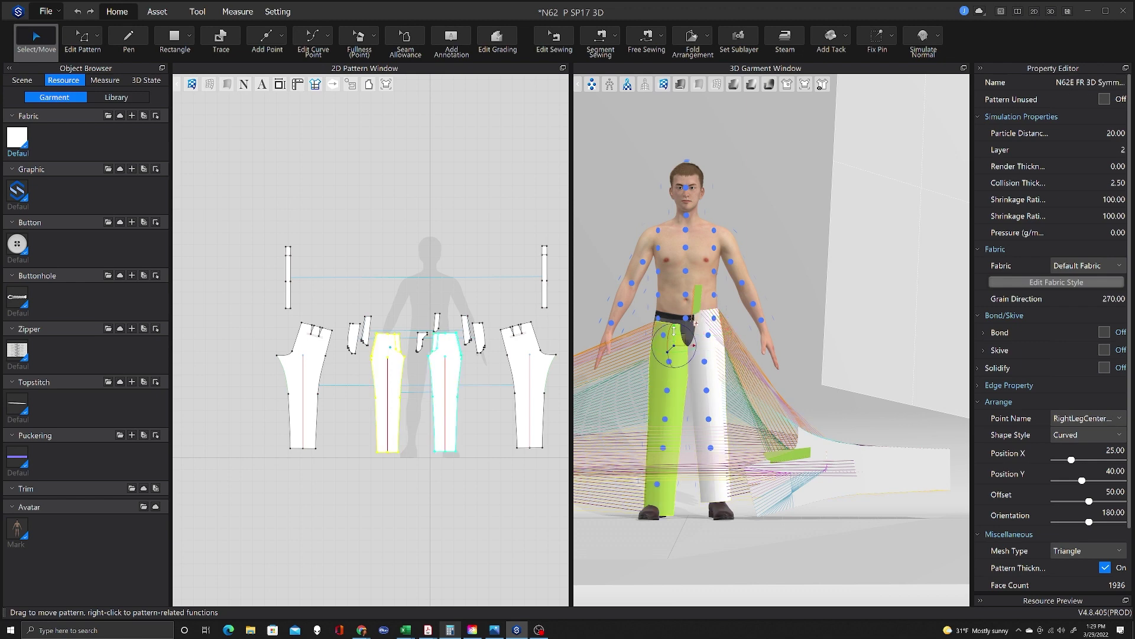
drag(674, 331, 676, 320)
Set the layer to 2 for the avatar's left-leg front panel and to 1 for the narrow left-hand pocket facing in the 2D layout.
click(717, 380)
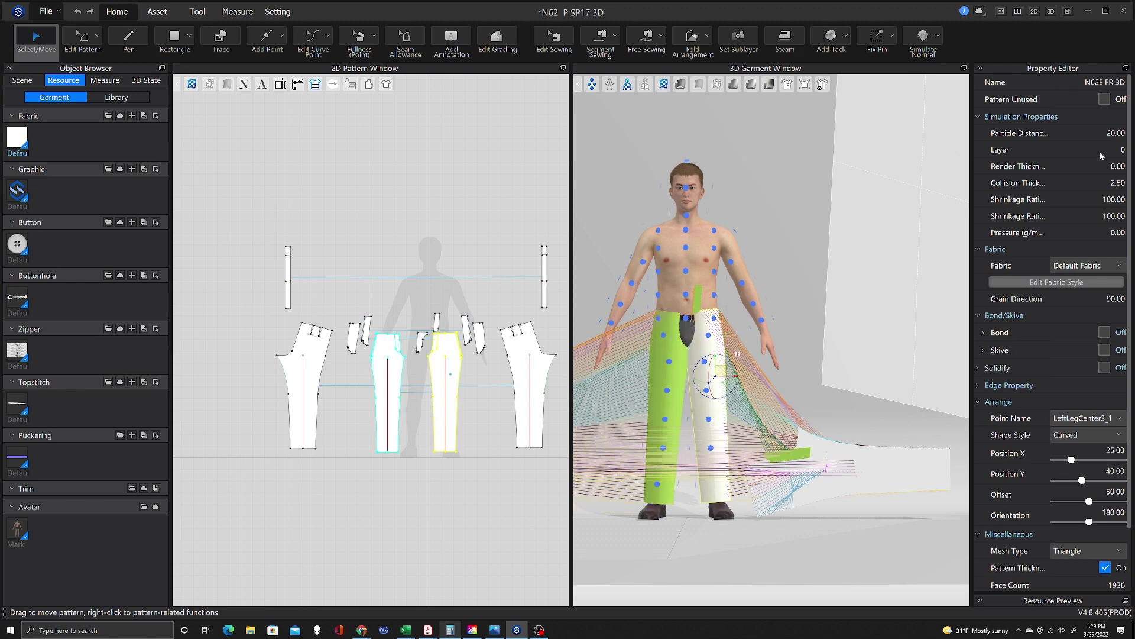
click(737, 354)
scroll(421, 356, up, 5)
click(287, 300)
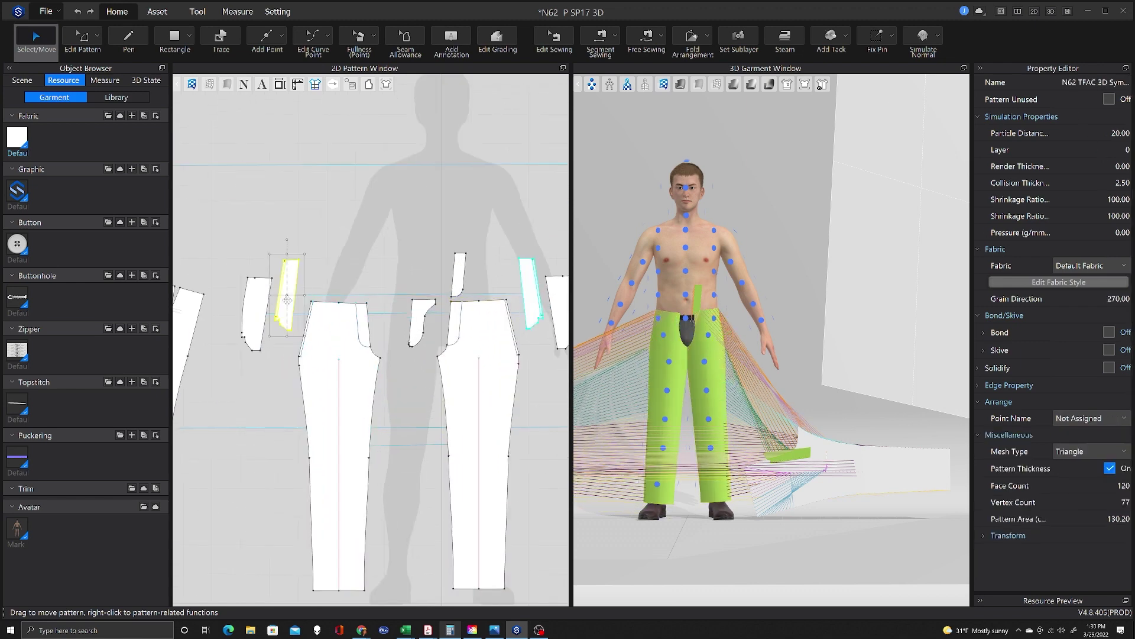
scroll(438, 252, down, 3)
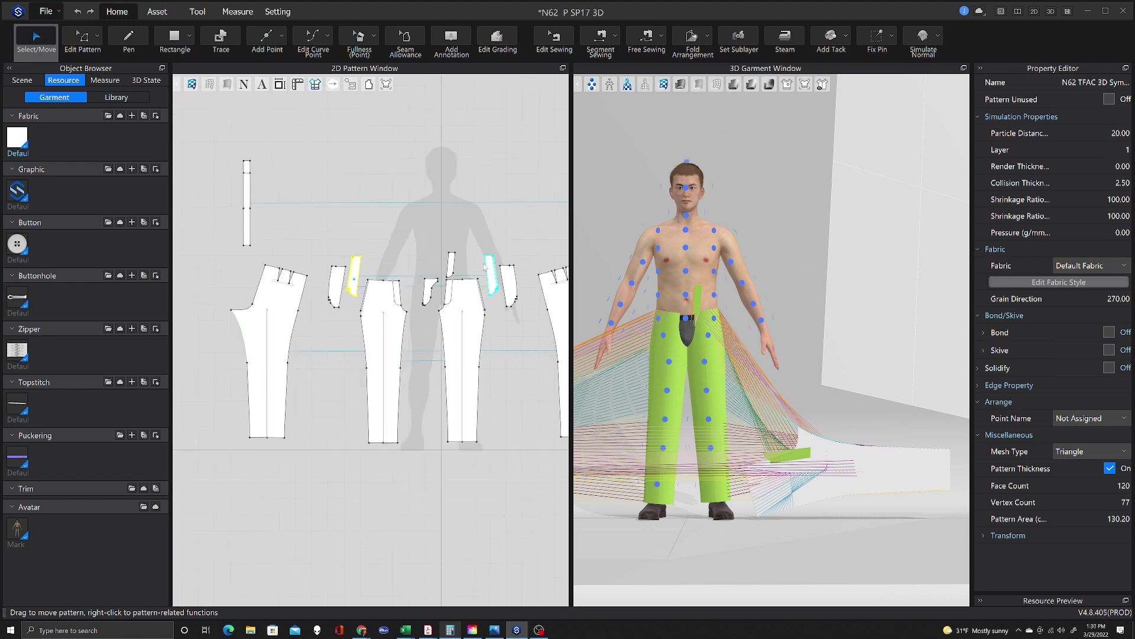
click(409, 231)
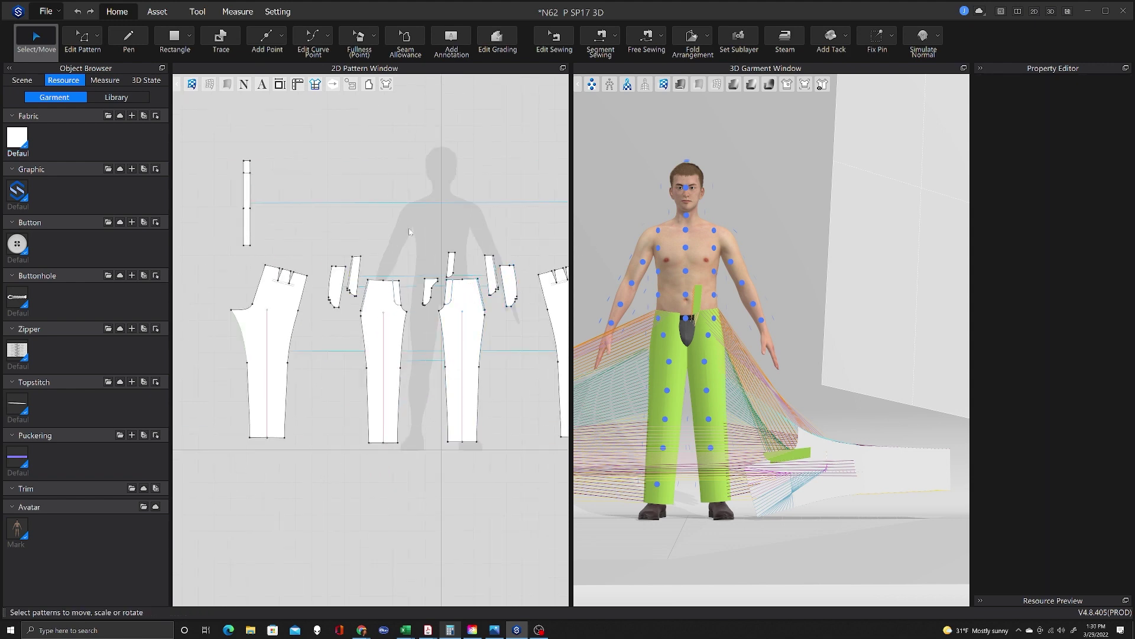
Select both front panels and move them forward, away from the avatar's body.
click(450, 260)
scroll(670, 342, up, 5)
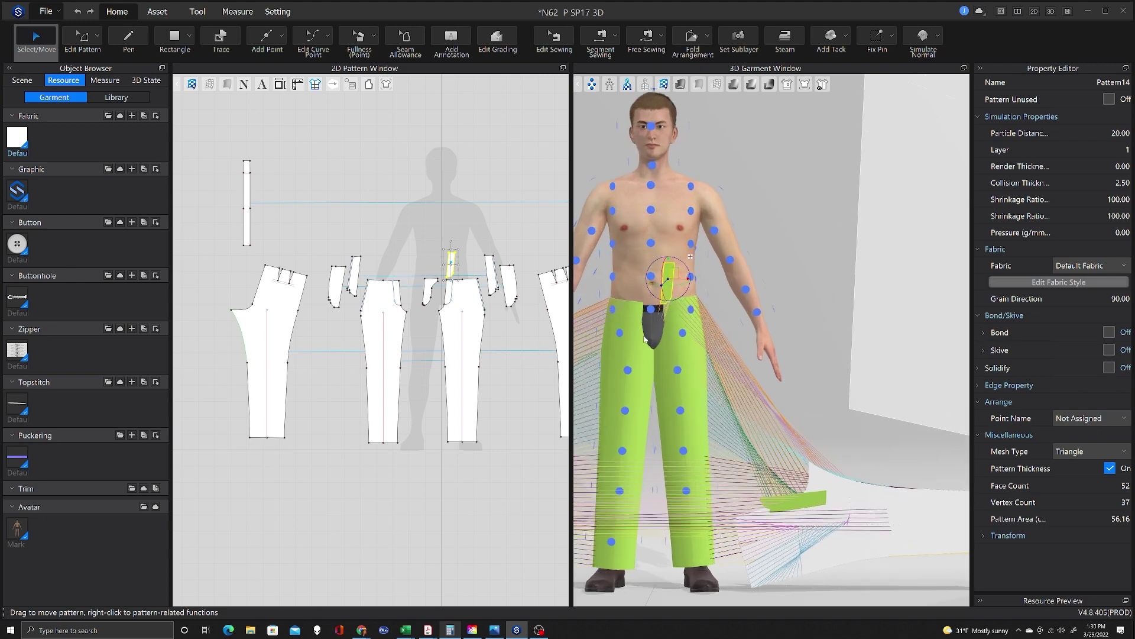
right_drag(710, 341, 851, 359)
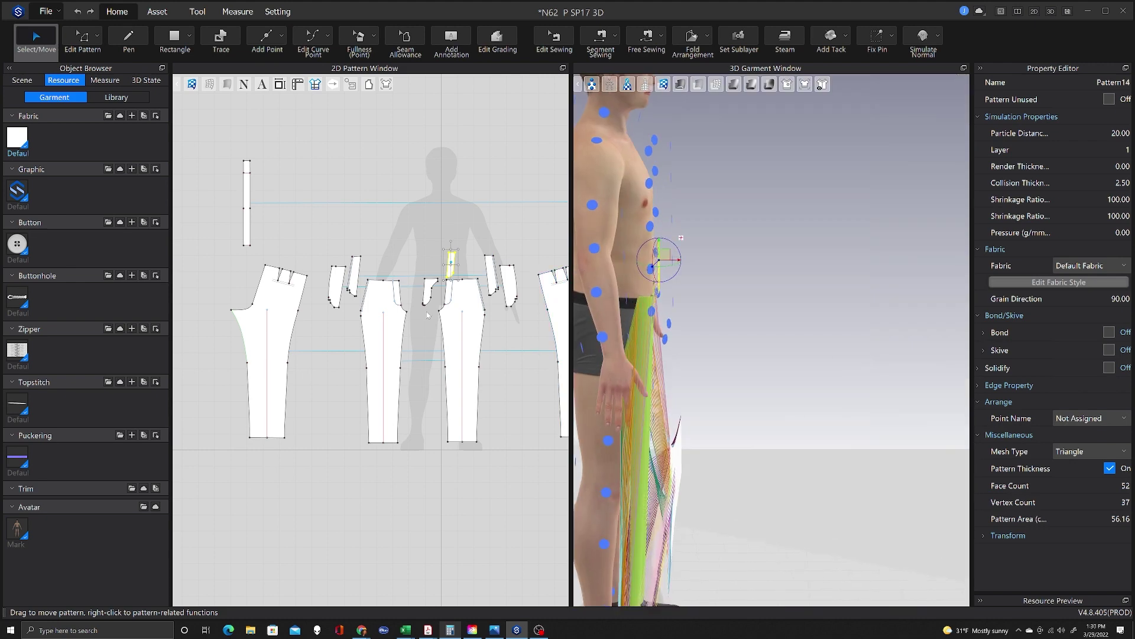
click(460, 292)
shift+click(388, 297)
drag(668, 330, 698, 331)
Superimpose the fly facing on the left-leg front panel at the centre-front opening.
right_drag(808, 382, 661, 384)
click(639, 256)
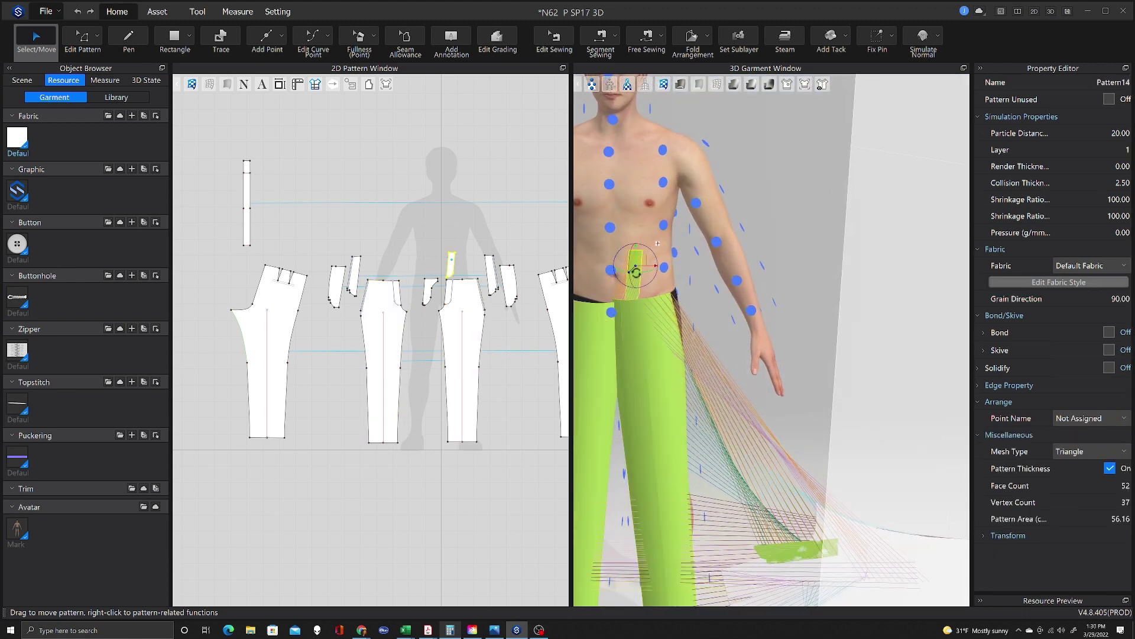
click(657, 343)
right_click(636, 265)
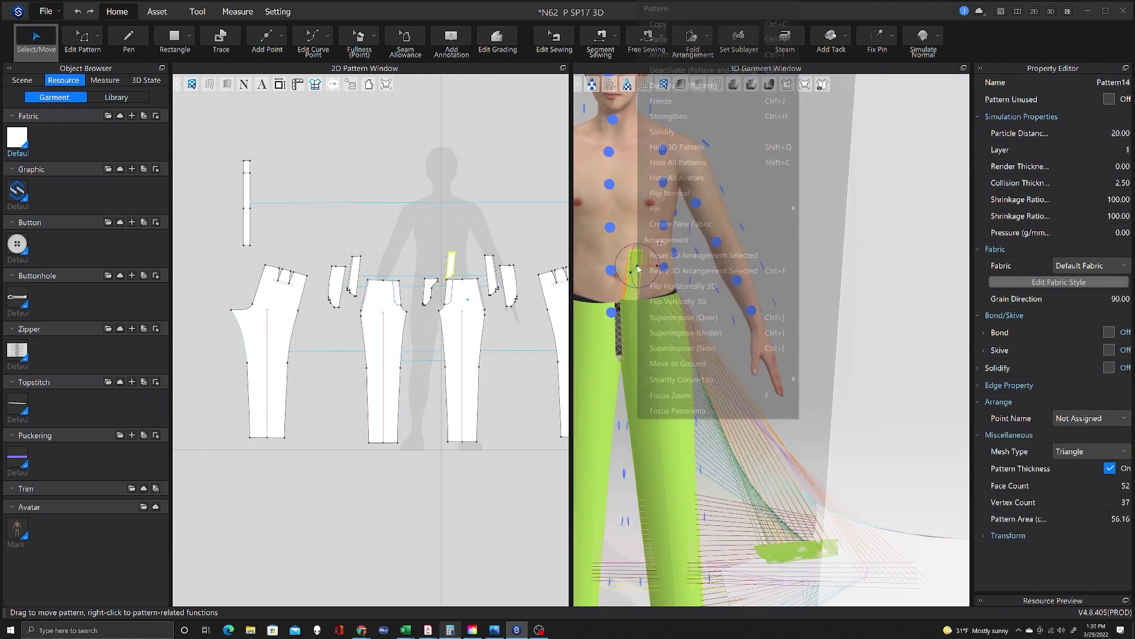
click(674, 301)
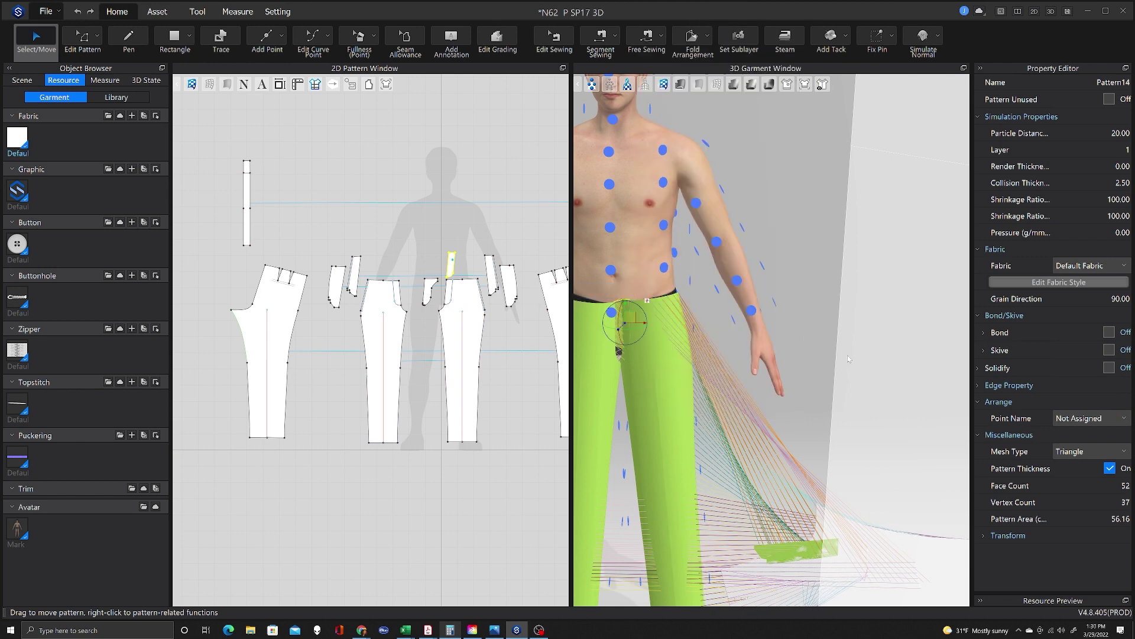
right_drag(694, 341, 649, 318)
middle_drag(740, 349, 790, 354)
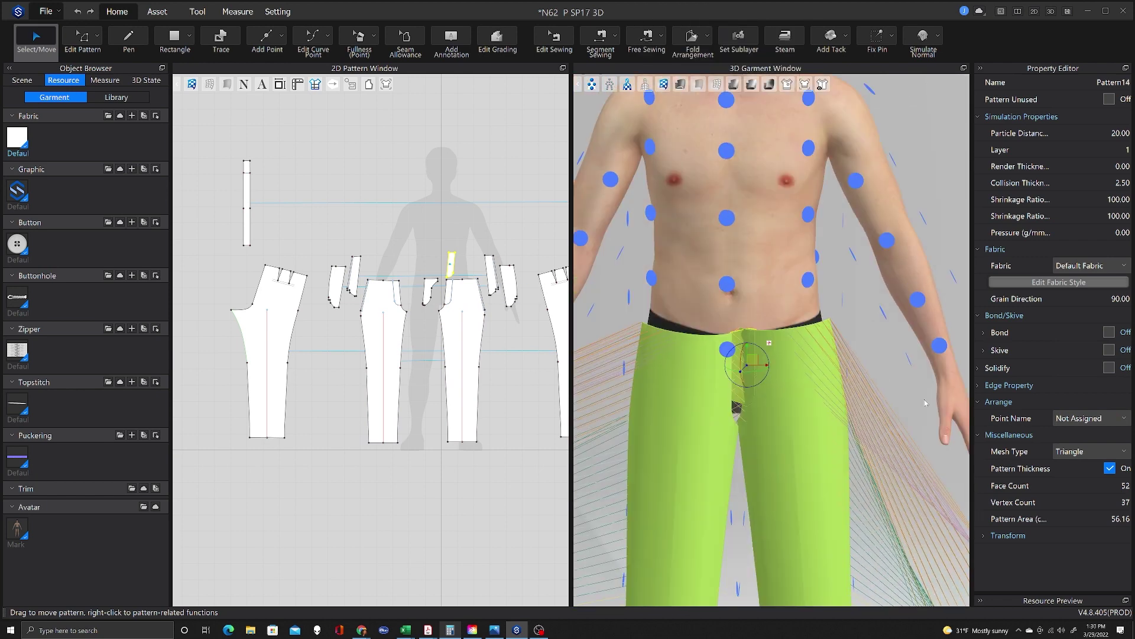
Check the fly area and front panels around the body, and nudge the avatar's right-leg front panel slightly upward.
scroll(791, 341, up, 5)
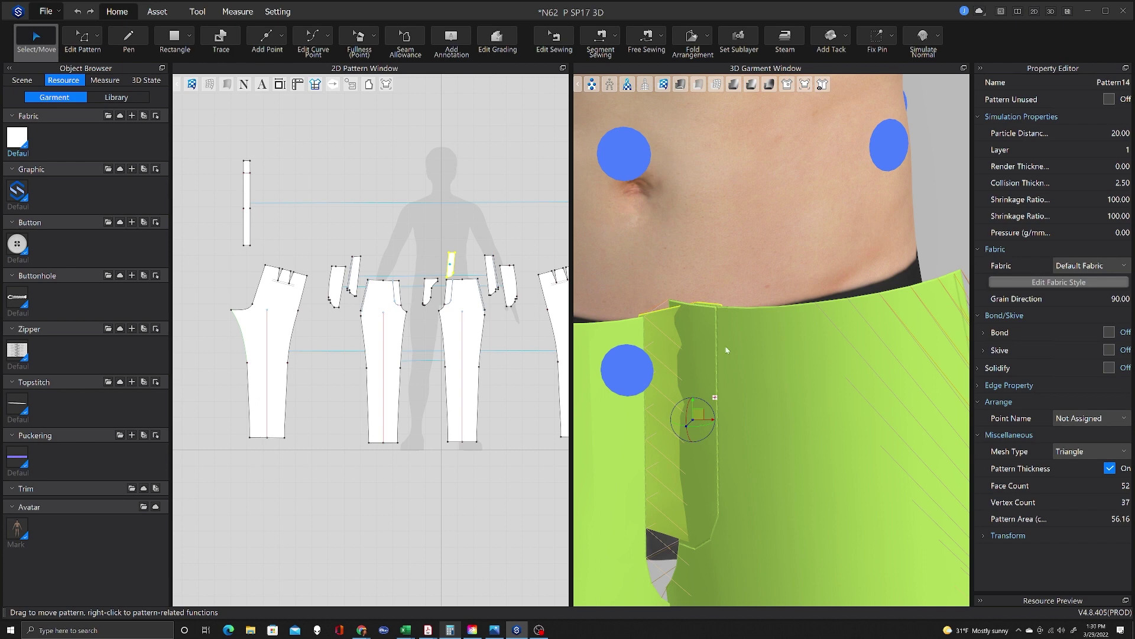
scroll(726, 422, down, 4)
click(786, 388)
right_drag(786, 388, 673, 366)
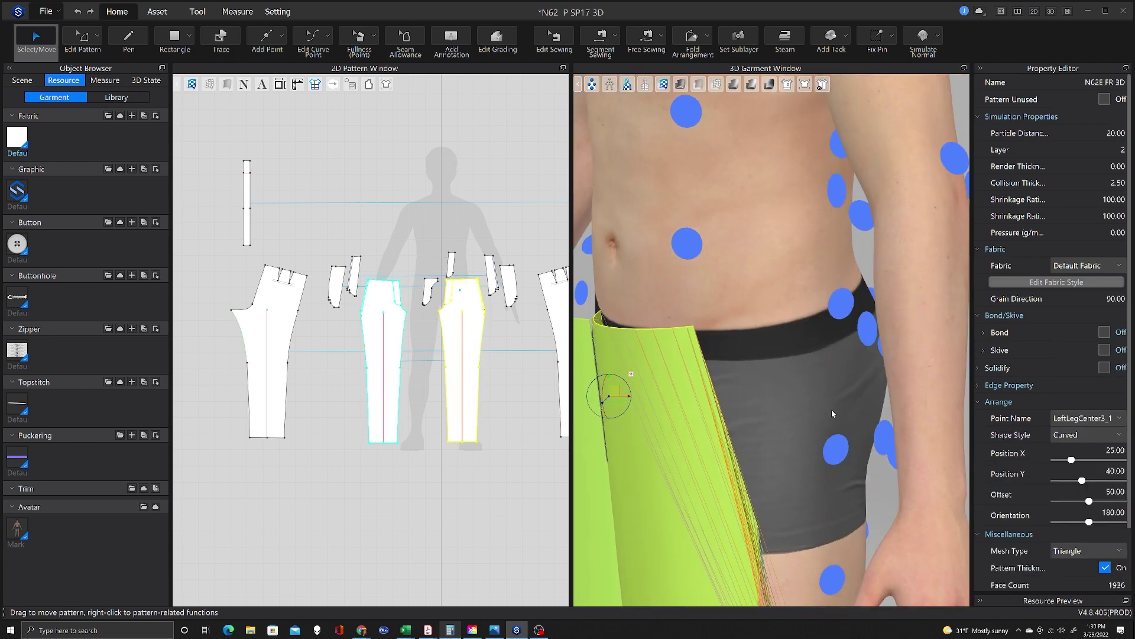
right_drag(606, 398, 766, 340)
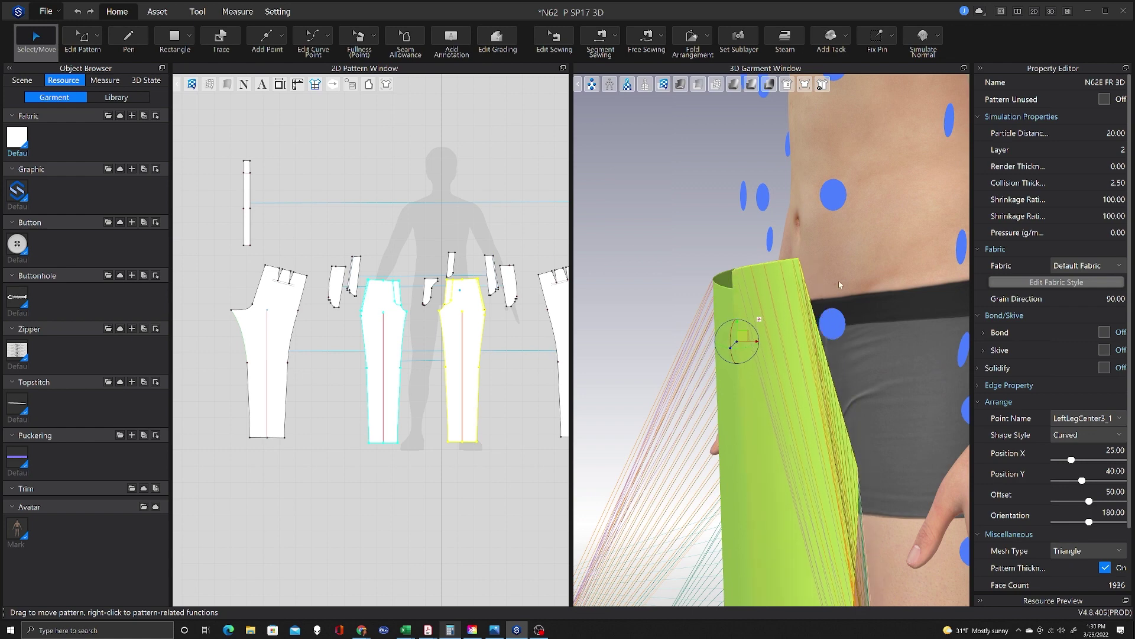
right_drag(838, 280, 918, 305)
middle_drag(919, 306, 740, 201)
scroll(835, 281, down, 1)
click(626, 382)
drag(627, 359, 628, 355)
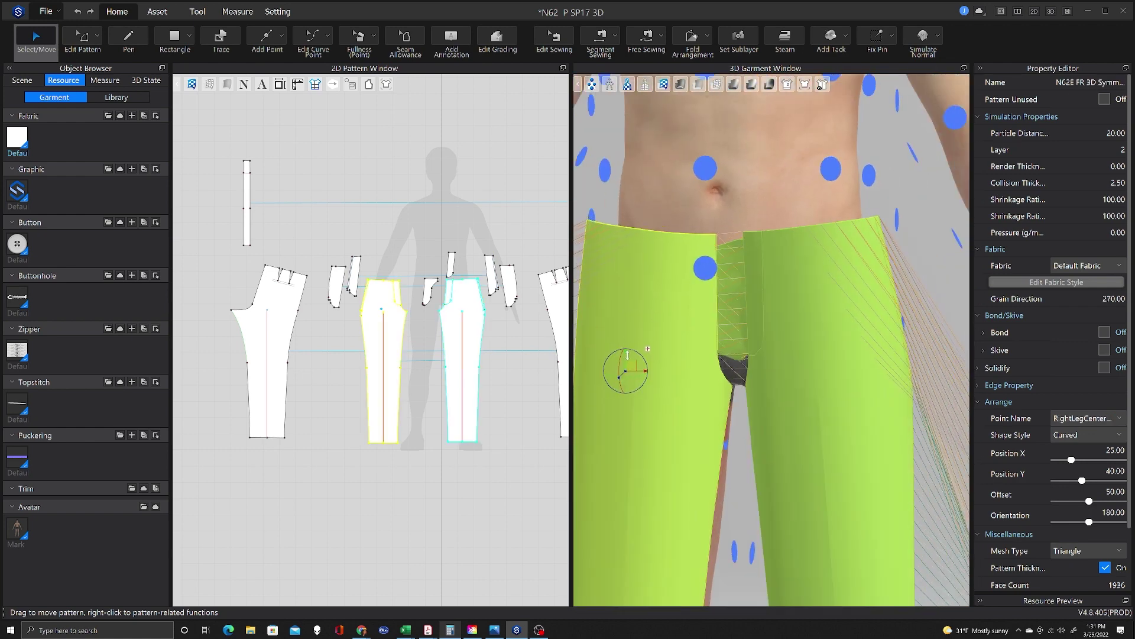
Superimpose the narrow pocket facing under the avatar's left-leg front panel.
right_drag(946, 408, 882, 366)
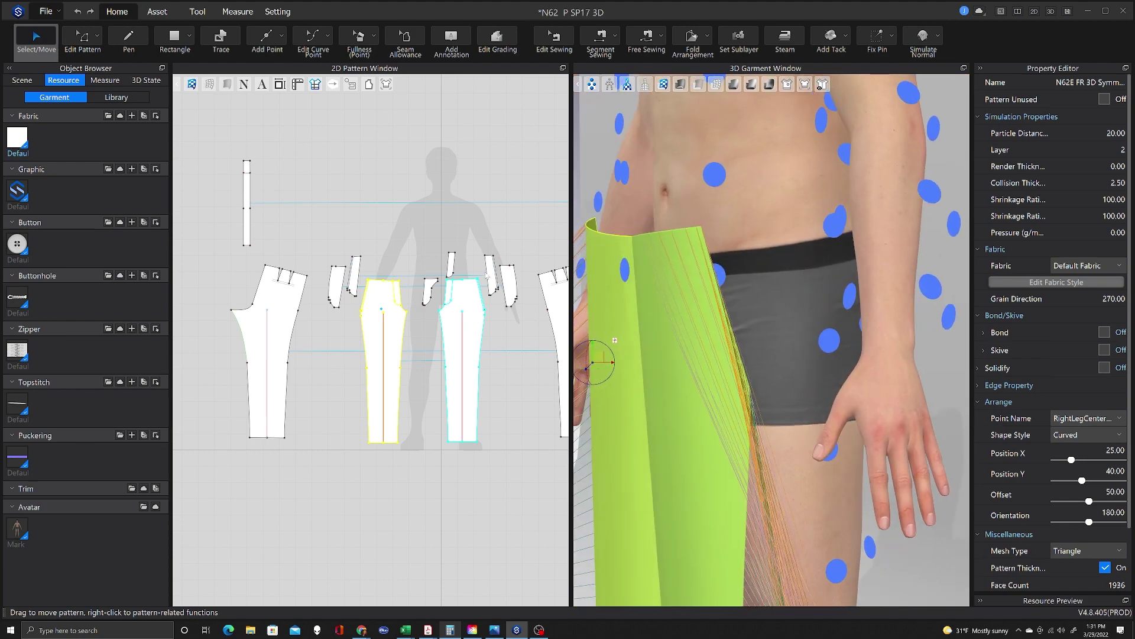
click(487, 272)
scroll(769, 325, up, 2)
scroll(803, 334, down, 6)
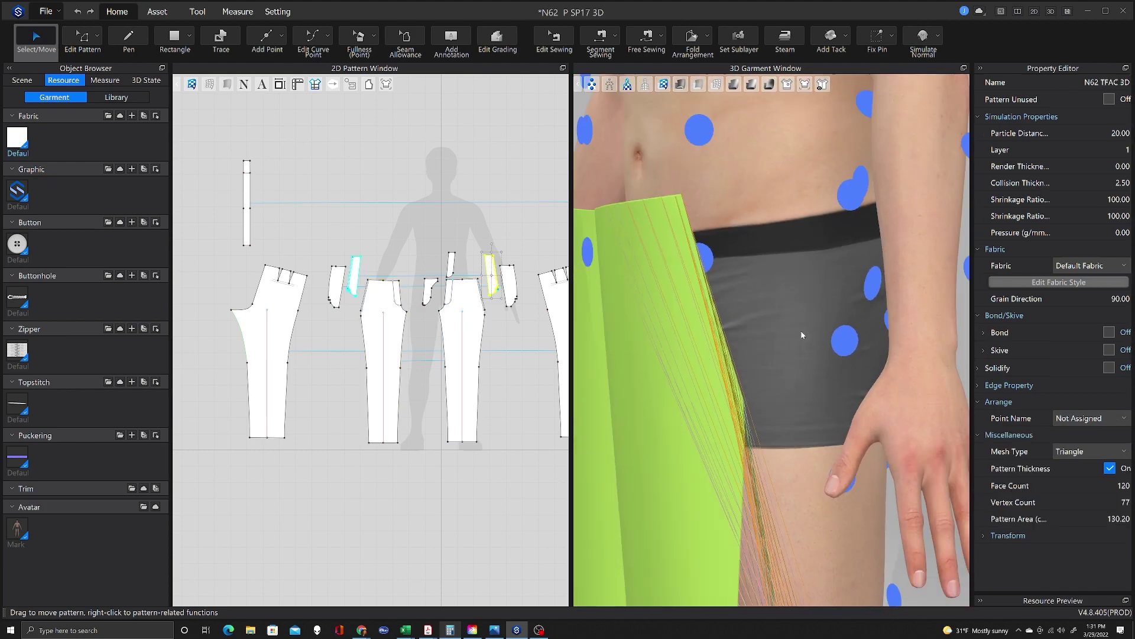
scroll(802, 334, down, 2)
right_click(802, 334)
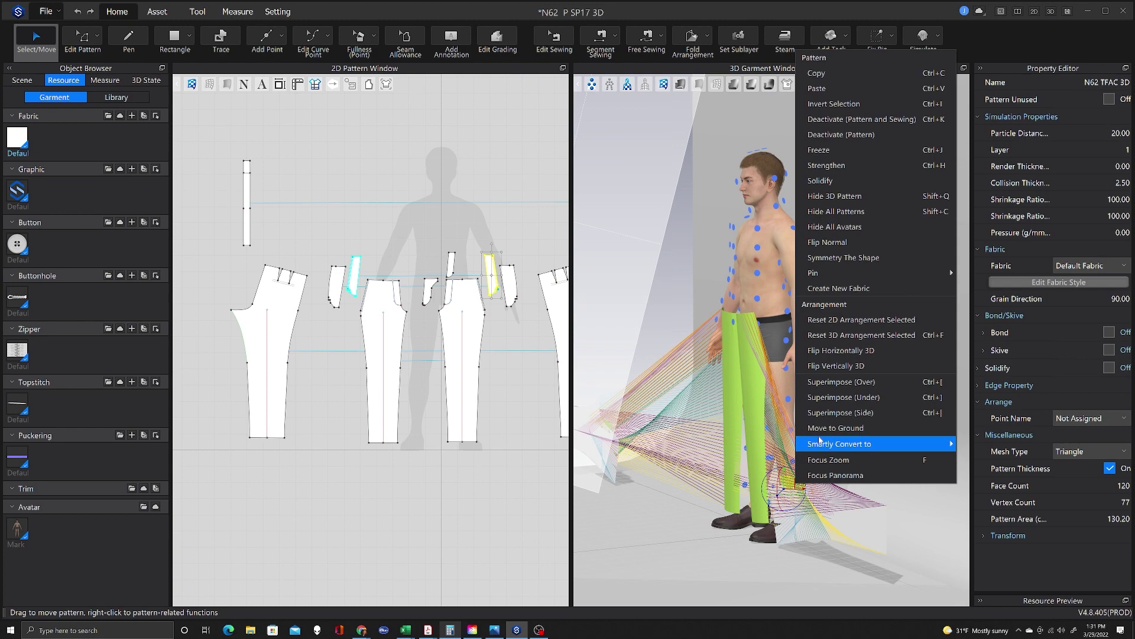
click(840, 397)
right_drag(843, 401, 875, 386)
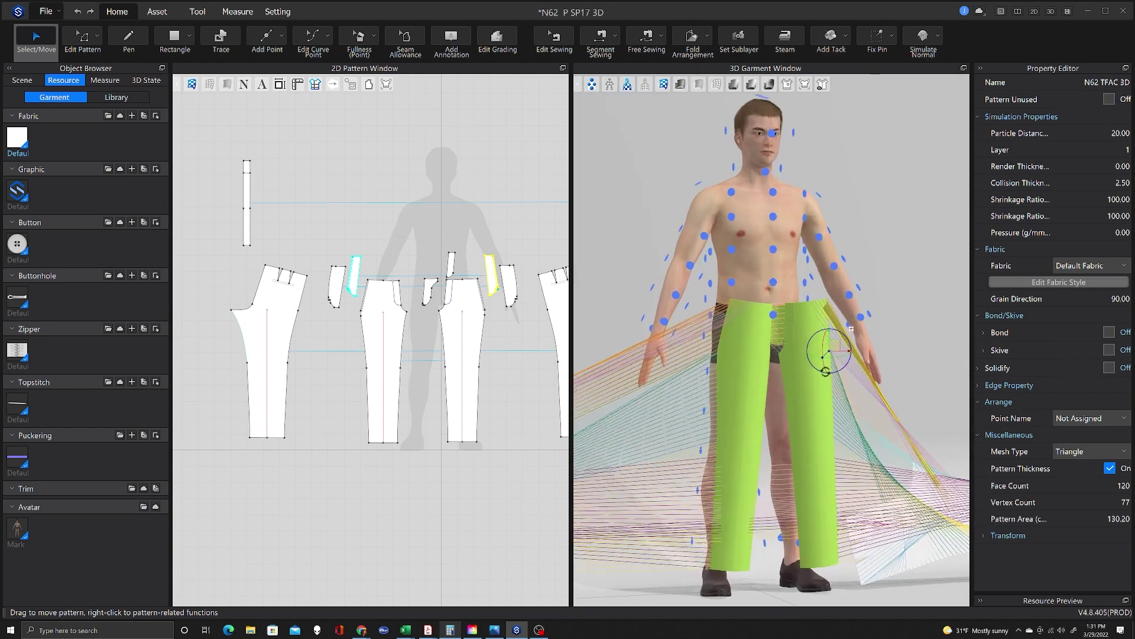
Superimpose the mirrored narrow pocket facing under the avatar's right-leg front panel.
scroll(880, 382, down, 3)
scroll(880, 382, down, 2)
click(631, 388)
right_click(634, 388)
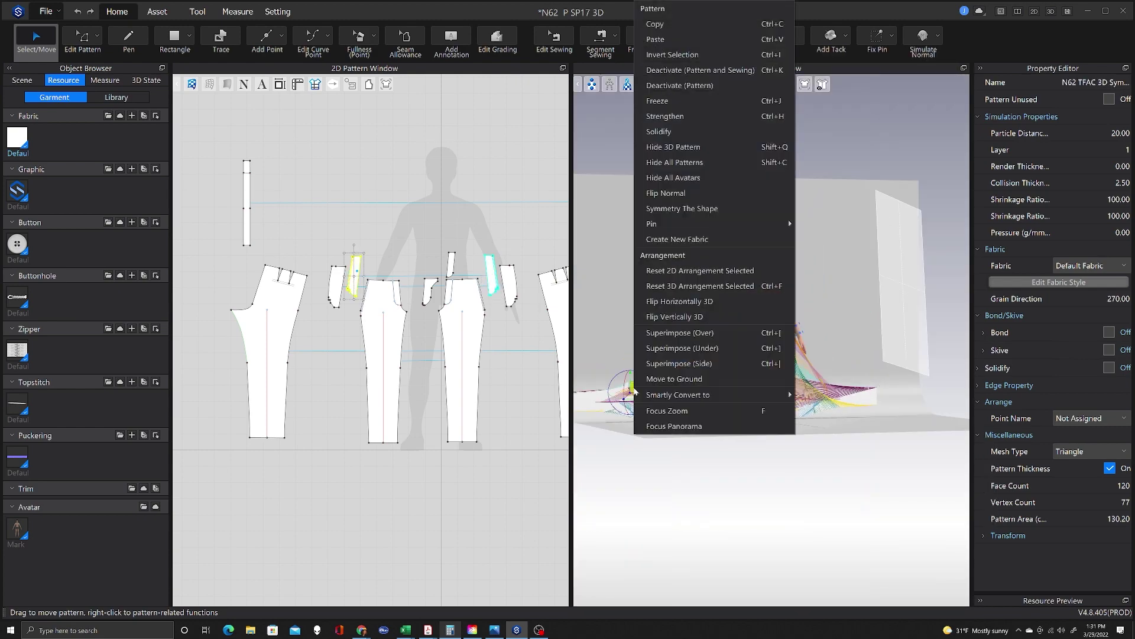
click(700, 348)
Place the left-hand top facing piece beside the avatar's right hip at arrangement point ArmRightRight3.
click(334, 289)
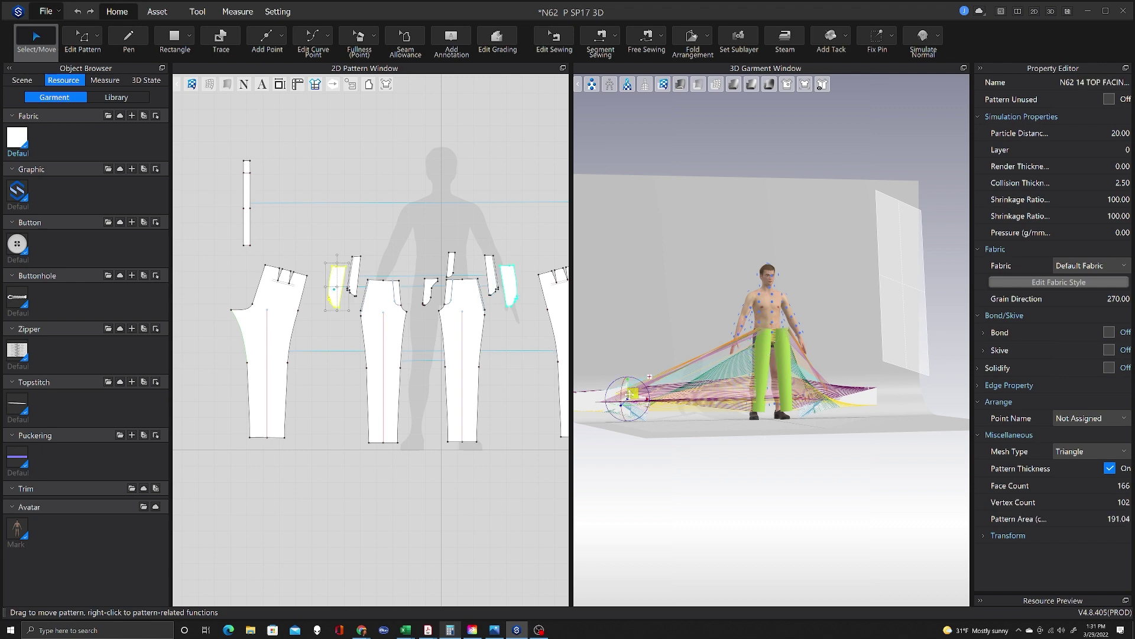
right_drag(669, 306, 762, 344)
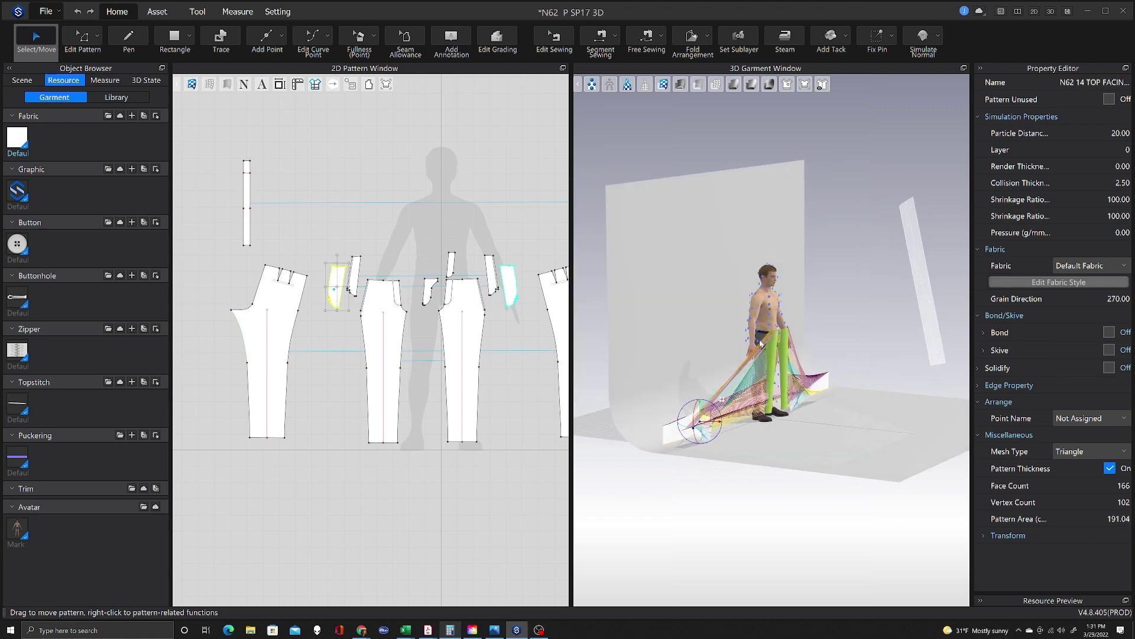
click(759, 334)
scroll(763, 322, up, 6)
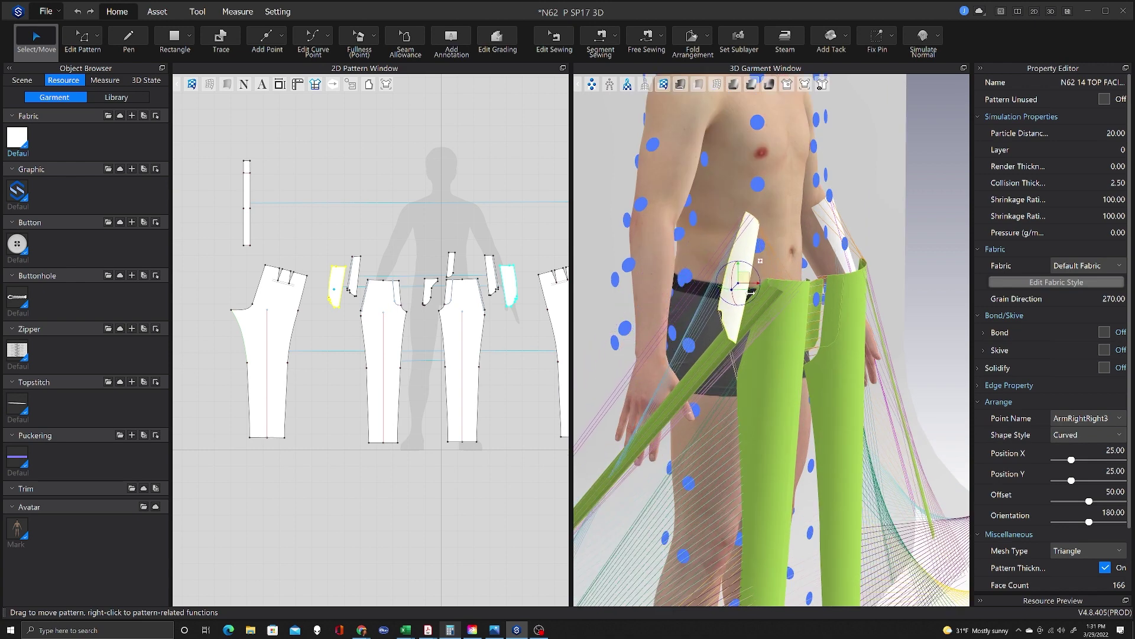
right_drag(688, 283, 735, 507)
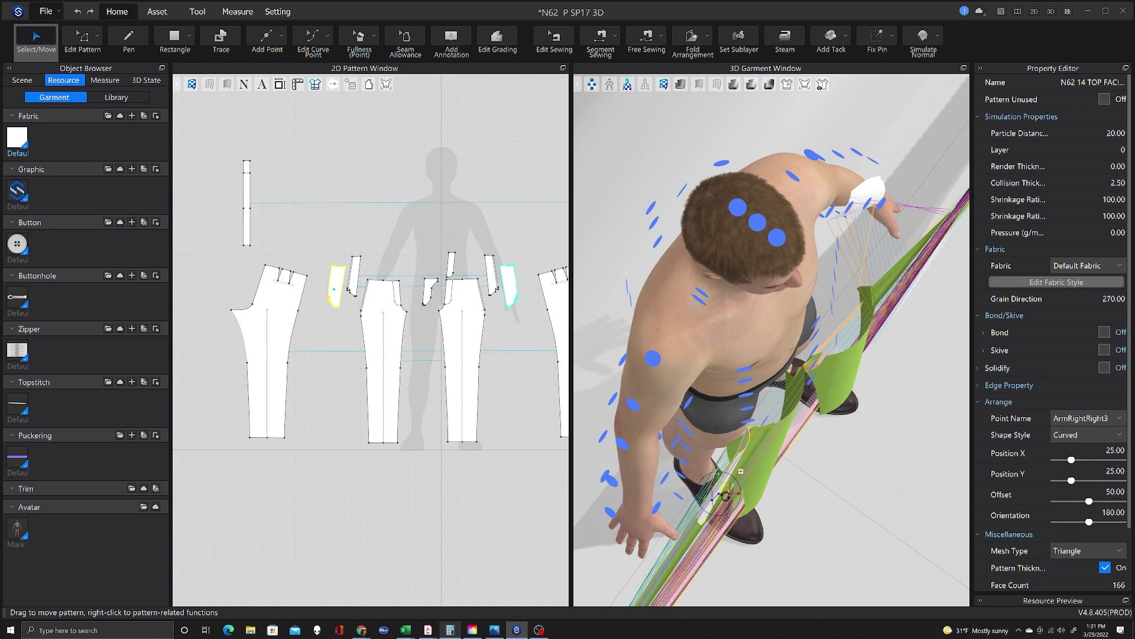
Move the top facing beside the avatar's right hip inward, between the hip and the right-leg front panel.
right_drag(787, 509, 719, 423)
drag(638, 303, 688, 353)
right_drag(688, 353, 833, 337)
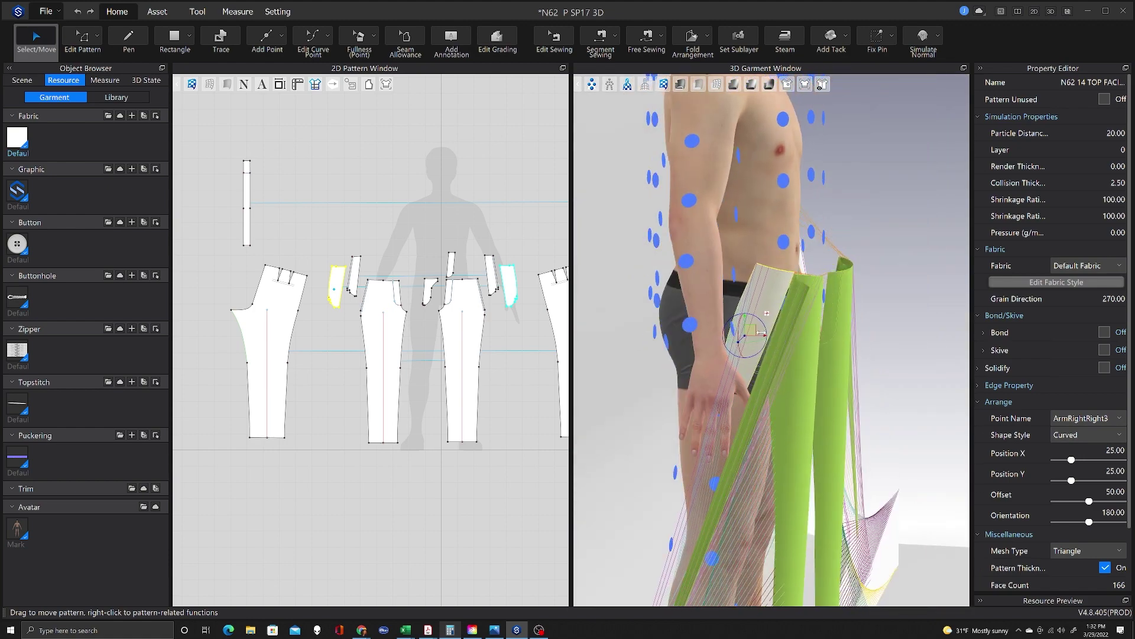
key(2)
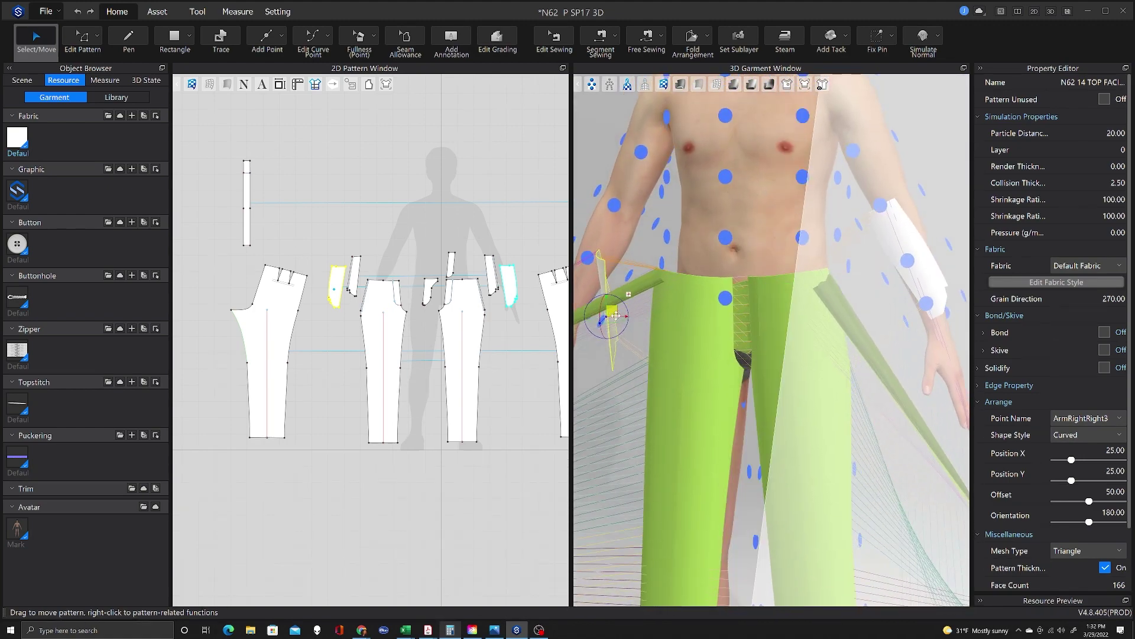
drag(621, 316, 702, 317)
scroll(856, 304, up, 1)
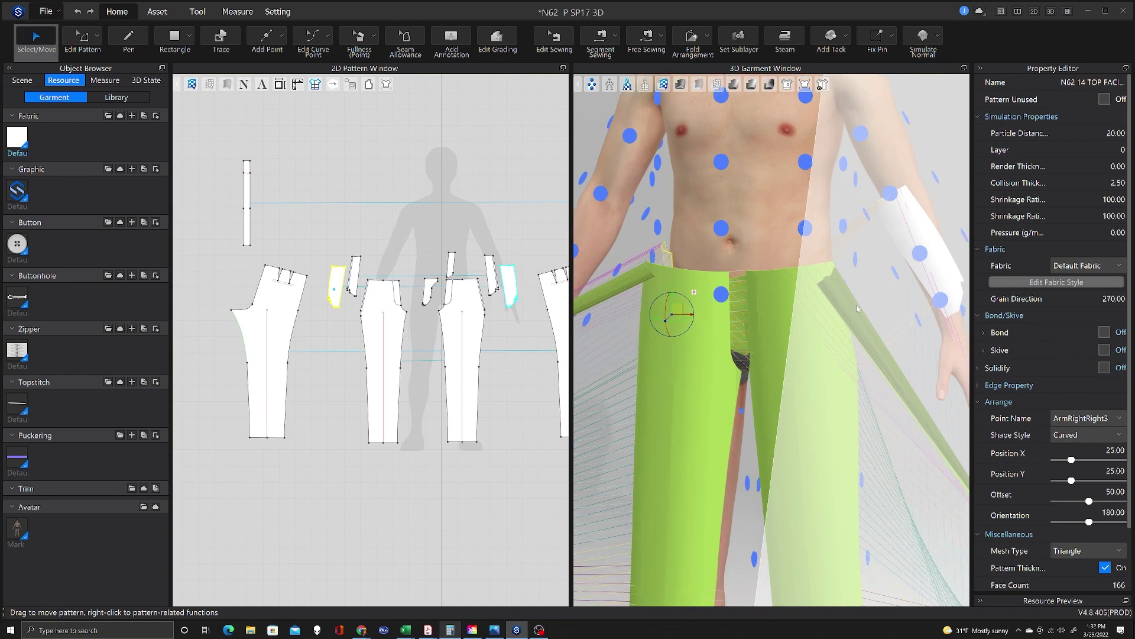
Move the mirrored top facing down from the avatar's left forearm and position it against the left hip.
scroll(855, 272, down, 6)
right_drag(854, 260, 801, 256)
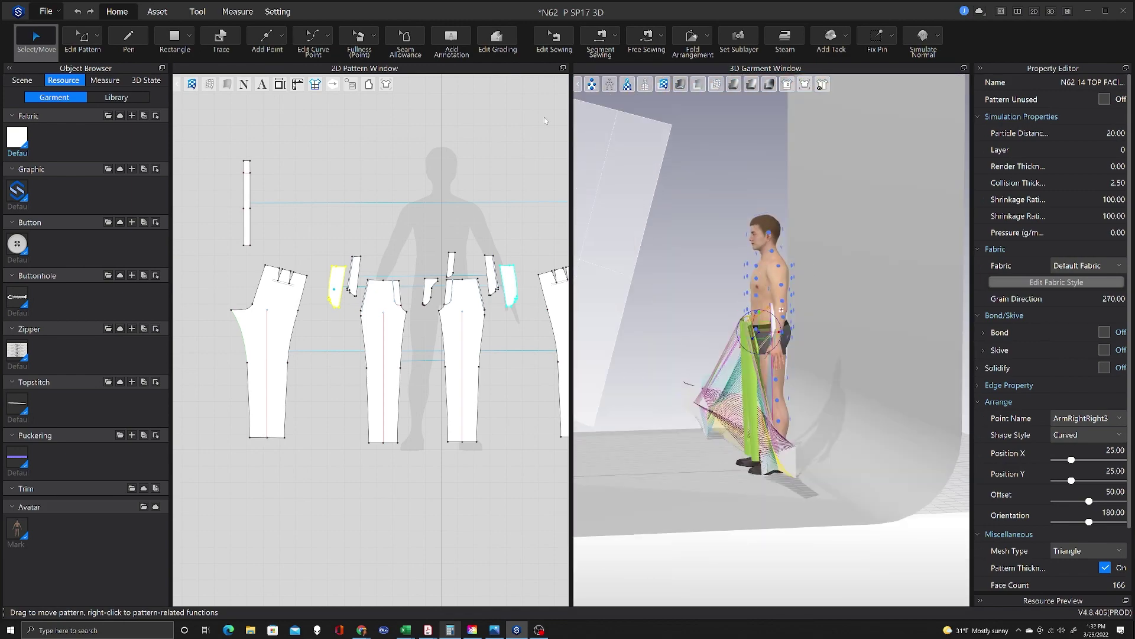
click(615, 237)
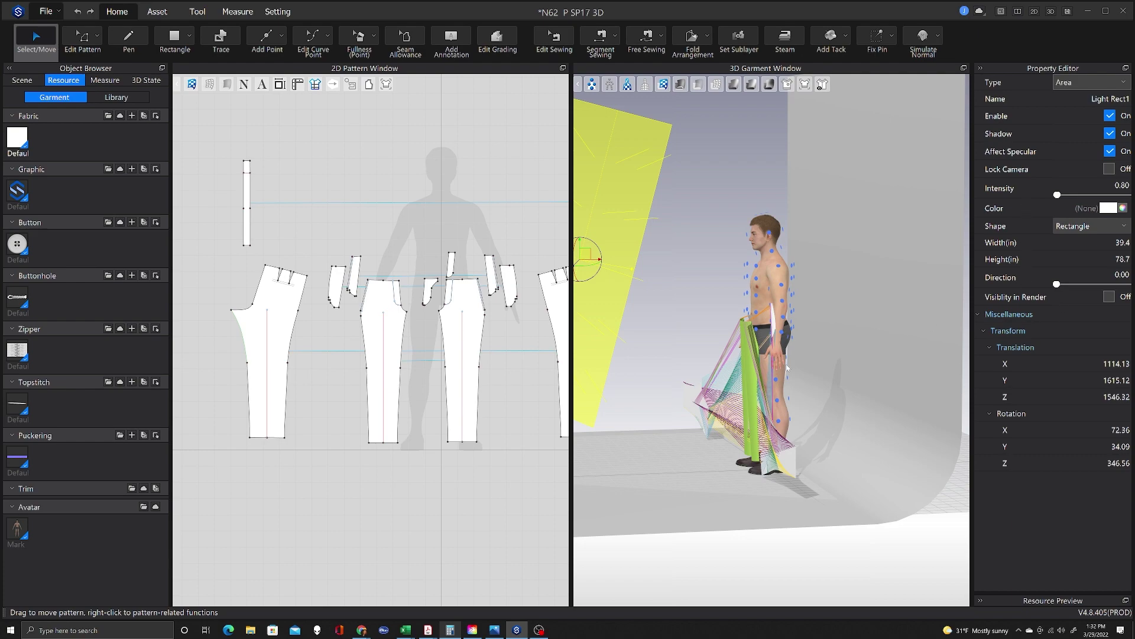
scroll(787, 367, up, 3)
click(508, 278)
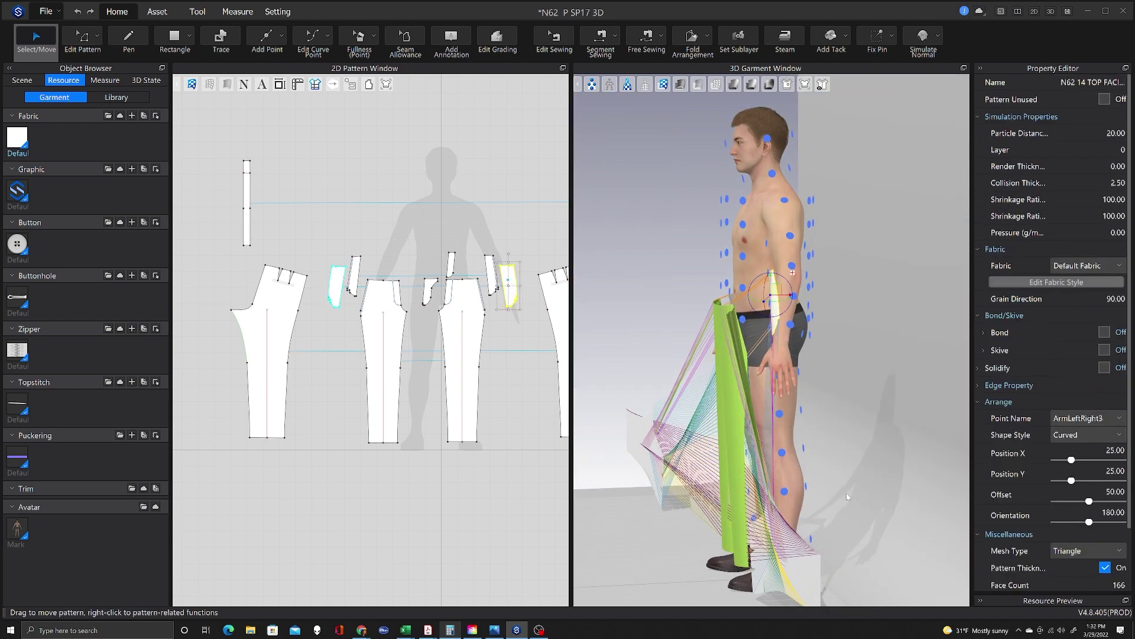
right_drag(816, 467, 894, 478)
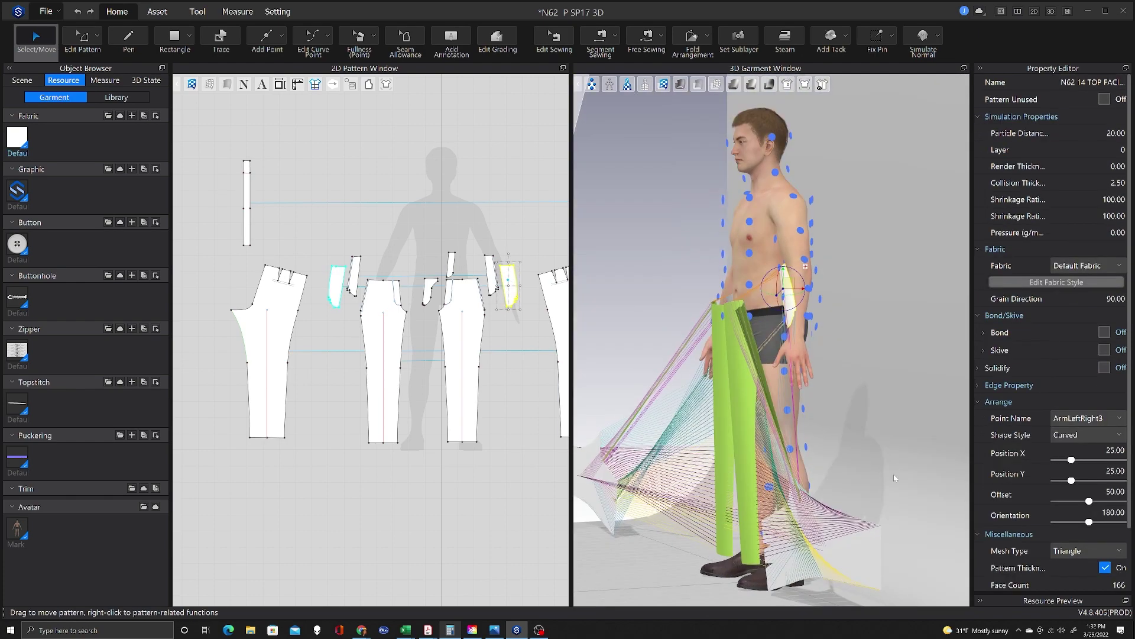
drag(783, 271, 801, 322)
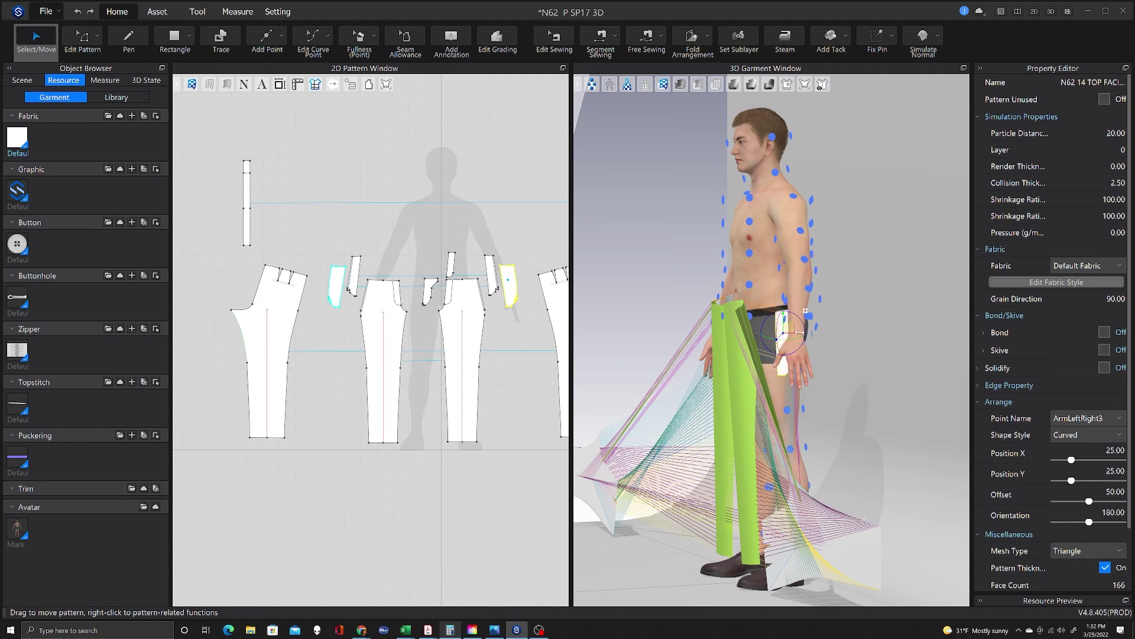
right_drag(799, 333, 887, 361)
drag(839, 376, 806, 386)
Delete the ban_trim backdrop prop from the 3D scene.
right_drag(806, 386, 619, 251)
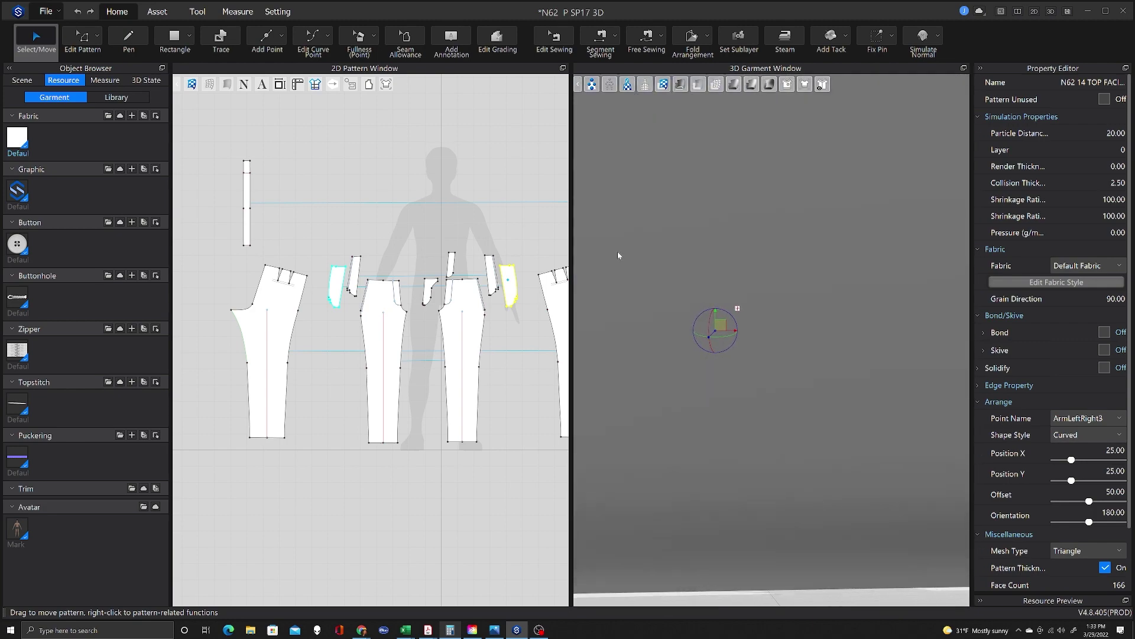
scroll(617, 255, down, 5)
click(885, 174)
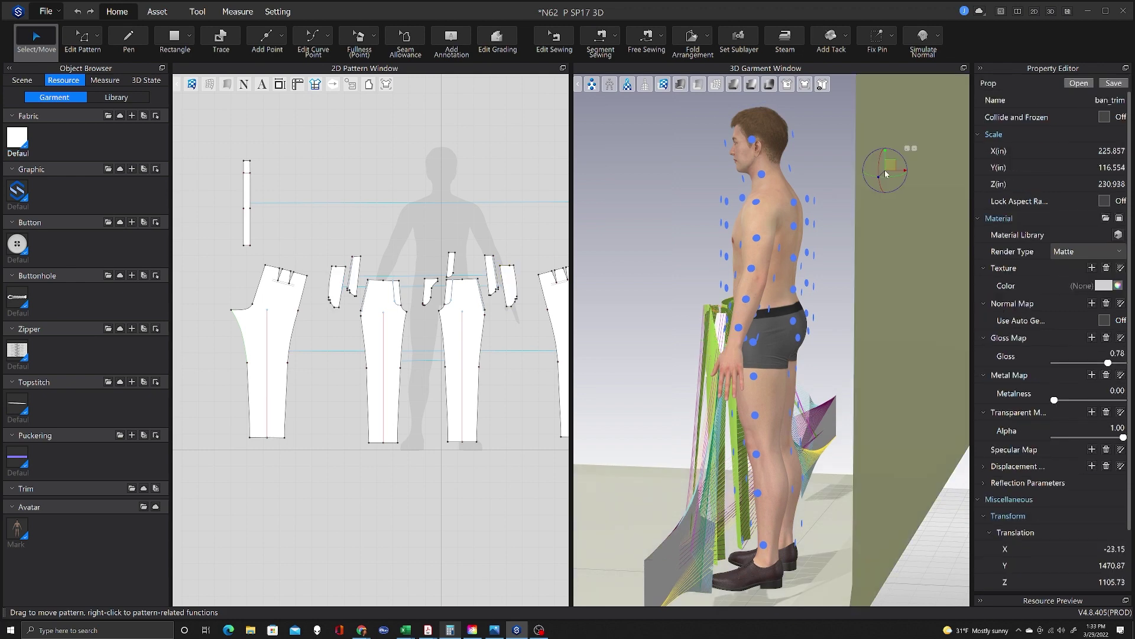
key(Delete)
Place the trouser back panels behind the avatar's legs using arrangement point LeftLegCenter2_3.
key(8)
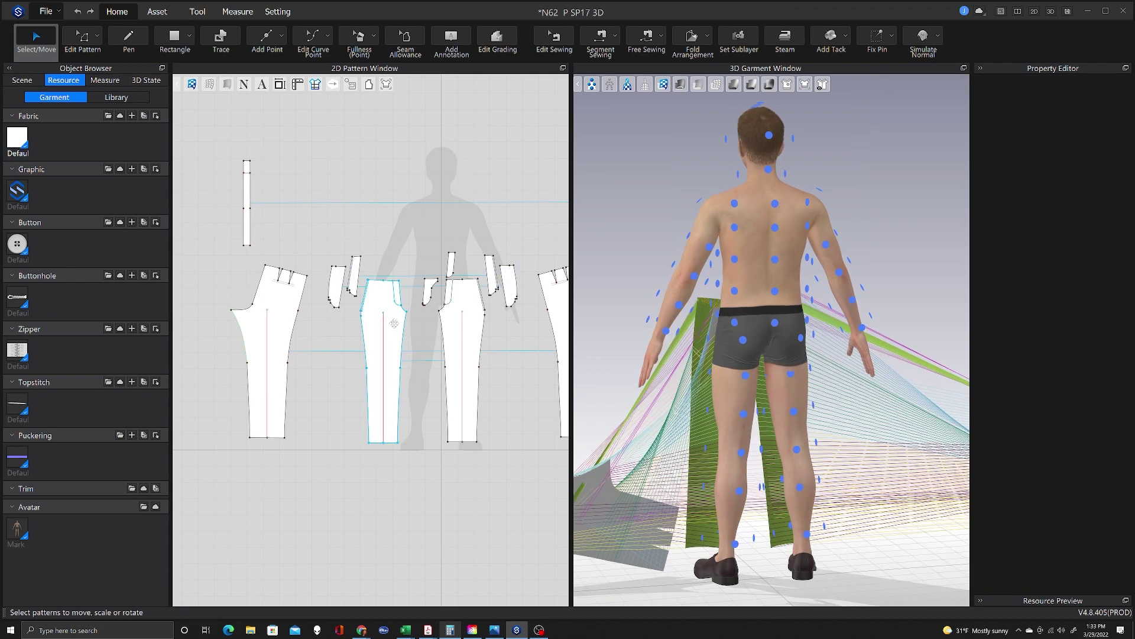
scroll(394, 323, down, 3)
click(744, 419)
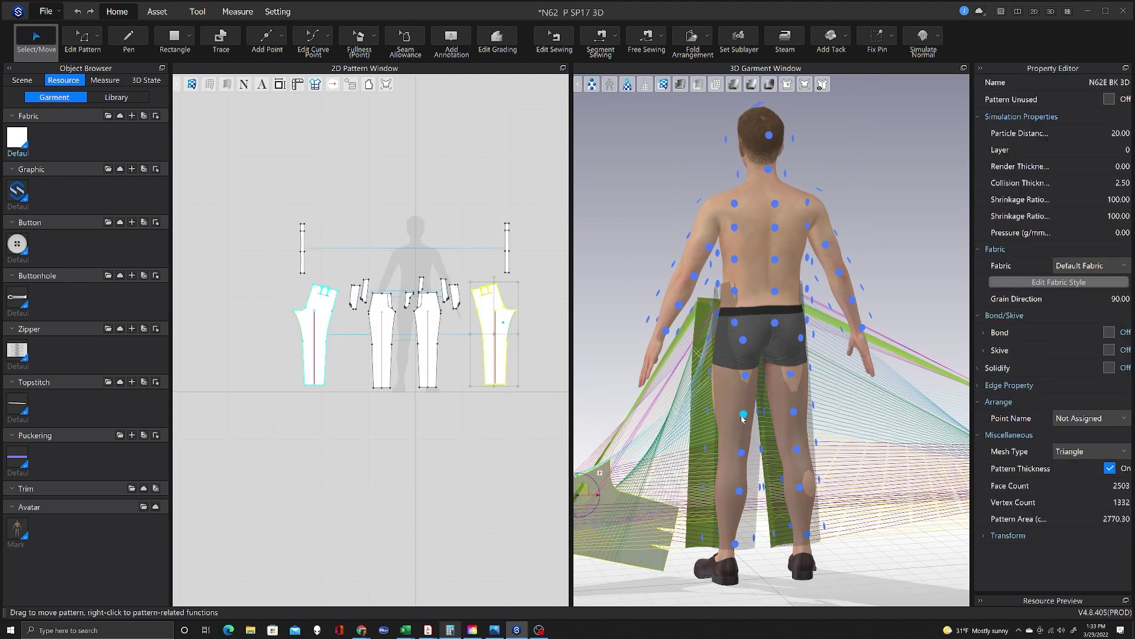
click(743, 415)
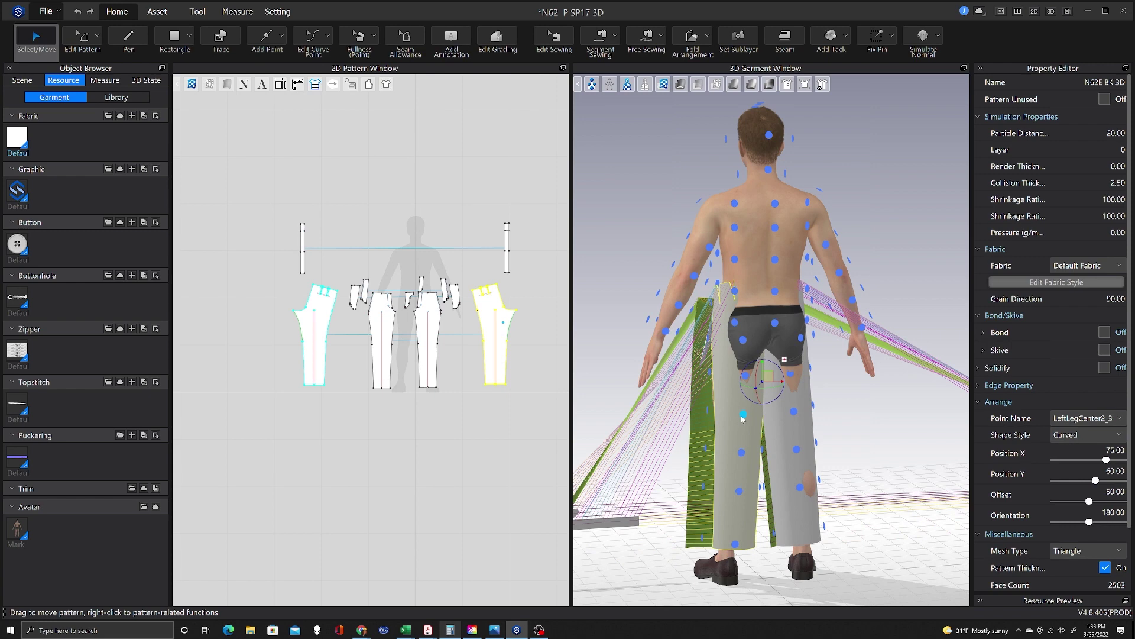
Rotate the vertical waistband pieces to horizontal in the 2D pattern layout.
click(507, 265)
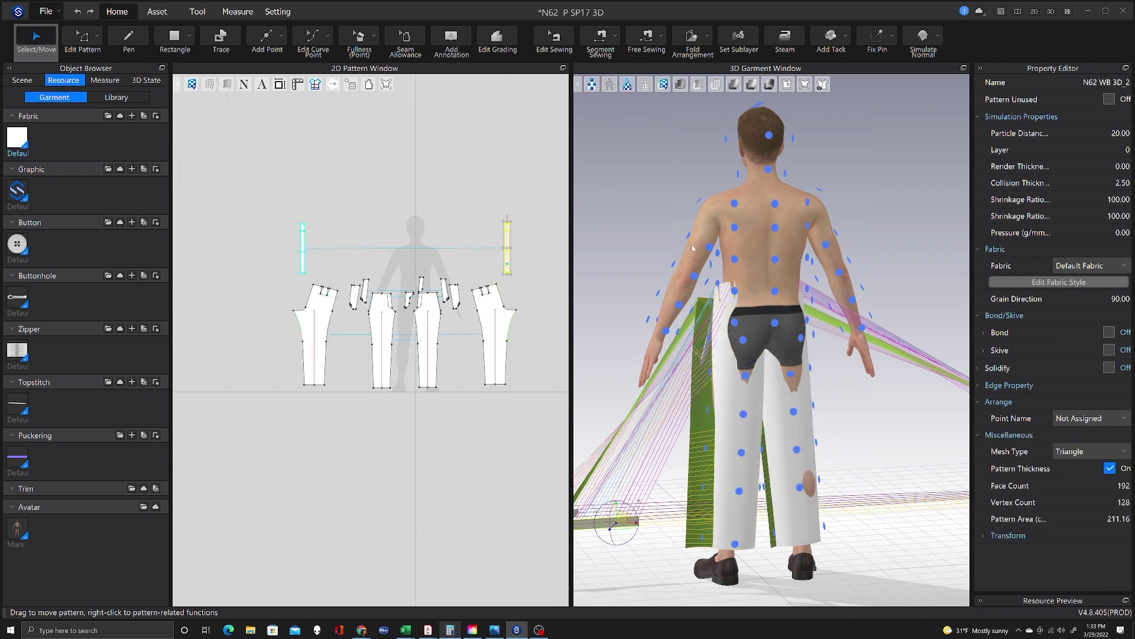
click(319, 201)
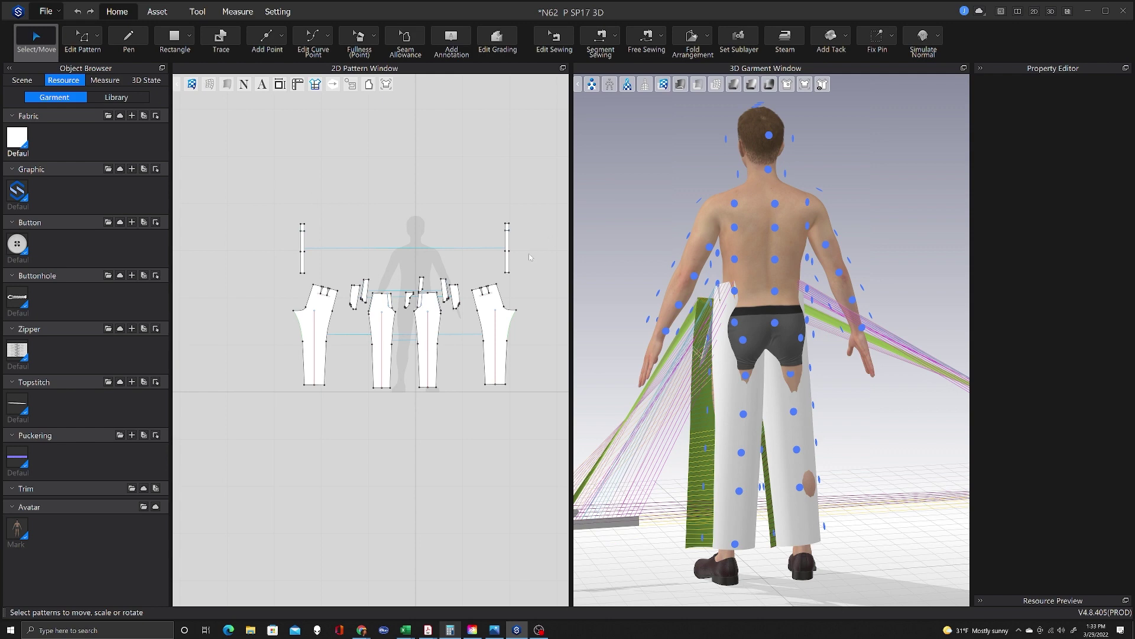
click(506, 264)
scroll(519, 253, up, 5)
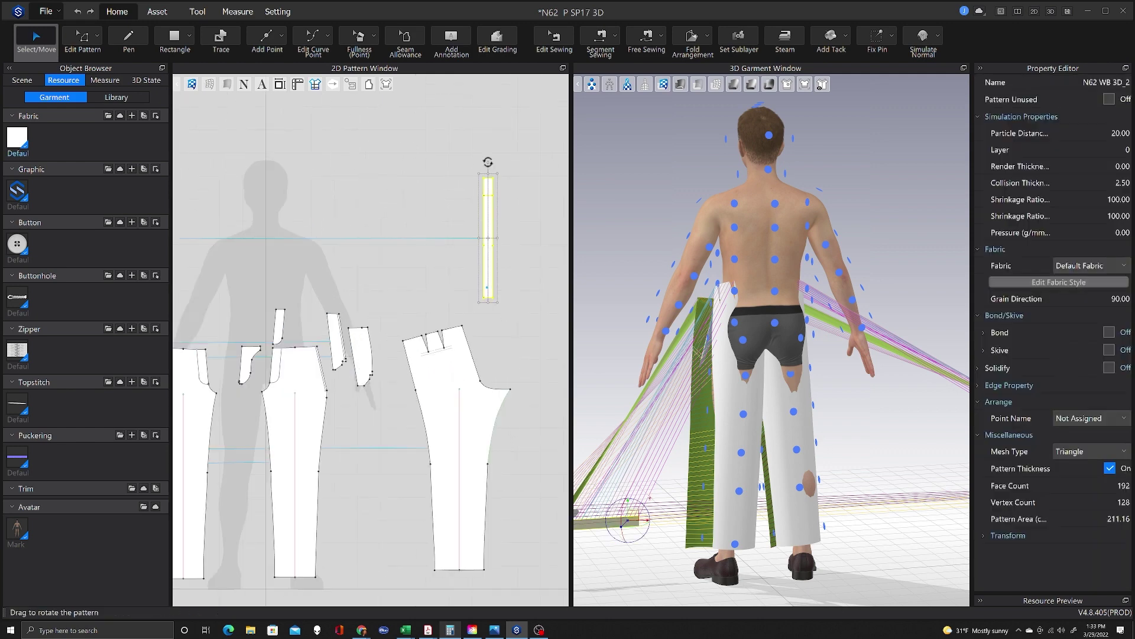
drag(488, 161, 398, 239)
scroll(463, 262, up, 3)
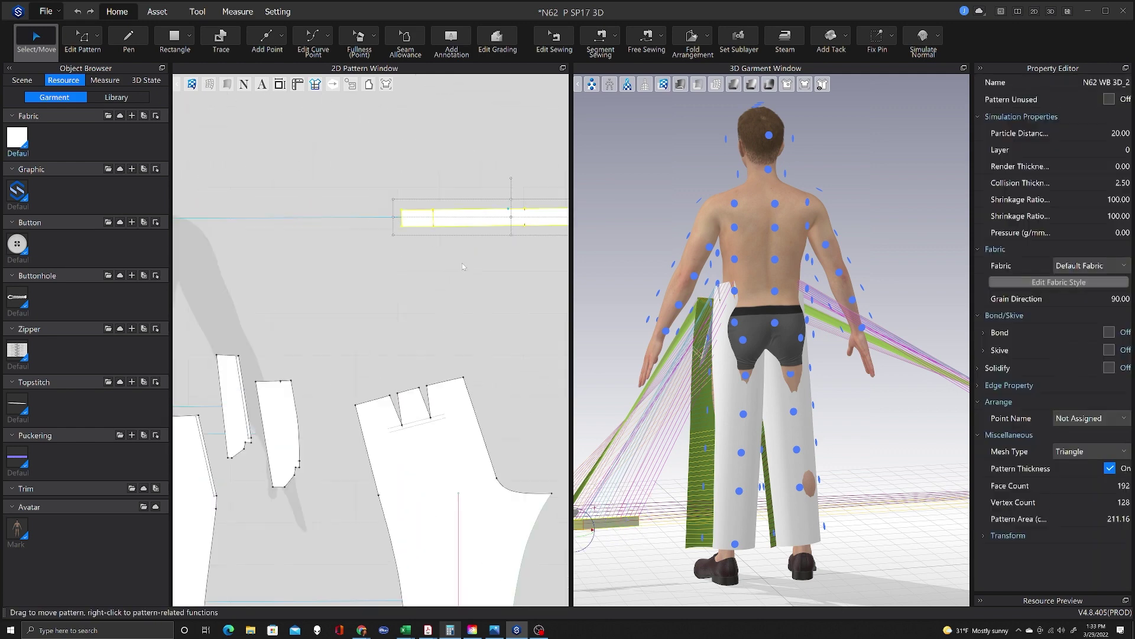
scroll(462, 263, down, 10)
click(345, 233)
drag(379, 277, 398, 262)
scroll(460, 273, up, 5)
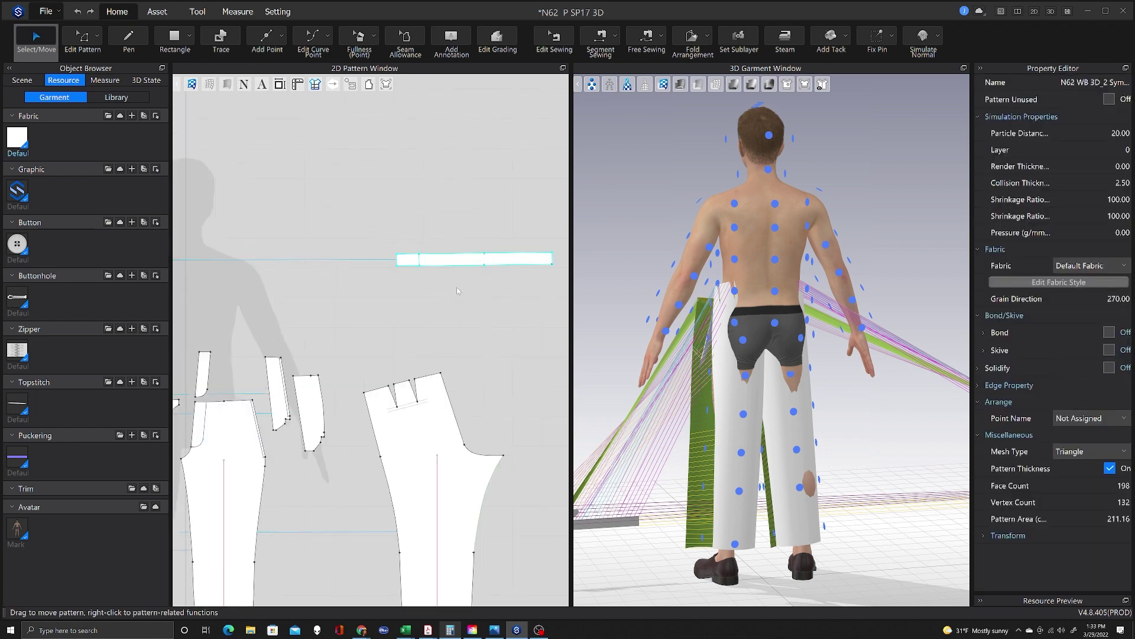
Wrap the waistband around the avatar's waist from the lower body back center arrangement point.
scroll(457, 286, down, 3)
scroll(456, 289, up, 1)
click(511, 267)
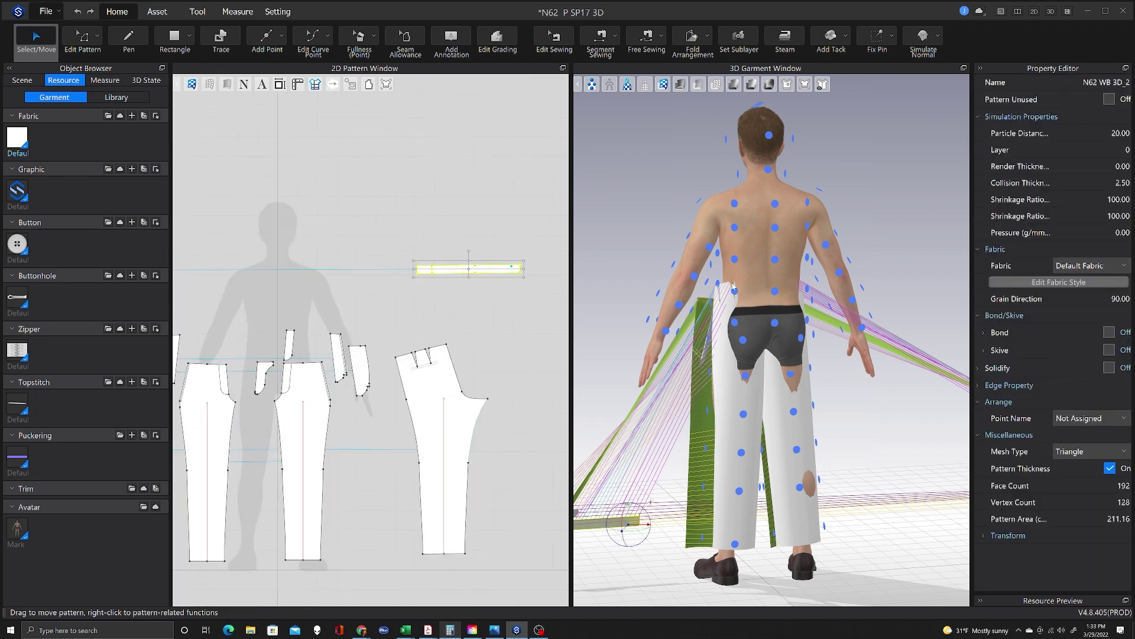
click(774, 290)
right_drag(686, 299, 833, 320)
scroll(833, 320, down, 5)
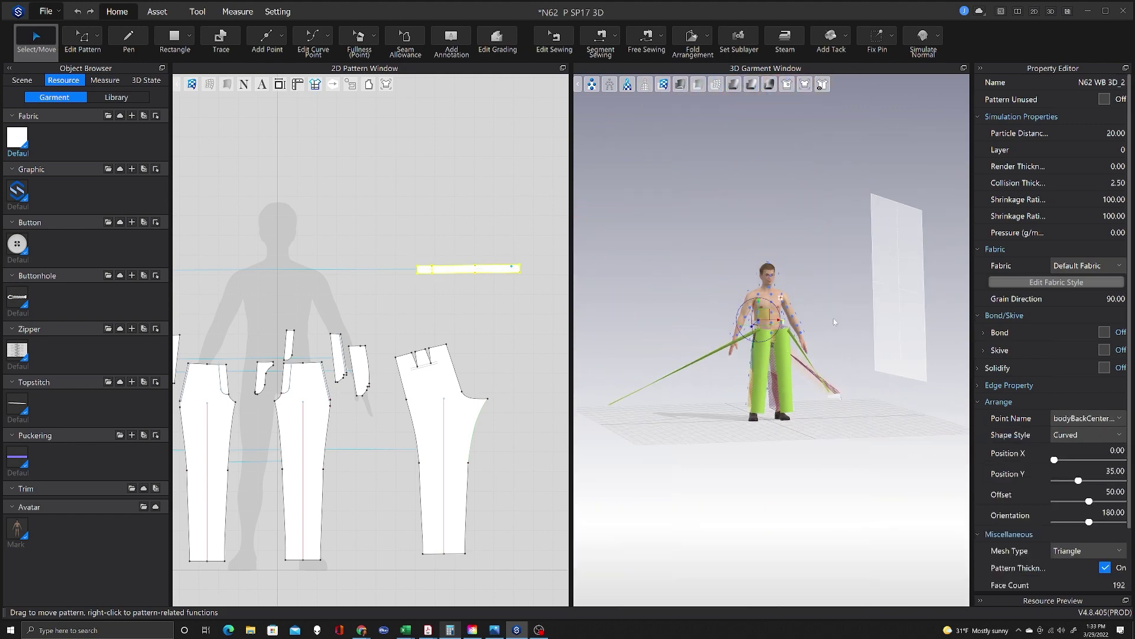
Move the unplaced fly piece up from the floor and behind the front panels at the fly opening.
click(262, 378)
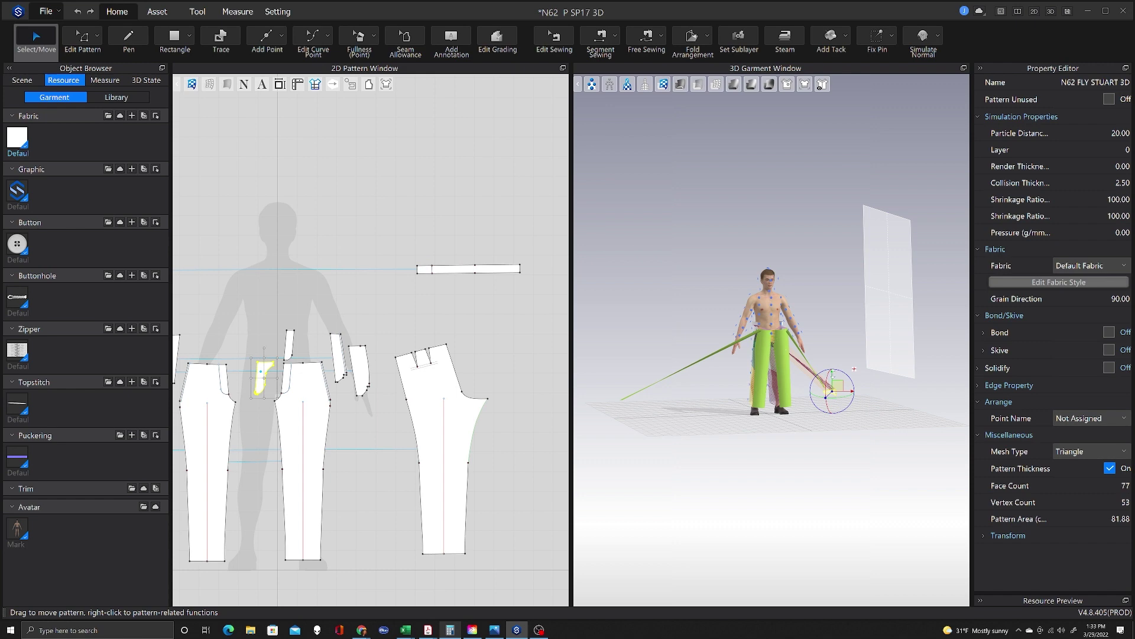
drag(832, 374, 844, 316)
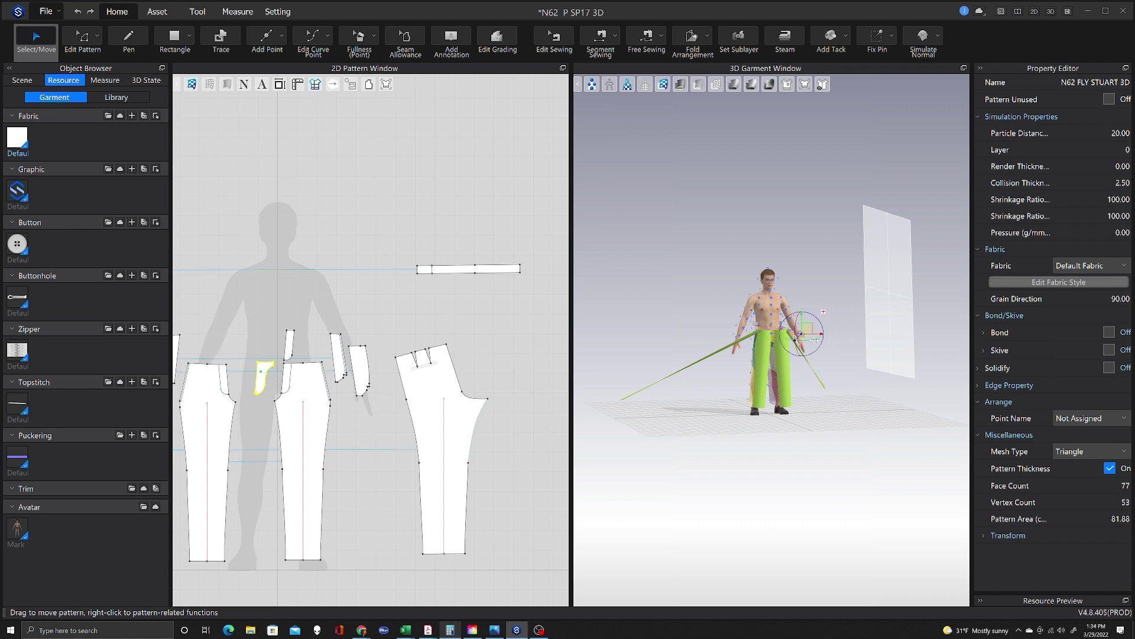
scroll(804, 287, up, 6)
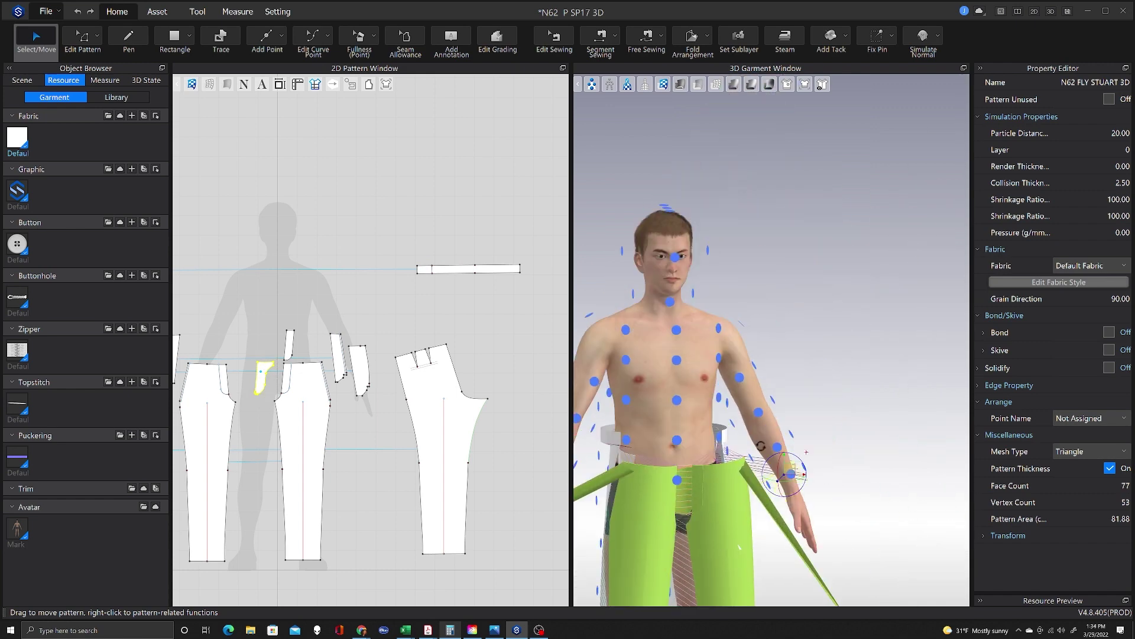
drag(799, 485, 705, 486)
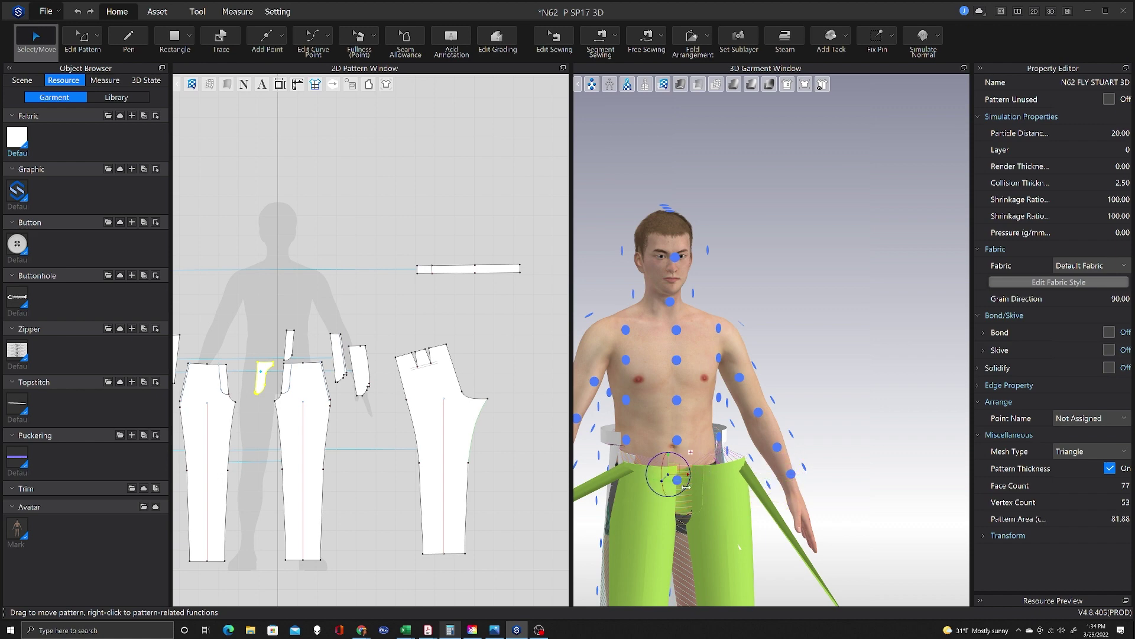
Select all the pattern pieces and start the garment simulation.
click(606, 483)
scroll(775, 357, down, 5)
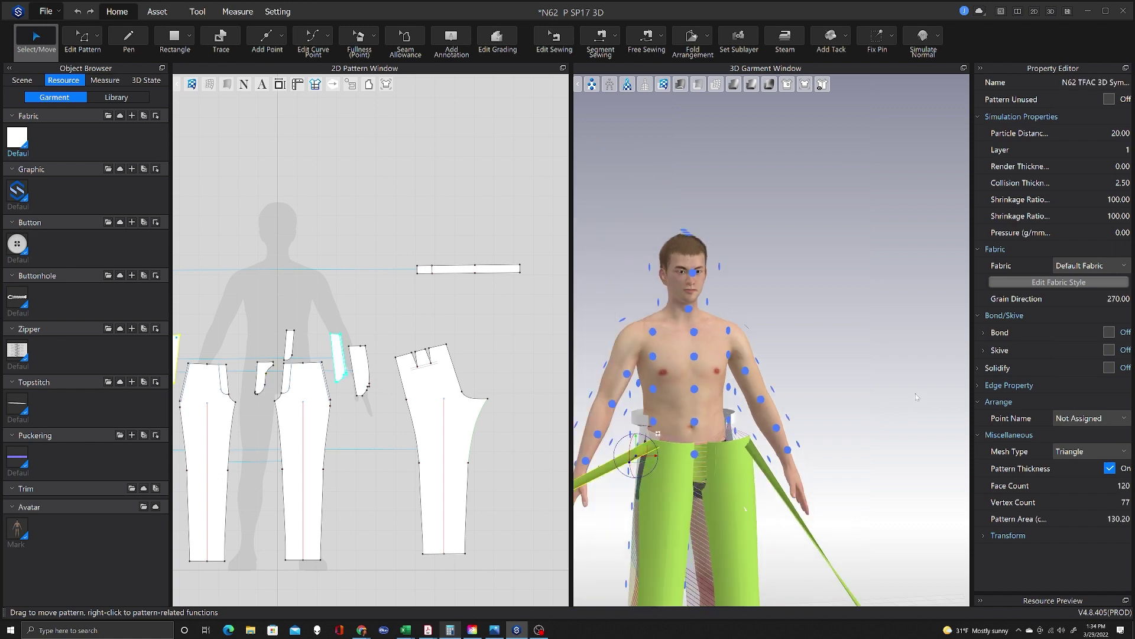
scroll(853, 338, up, 2)
key(ctrl+a)
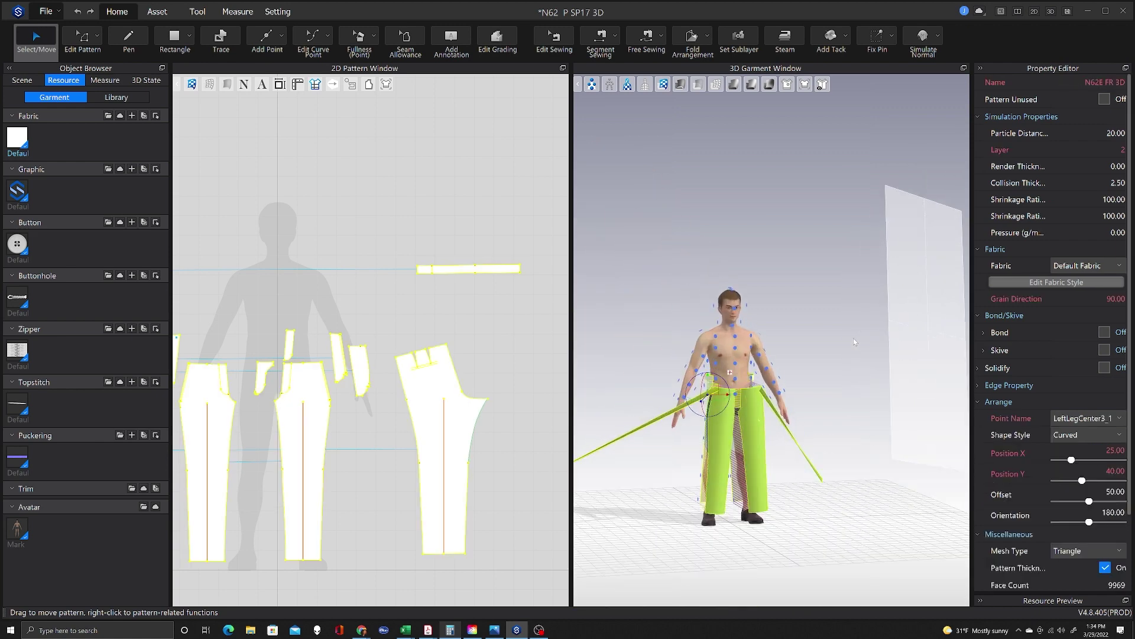
key(space)
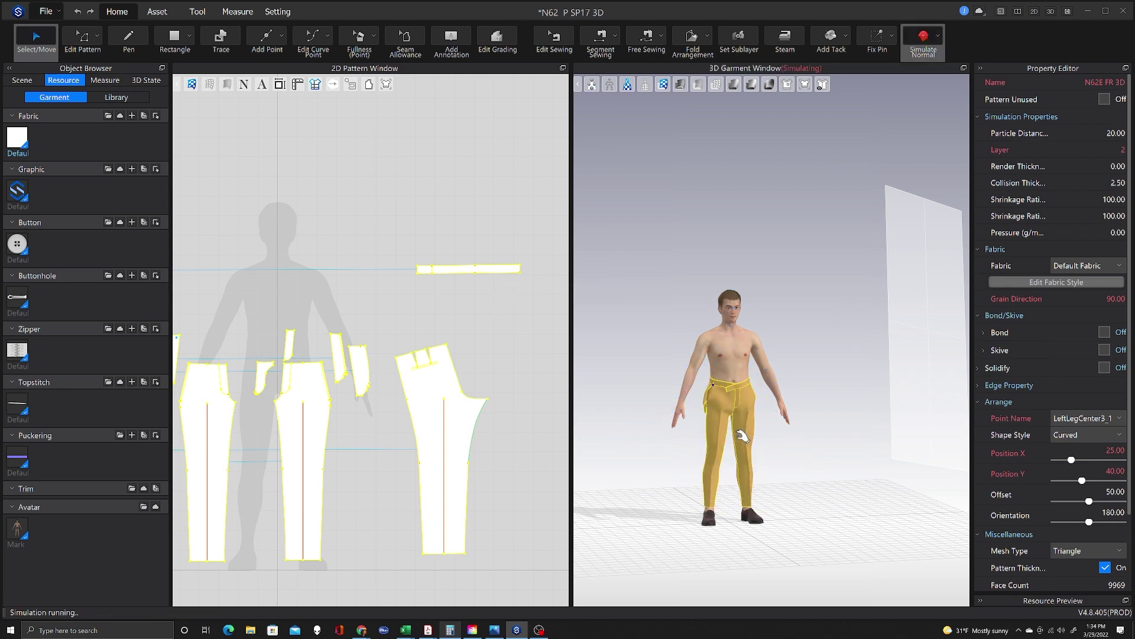
Pull the front panels into place during simulation and tuck the protruding top facing under the avatar's left-leg front panel.
drag(743, 437, 744, 395)
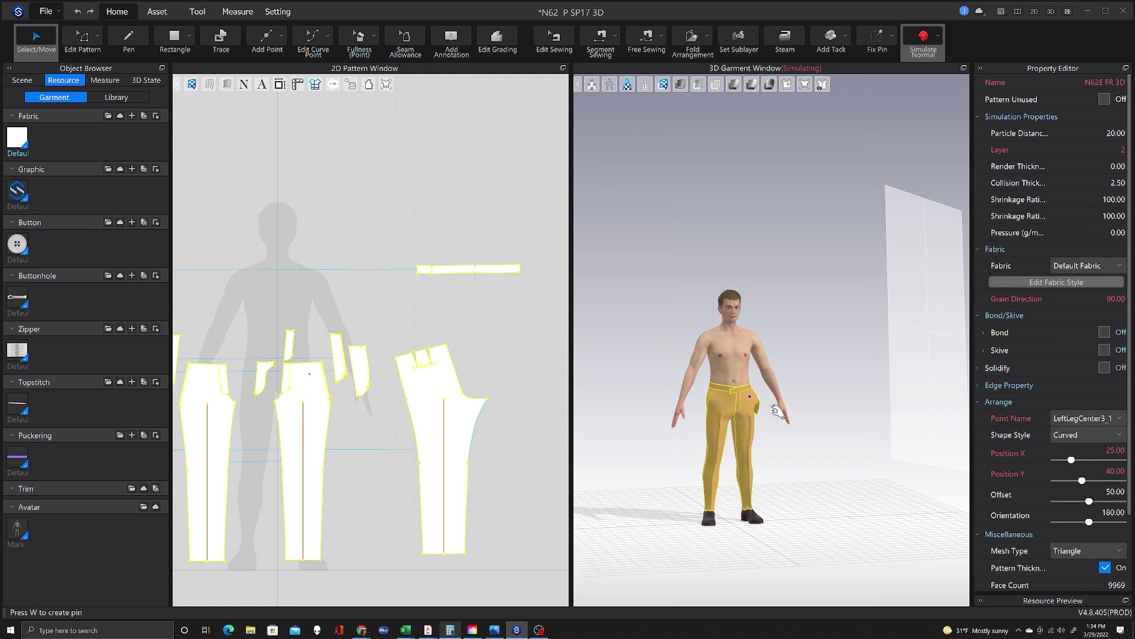
scroll(778, 412, up, 3)
mouse_move(836, 476)
right_down()
mouse_move(627, 481)
mouse_move(824, 466)
right_up()
scroll(726, 495, up, 3)
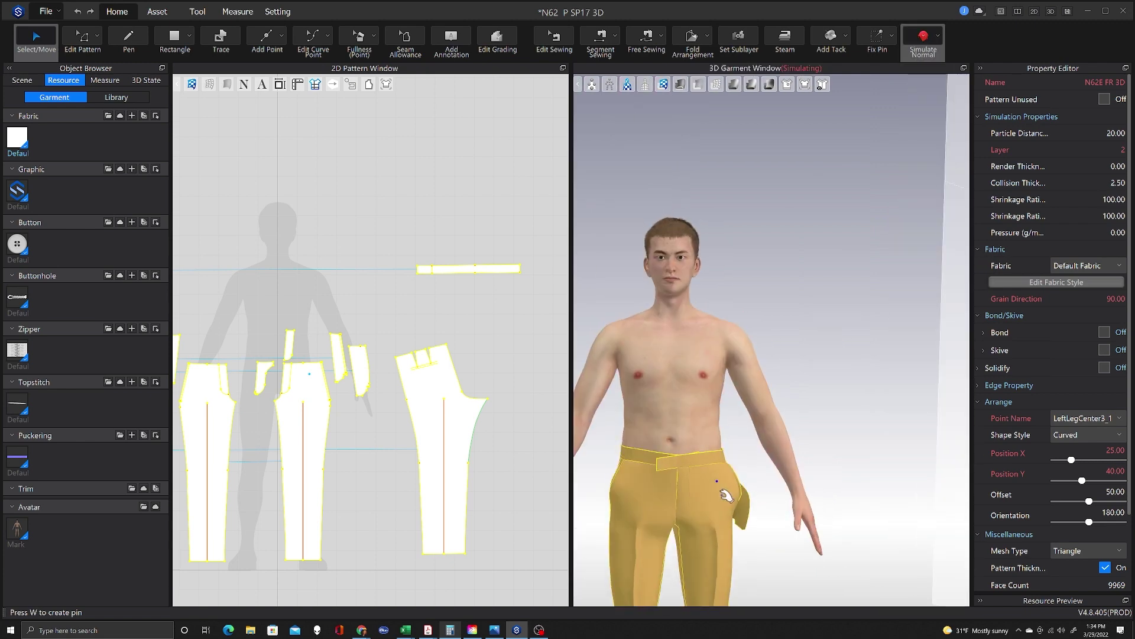
click(759, 504)
drag(688, 508, 661, 534)
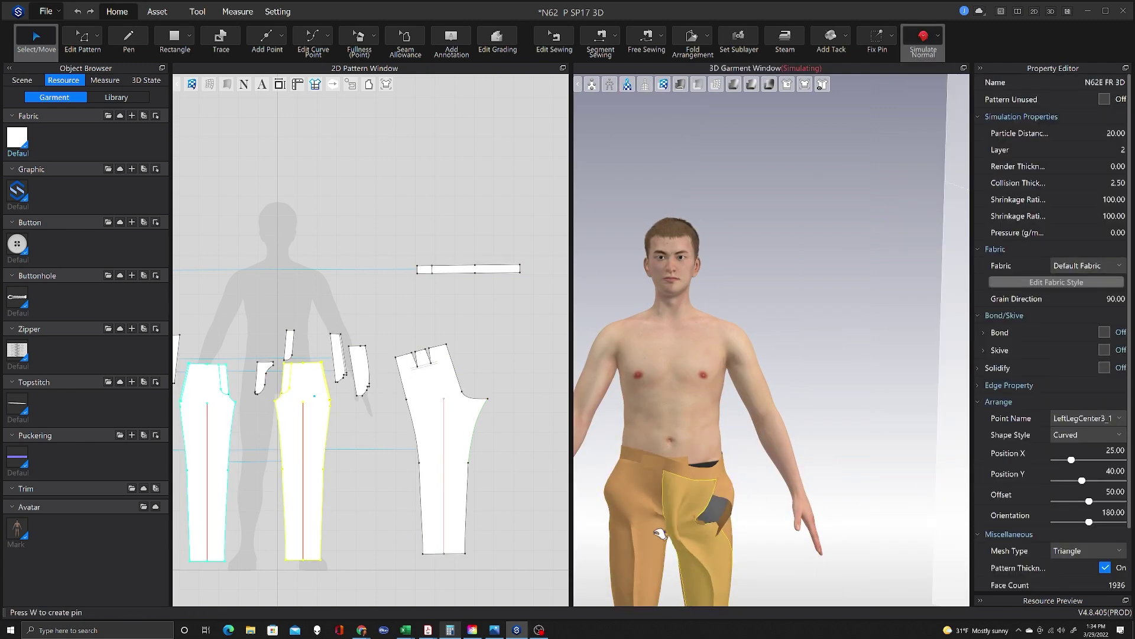
drag(745, 512, 682, 489)
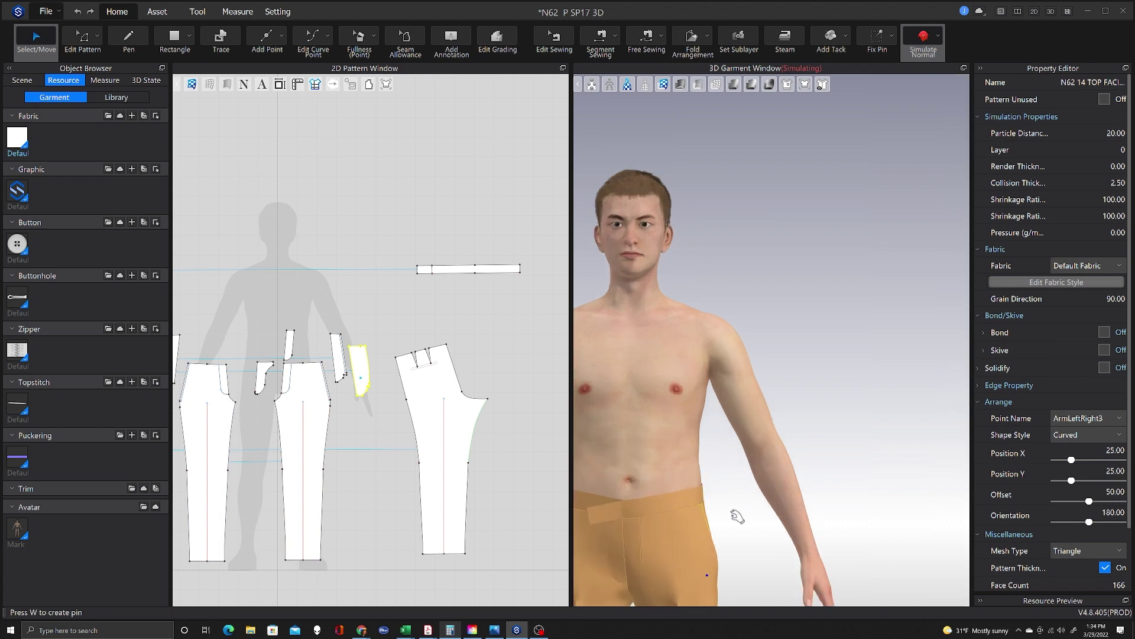
key(space)
right_drag(875, 553, 840, 552)
key(space)
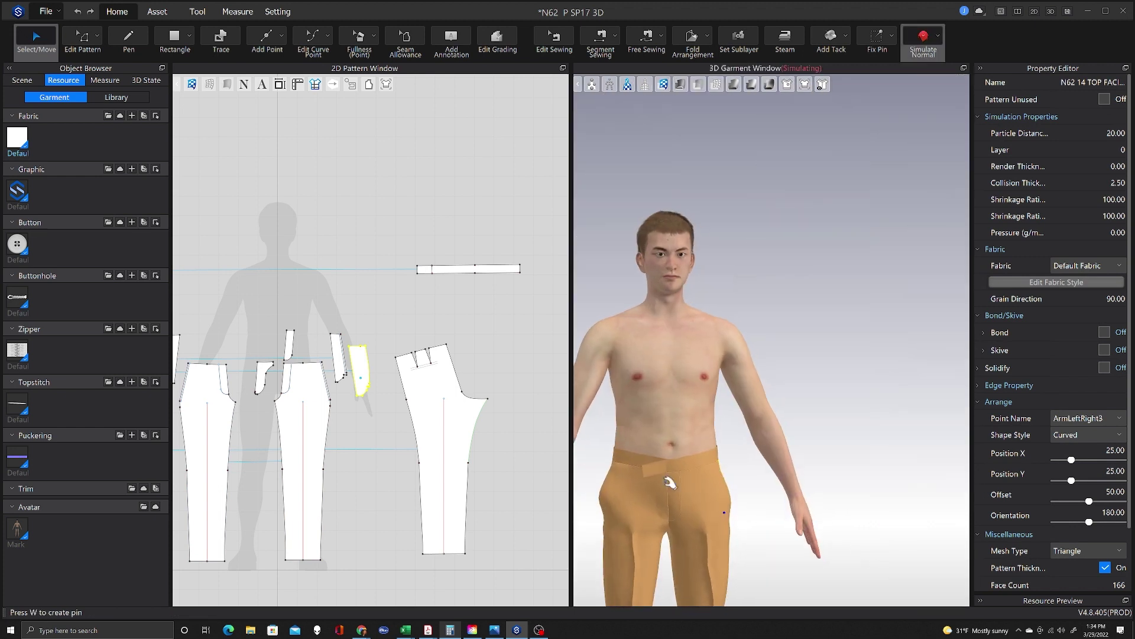
Examine the waistband and its overlap from the front, side and back while running the garment simulation.
click(707, 456)
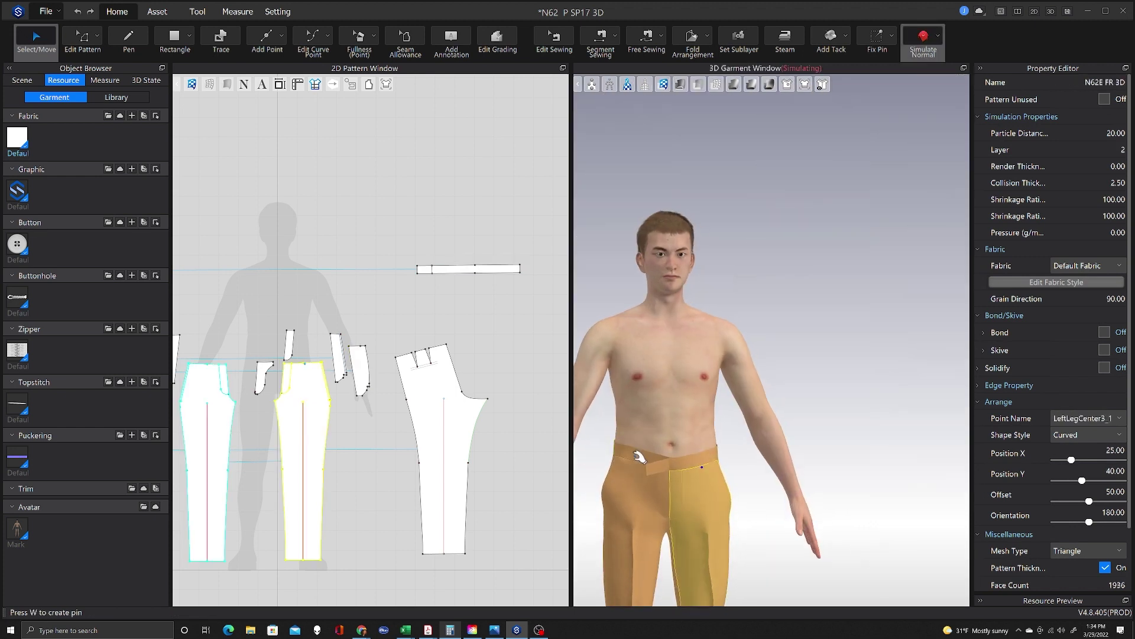
click(640, 457)
scroll(641, 458, up, 5)
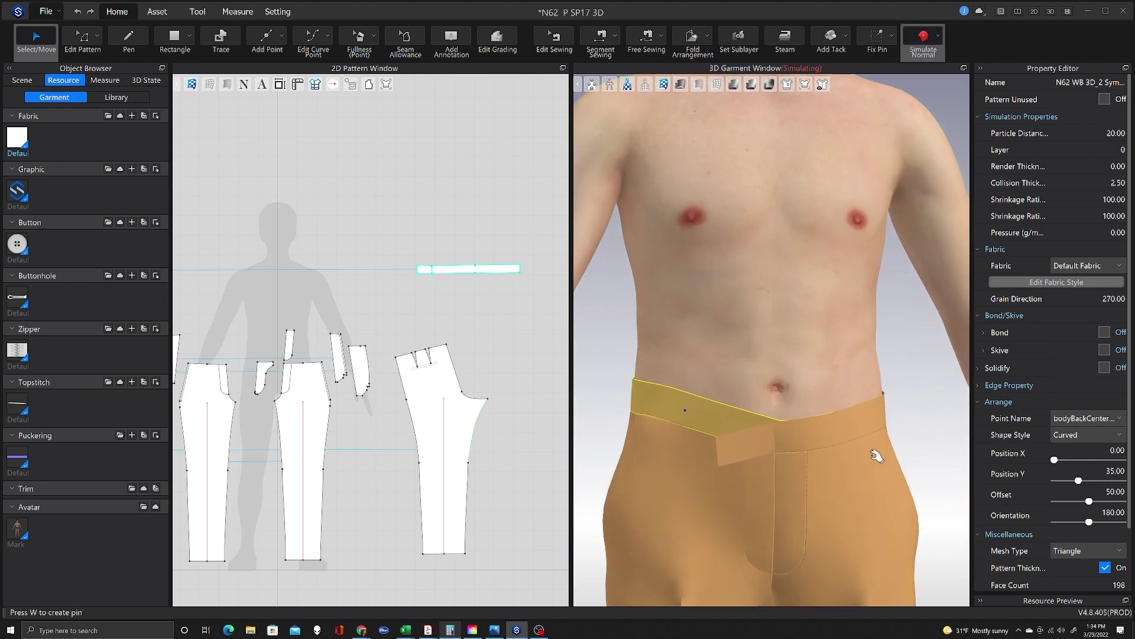
right_drag(877, 455, 948, 485)
right_drag(786, 461, 874, 461)
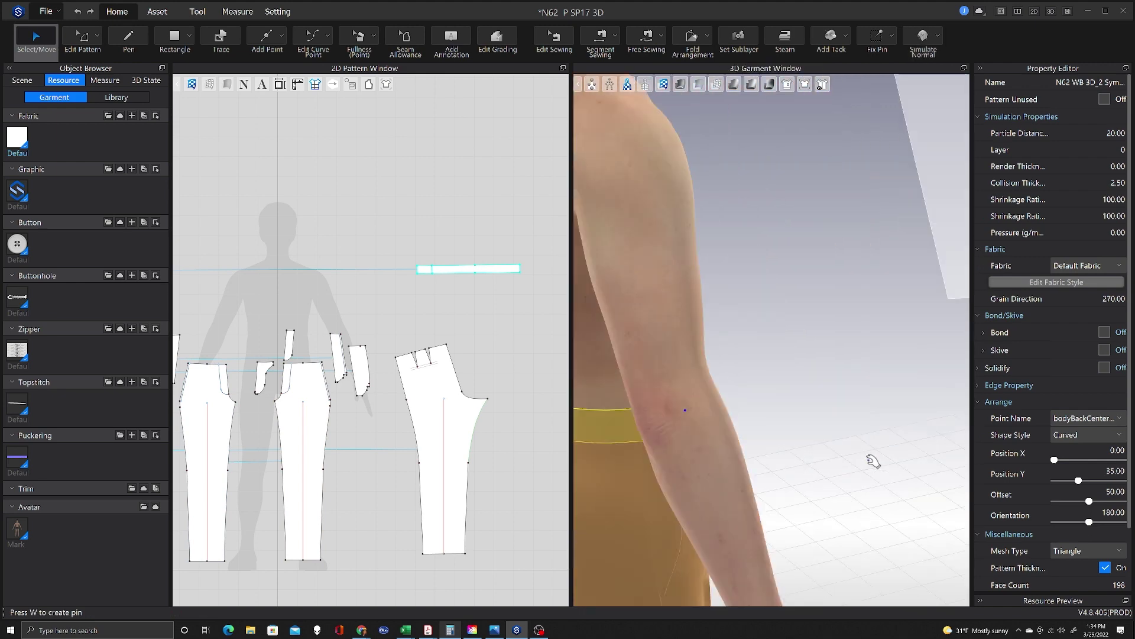
key(8)
key(space)
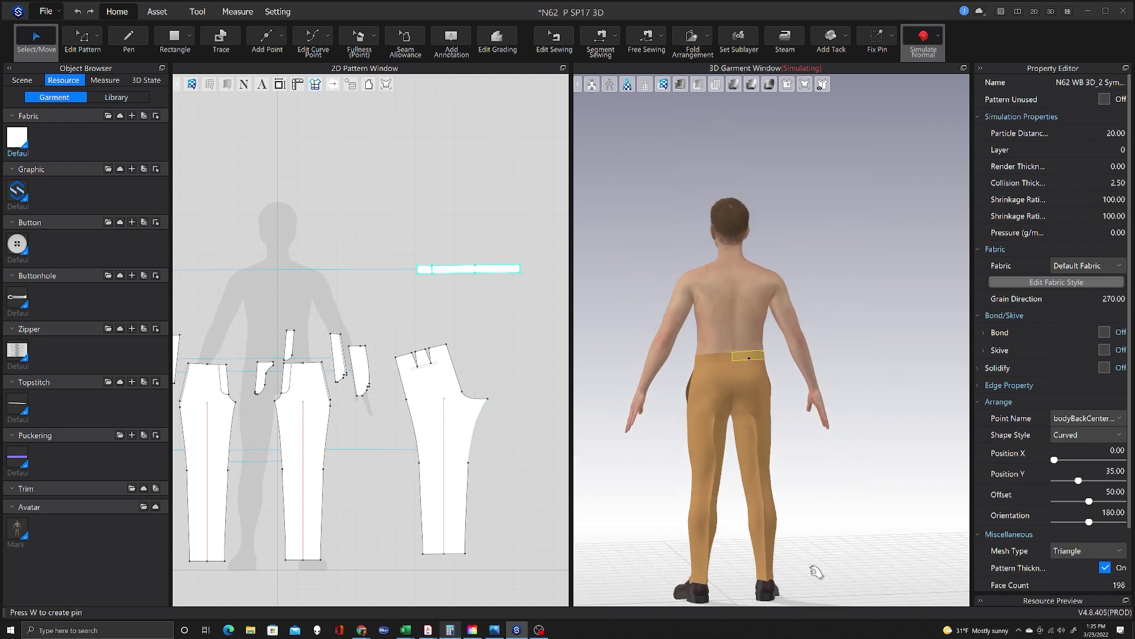
key(space)
key(2)
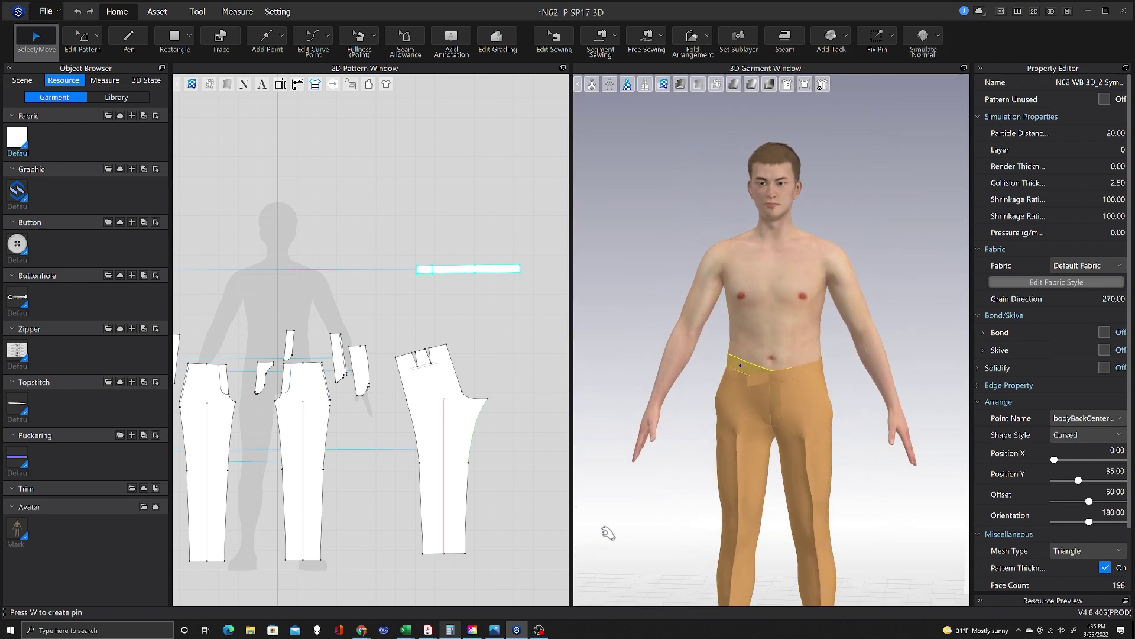
right_drag(604, 532, 664, 534)
key(space)
scroll(667, 423, up, 3)
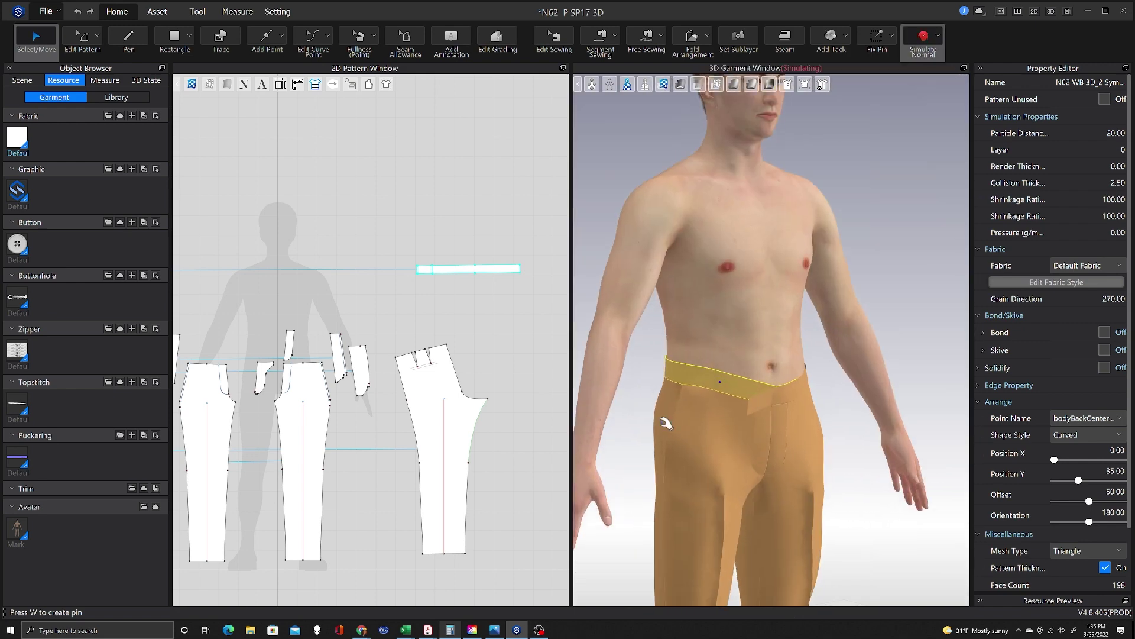
scroll(666, 422, up, 2)
key(space)
right_drag(671, 447, 639, 464)
key(space)
Hide the avatar and continue the simulation, viewing the inside of the trousers from above the waist.
right_click(792, 287)
click(846, 327)
key(space)
right_drag(827, 261, 942, 342)
key(space)
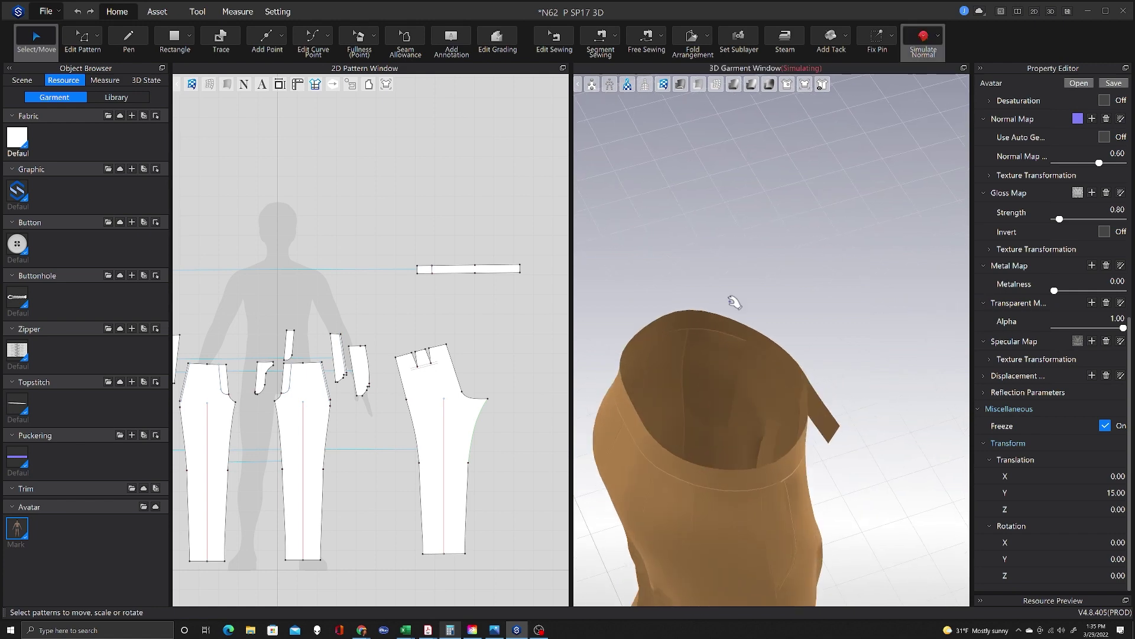
Turn off strengthening for all the pattern pieces and let the trousers settle in simulation.
key(ctrl+a)
key(ctrl+h)
right_drag(735, 302, 798, 266)
key(space)
scroll(798, 266, down, 3)
key(space)
scroll(507, 325, up, 3)
scroll(473, 354, down, 7)
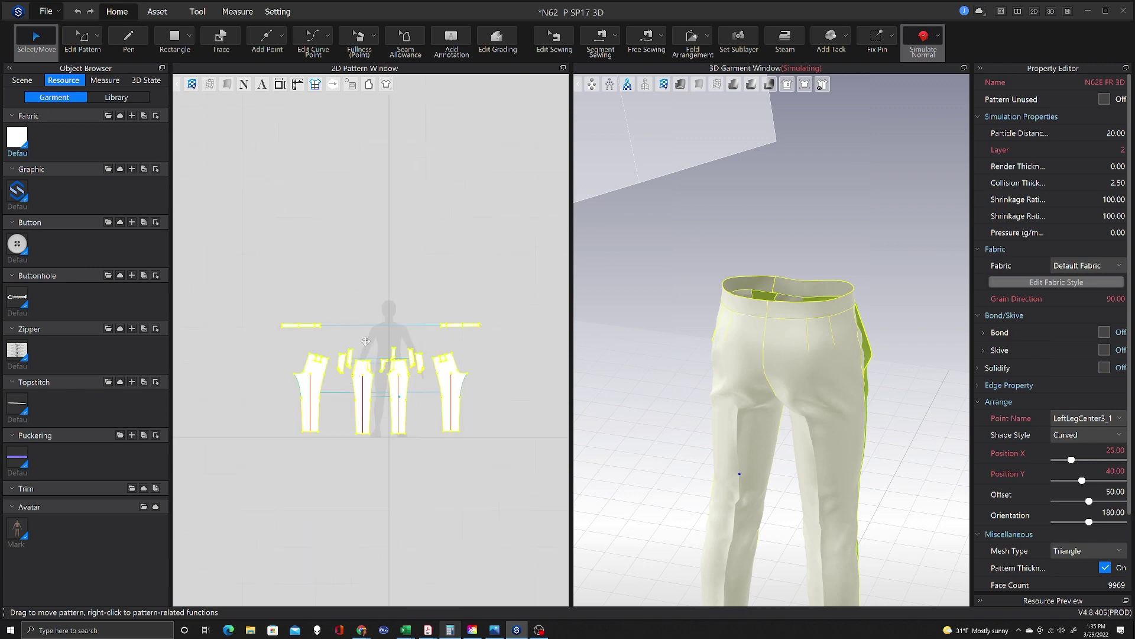
scroll(302, 334, up, 5)
key(space)
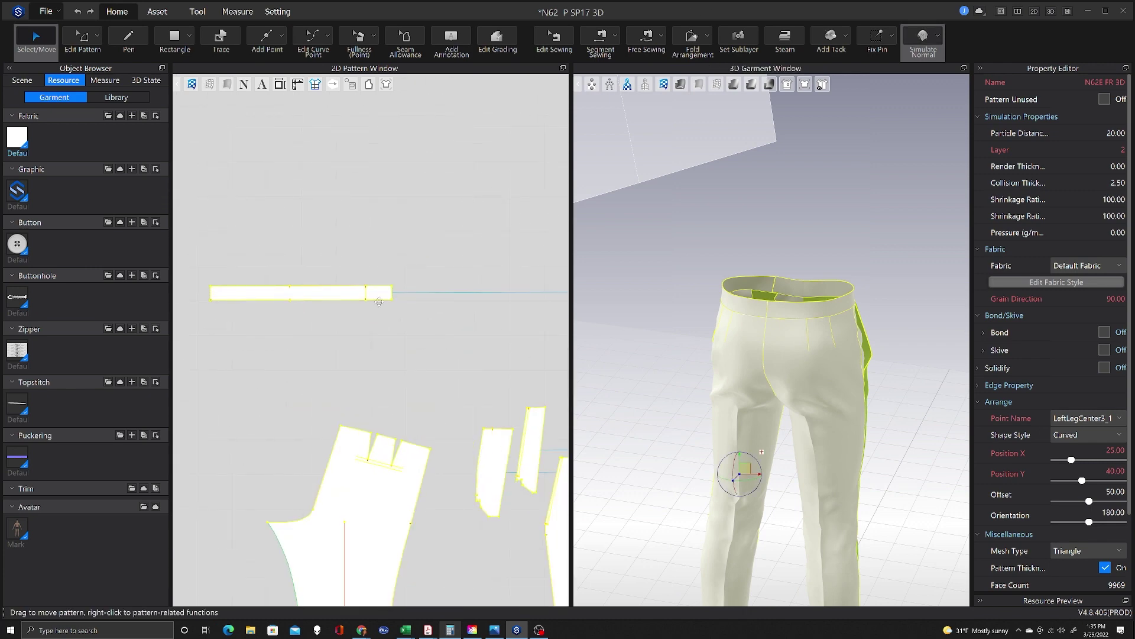
Adjust the sewing end point on the waistband's lower edge near the extension line with Edit Sewing.
click(552, 38)
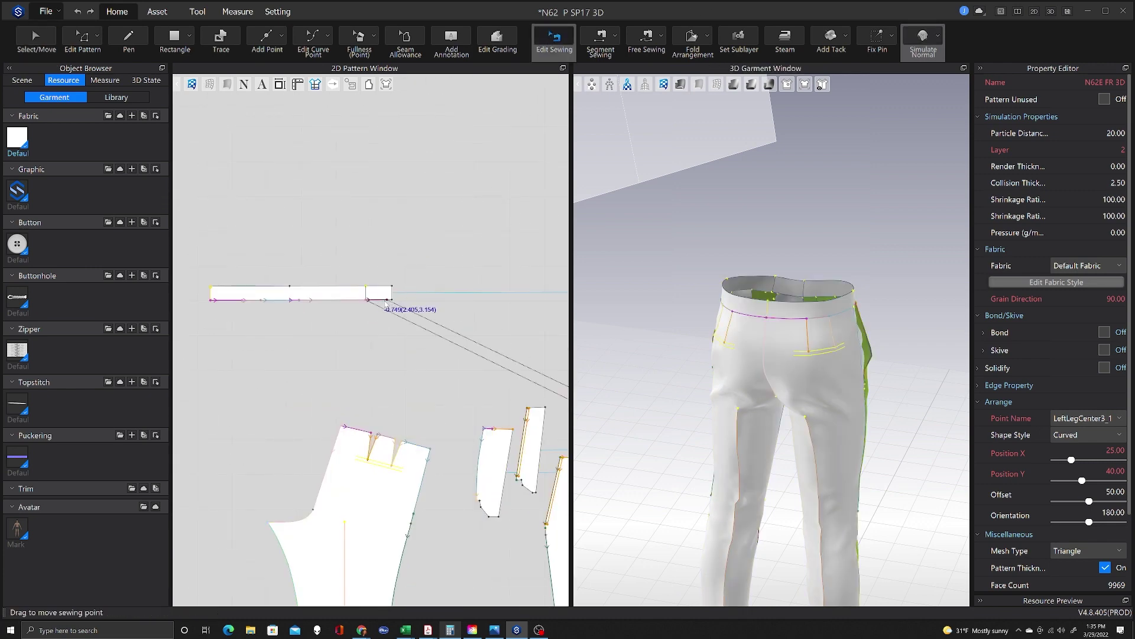
drag(386, 302, 377, 306)
drag(375, 301, 378, 304)
scroll(331, 365, down, 6)
scroll(460, 350, up, 8)
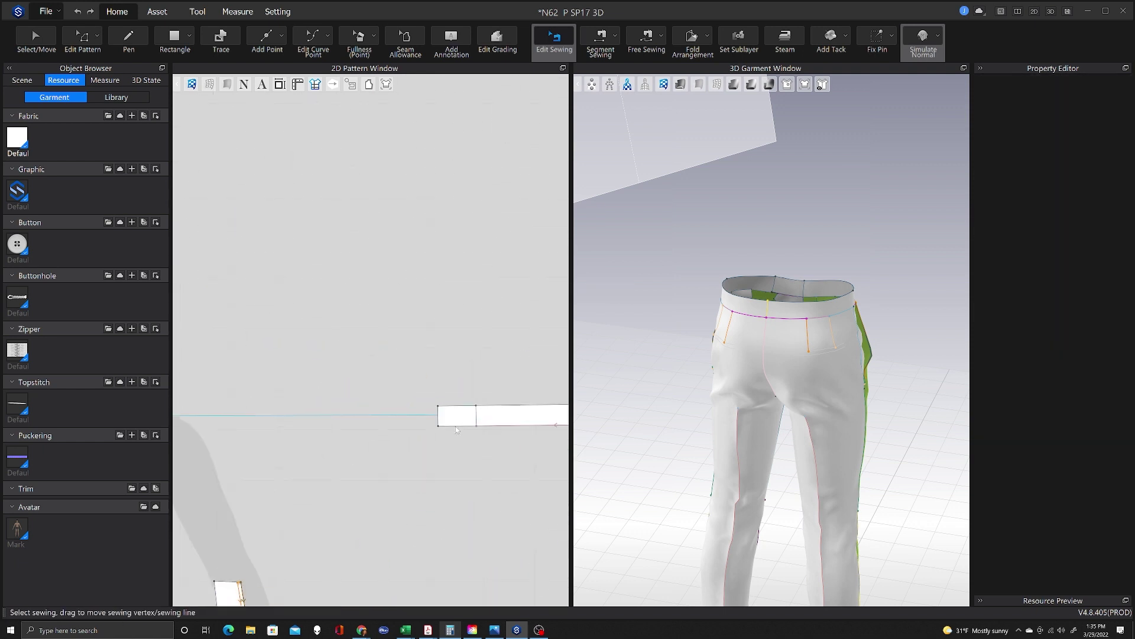
Remove the linked editing from the waistband half with the front extension.
key(a)
click(456, 416)
right_click(457, 415)
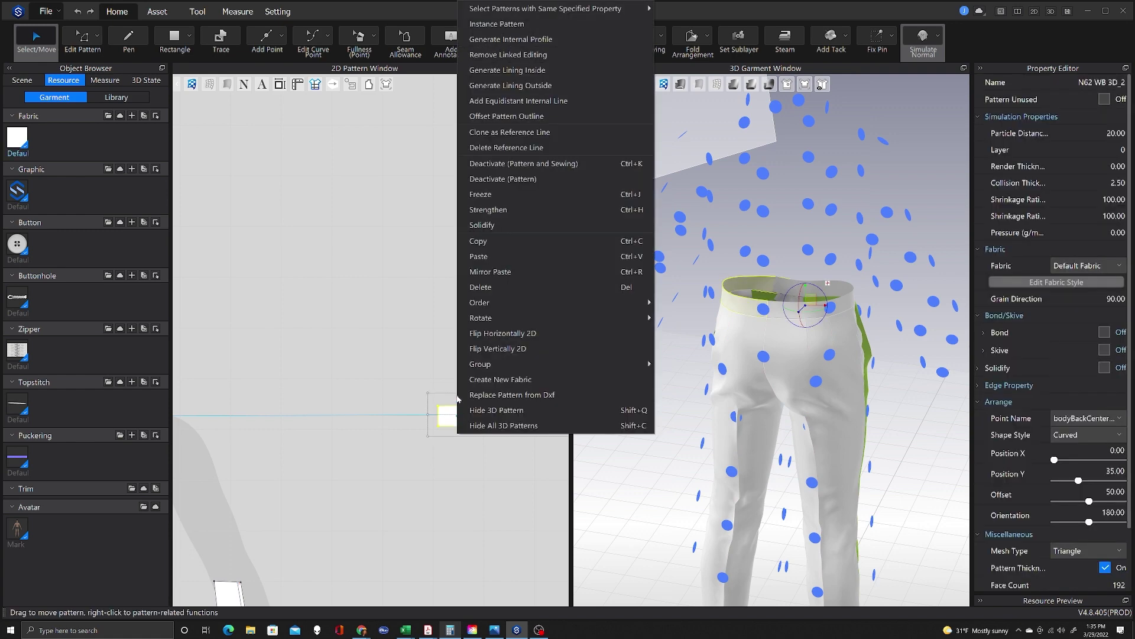
click(535, 54)
Round both end corners of the unlinked waistband's extension with the Smooth Curve tool.
scroll(498, 411, up, 5)
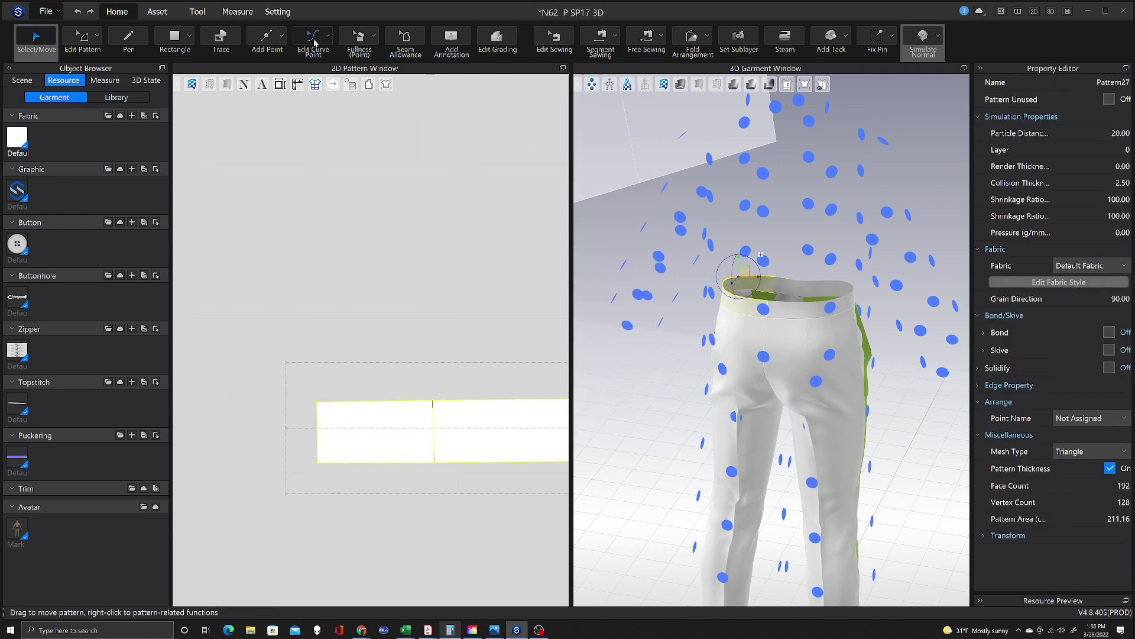
click(314, 43)
click(331, 96)
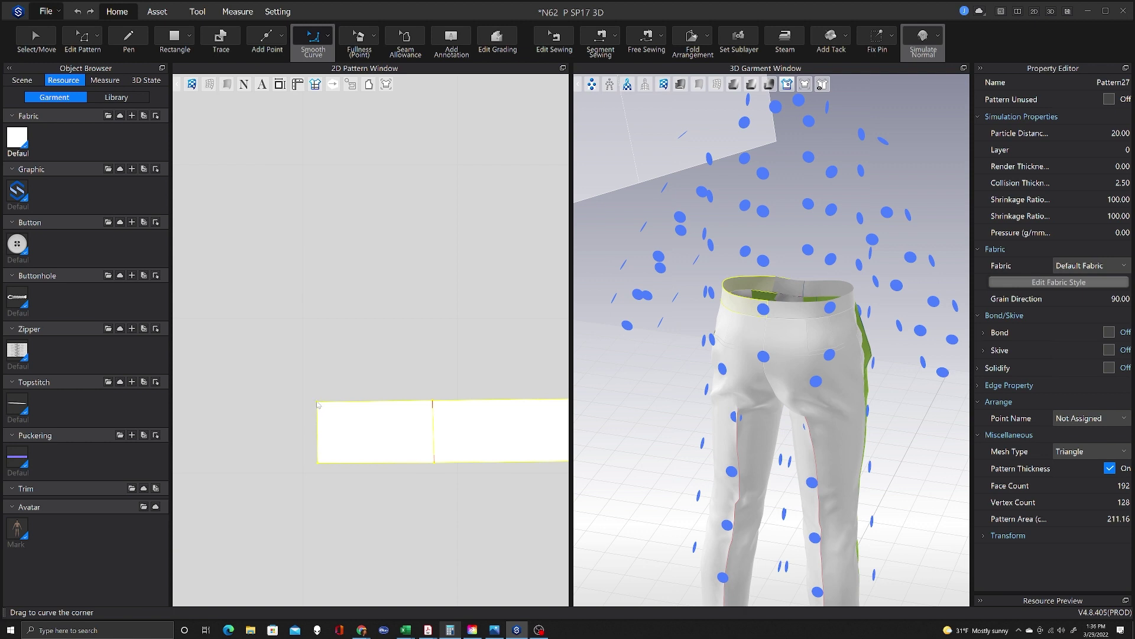
drag(335, 423, 329, 460)
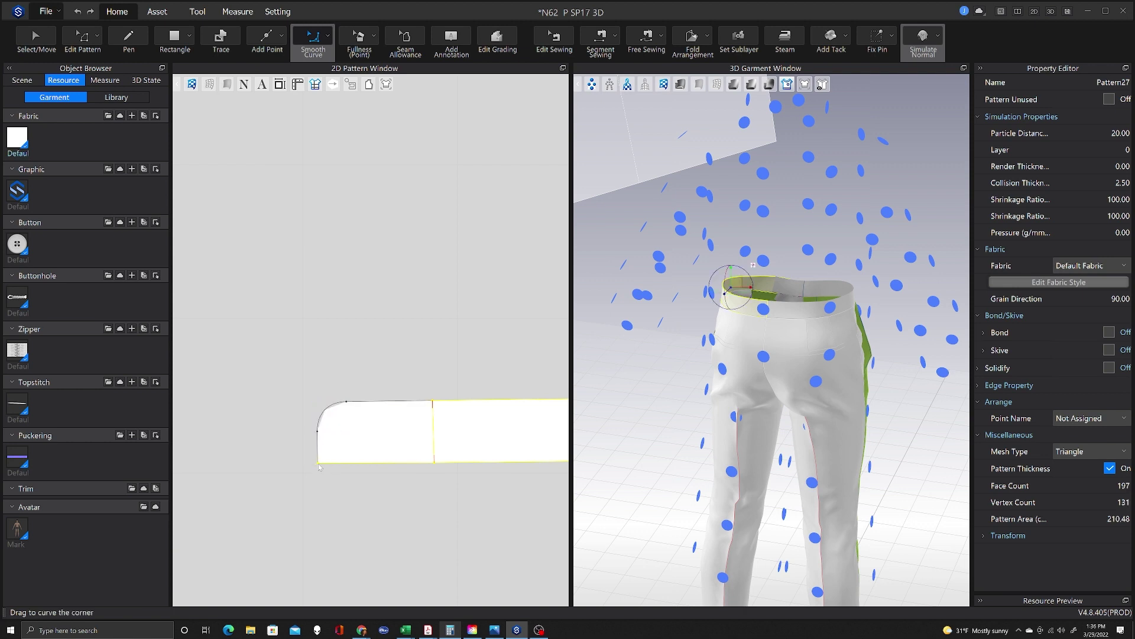
Trace the rounded waistband extension up to its internal line as a new pattern and place the copy just above it.
click(216, 43)
click(434, 427)
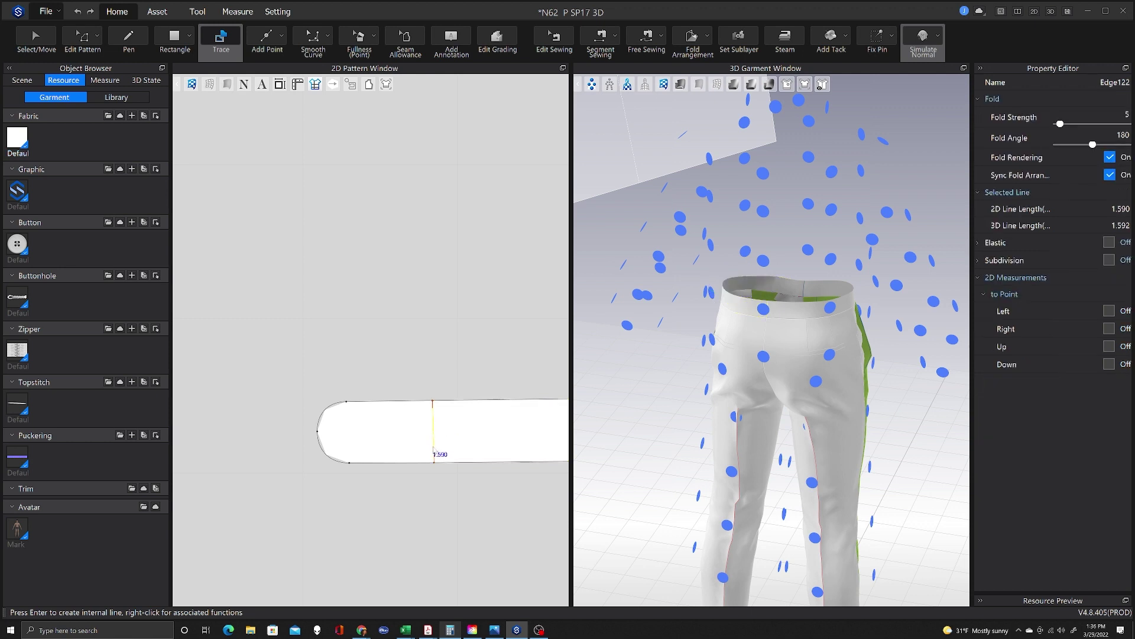
click(408, 463)
right_click(377, 403)
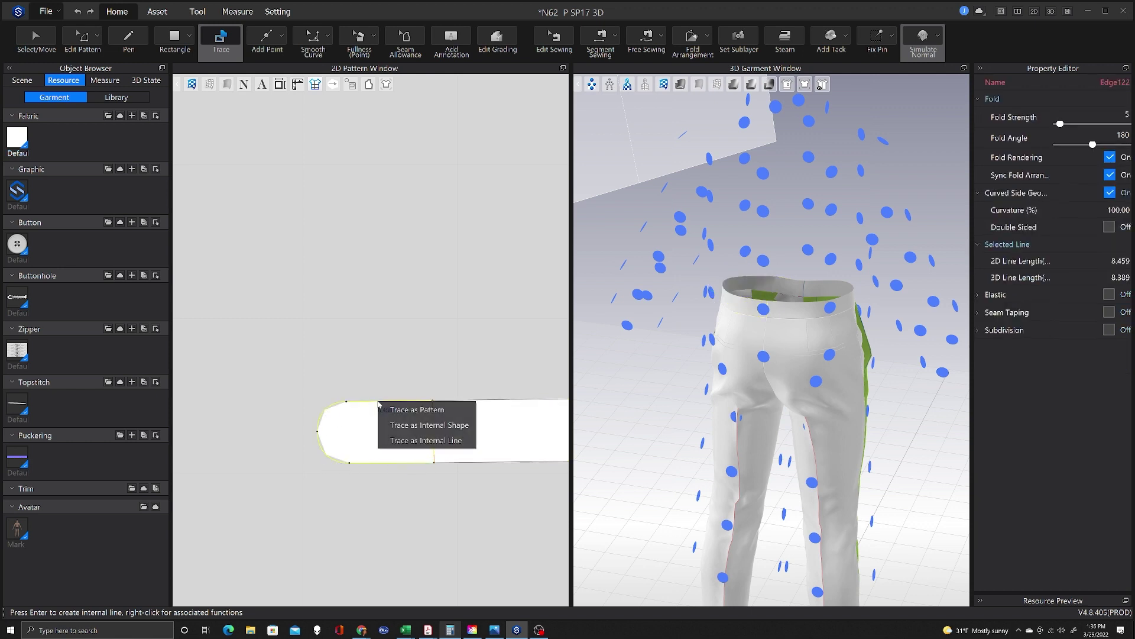
click(414, 408)
click(382, 355)
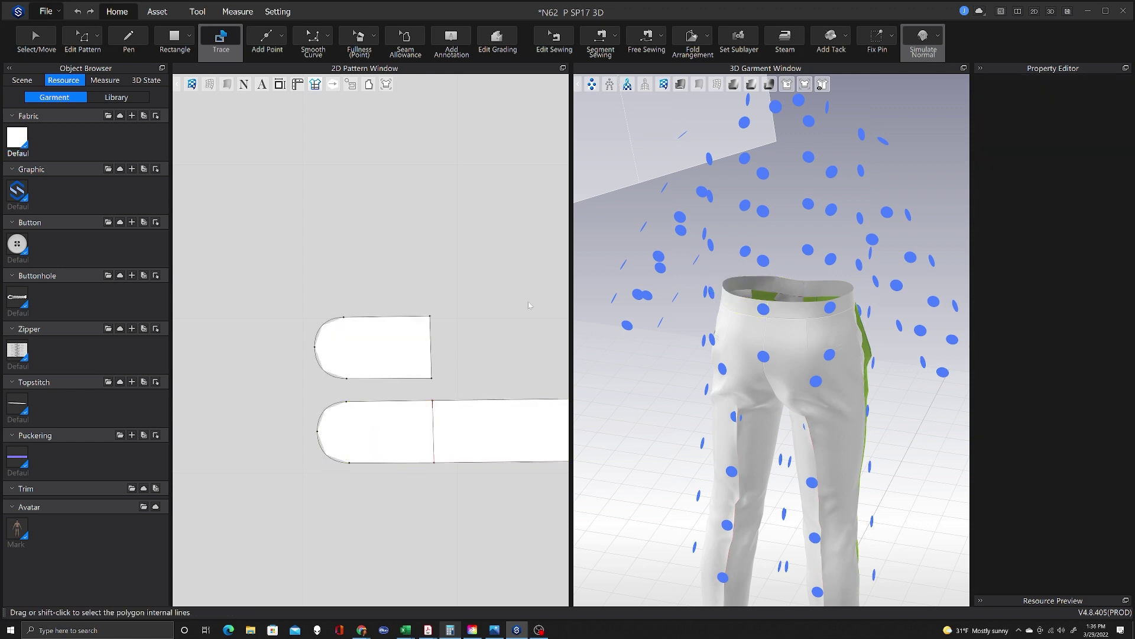
Sew the traced piece's straight edge to the waistband's internal line and its rounded outline to the matching extension edge.
click(601, 41)
click(434, 366)
click(435, 420)
key(m)
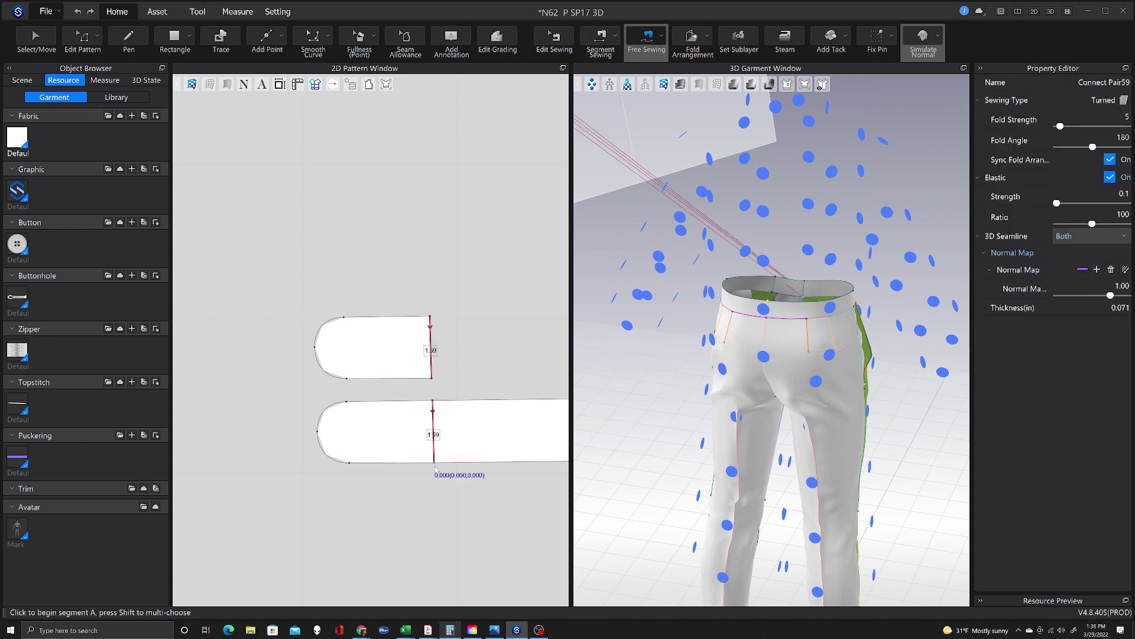
click(432, 404)
click(432, 378)
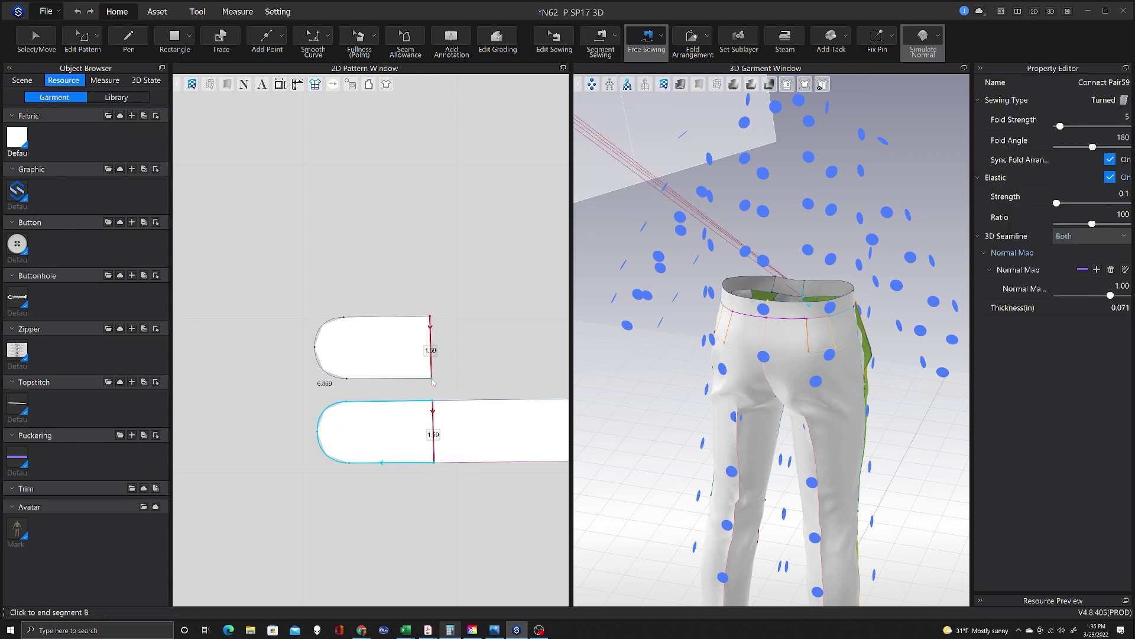
click(430, 316)
Position the traced extension piece against the waistband extension at the front of the trousers and simulate it into place.
scroll(924, 353, up, 3)
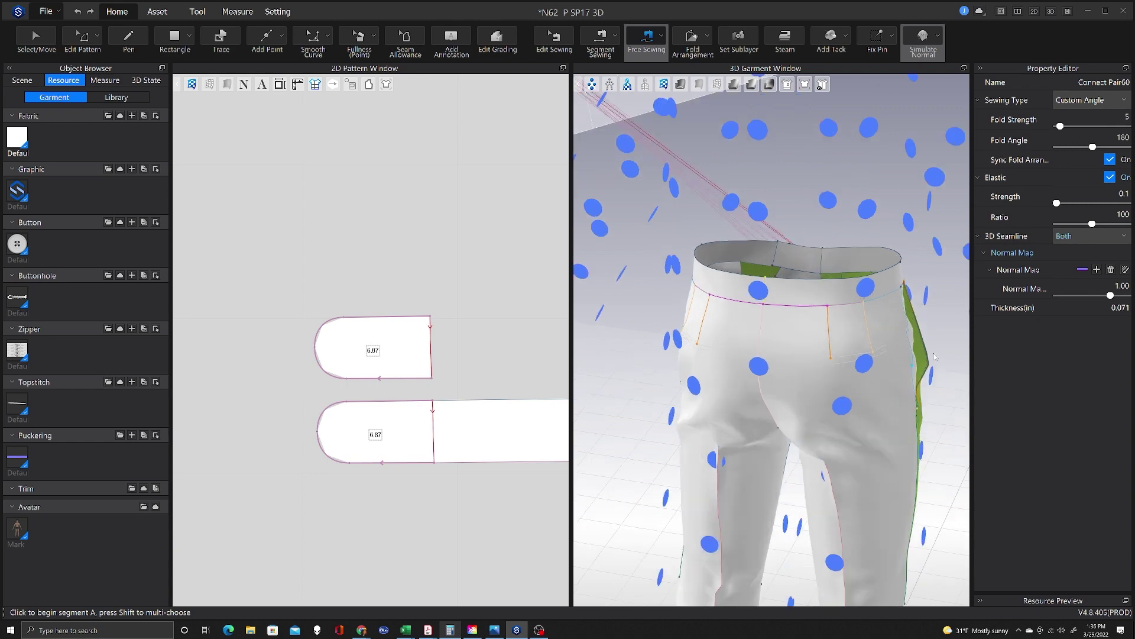
scroll(923, 353, down, 5)
scroll(923, 353, down, 1)
key(q)
click(642, 199)
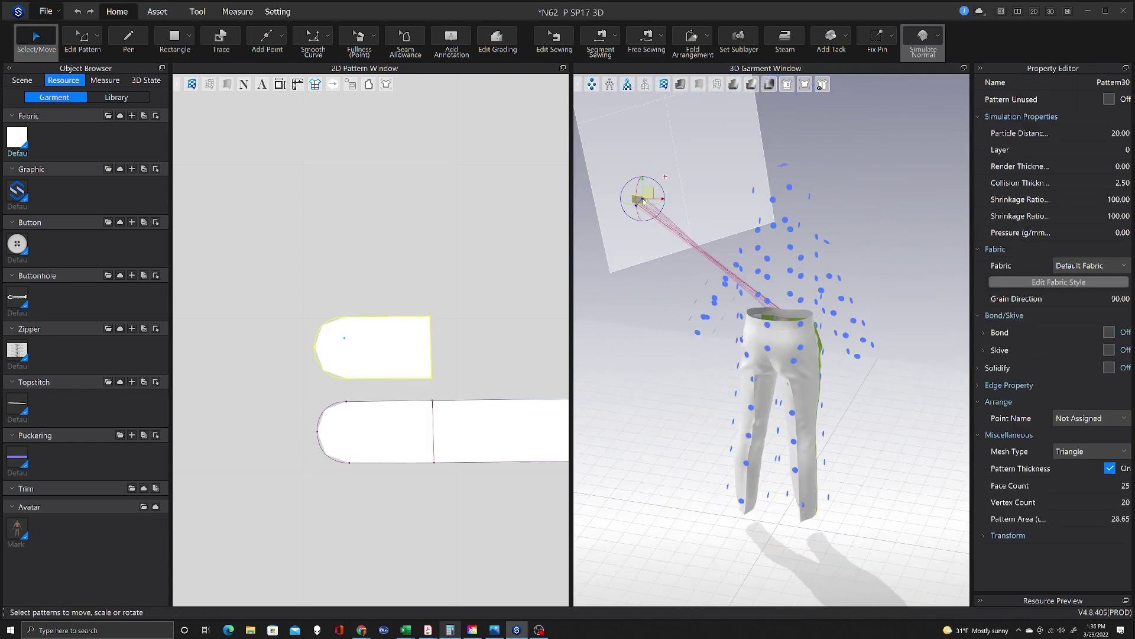
right_click(642, 198)
click(742, 532)
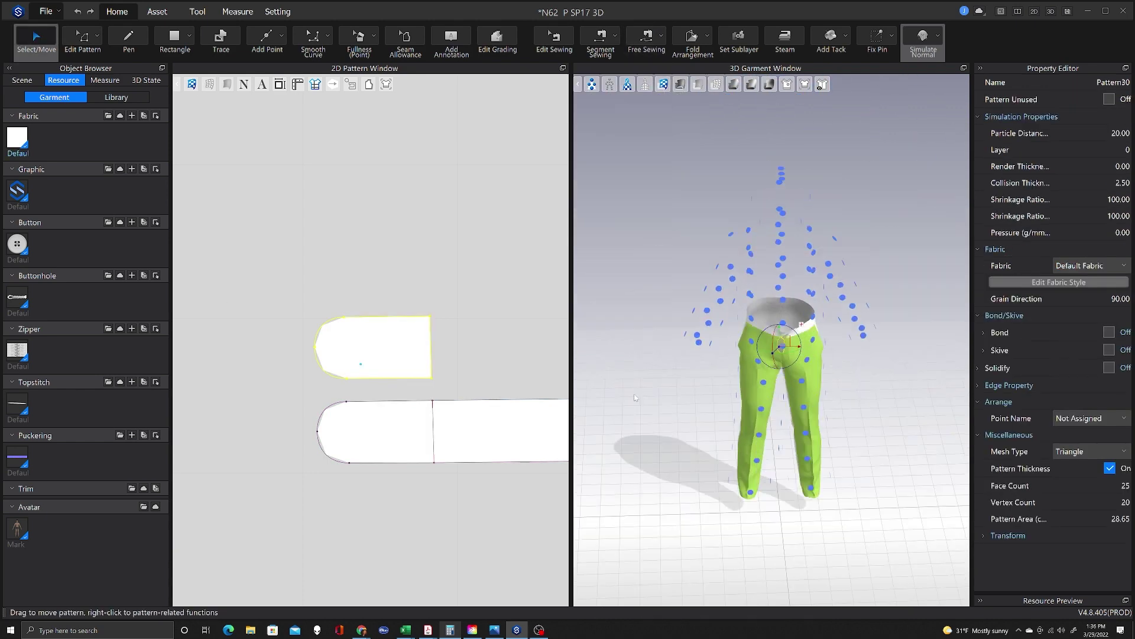
scroll(752, 355, up, 5)
key(space)
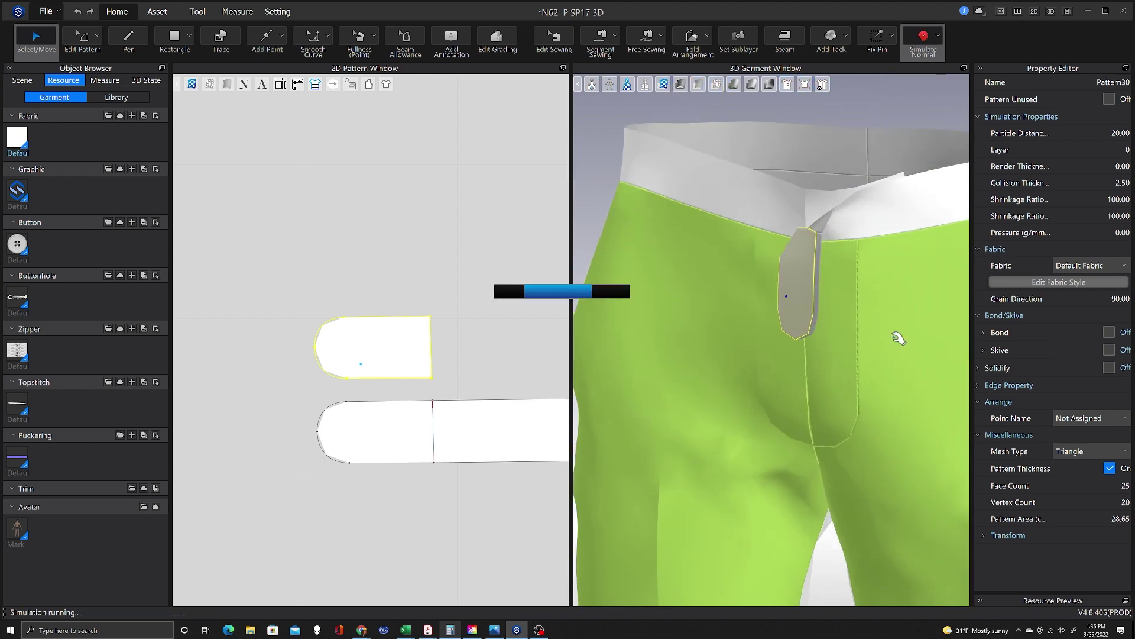
key(space)
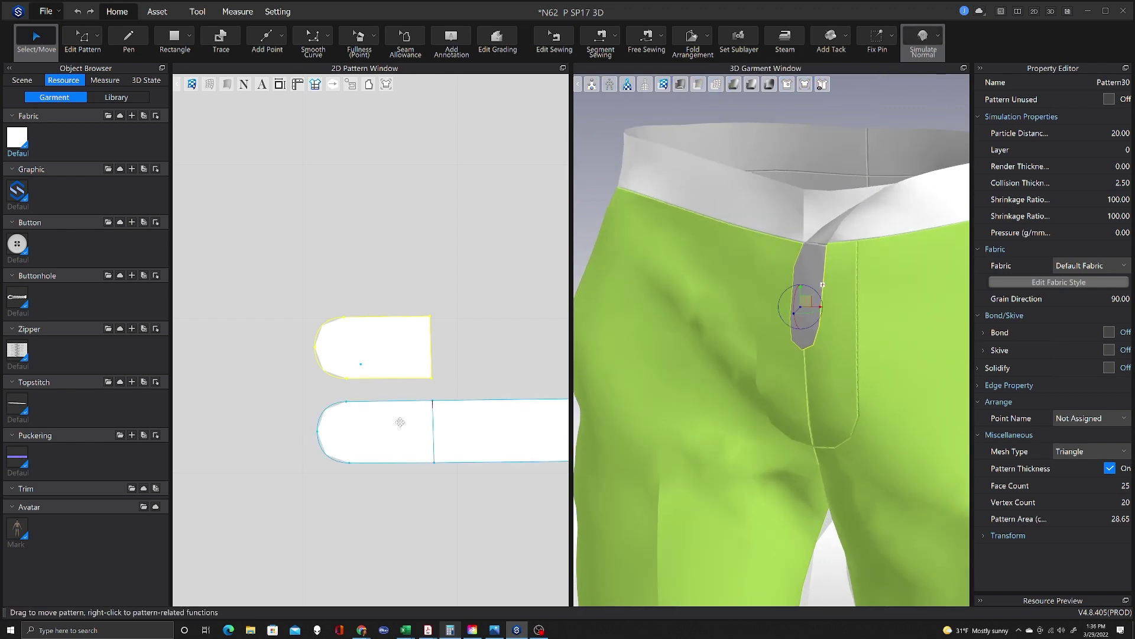
Add a default buttonhole along the middle of the waistband's rounded extension, near its curved end.
click(198, 11)
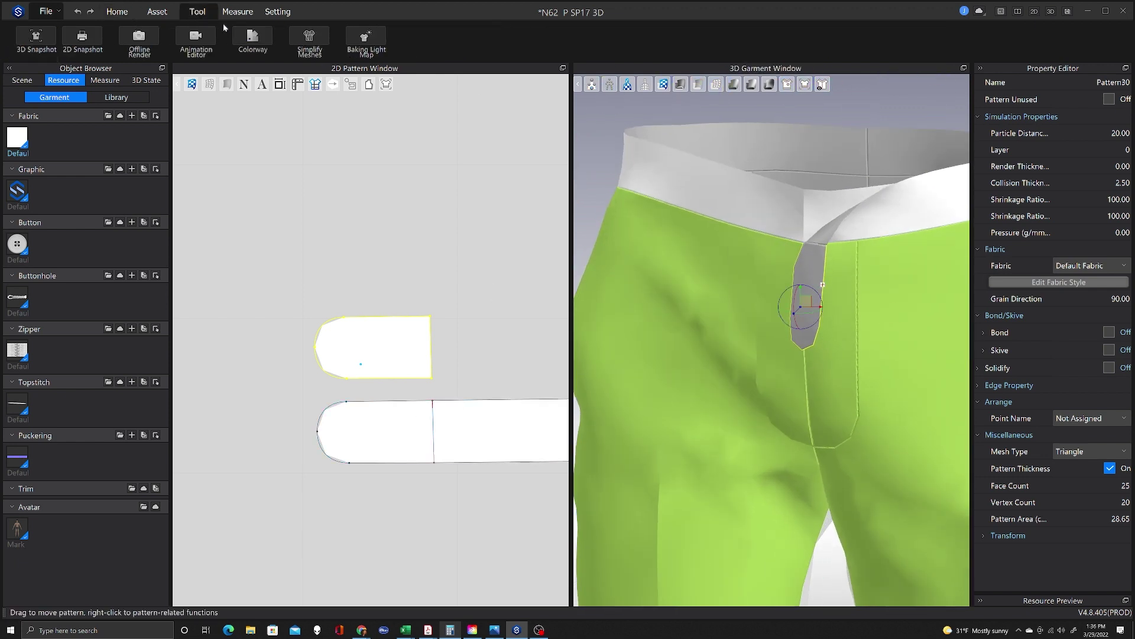
click(157, 12)
click(345, 39)
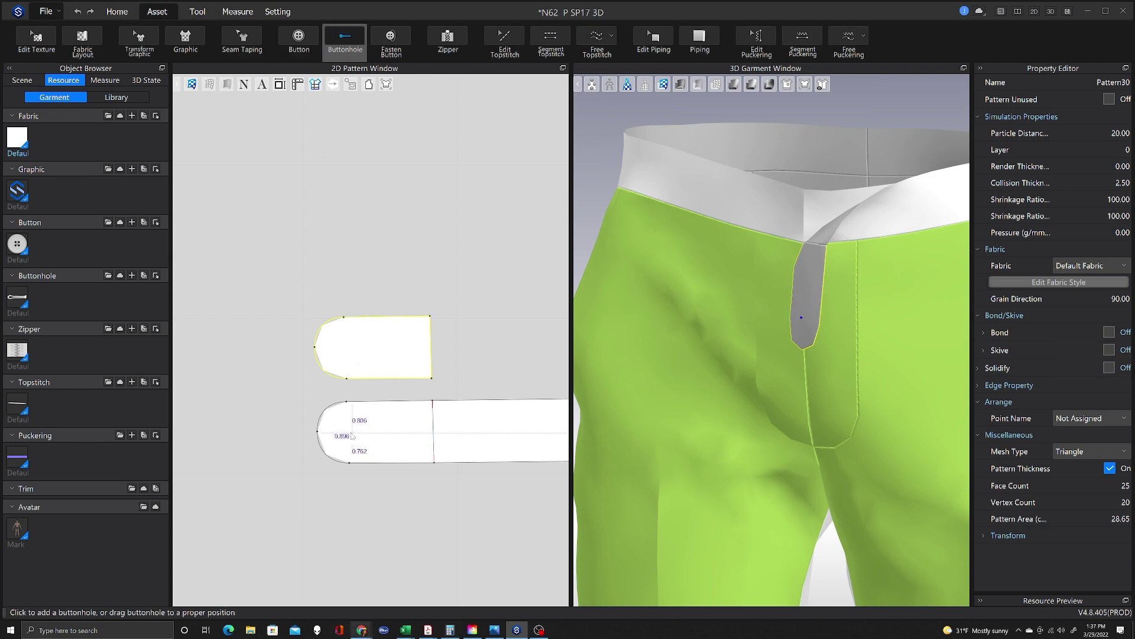
click(367, 431)
right_click(368, 433)
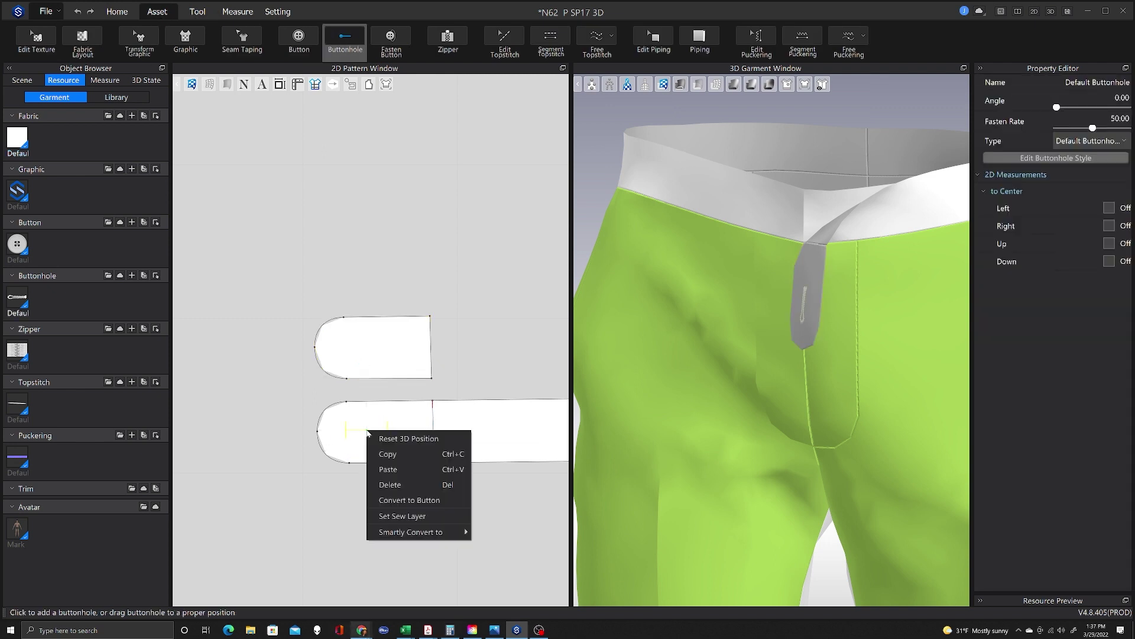
mouse_move(406, 517)
click(490, 544)
click(576, 336)
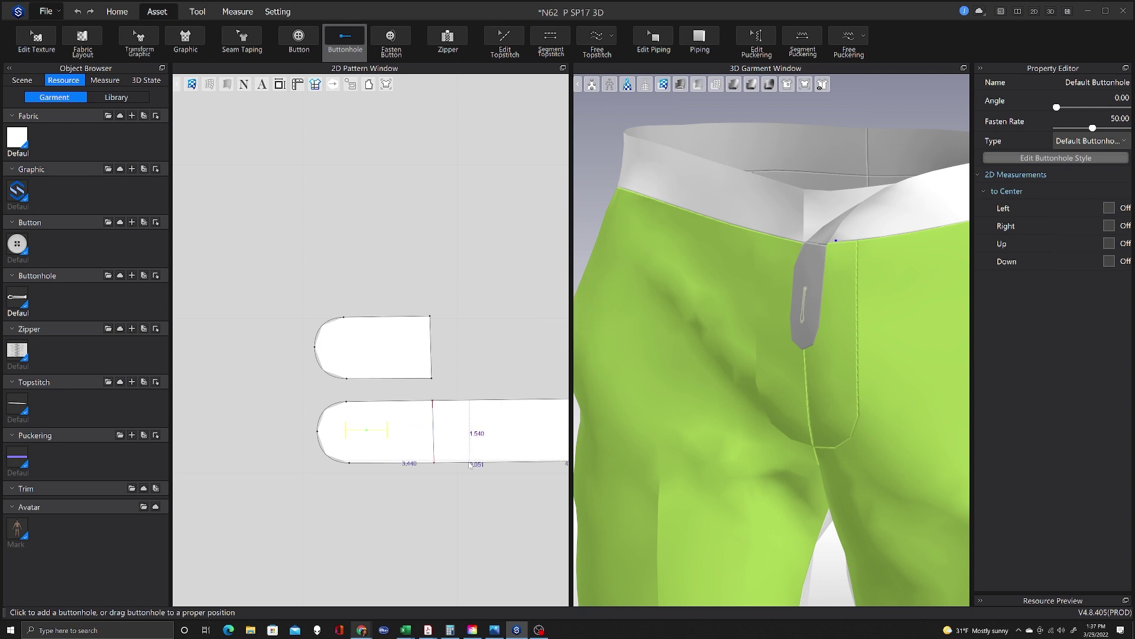
right_drag(830, 558, 853, 566)
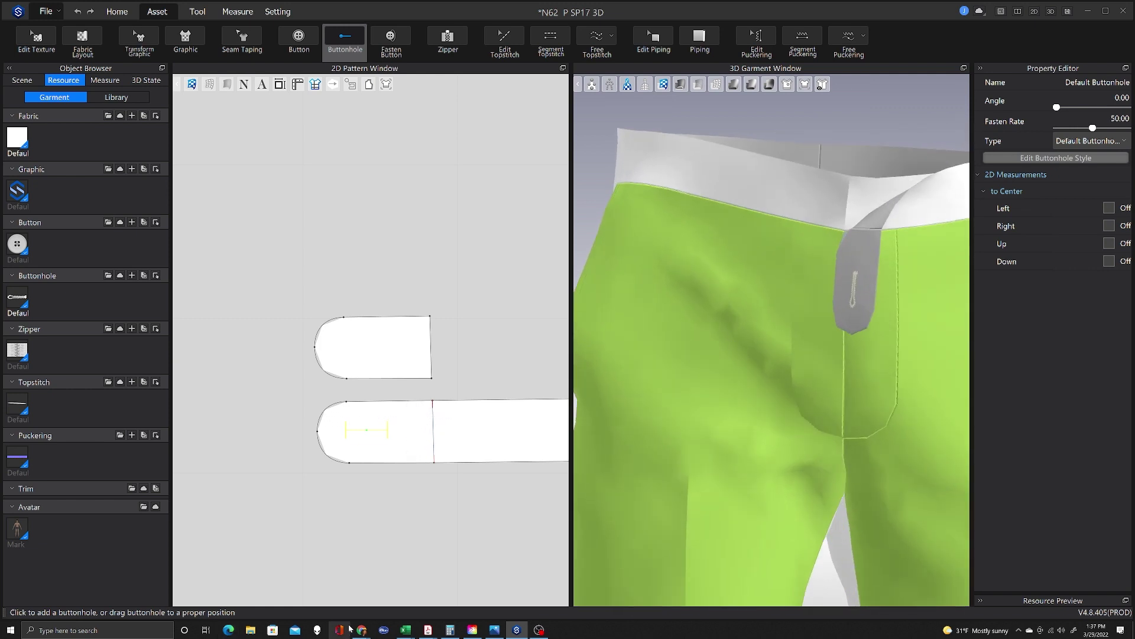
Place a default-style button on the plain front end of the waistband piece without the rounded extension.
scroll(409, 515, down, 3)
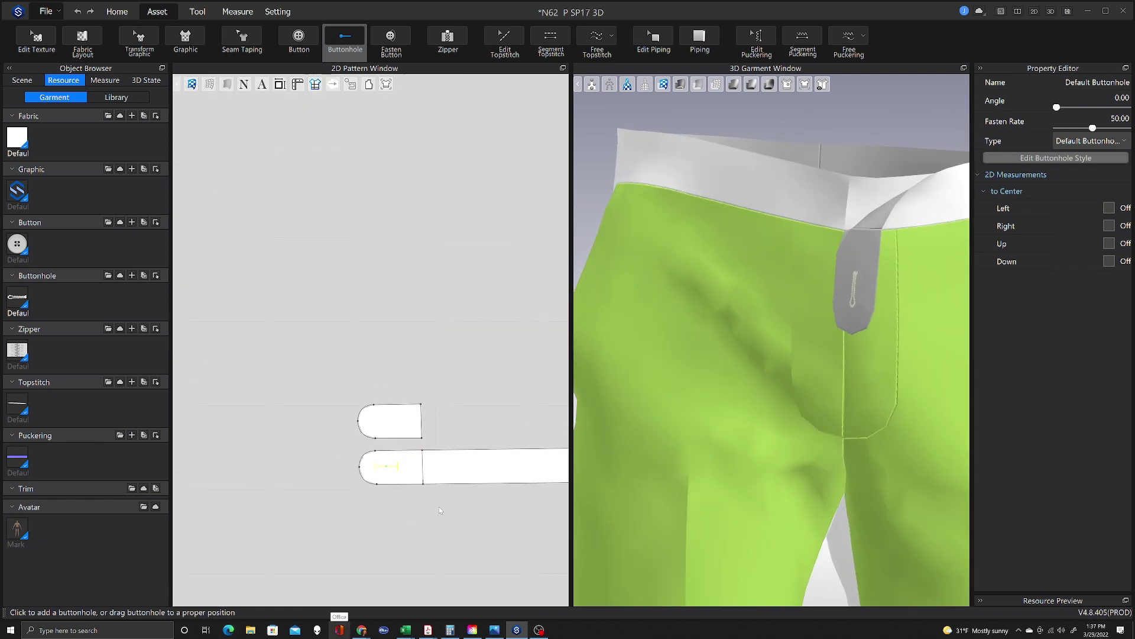
key(v)
scroll(442, 449, down, 7)
scroll(470, 448, up, 7)
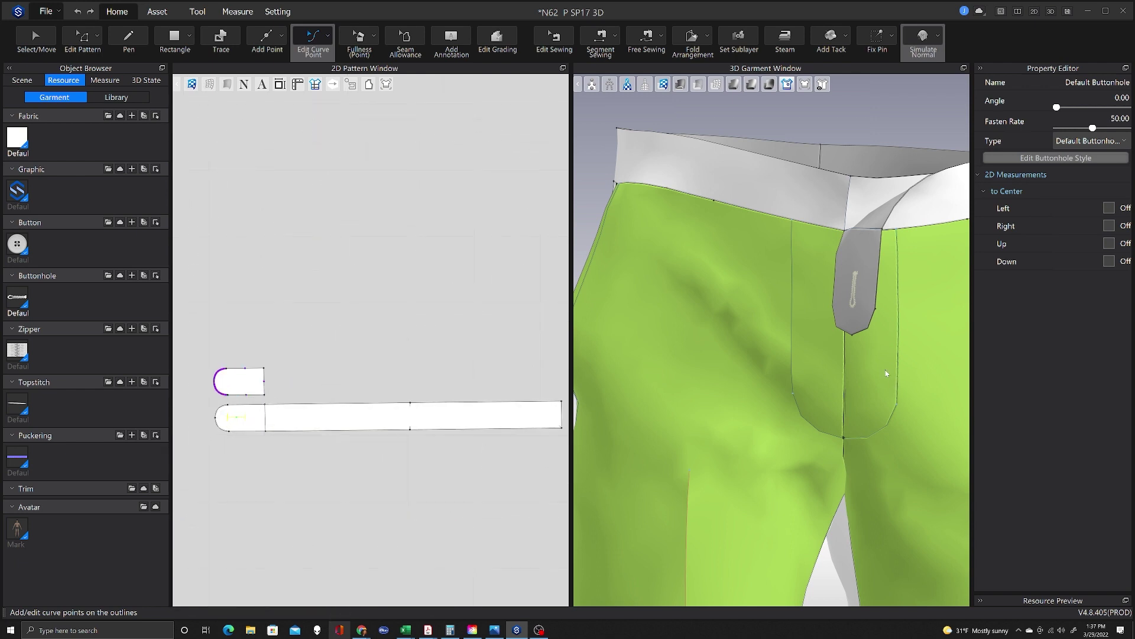
click(855, 322)
scroll(342, 442, up, 3)
scroll(373, 439, down, 10)
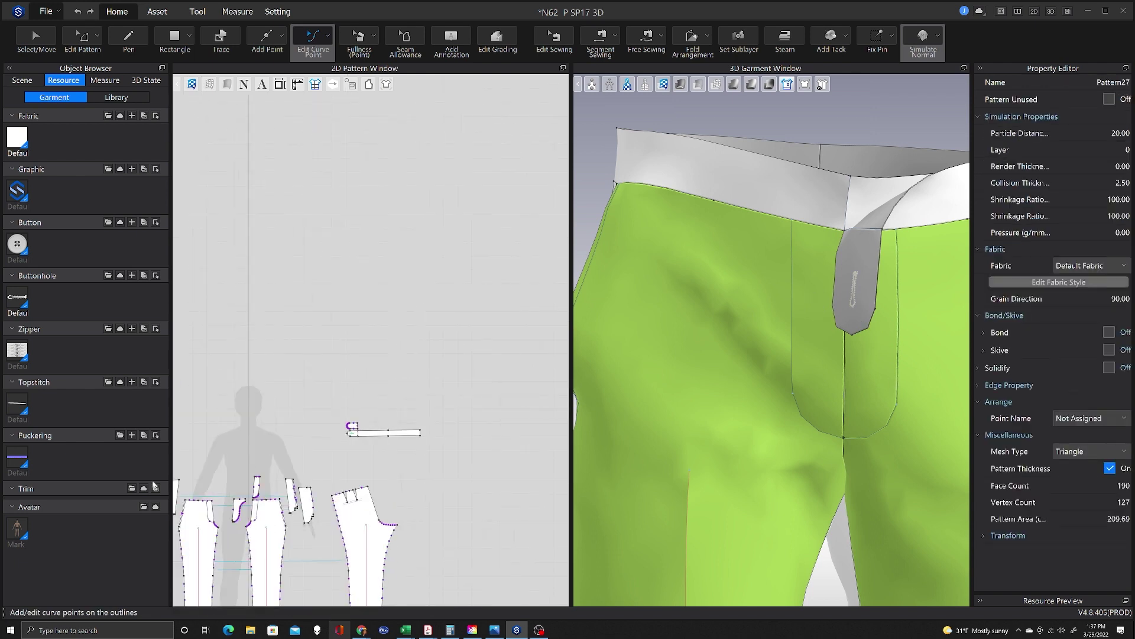
scroll(287, 447, up, 4)
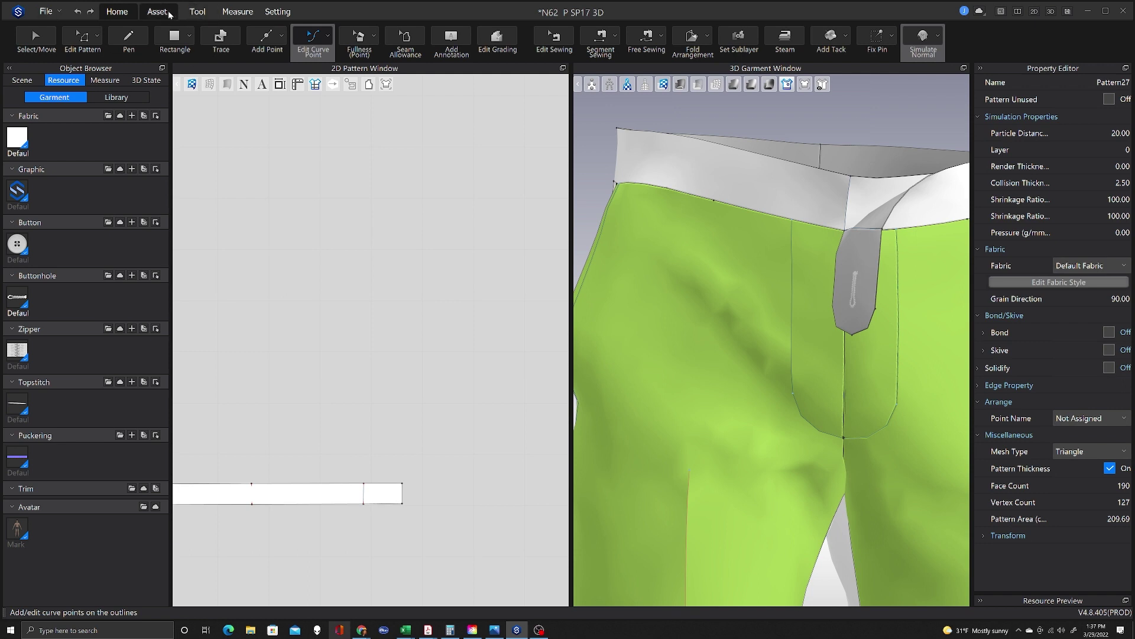
click(158, 12)
click(19, 244)
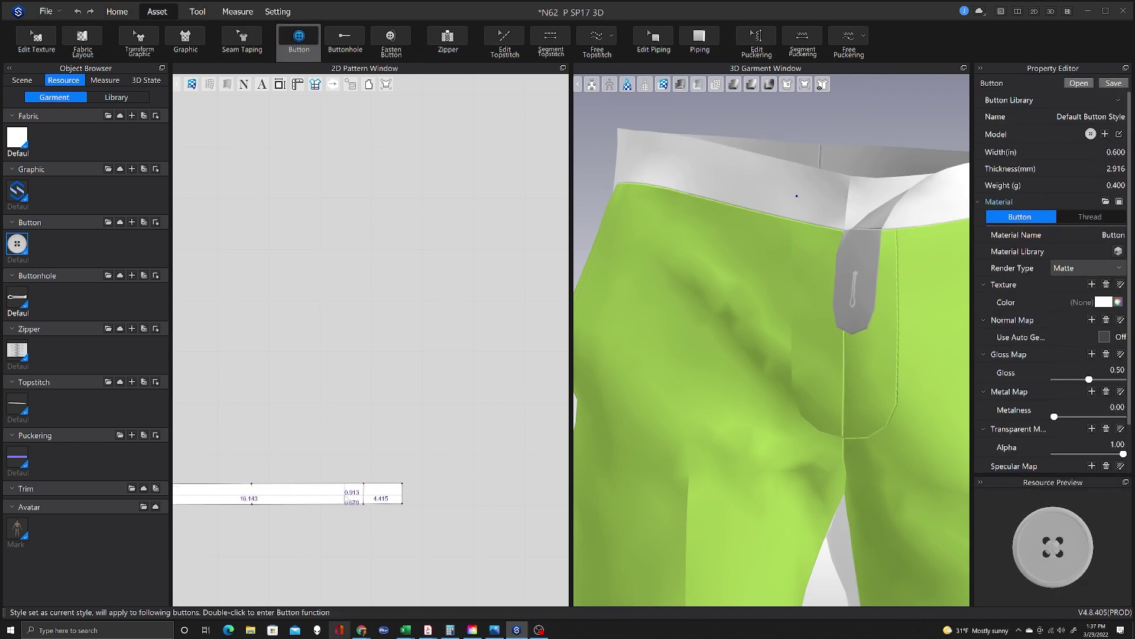
click(793, 196)
Fasten the button to the buttonhole on the rounded extension and simulate the trousers so the waistband closes.
scroll(503, 501, down, 5)
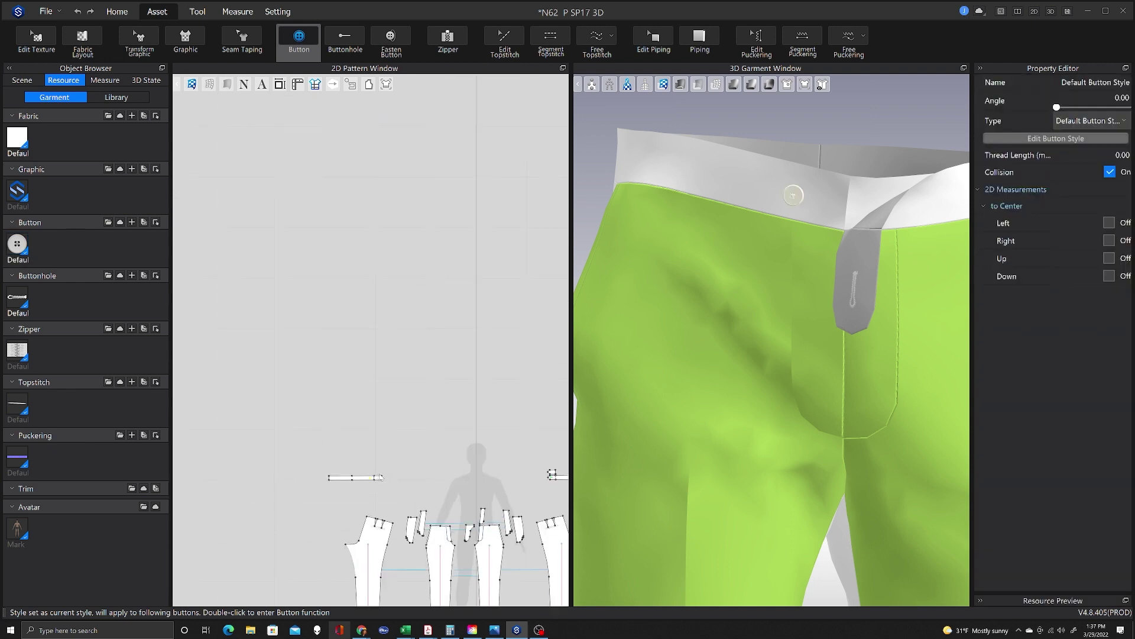
scroll(503, 501, up, 2)
click(390, 41)
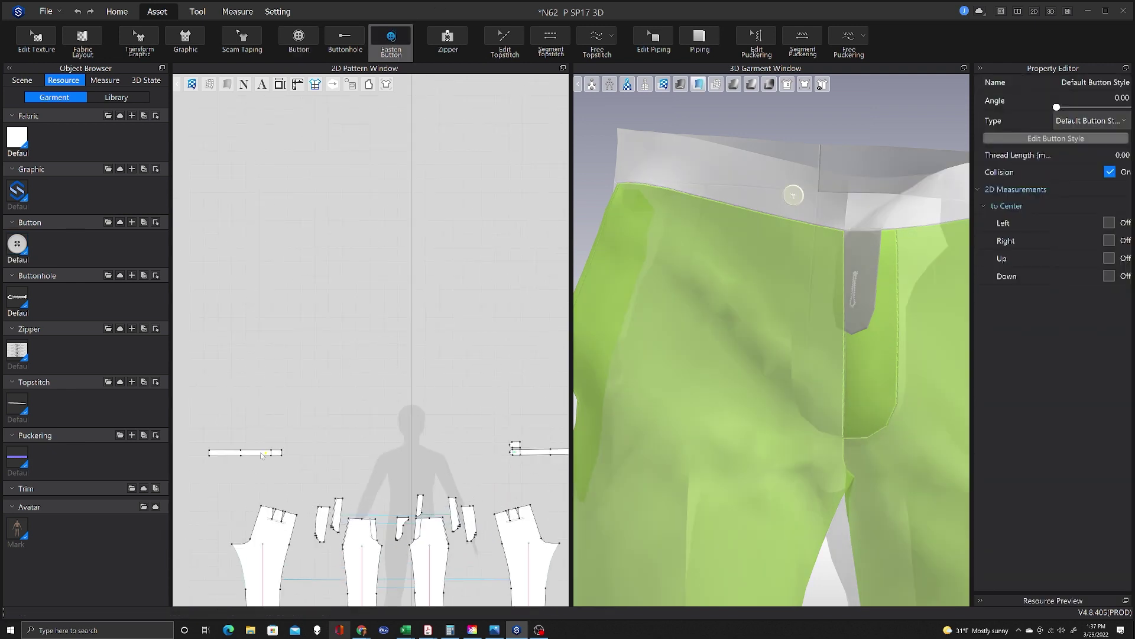
click(512, 453)
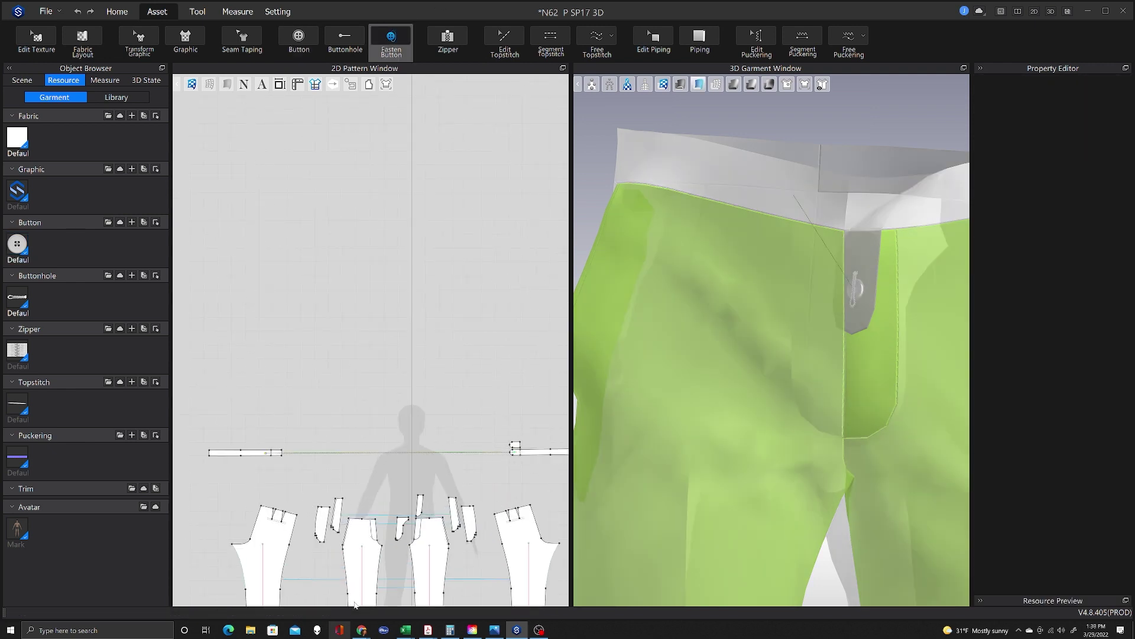
key(space)
scroll(769, 330, up, 3)
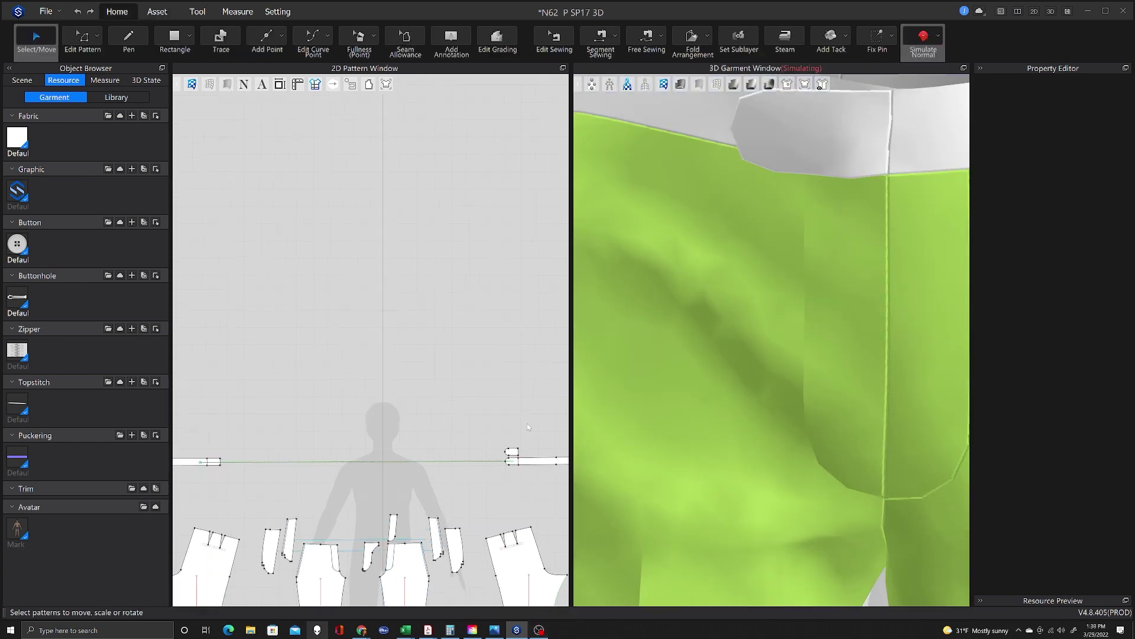
scroll(472, 464, up, 3)
Move the traced extension piece in 3D toward the inner side of the waistband extension and simulate it again.
click(511, 467)
right_drag(719, 329, 834, 390)
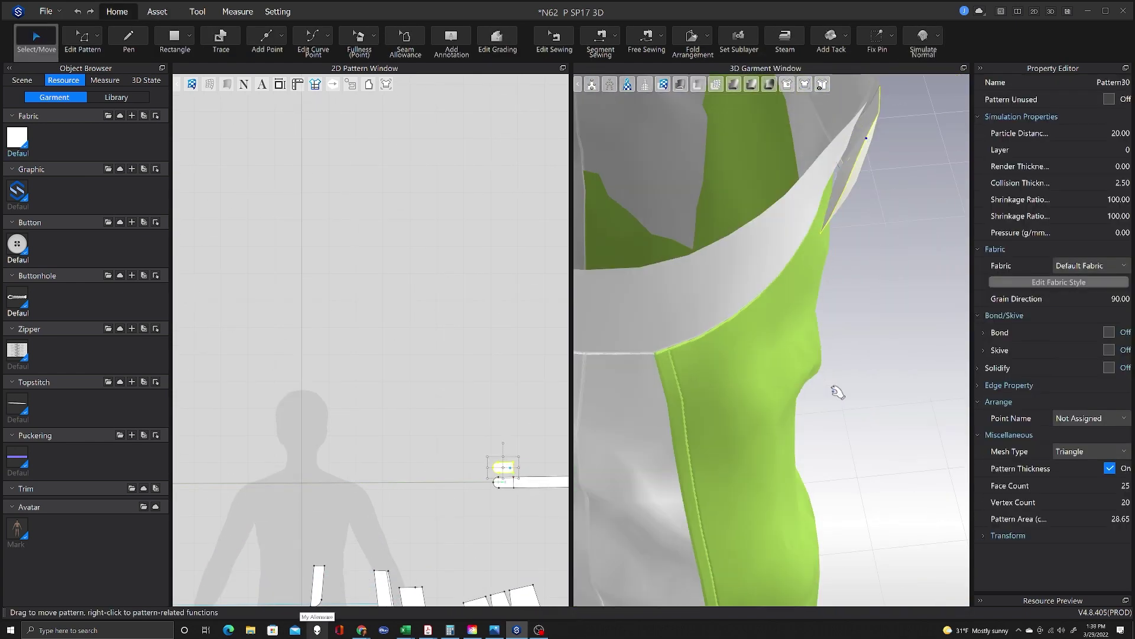
key(space)
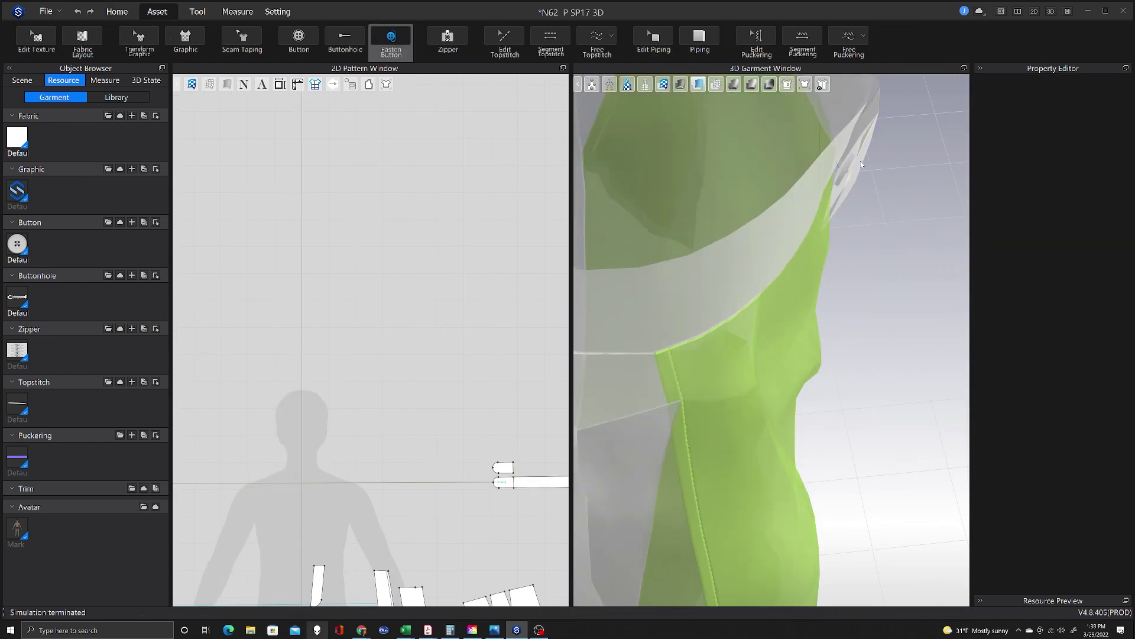
key(space)
click(507, 469)
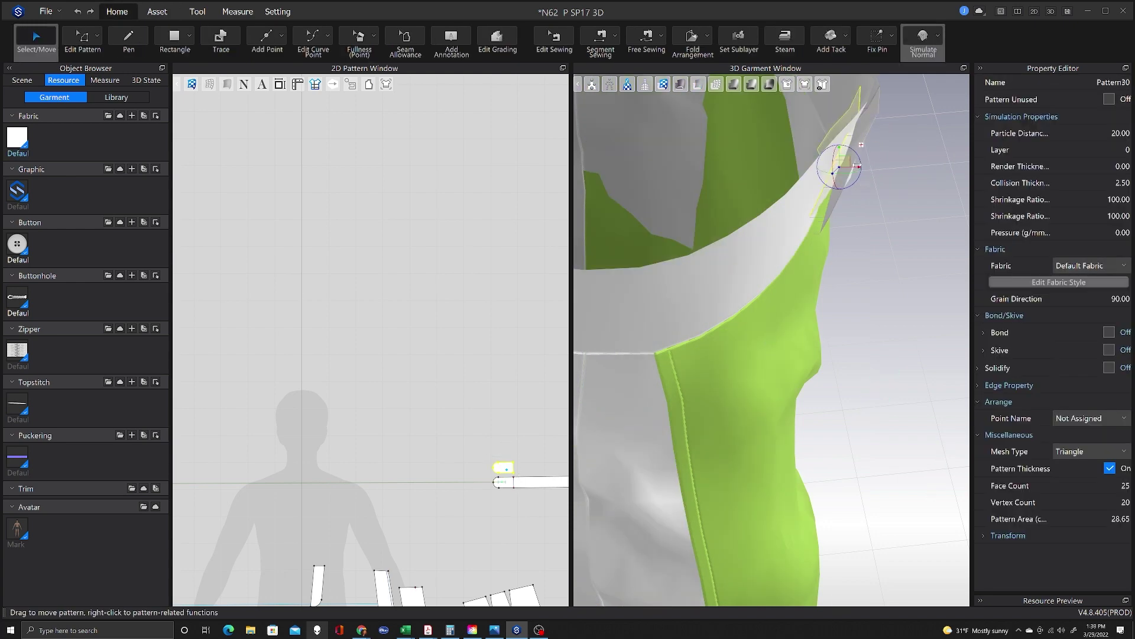
key(space)
right_drag(858, 409, 754, 414)
scroll(496, 513, up, 5)
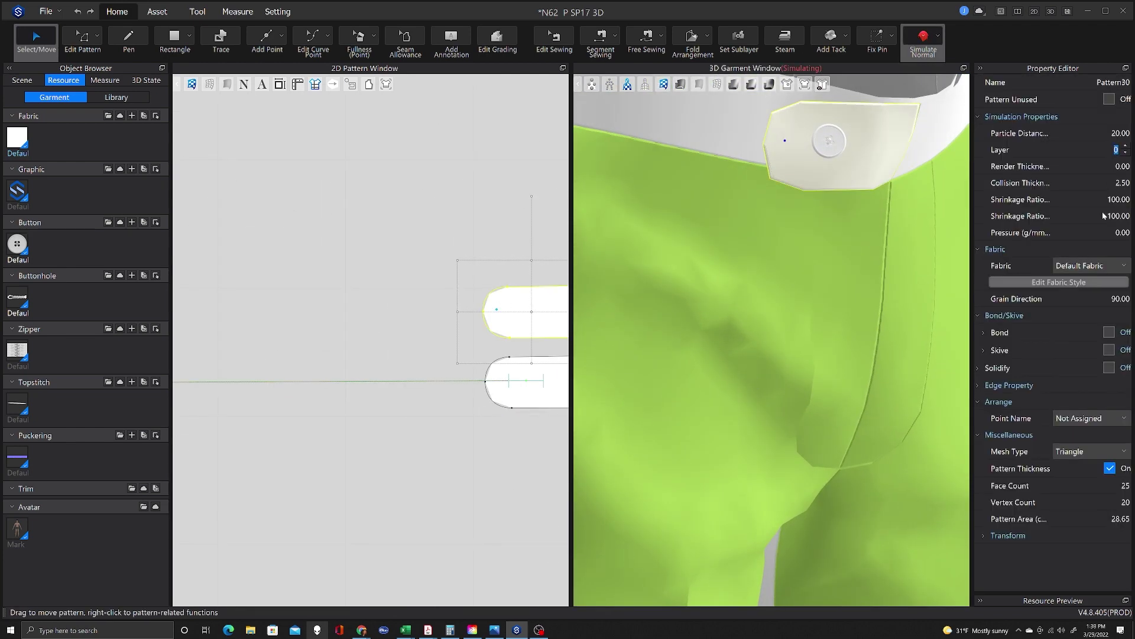
Set the traced extension piece's layer to -1 and its particle distance to 5 while simulating.
text(-1)
key(Return)
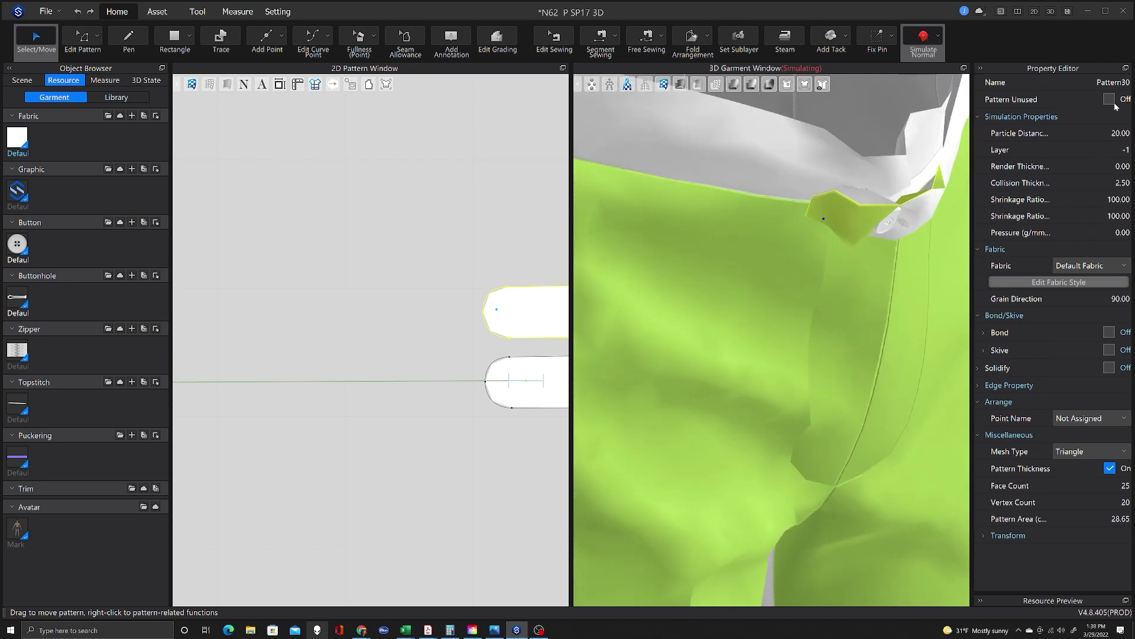
key(space)
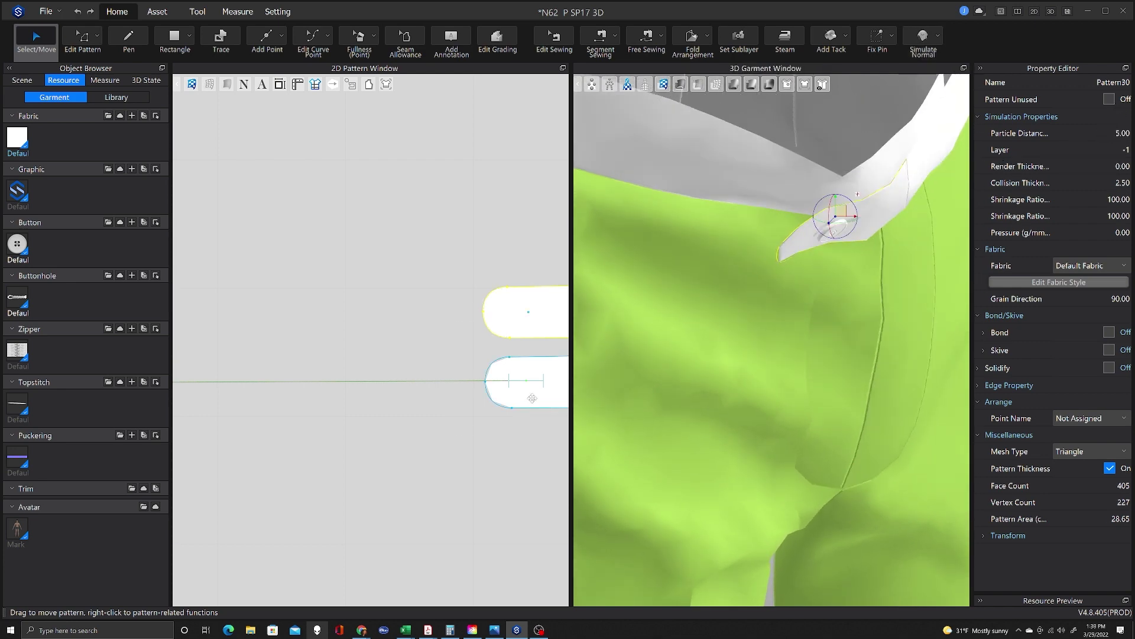
Set the particle distance of both long waistband pieces to 5.
click(532, 398)
text(5)
key(Return)
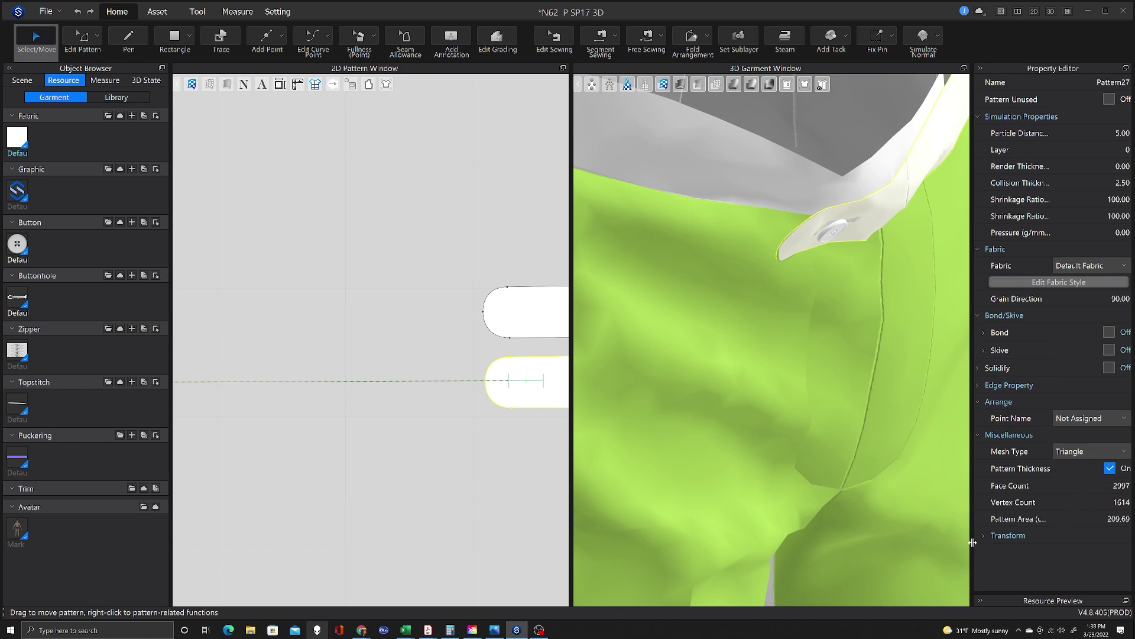
click(983, 535)
scroll(1108, 516, down, 1)
scroll(239, 424, down, 5)
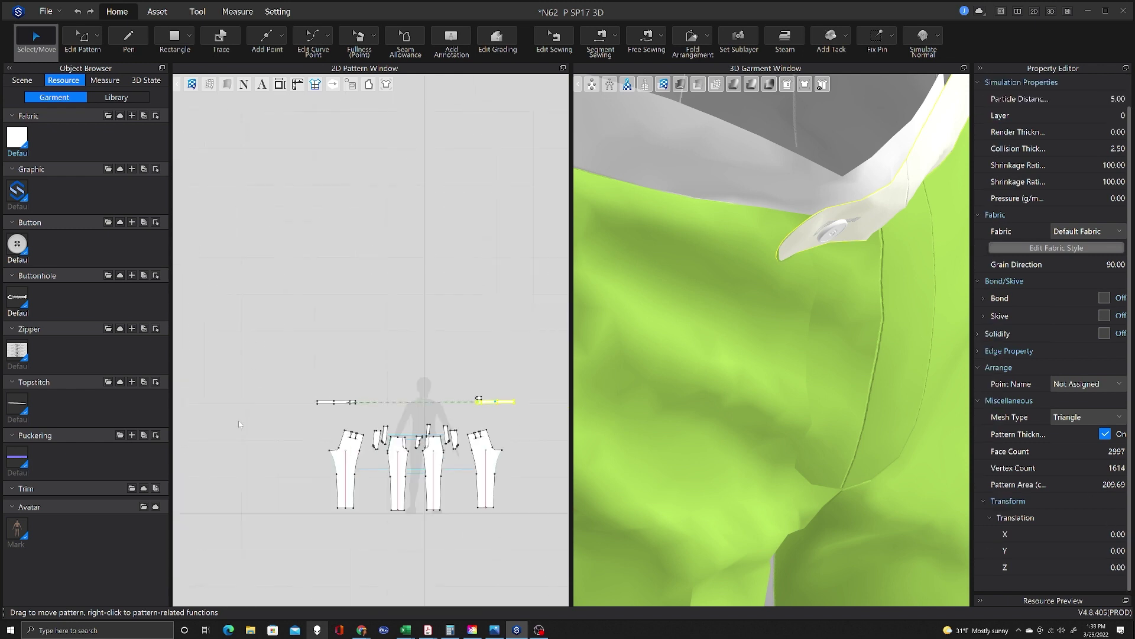
scroll(327, 404, up, 5)
click(331, 392)
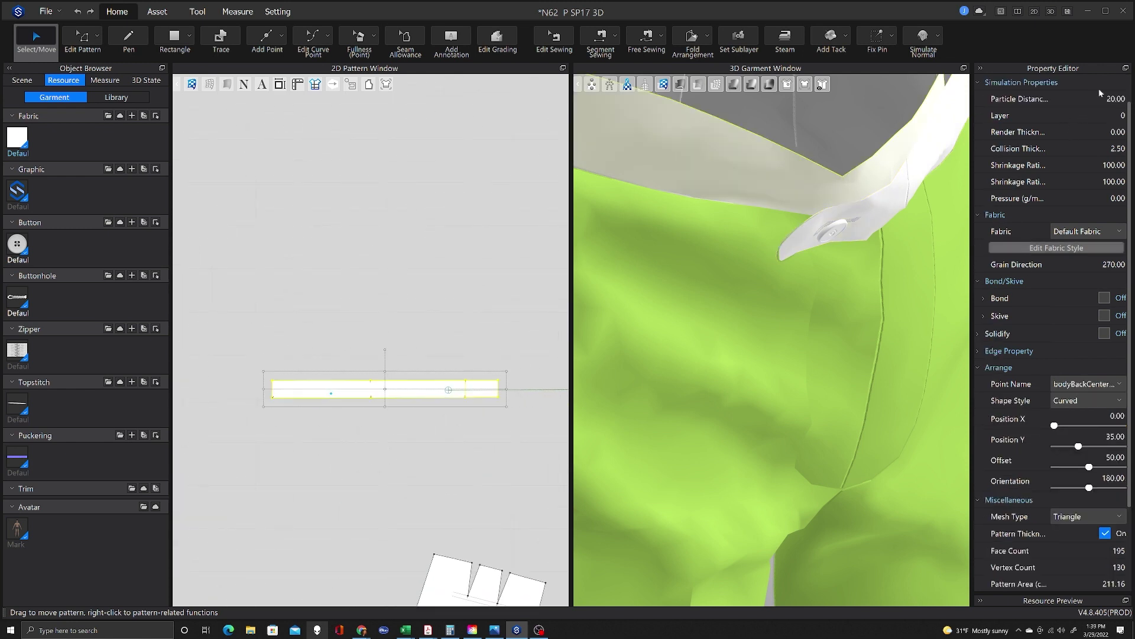
text(5)
key(Return)
Select the pocket pieces and both fly pieces together and set their particle distance to 5.
scroll(398, 303, down, 5)
scroll(467, 423, up, 3)
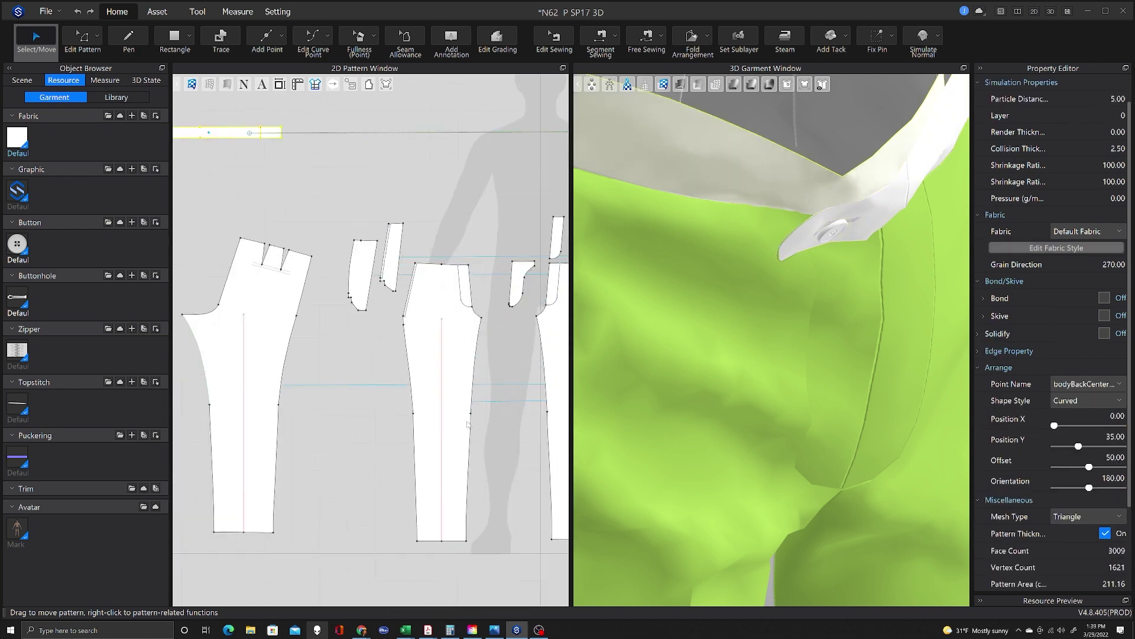
click(365, 272)
shift+click(396, 246)
shift+click(519, 265)
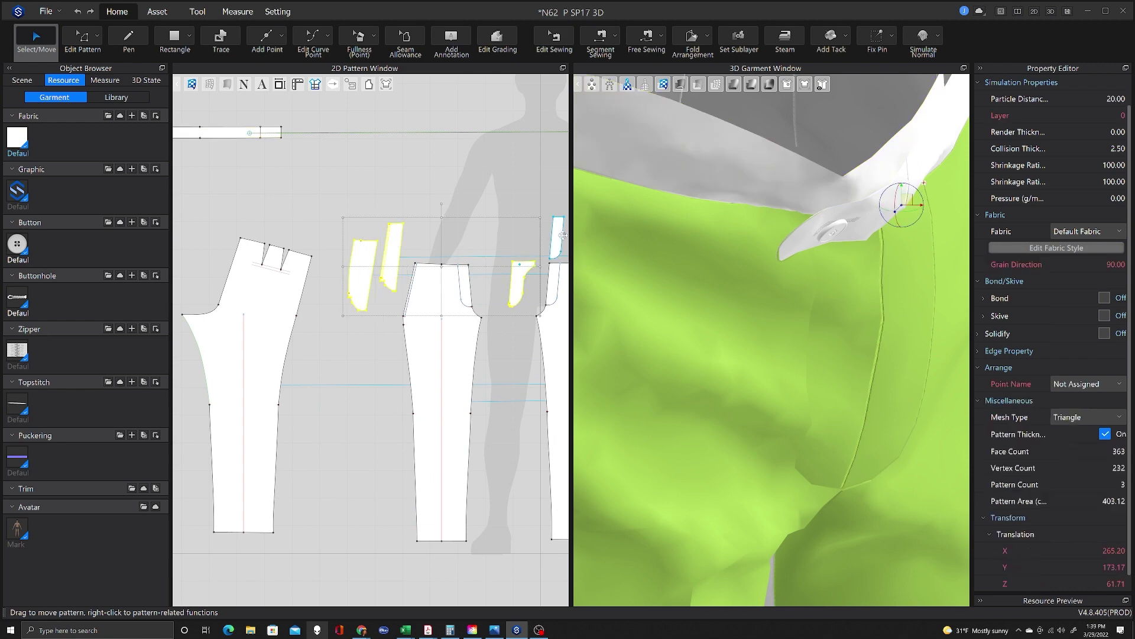
shift+click(559, 235)
scroll(390, 241, down, 5)
scroll(477, 313, up, 3)
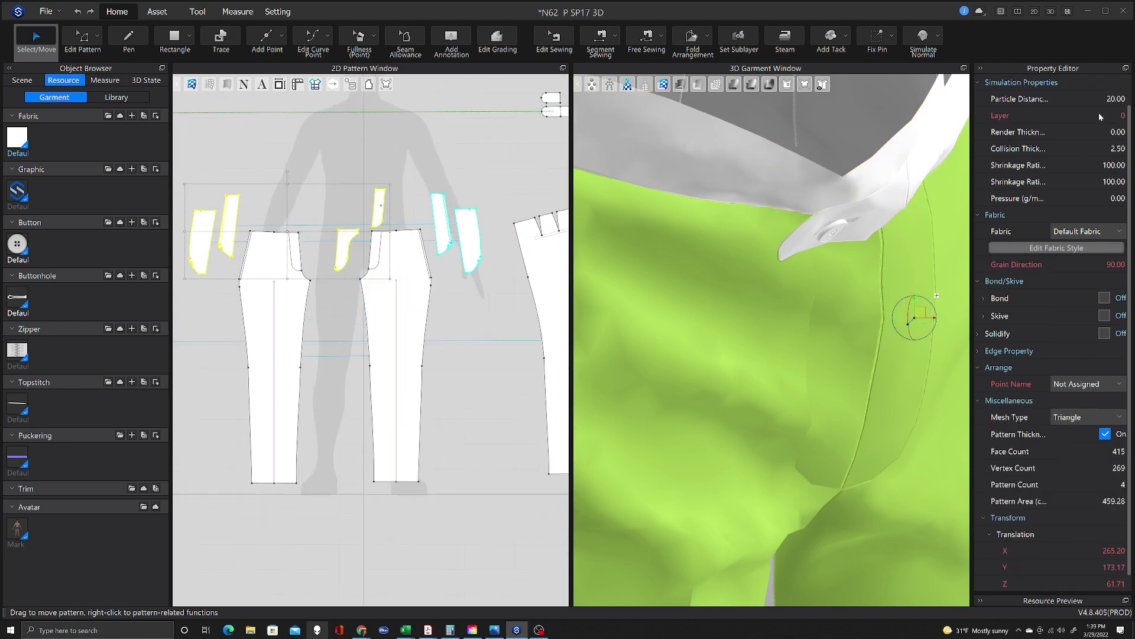
text(5)
key(Return)
scroll(795, 285, down, 5)
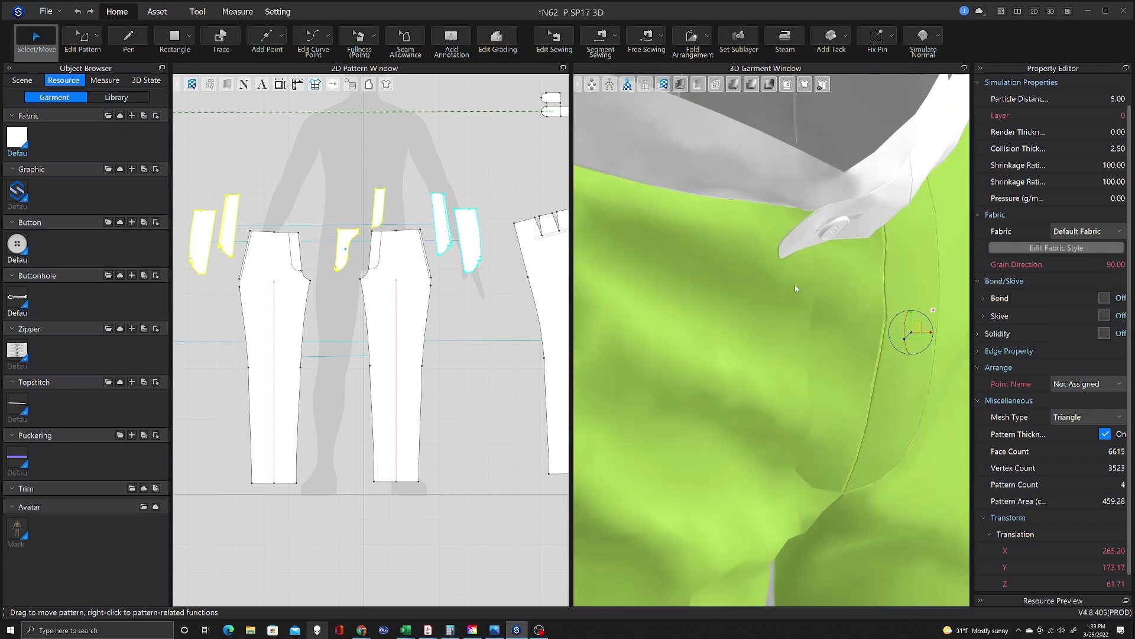
Try to simulate the trousers with the finer mesh, and undo that simulation.
key(space)
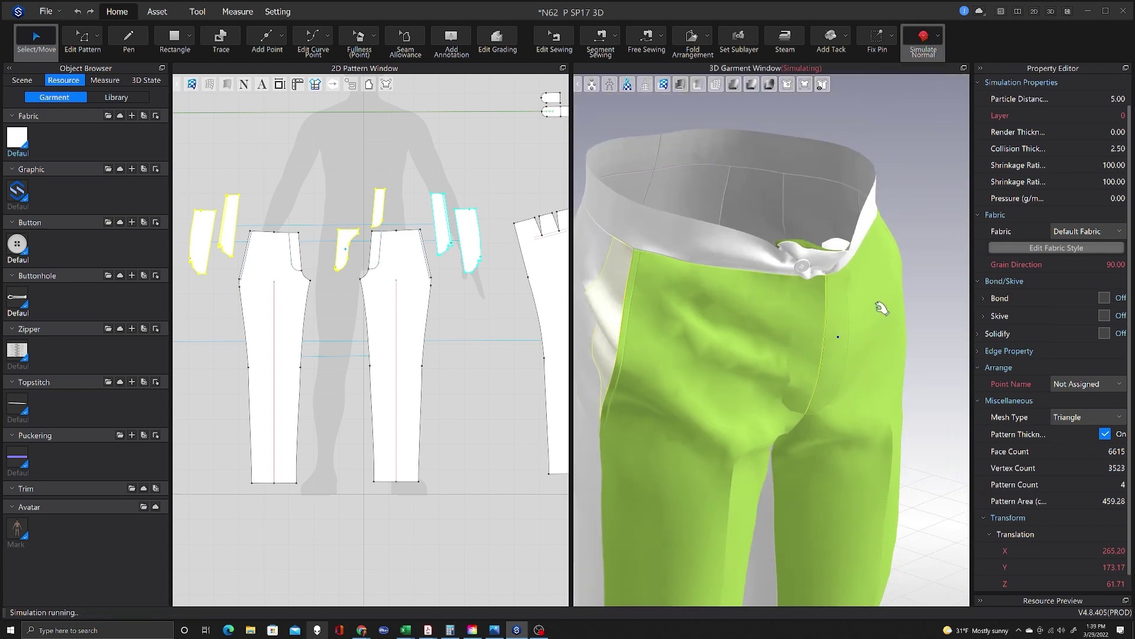
key(space)
key(ctrl+z)
Set the traced extension piece's layer to 0.
right_drag(781, 218, 844, 253)
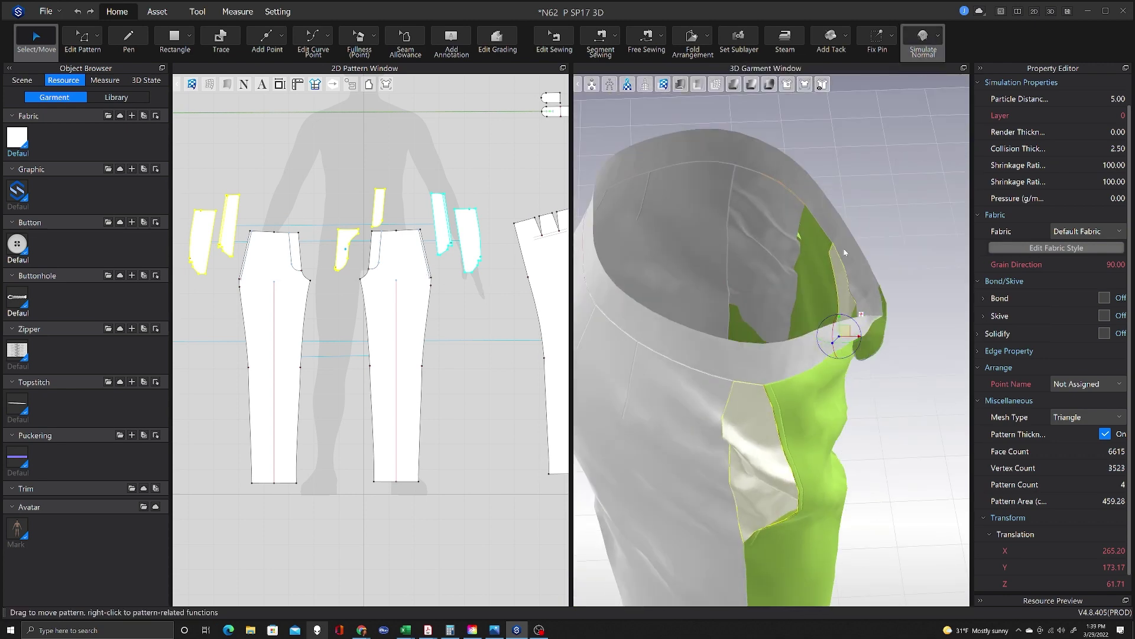
click(874, 337)
text(0)
key(Return)
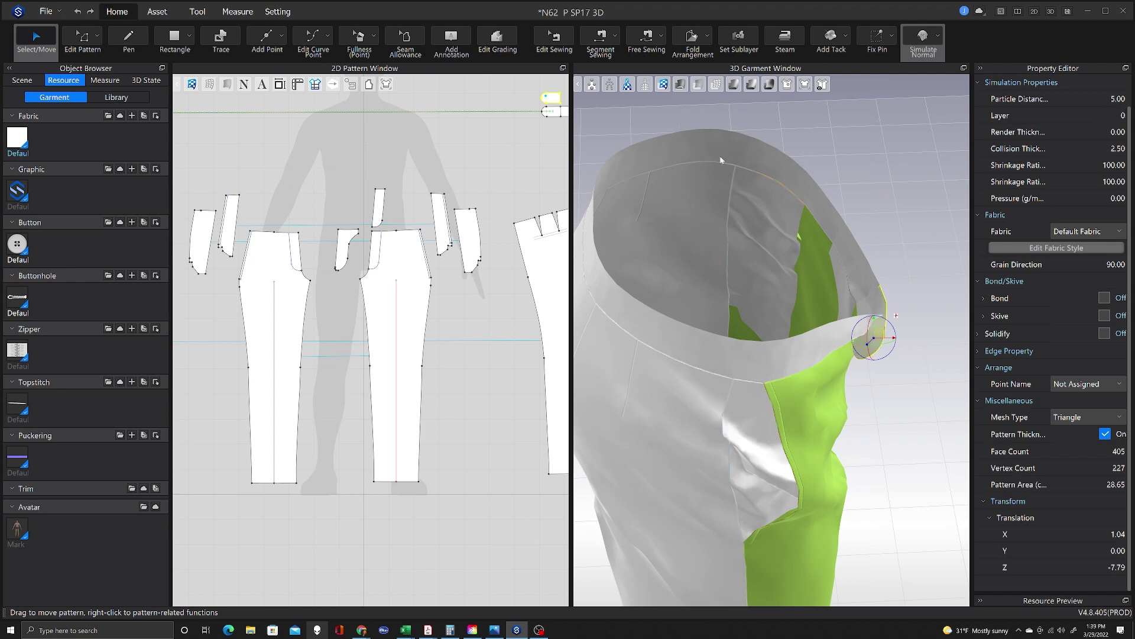
Bond the traced extension piece and both waistband pieces, with bending weft 76.92 and bending warp 97.44, and simulate.
right_drag(893, 427, 784, 373)
shift+click(807, 300)
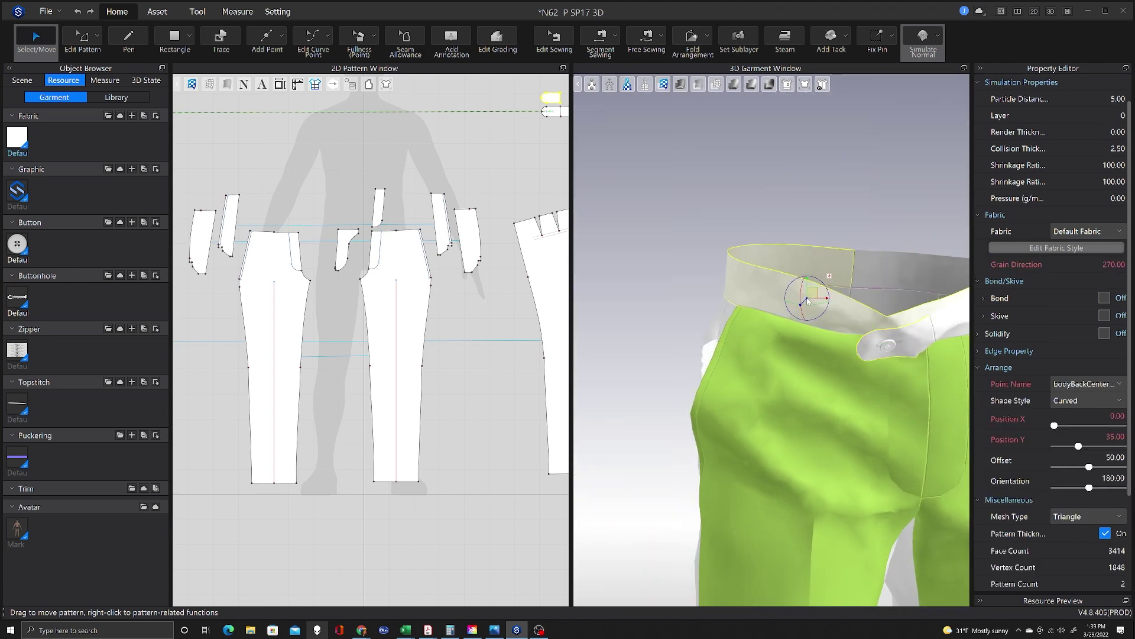
shift+click(872, 268)
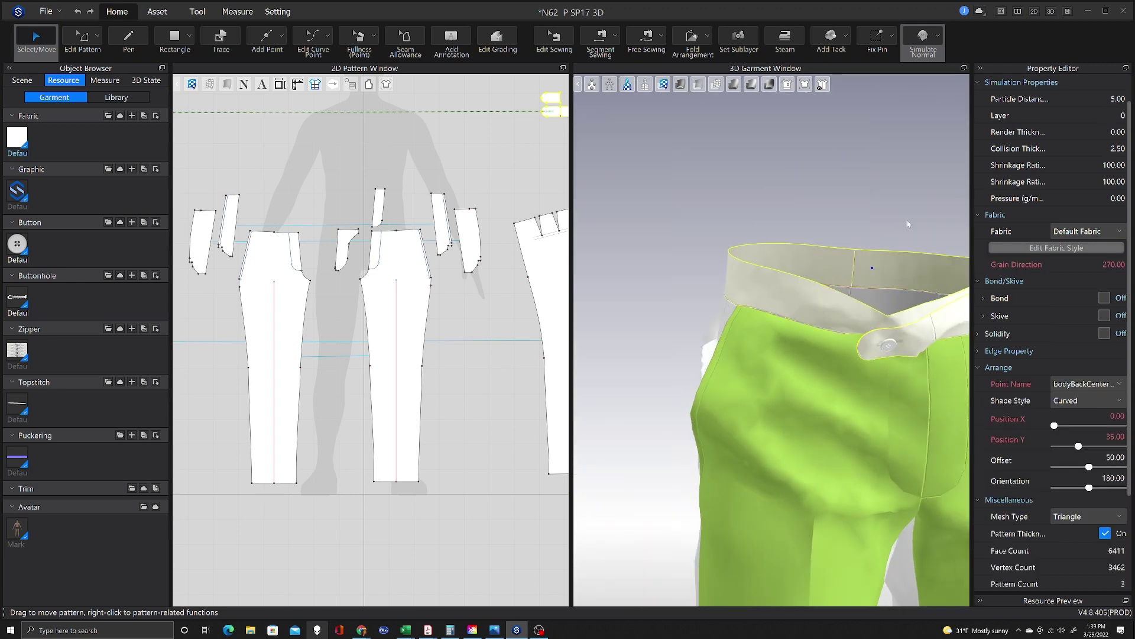
click(1104, 298)
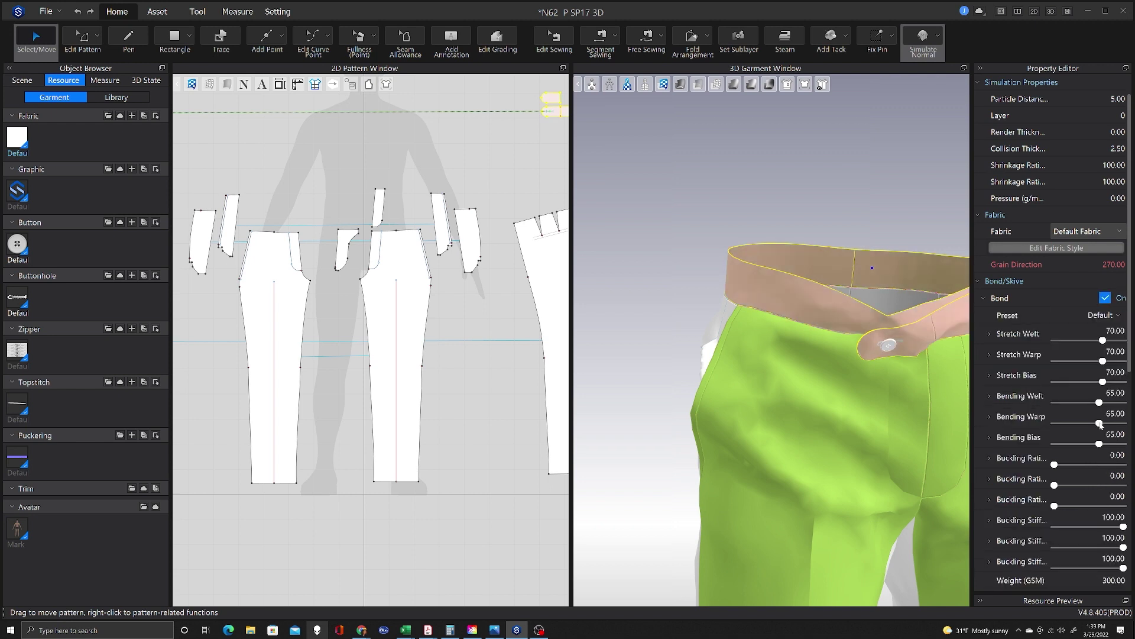
drag(1100, 424, 1118, 423)
key(space)
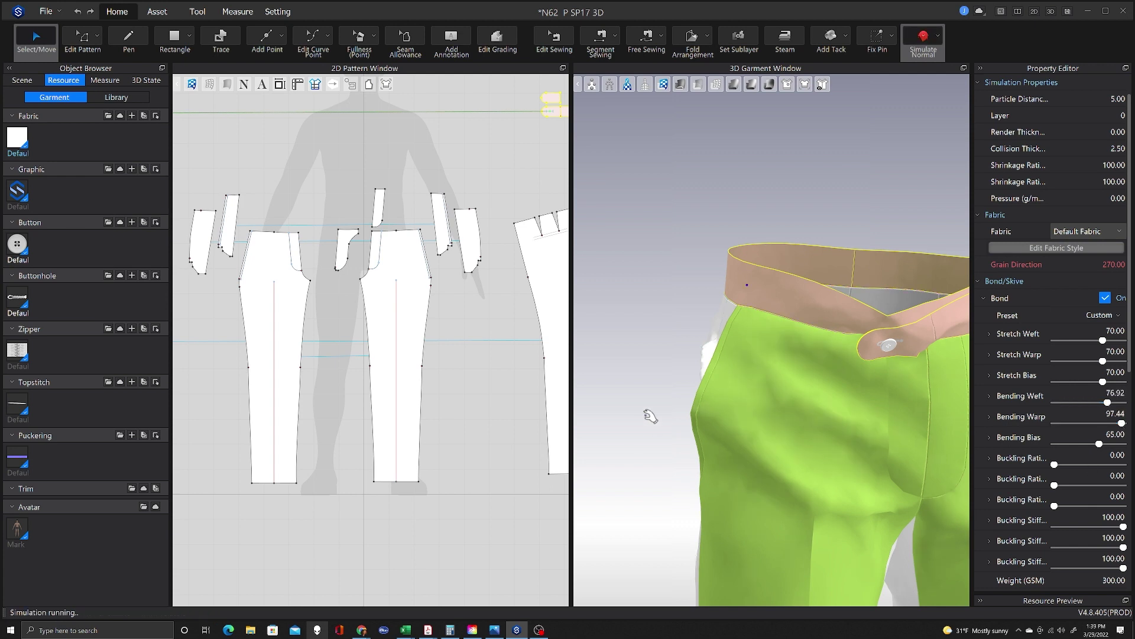
Set the sewing type of the seam between the traced piece's rounded outline and the waistband extension to Turned and resimulate.
right_drag(744, 195, 852, 201)
click(548, 29)
click(552, 105)
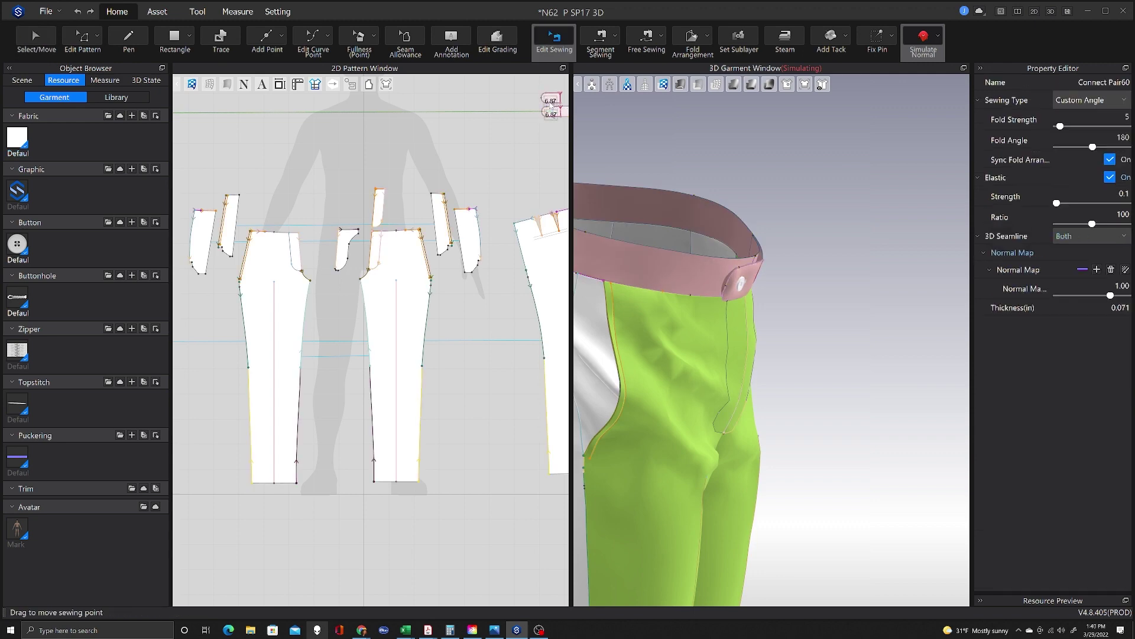
click(1124, 99)
click(1083, 130)
right_drag(822, 282, 740, 294)
key(space)
key(space)
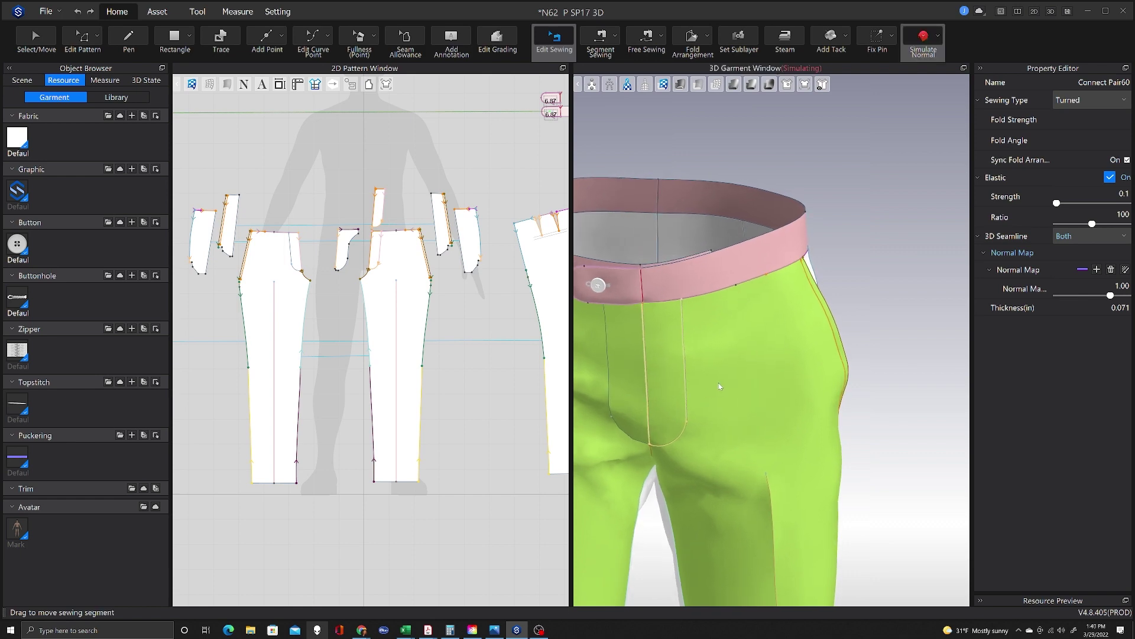
key(space)
right_drag(580, 204, 734, 284)
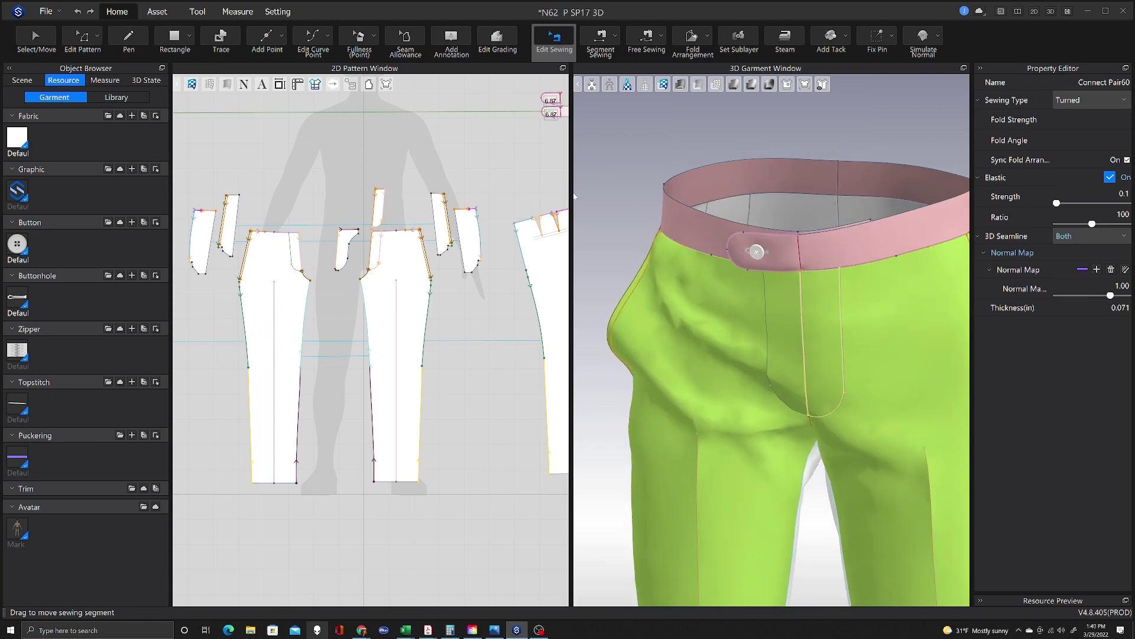
Simulate the complete trousers in full view and clear the selection of all seams.
key(space)
scroll(813, 350, down, 3)
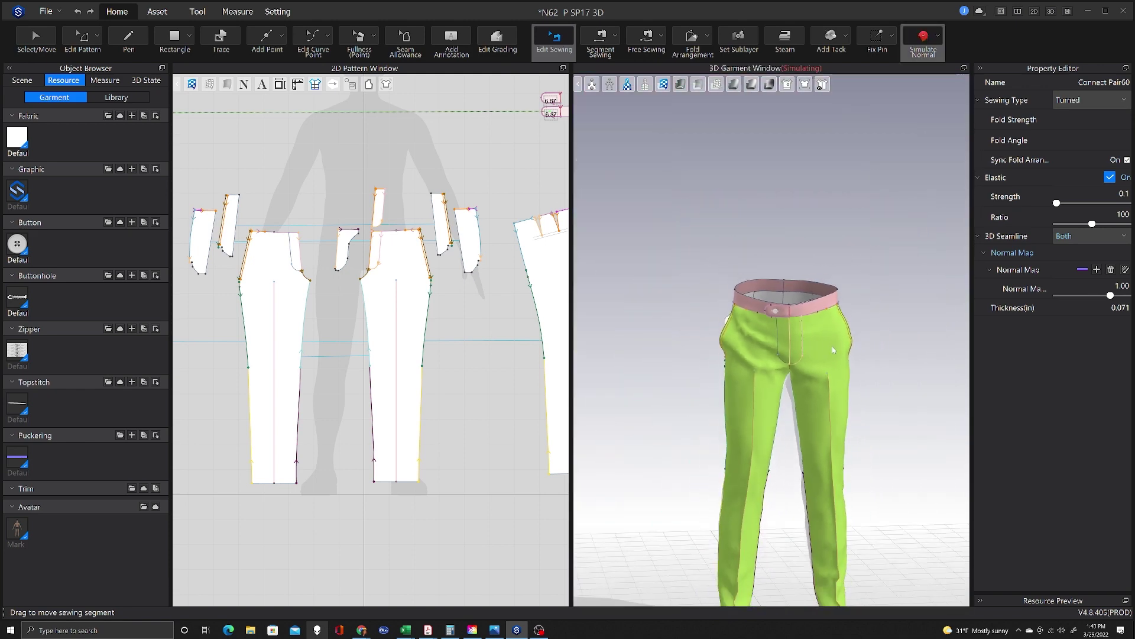
key(space)
right_drag(832, 346, 811, 369)
key(space)
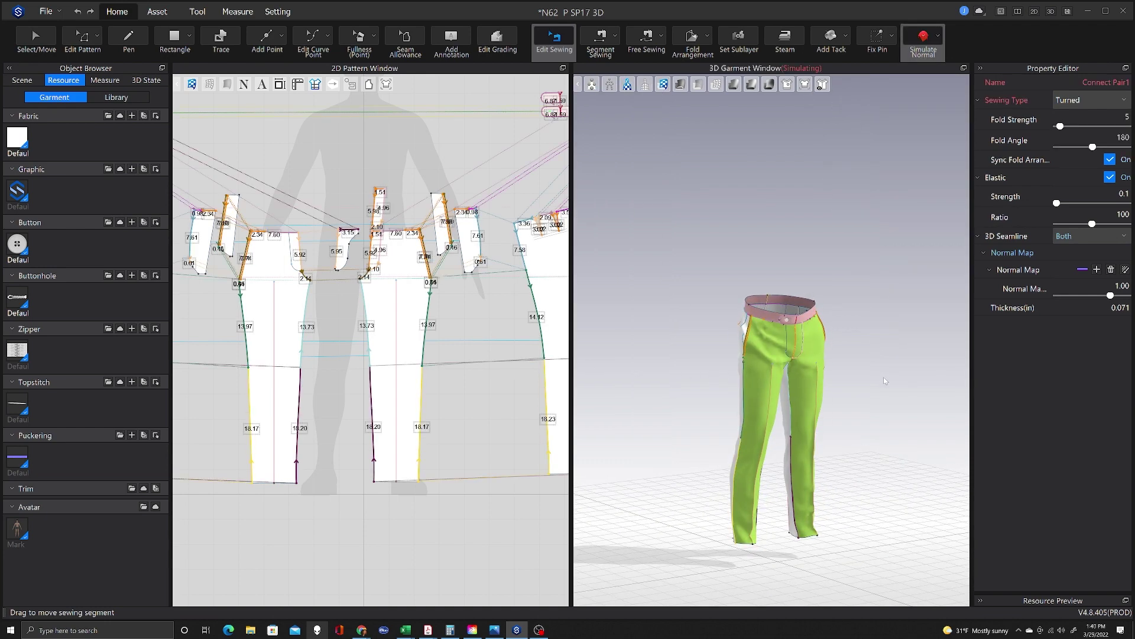
click(879, 356)
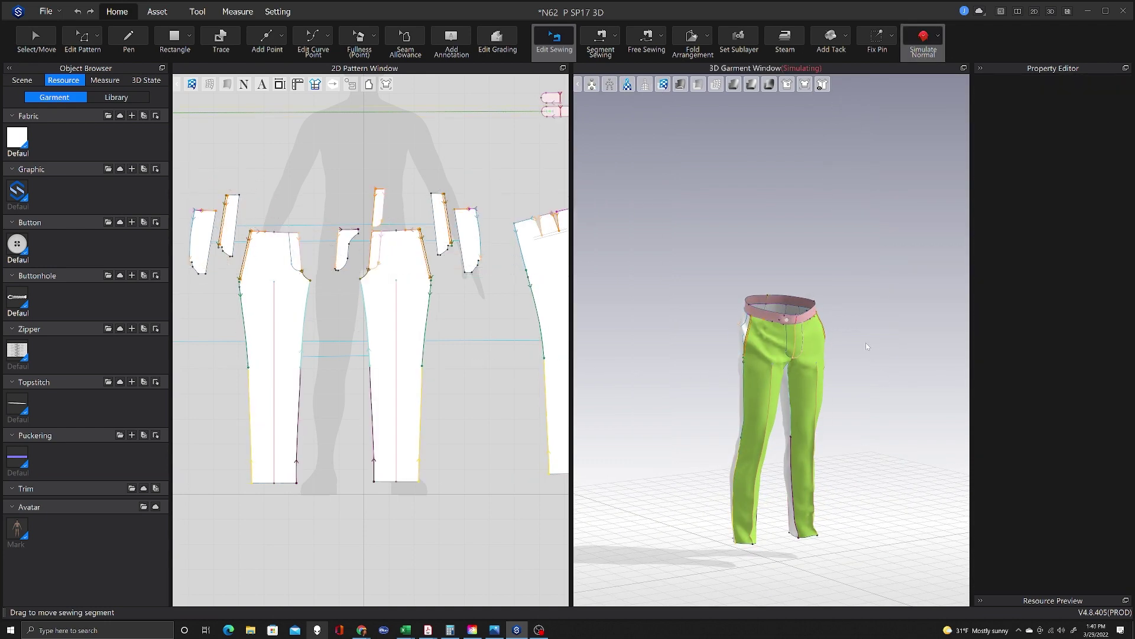
Select all pattern pieces and tug the trousers' waistband into position in the 3D simulation.
key(a)
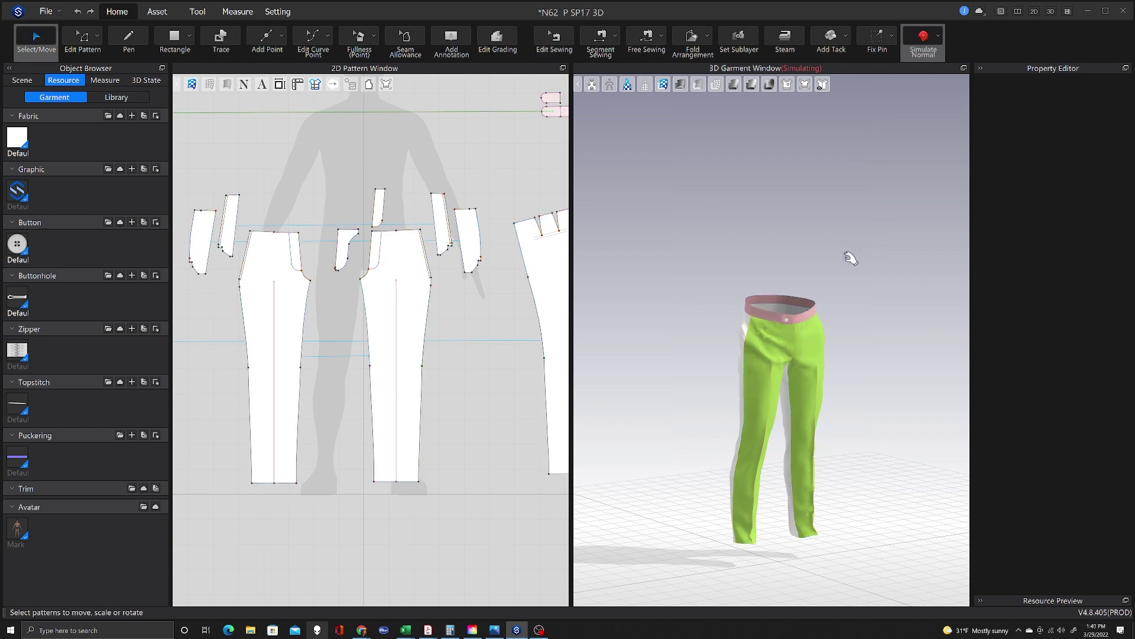
key(ctrl+a)
drag(763, 306, 802, 315)
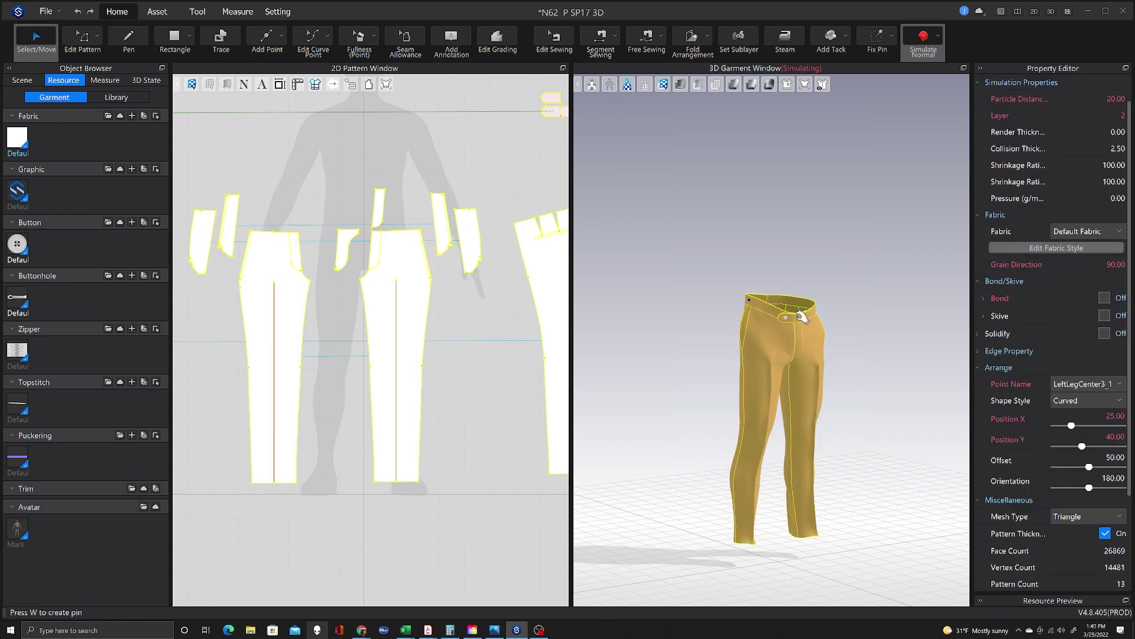
scroll(818, 336, up, 3)
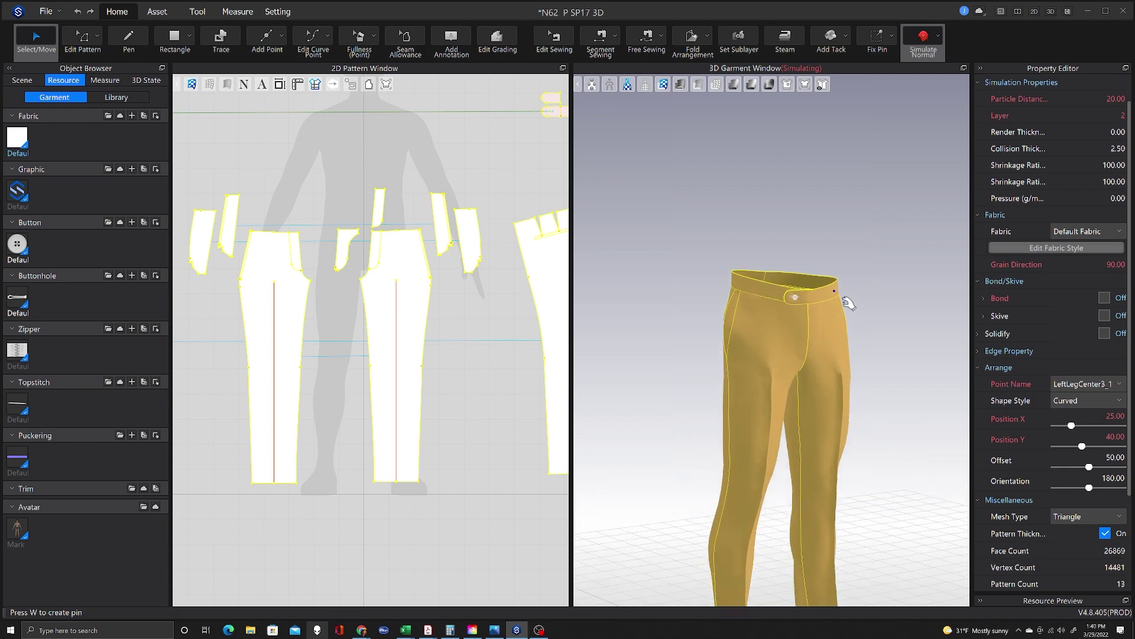
key(space)
right_drag(847, 301, 934, 291)
key(space)
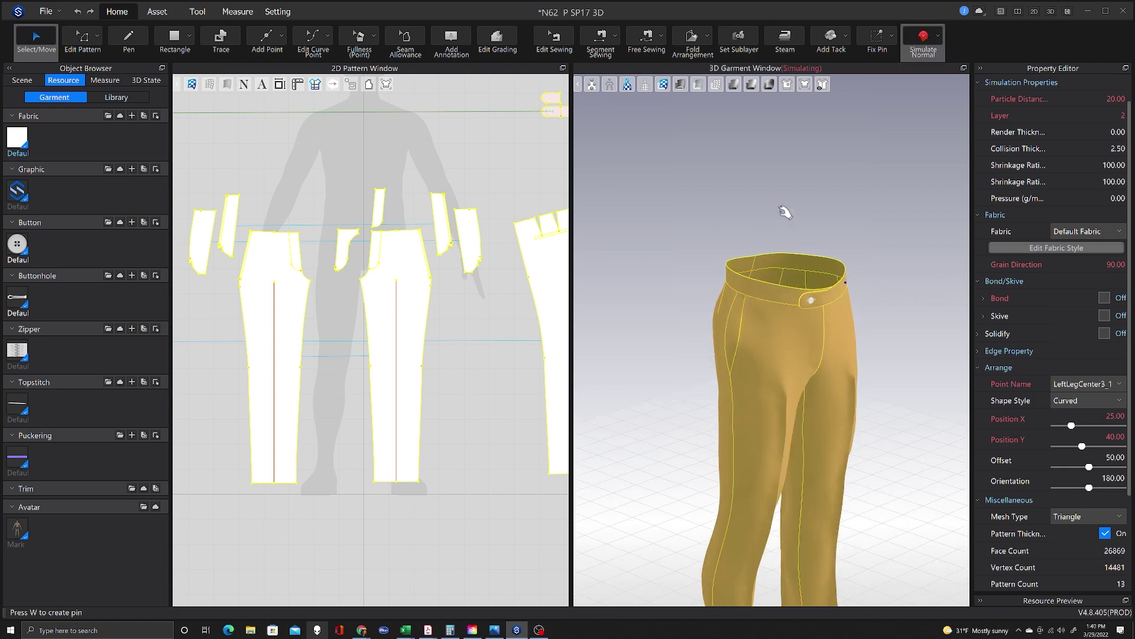
Show all avatars and tug the back waistband against the body while simulating, covering both waistband pieces.
right_click(698, 147)
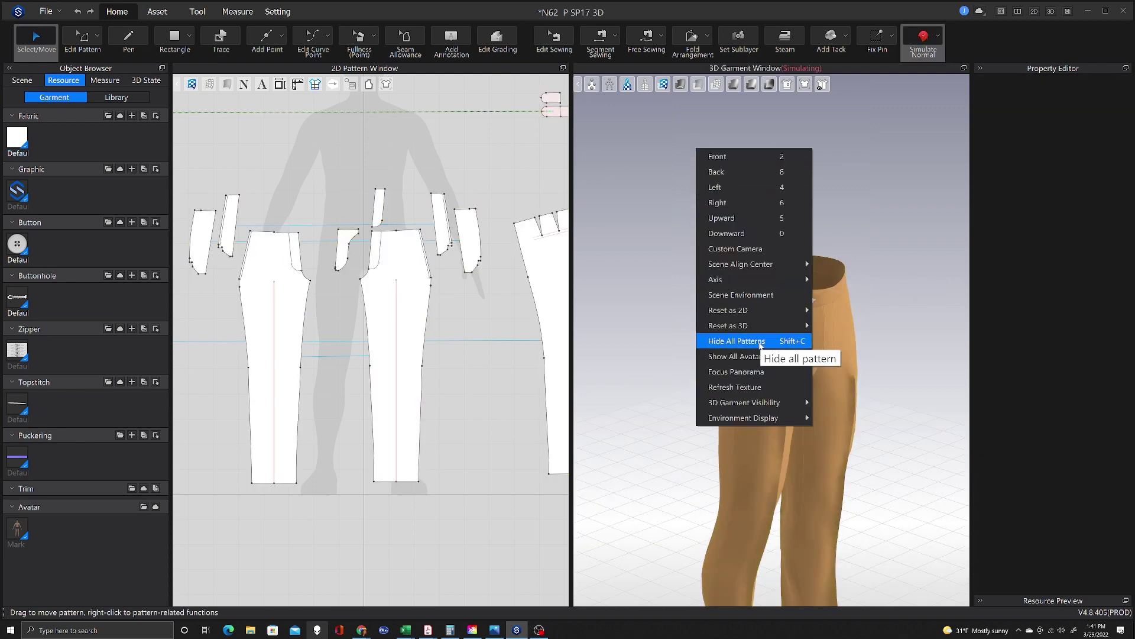
click(746, 356)
right_drag(748, 396, 953, 365)
drag(728, 277, 798, 239)
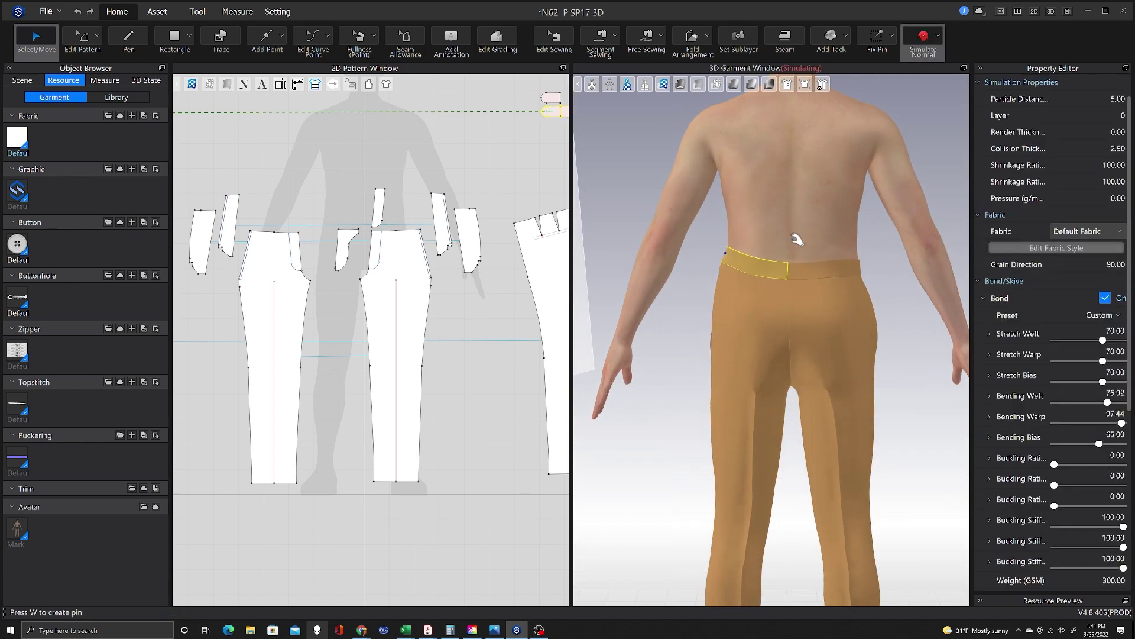
click(855, 267)
right_drag(909, 339, 699, 340)
key(space)
key(space)
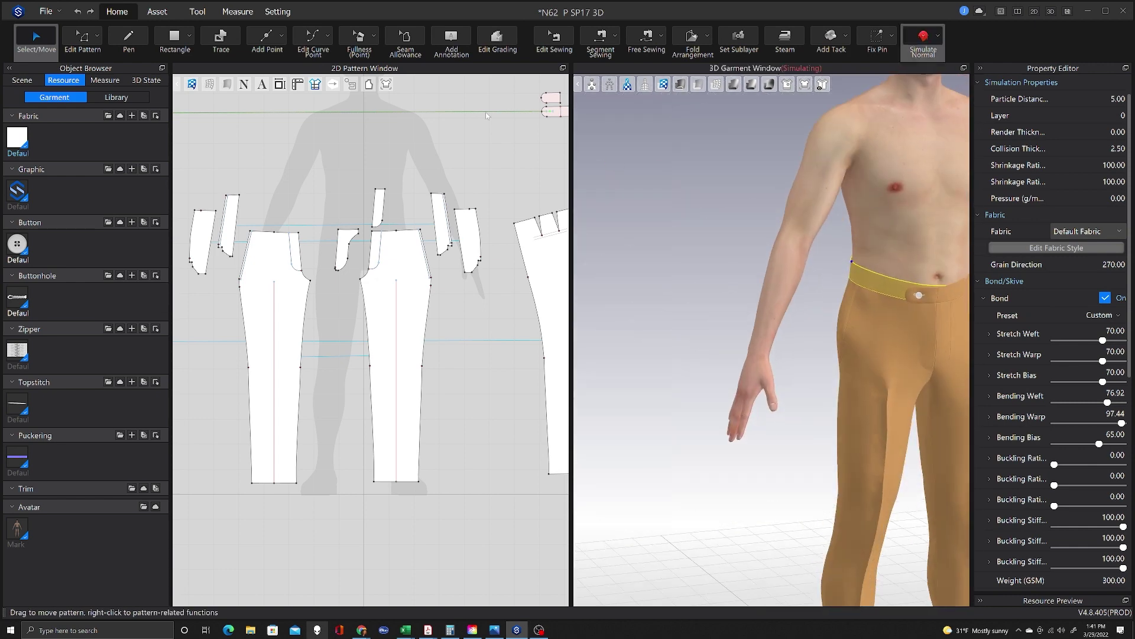
Select the buttonhole on the waistband extension and open its buttonhole style properties.
click(158, 13)
click(346, 38)
click(553, 113)
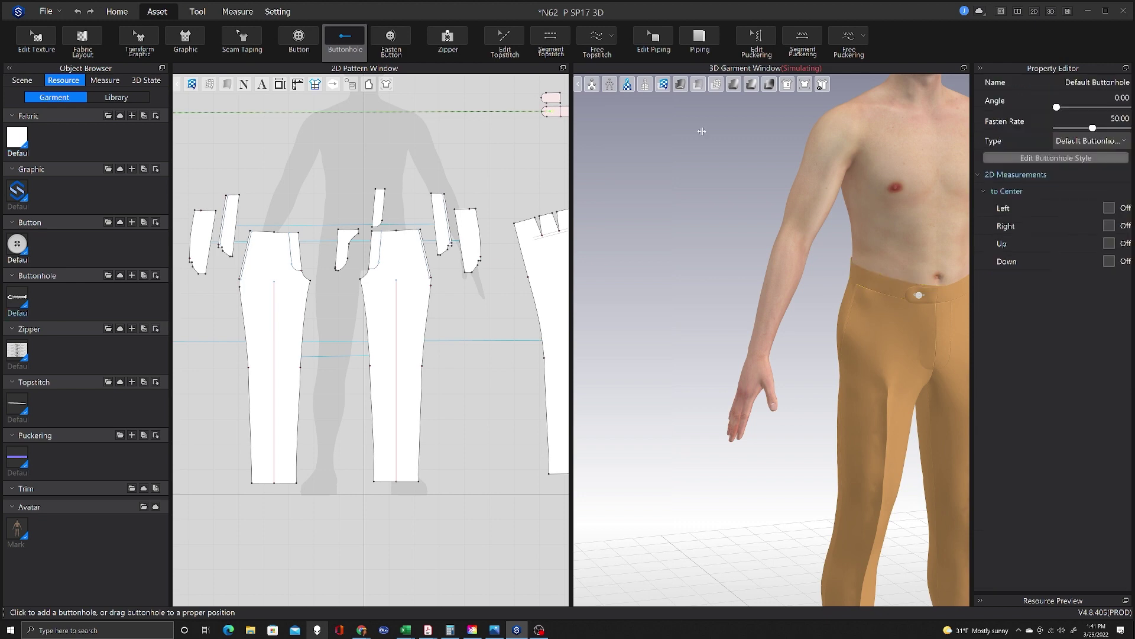
middle_drag(779, 184, 620, 250)
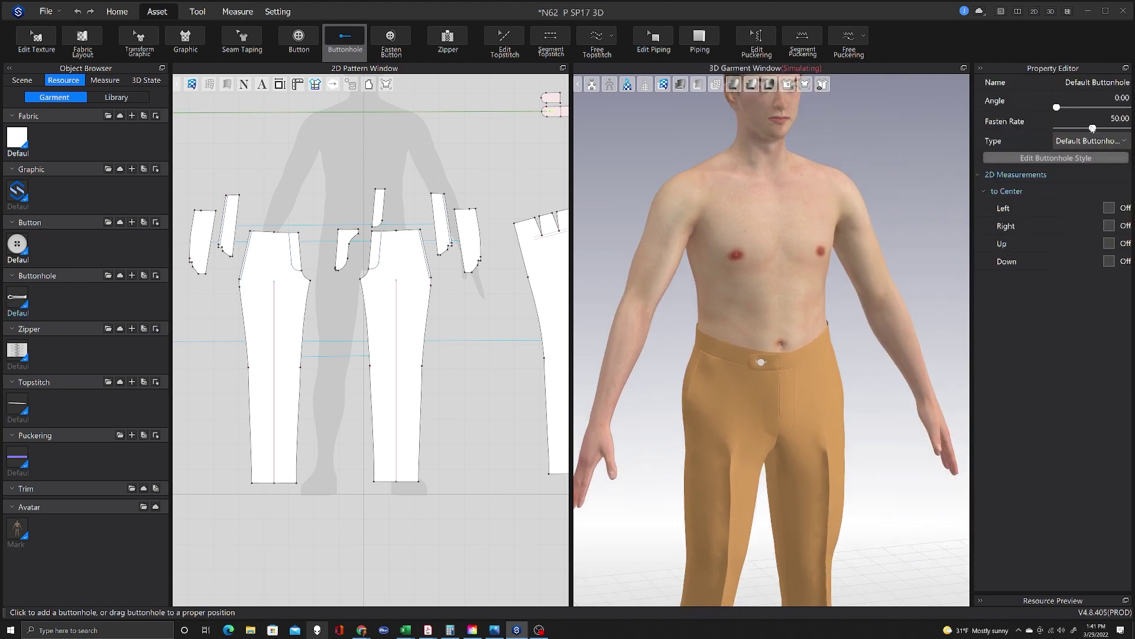
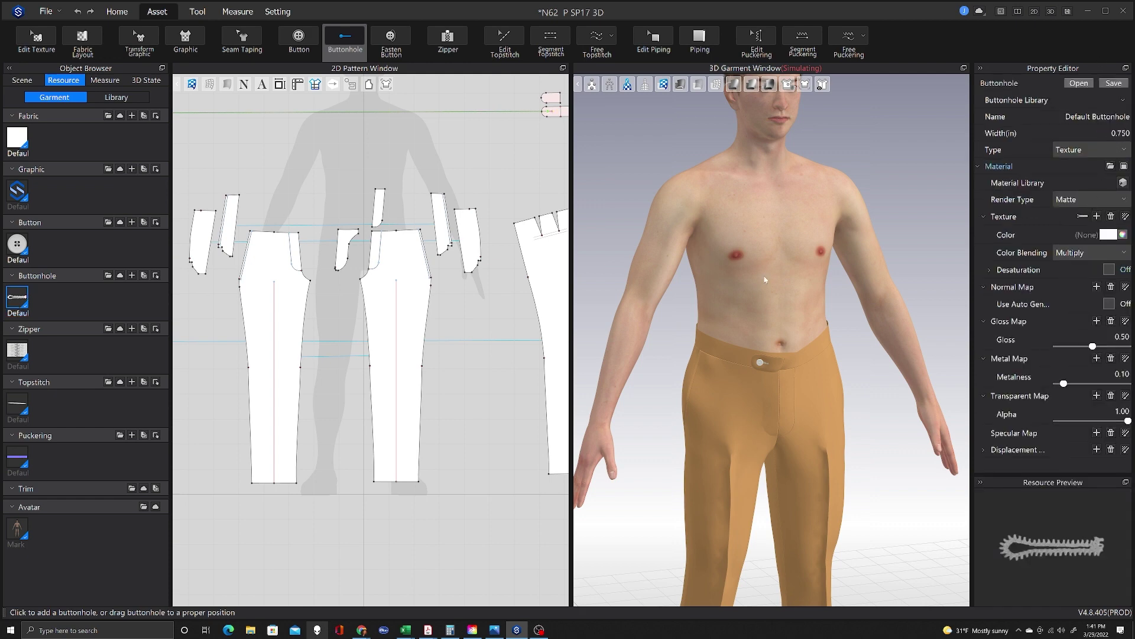
Stop and restart the simulation, and save the project.
scroll(307, 239, down, 6)
scroll(319, 228, up, 9)
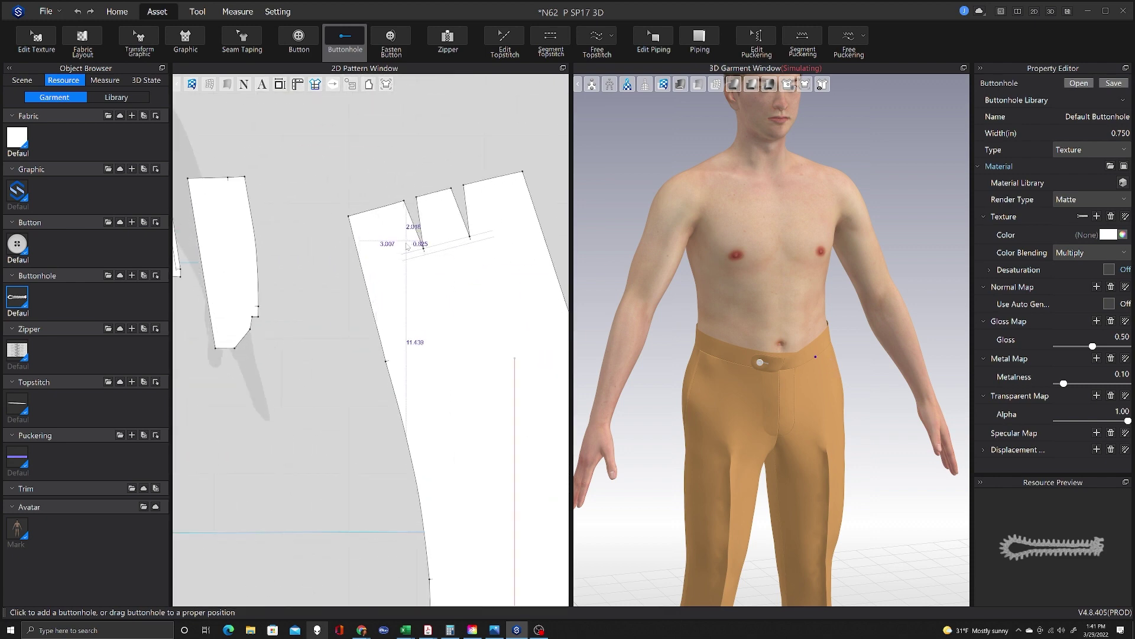
key(space)
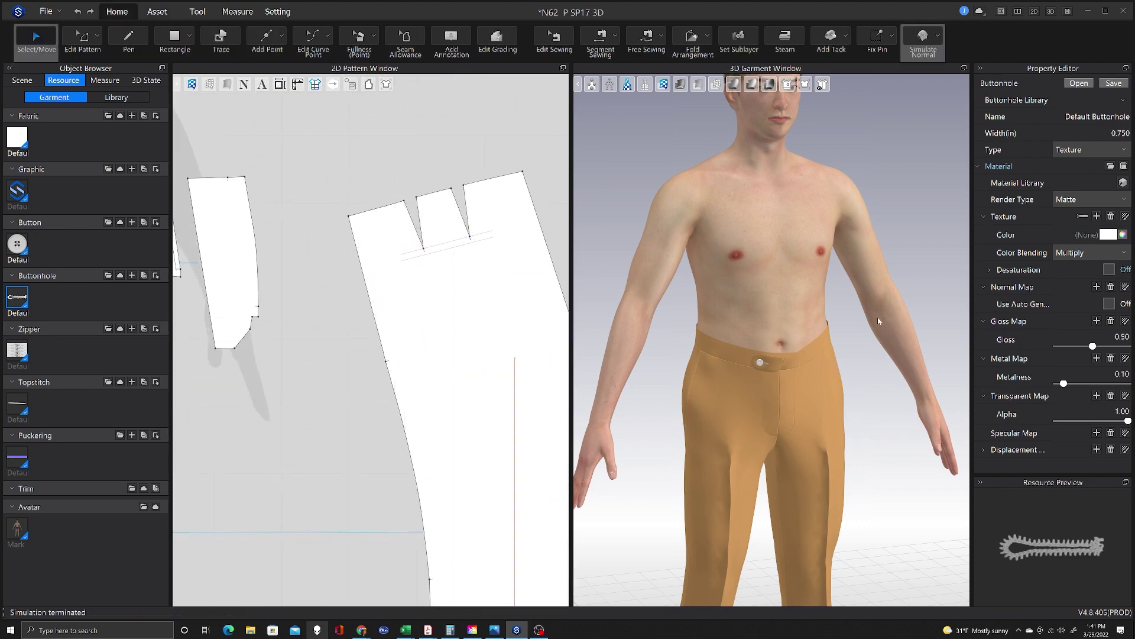
key(space)
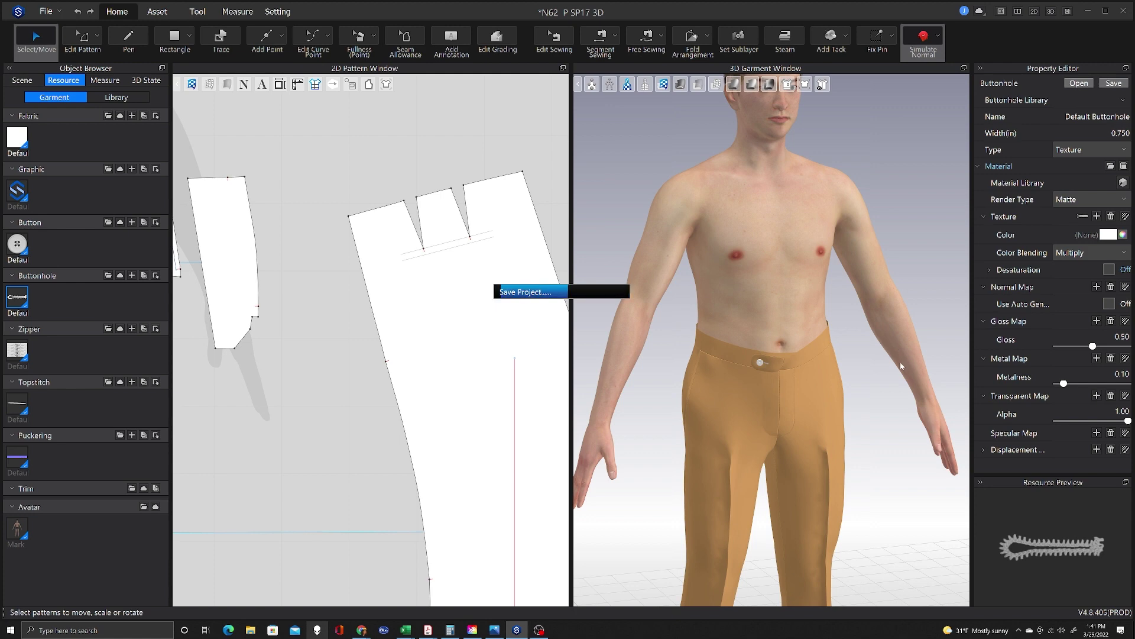
Move the waistband button slightly away from the internal line near the band's end and simulate the closure.
scroll(355, 283, down, 6)
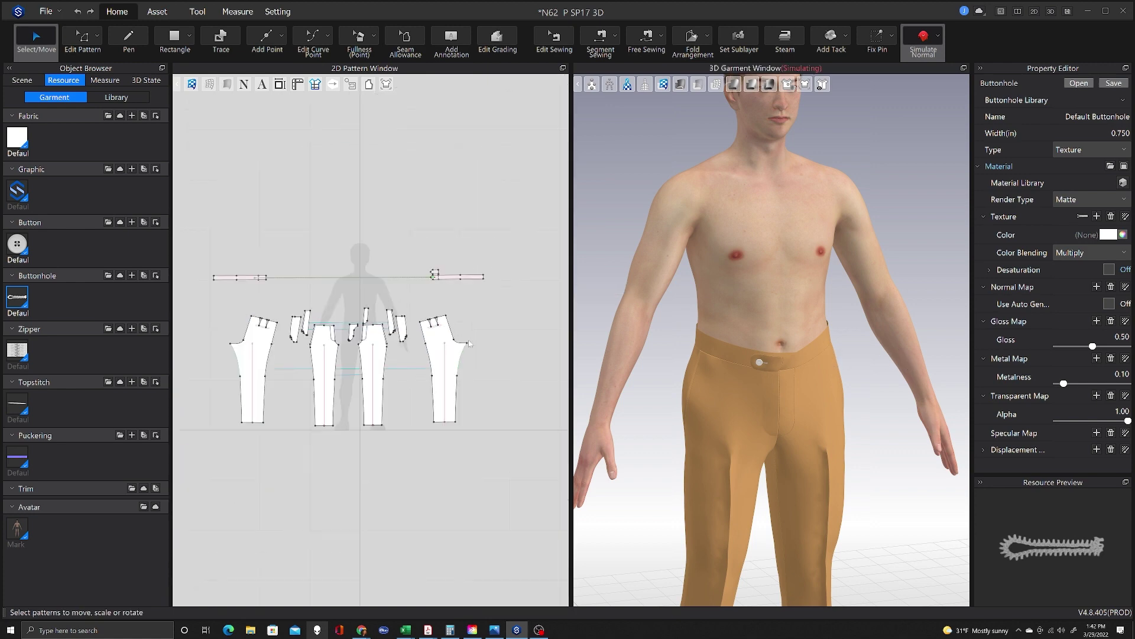
scroll(315, 249, up, 8)
click(157, 12)
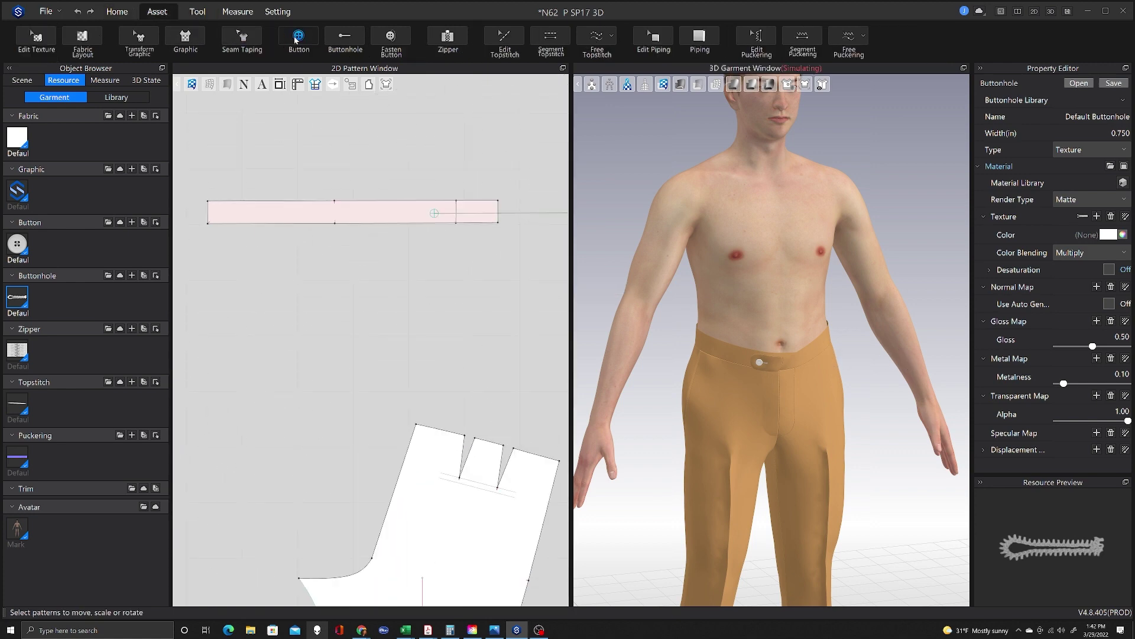
click(299, 38)
click(434, 214)
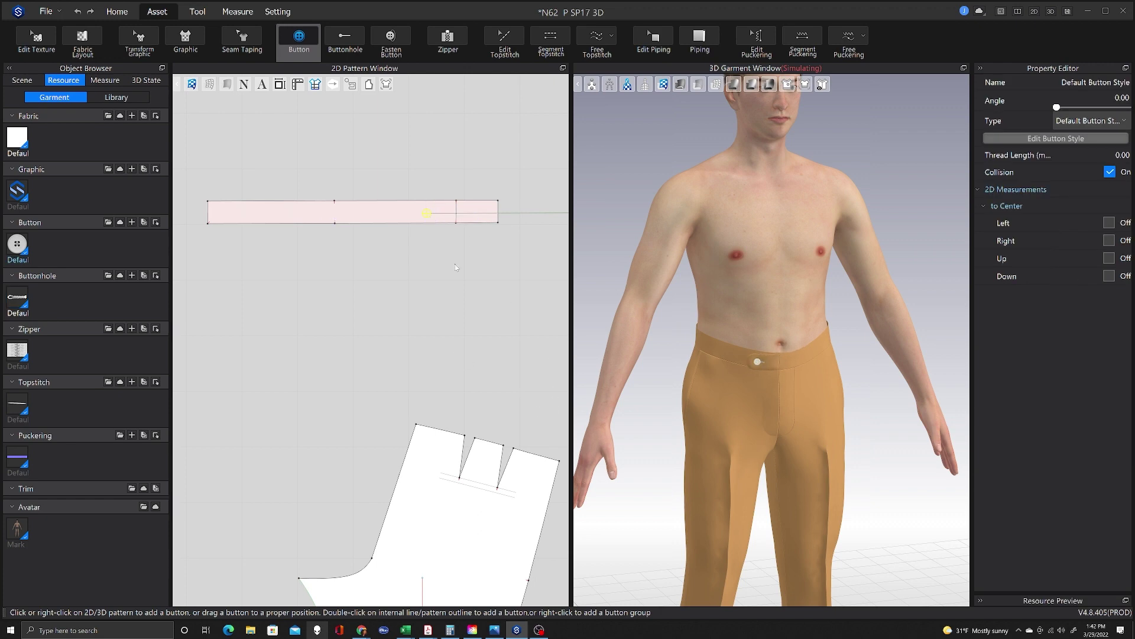
scroll(429, 214, up, 4)
click(471, 347)
scroll(798, 433, up, 3)
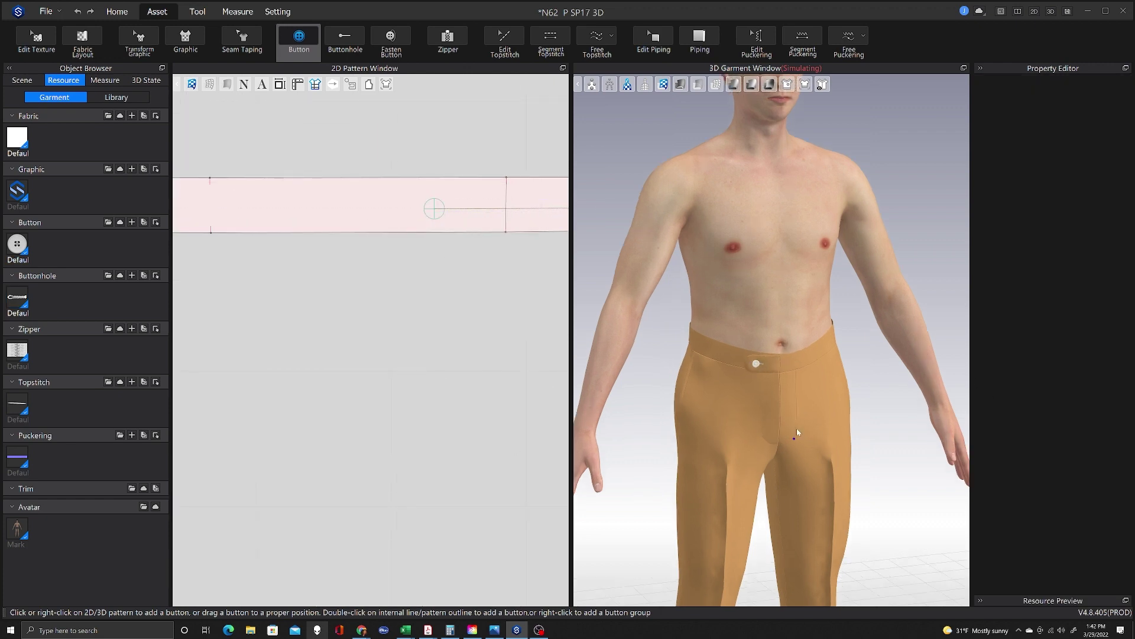
right_drag(906, 437, 881, 421)
key(space)
scroll(420, 363, down, 5)
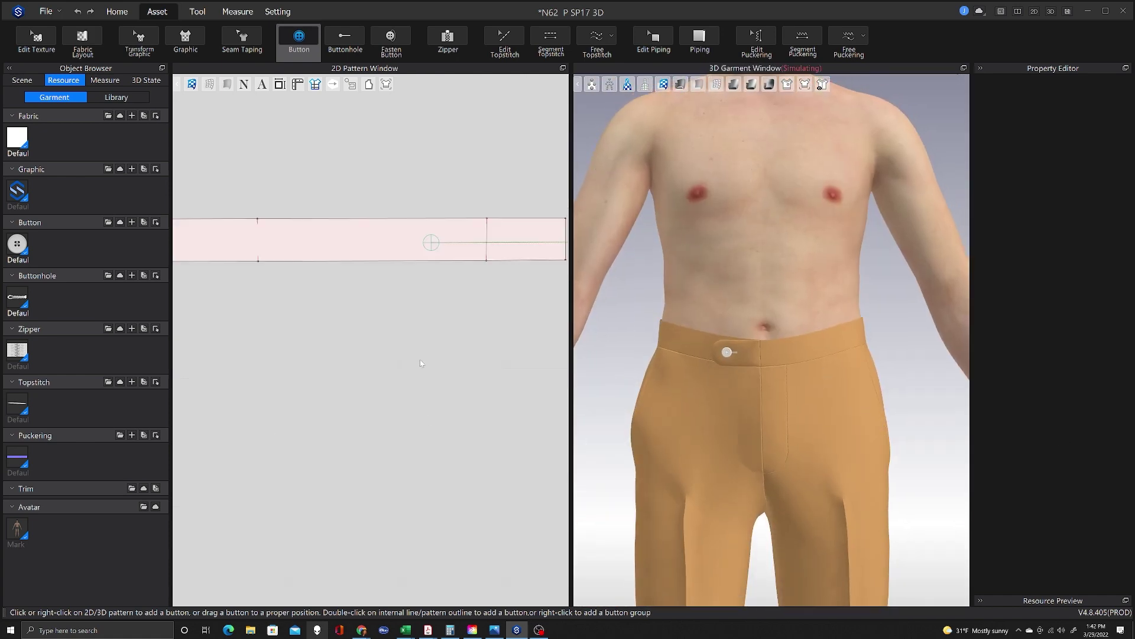
Add one equidistant internal line 0.375 in from the top edges of the back and front trouser panels.
key(z)
click(314, 345)
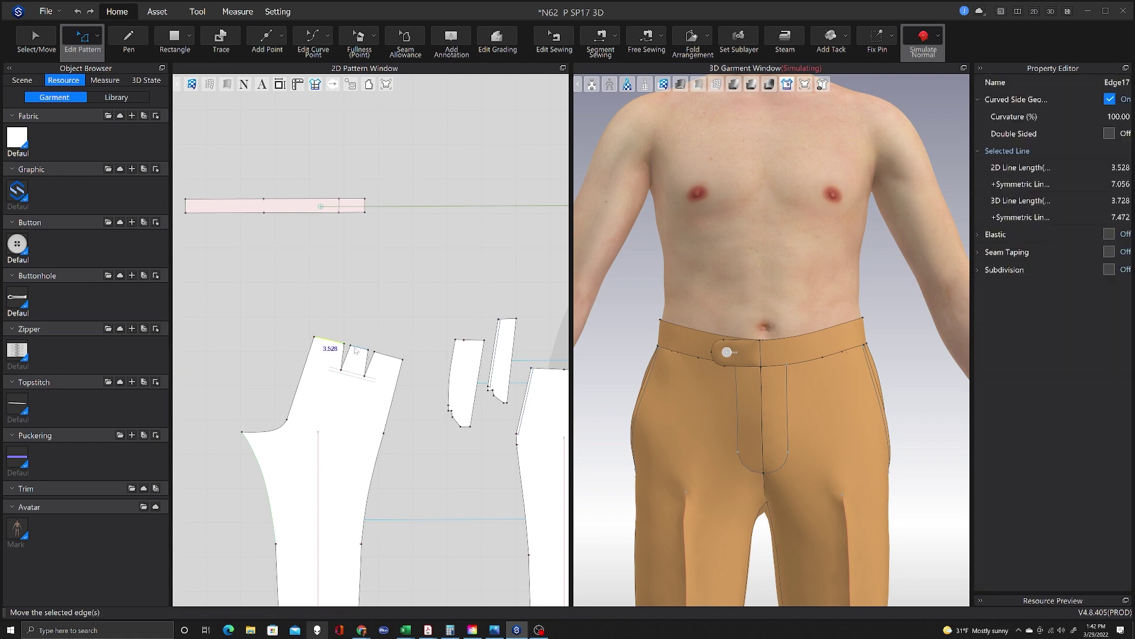
scroll(431, 351, down, 4)
scroll(473, 345, up, 3)
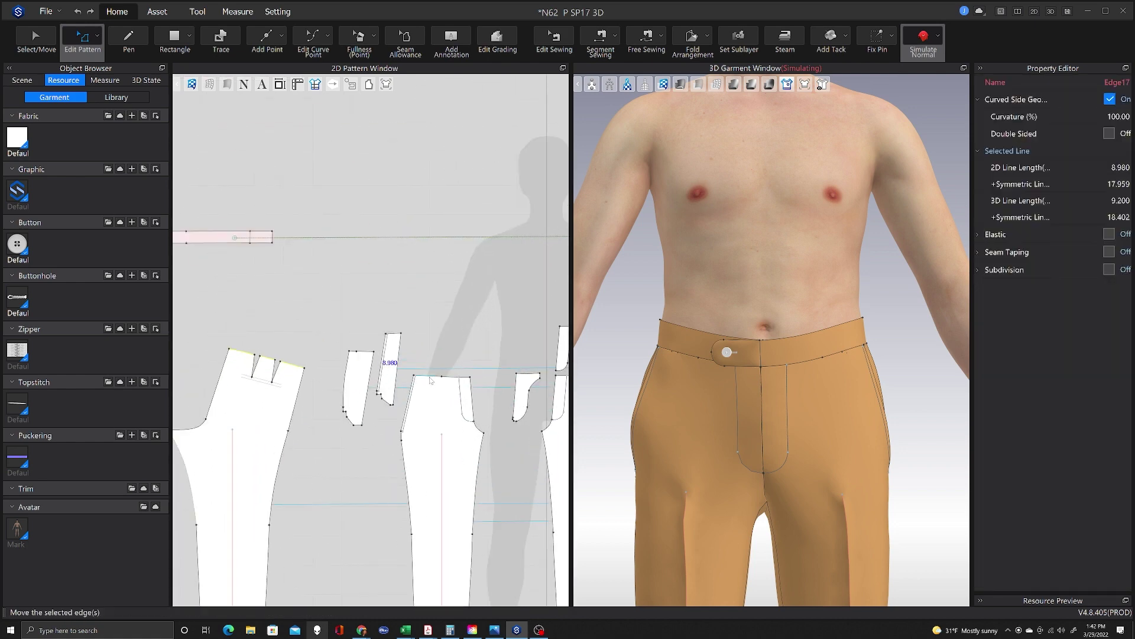
click(445, 376)
right_click(452, 377)
click(496, 453)
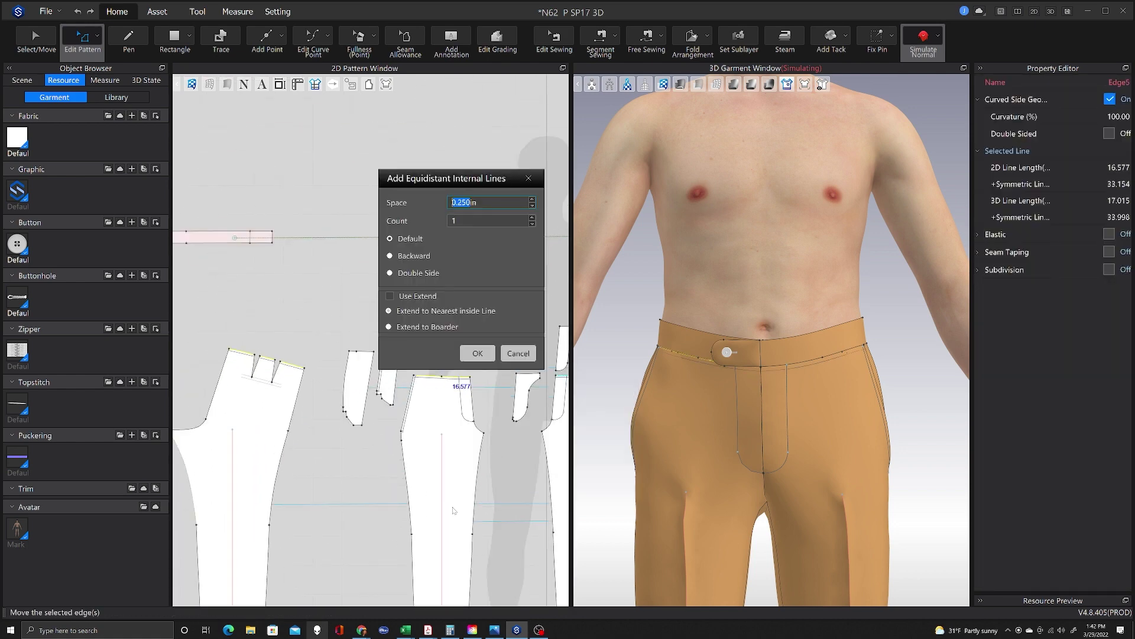
text(.375)
key(Return)
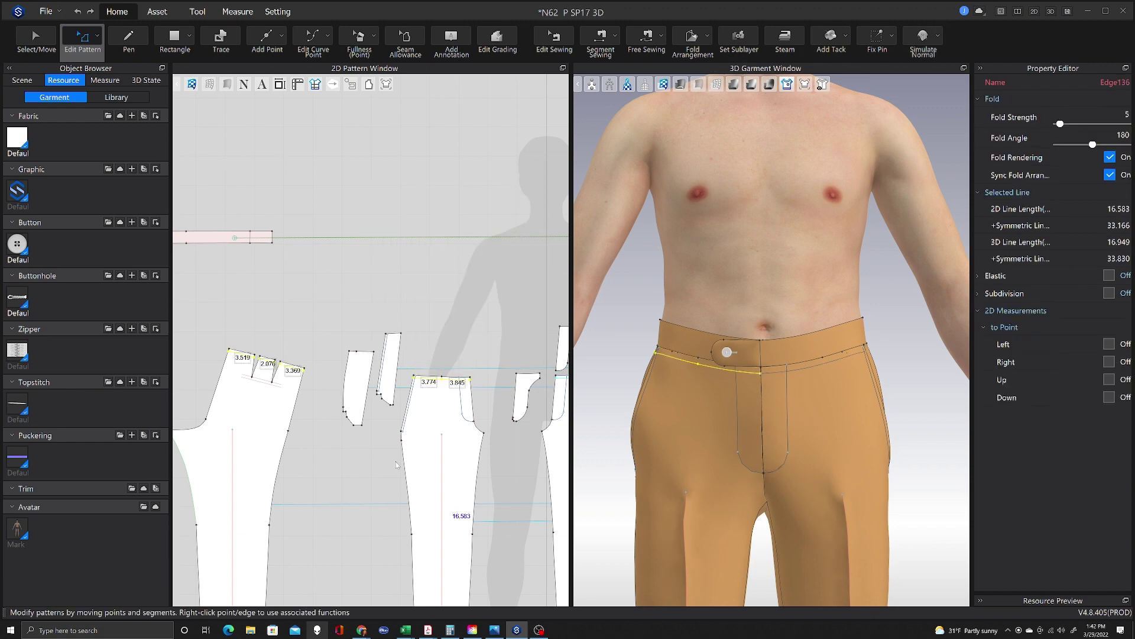
Split the front panel's top offset line 0.375 in from the point below the top edge's middle point.
scroll(462, 391, up, 5)
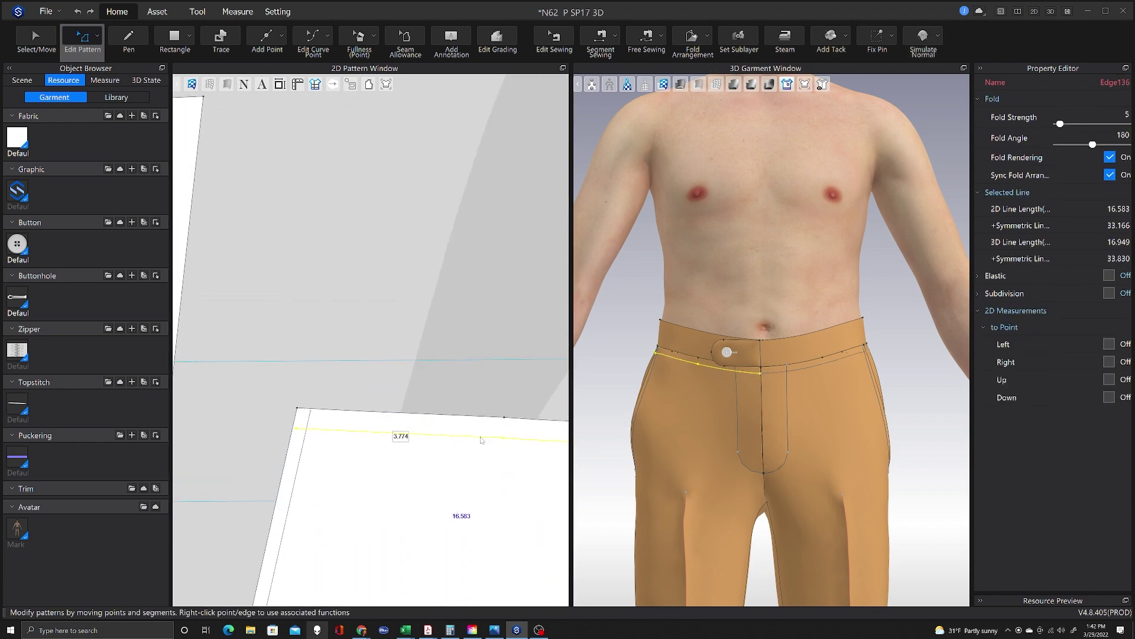
click(501, 375)
right_click(481, 438)
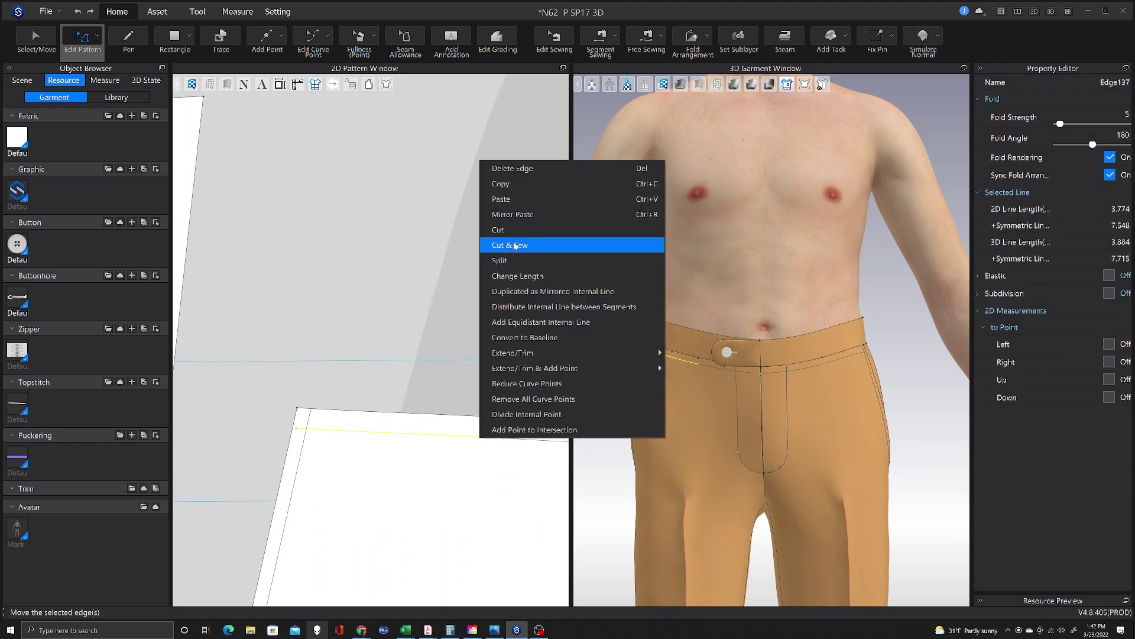
click(535, 244)
text(.375in)
key(Return)
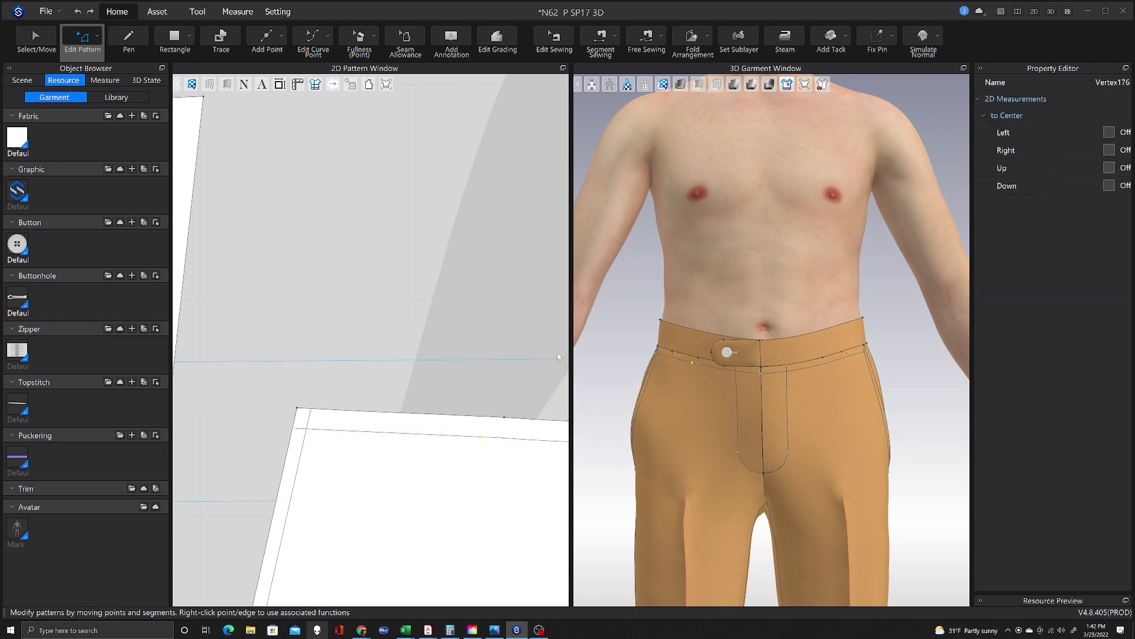
Try to delete the outer section of the front panel's offset line, and undo the deletion.
click(432, 438)
key(Delete)
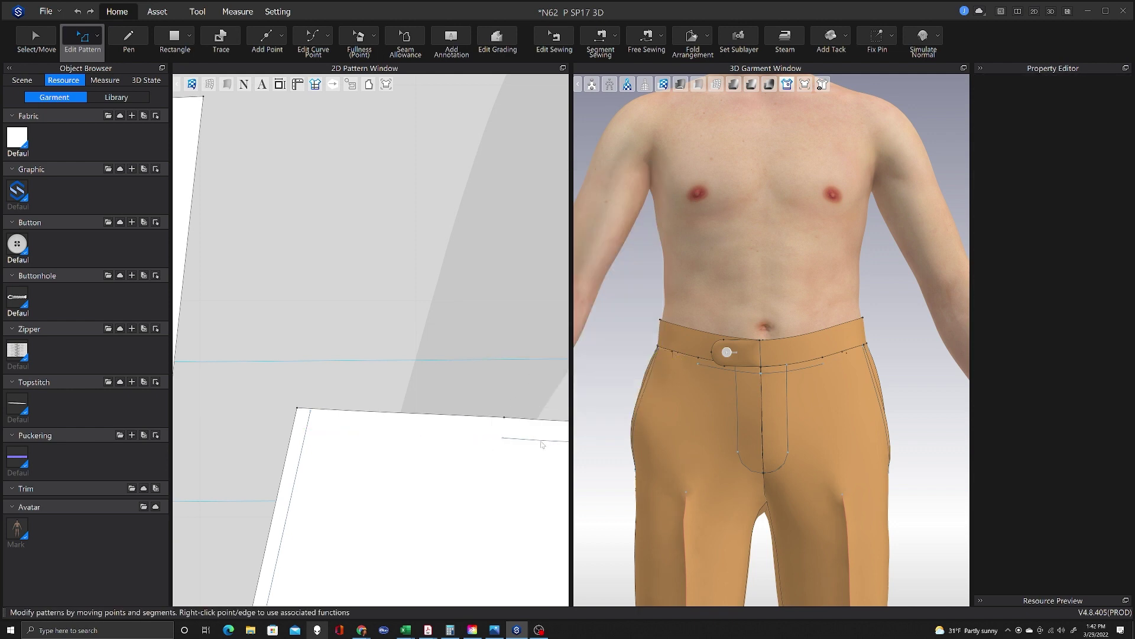
key(ctrl+z)
Divide the front panel's offset line at both ends of its 0.375 in segment and delete the long sections beside it.
right_click(481, 438)
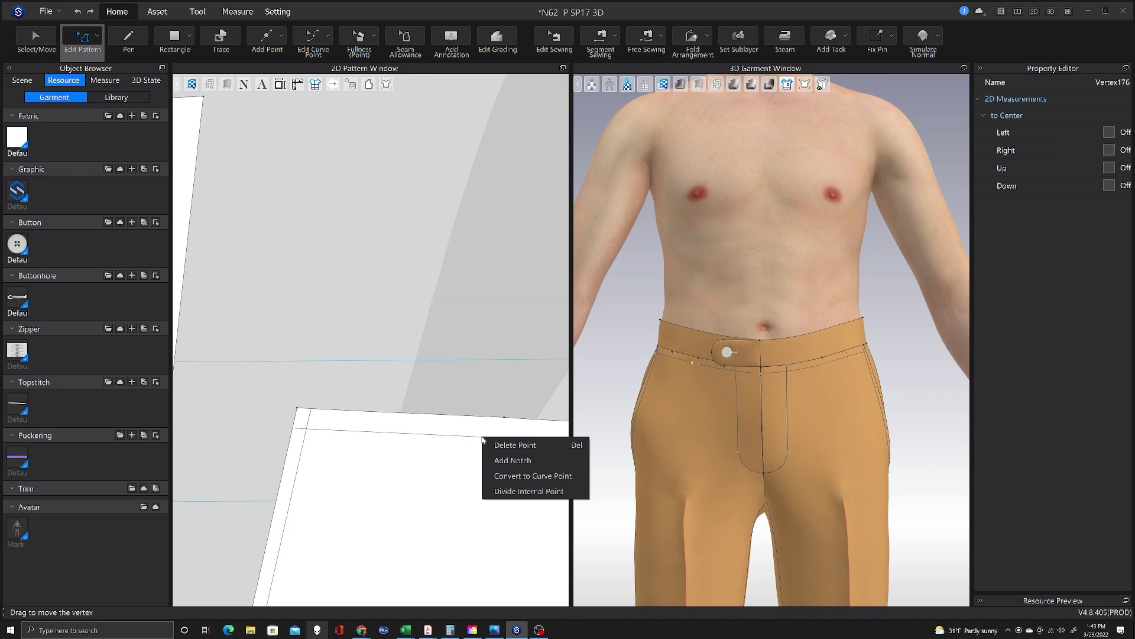
click(528, 490)
right_click(502, 437)
click(535, 490)
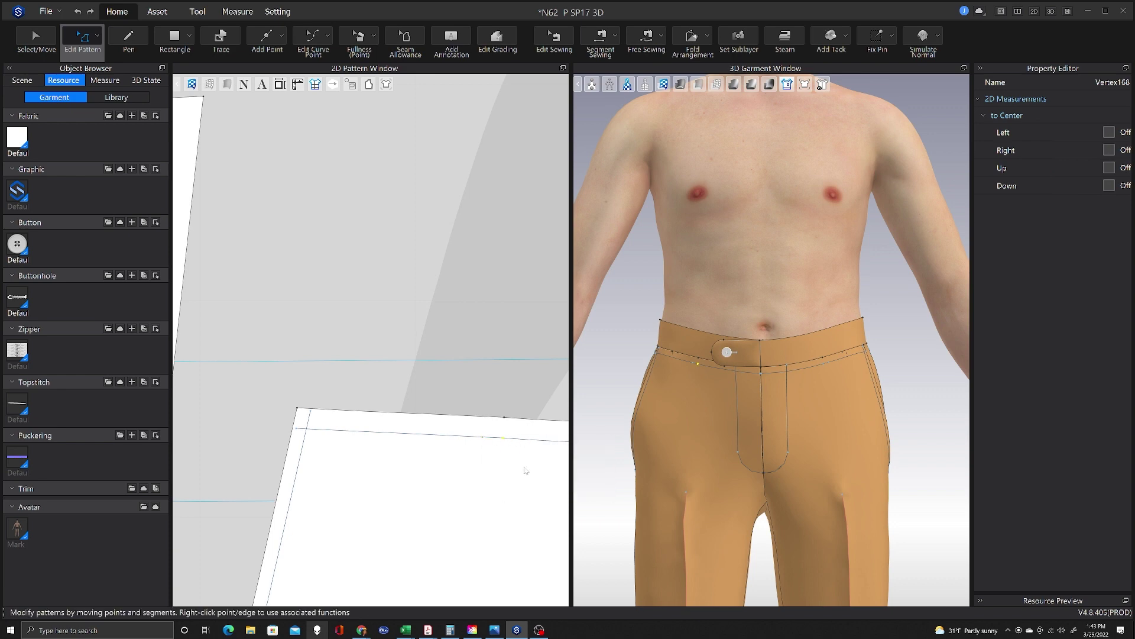
click(459, 436)
key(Delete)
click(536, 439)
key(Delete)
Extend or trim the back panel's three top offset lines to the surrounding panel and dart edges.
scroll(488, 471, down, 6)
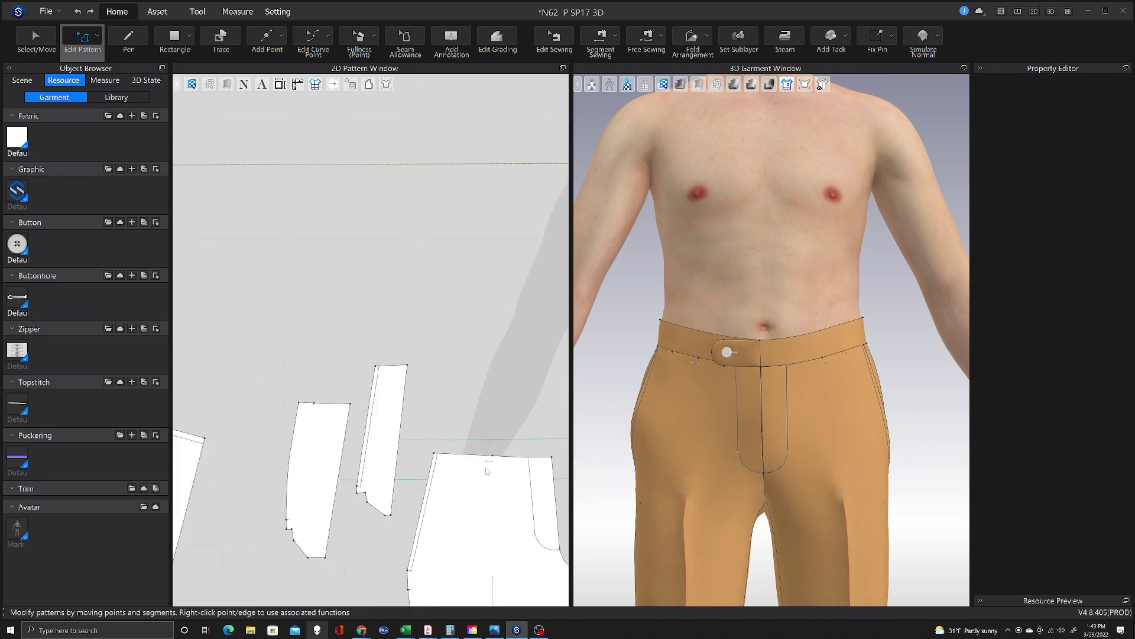
scroll(487, 470, down, 2)
scroll(370, 481, up, 4)
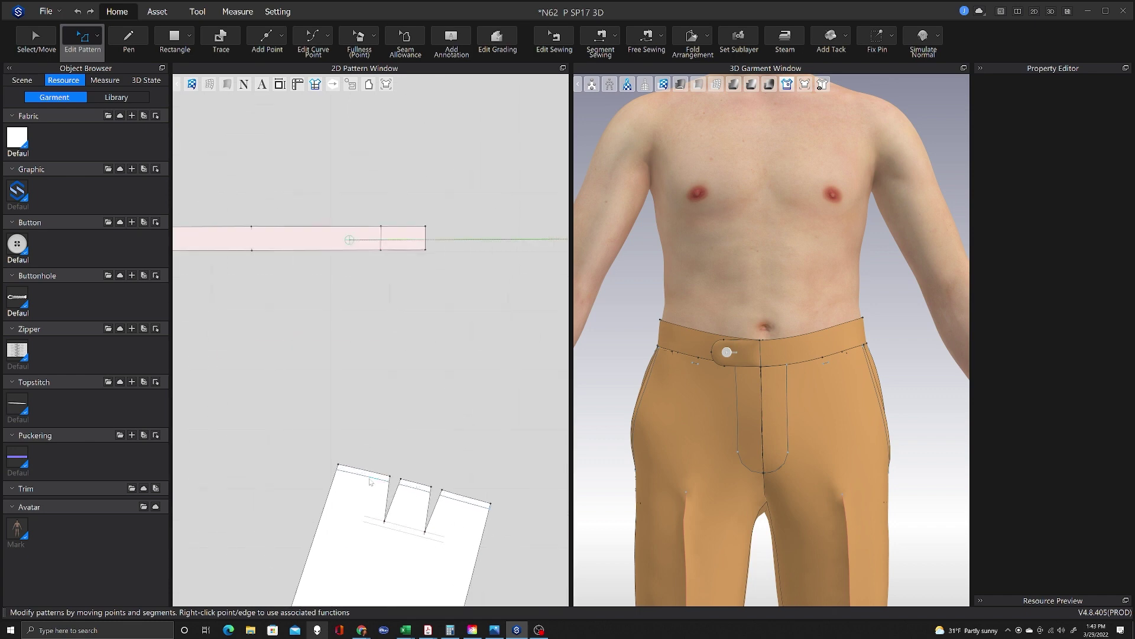
scroll(370, 481, up, 3)
right_click(335, 471)
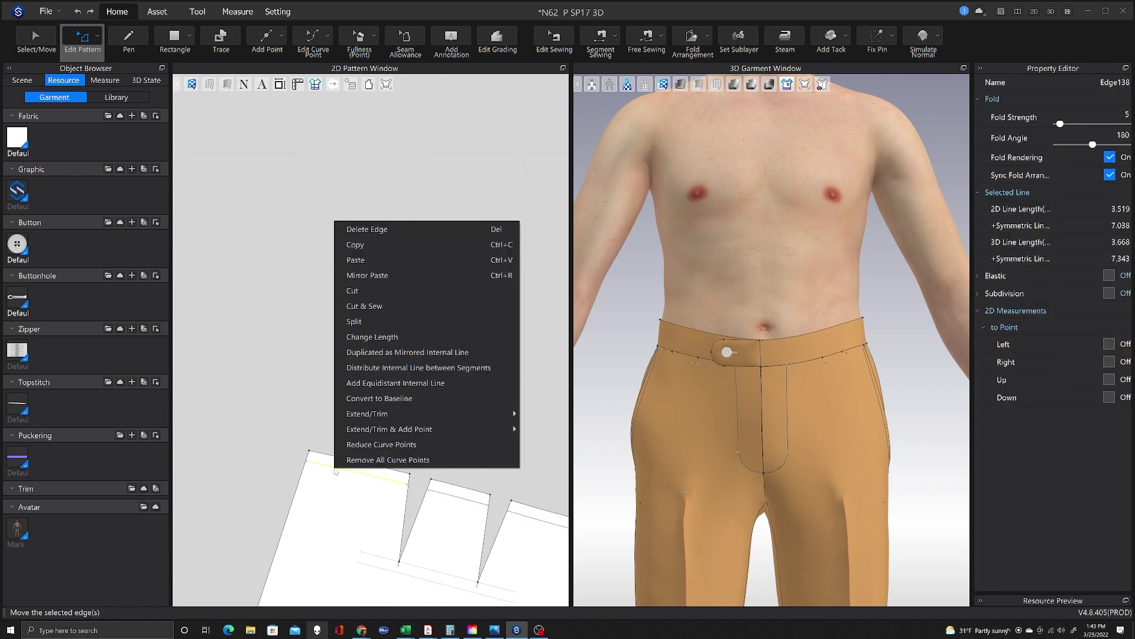
mouse_move(509, 413)
click(589, 415)
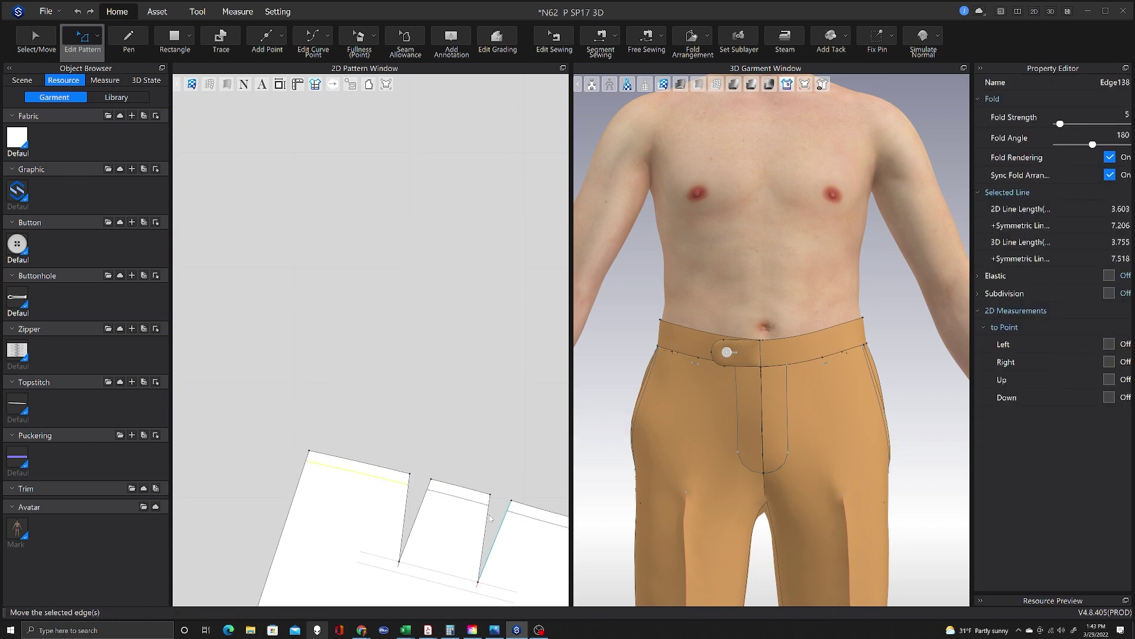
right_click(527, 521)
mouse_move(658, 460)
click(749, 461)
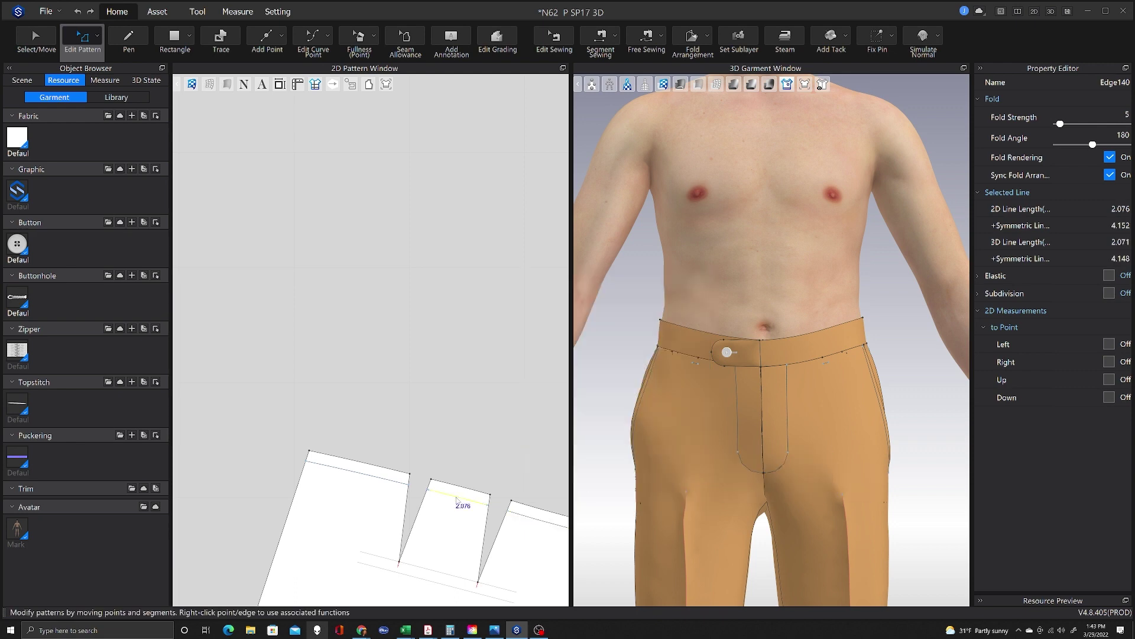
right_click(457, 497)
mouse_move(615, 442)
click(690, 443)
Split the back panel's centre-back offset line 1.5 in from the centre-back edge, and split its remaining section at 0.37 in.
right_click(331, 471)
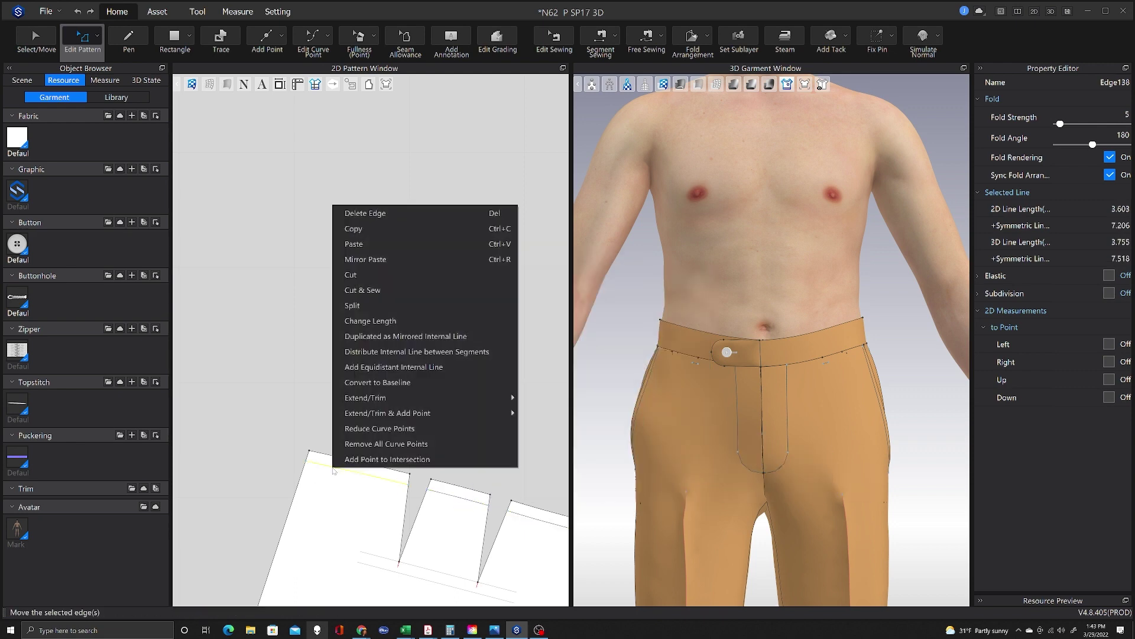
click(384, 306)
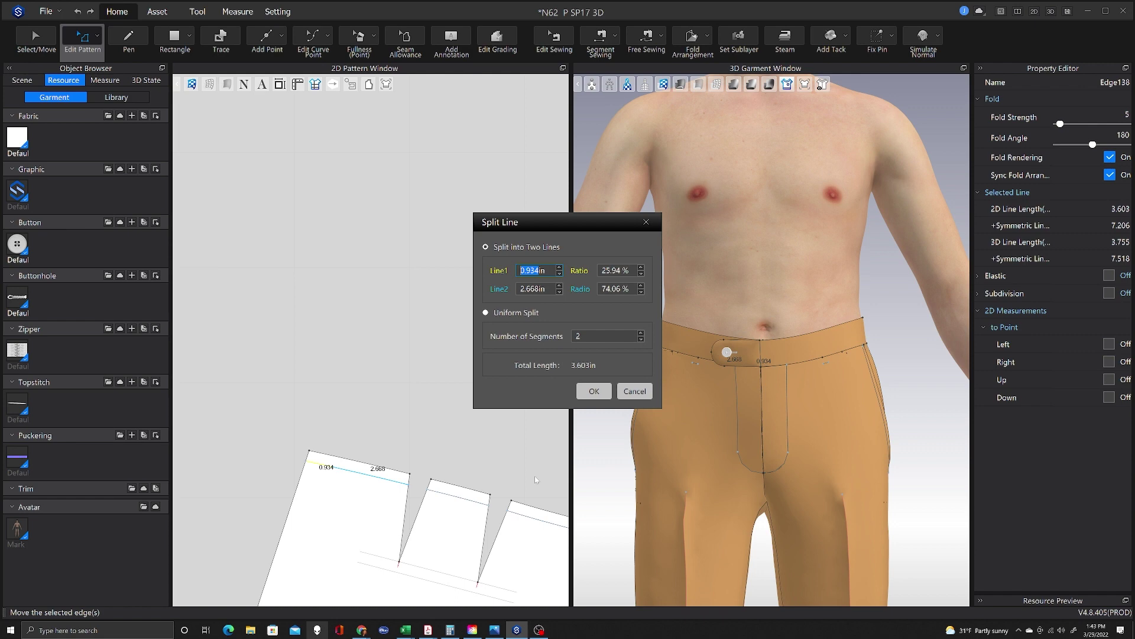
key(Return)
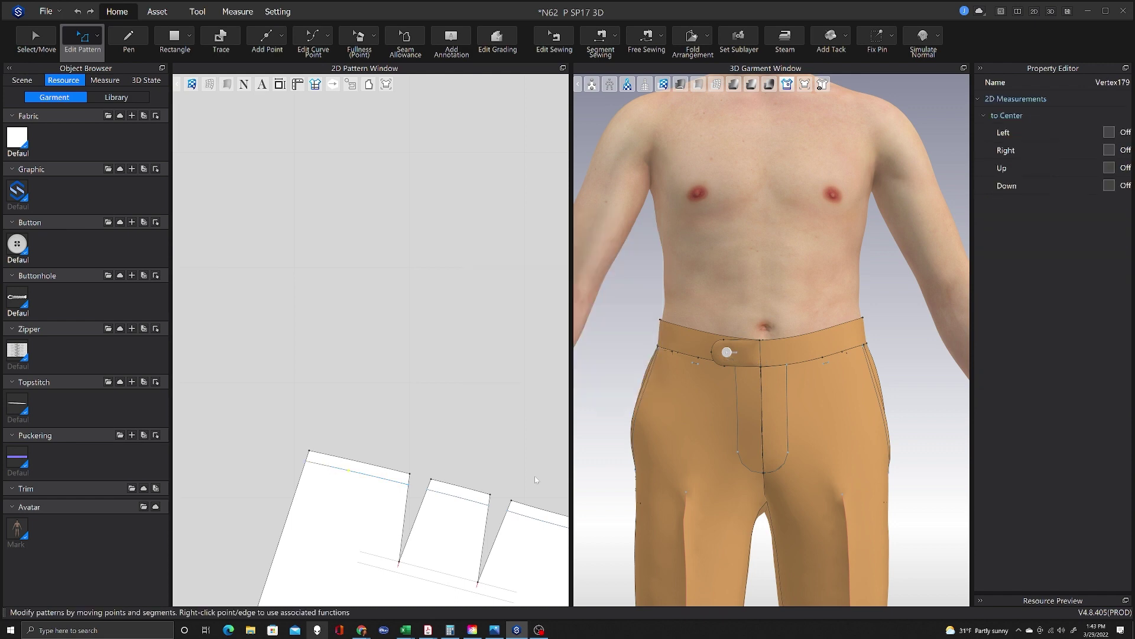
right_click(359, 480)
click(414, 313)
text(.37in)
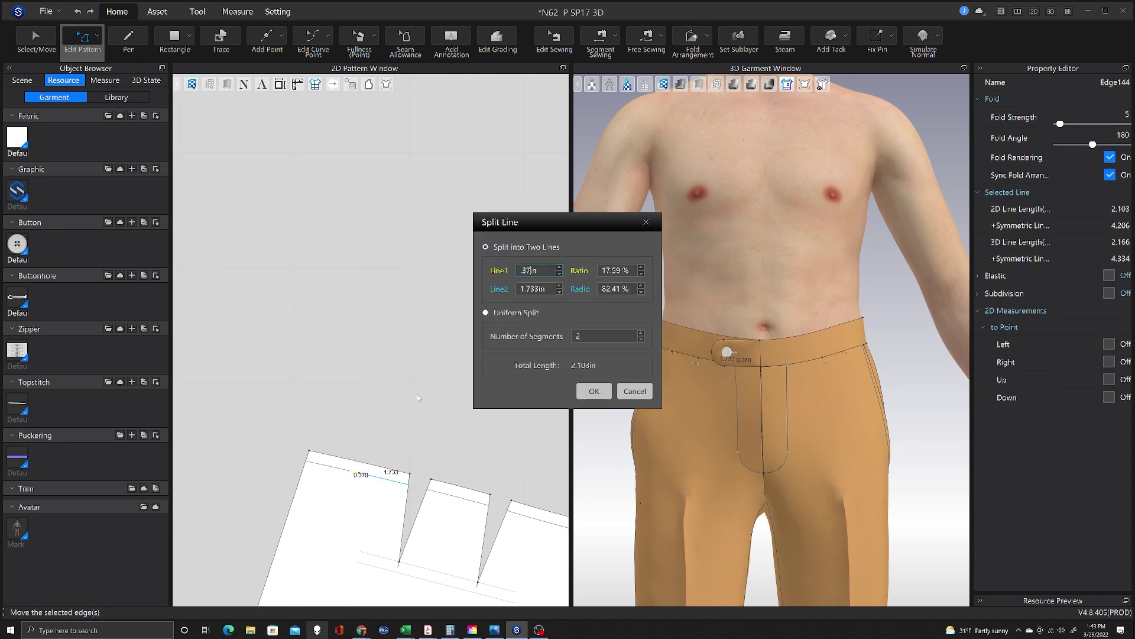
key(Return)
Divide the centre-back offset line at both ends of its short segment and delete the long sections on either side.
scroll(242, 444, up, 2)
right_click(465, 499)
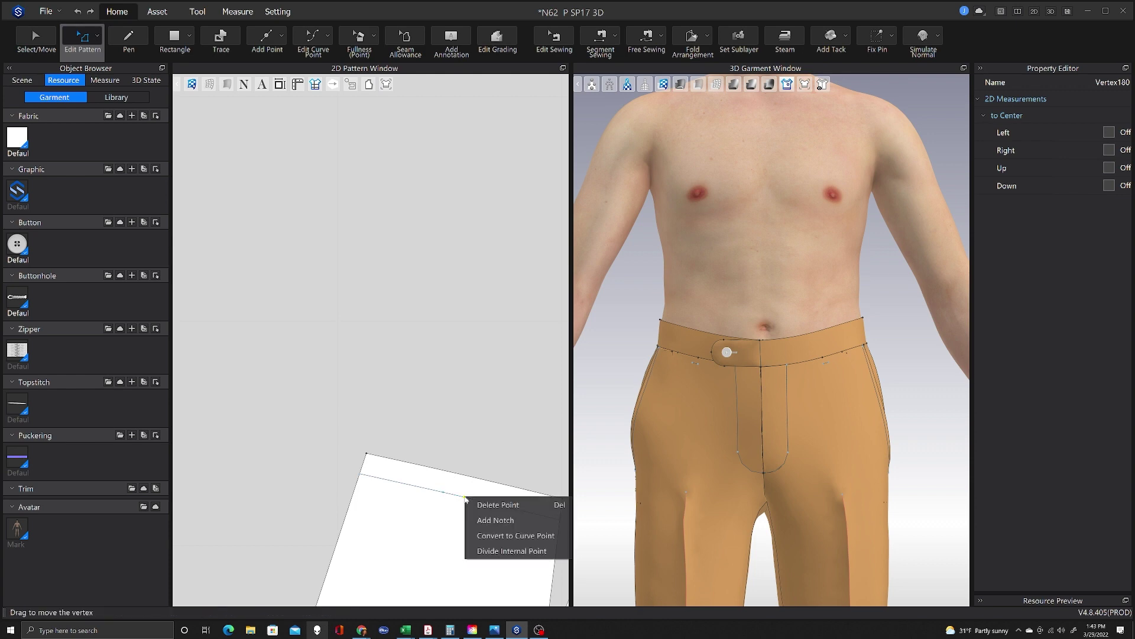
click(503, 551)
right_click(443, 492)
click(479, 546)
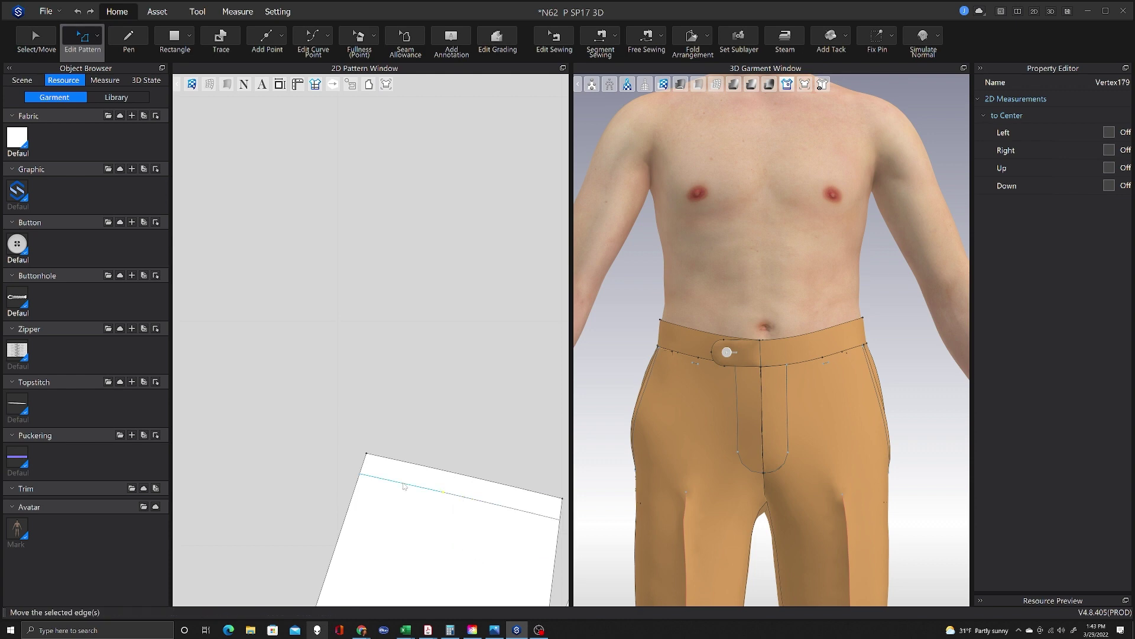
click(404, 486)
key(Delete)
click(495, 504)
key(Delete)
Split the back panel's side-seam offset line so a short segment lies against the side edge.
scroll(367, 414, down, 4)
scroll(499, 463, up, 3)
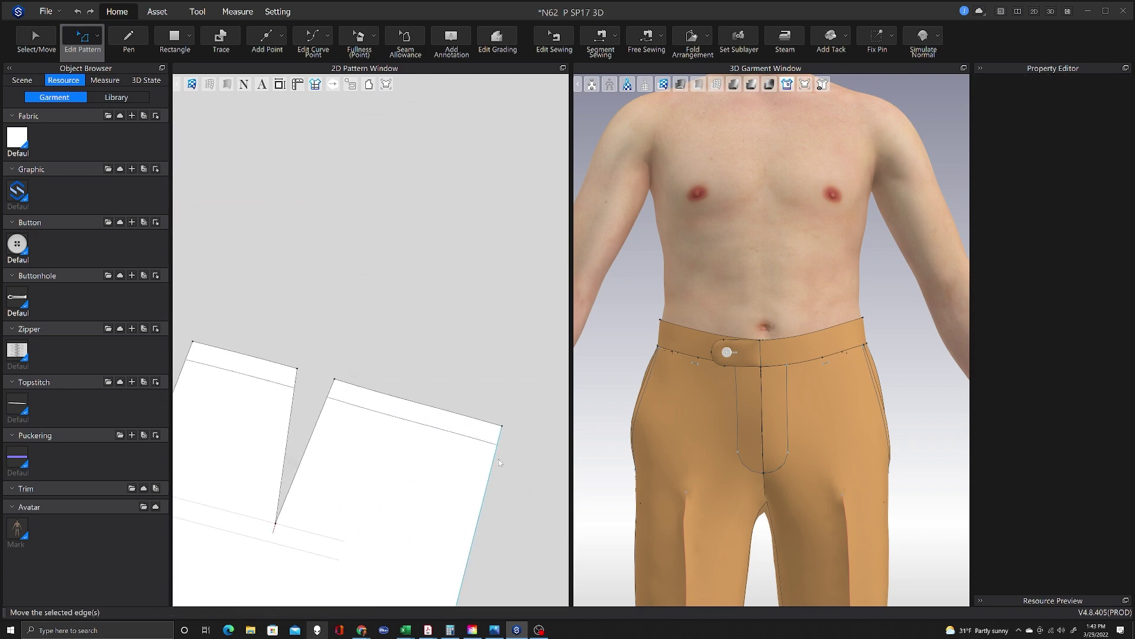
right_click(471, 440)
click(590, 245)
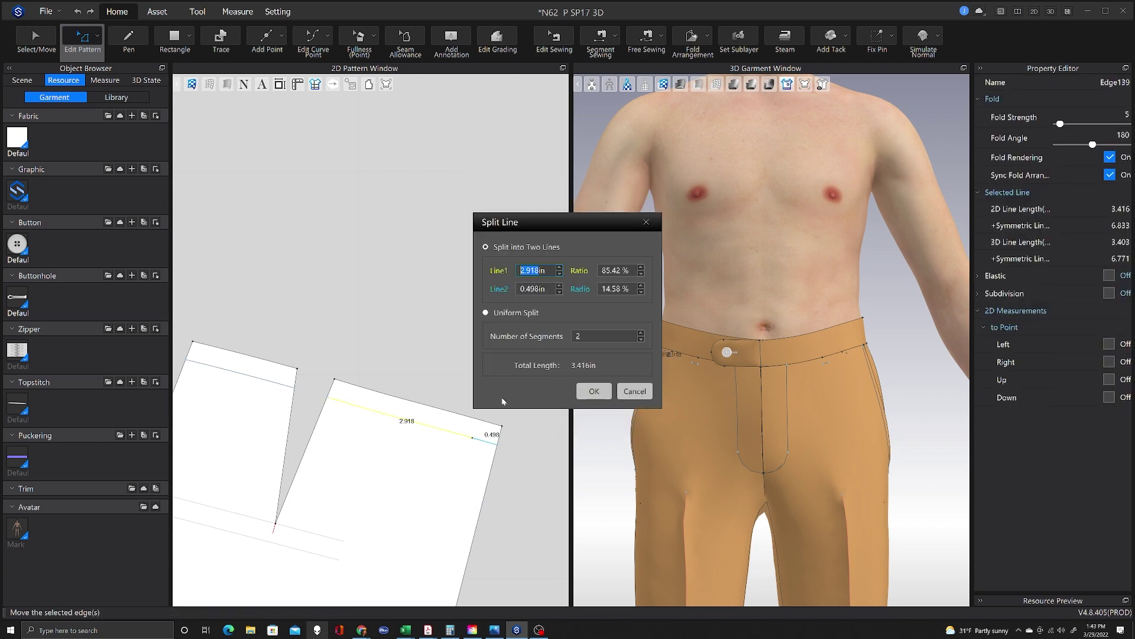
key(Tab)
text(.3)
key(Return)
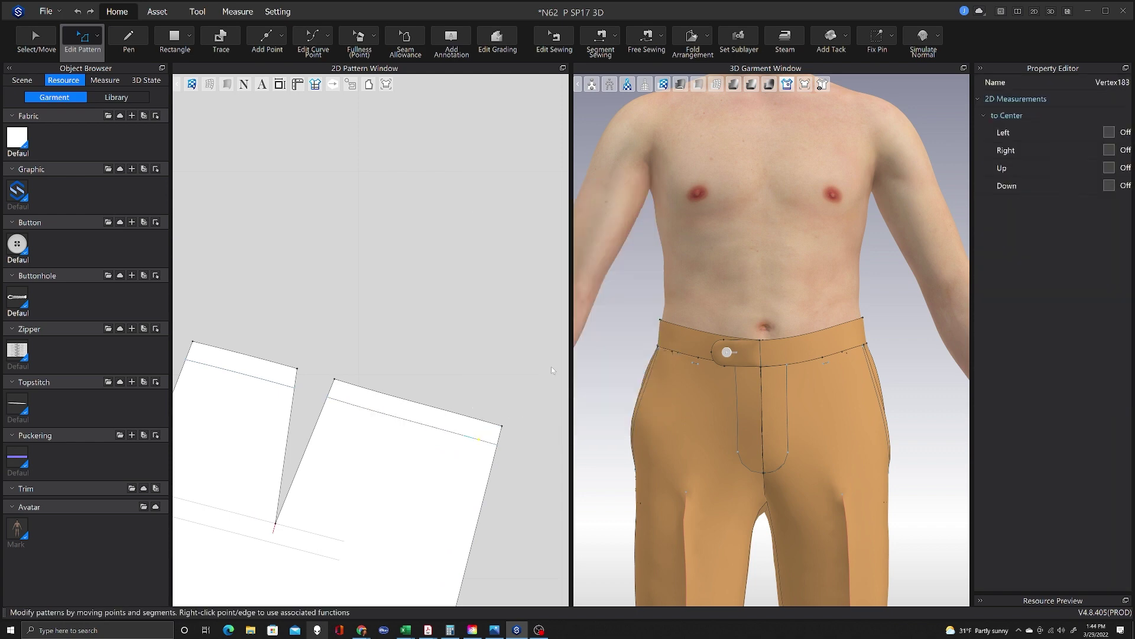
Divide the side-seam offset line at the split point, and delete its long section and the offset line between the darts.
right_click(480, 441)
click(516, 492)
click(443, 430)
key(Delete)
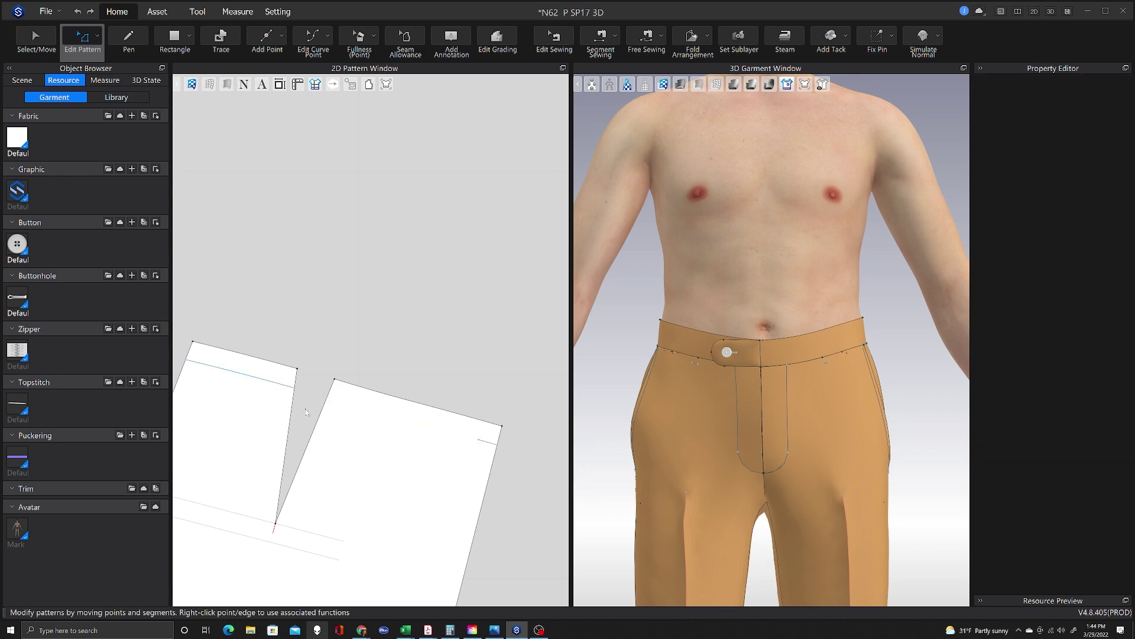
click(248, 380)
key(Delete)
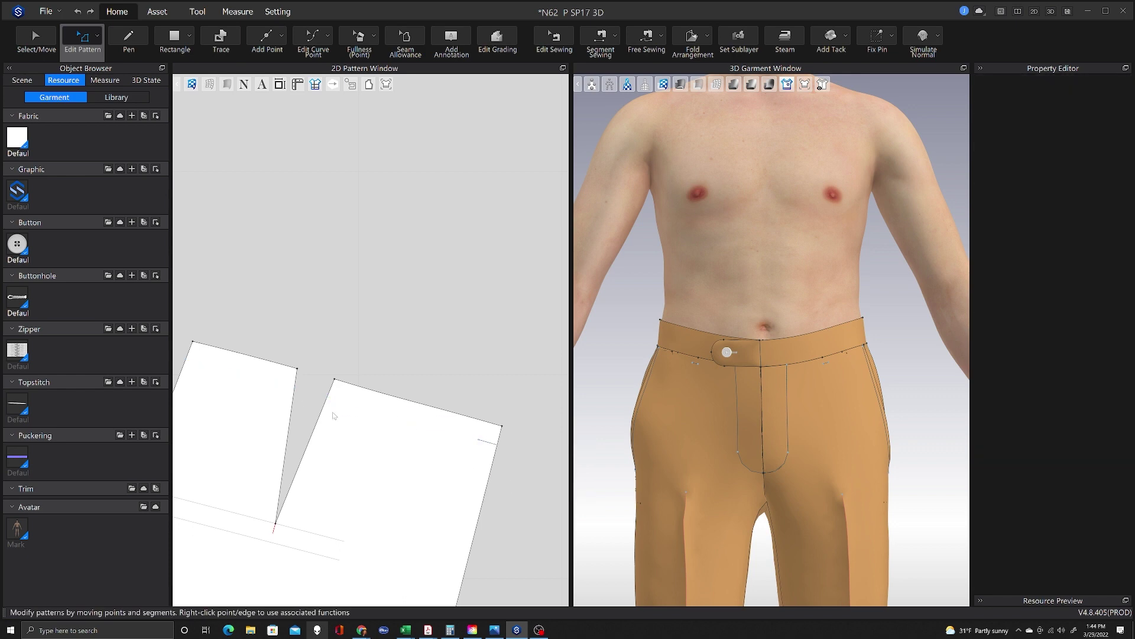